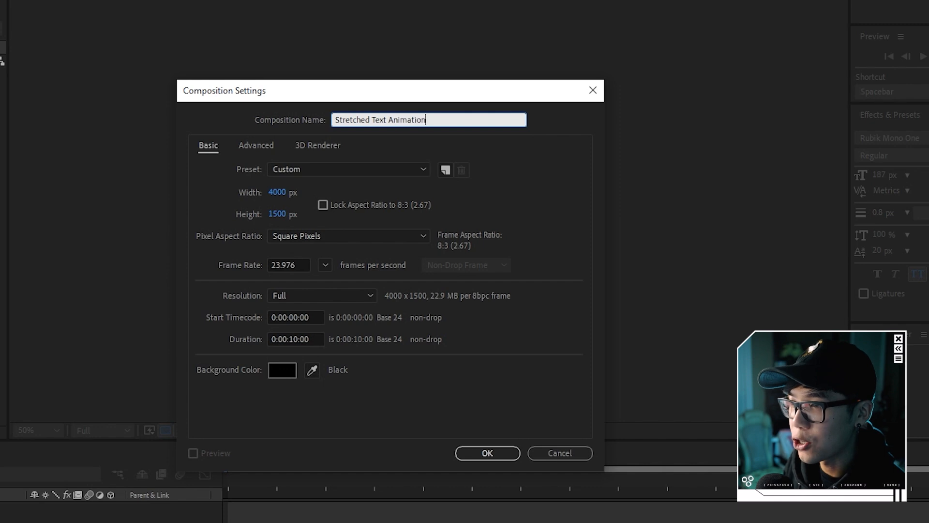
Step: Create the 4000 x 1500 px composition "Stretched Text Animation" and add the text "STRETCH" near its center
key("Return")
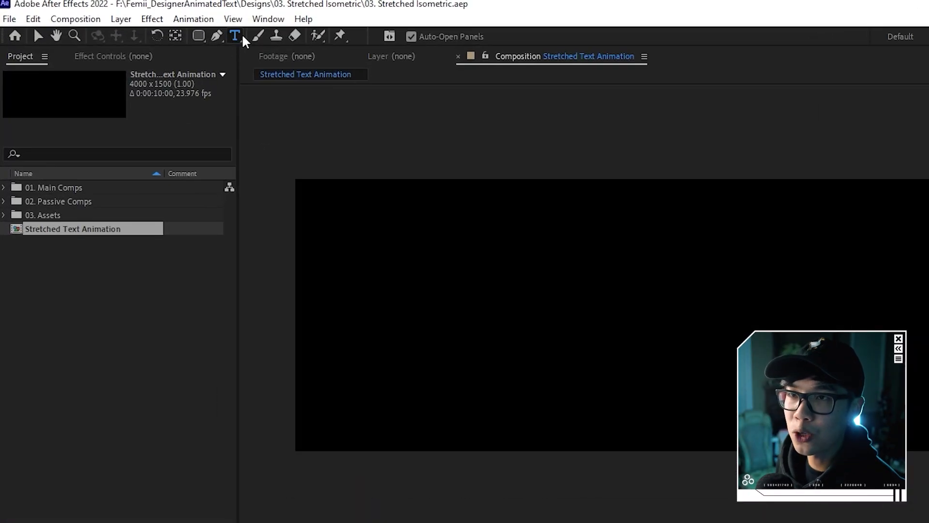
left_click(659, 315)
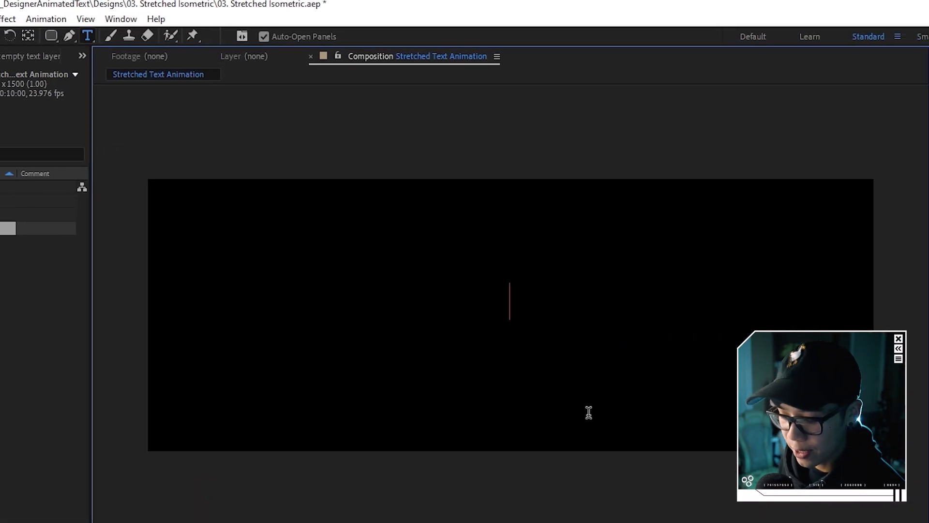
type("STRETCH")
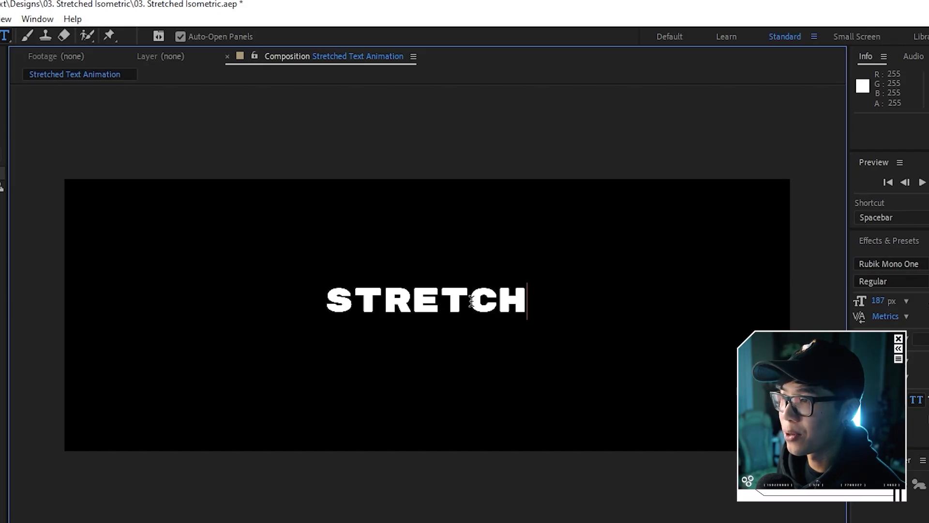
Step: Change the font of the whole word STRETCH to Montserrat Bold
left_click(471, 301)
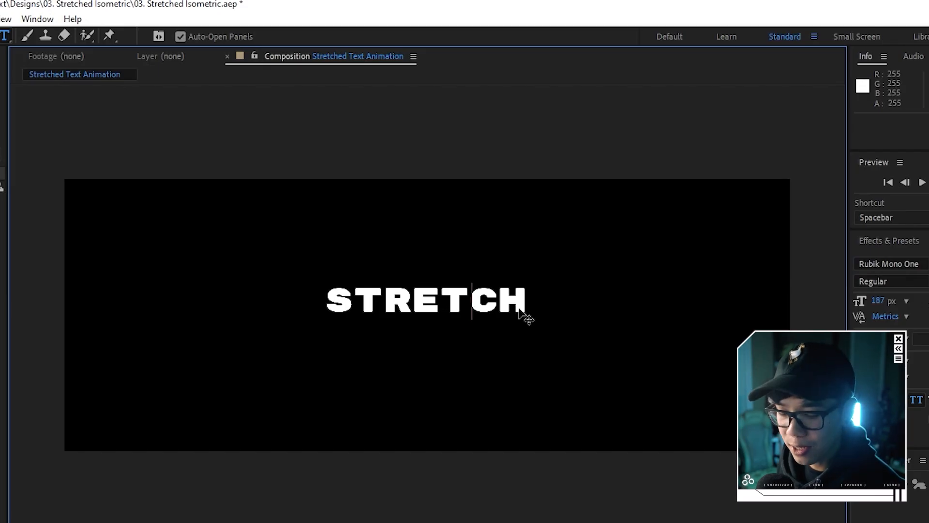
key("ctrl+a")
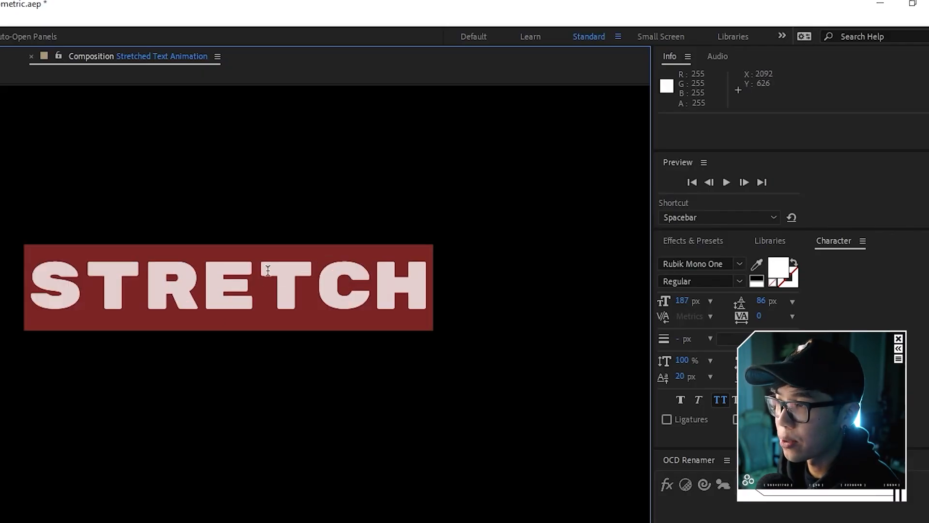
left_click(722, 264)
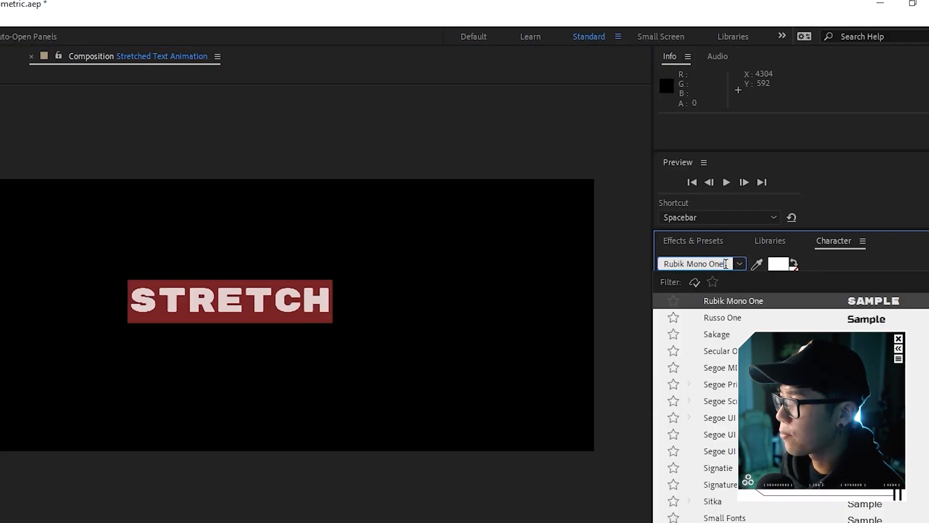
left_click(726, 264)
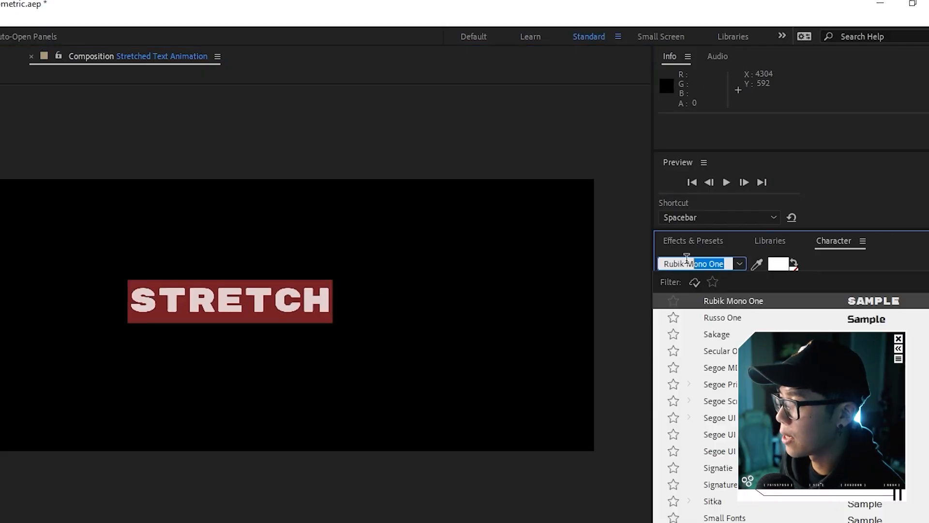
type("monster")
key("ctrl+a")
type("mont")
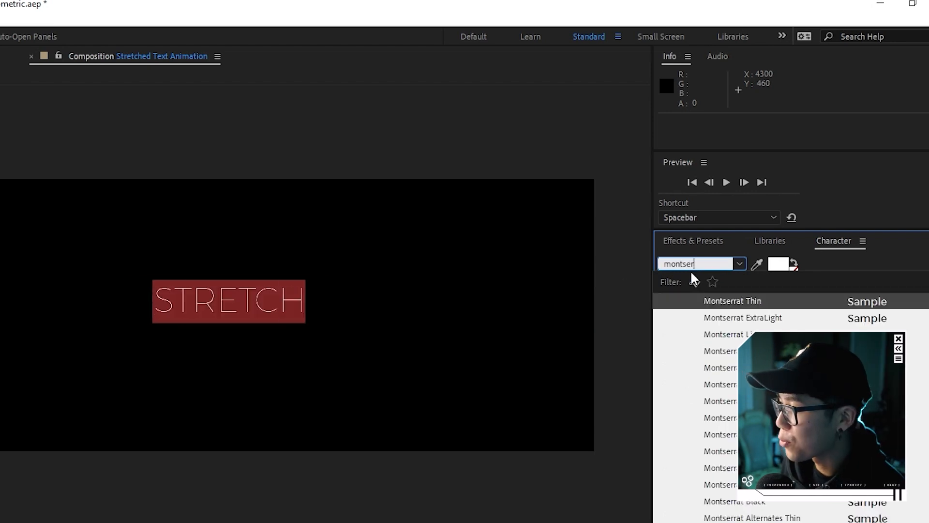
scroll(719, 301, "down", 1)
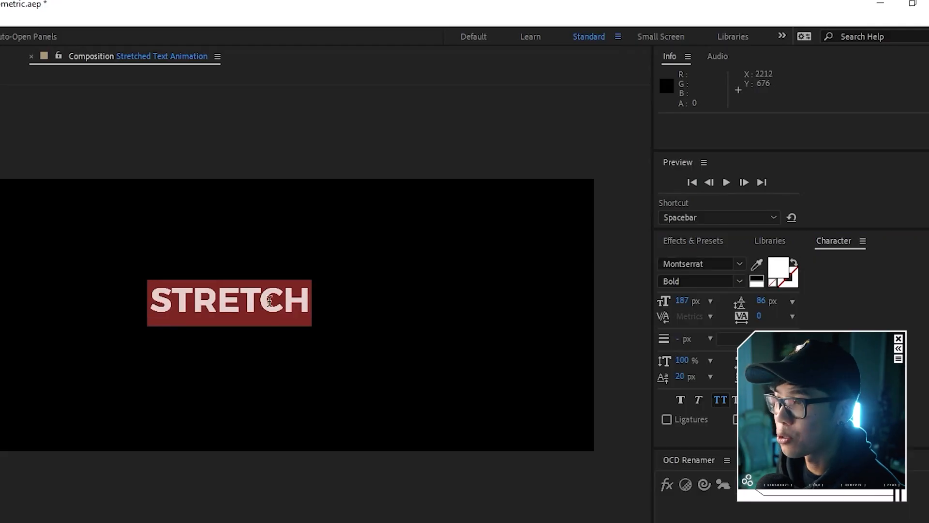
Step: Set the font size of the whole word STRETCH to 288 px
left_click(266, 300)
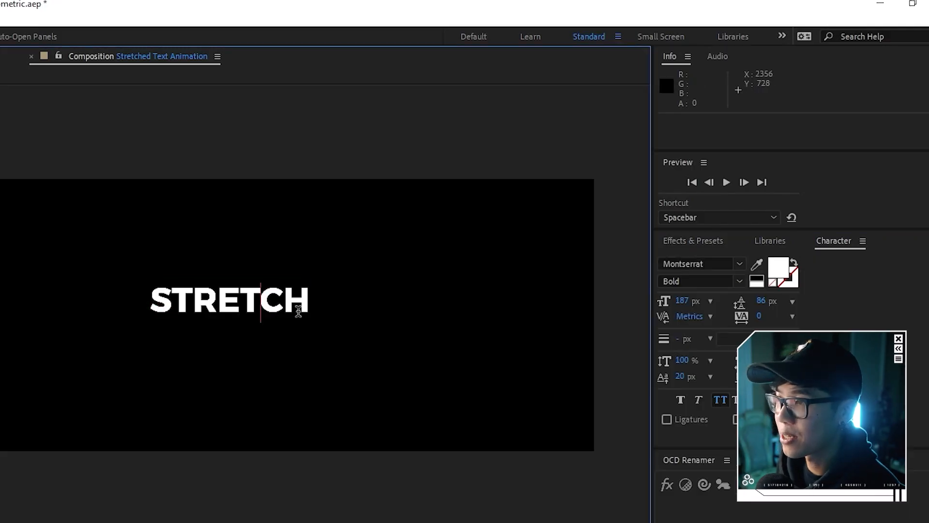
key("ctrl+a")
left_click_drag(682, 301, 768, 306)
left_click(379, 432)
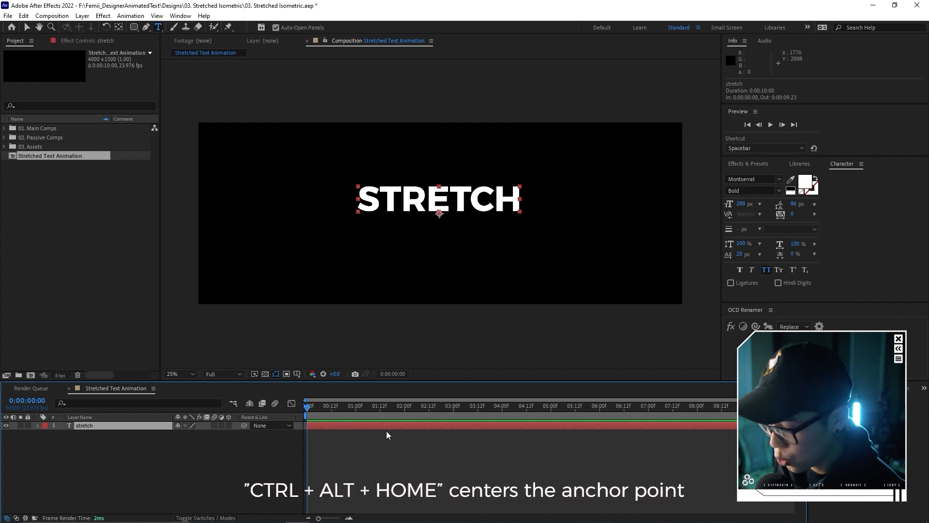
Step: Center the text layer's anchor point on the word and center the layer in the composition
key("ctrl+alt+Home")
key("ctrl+Home")
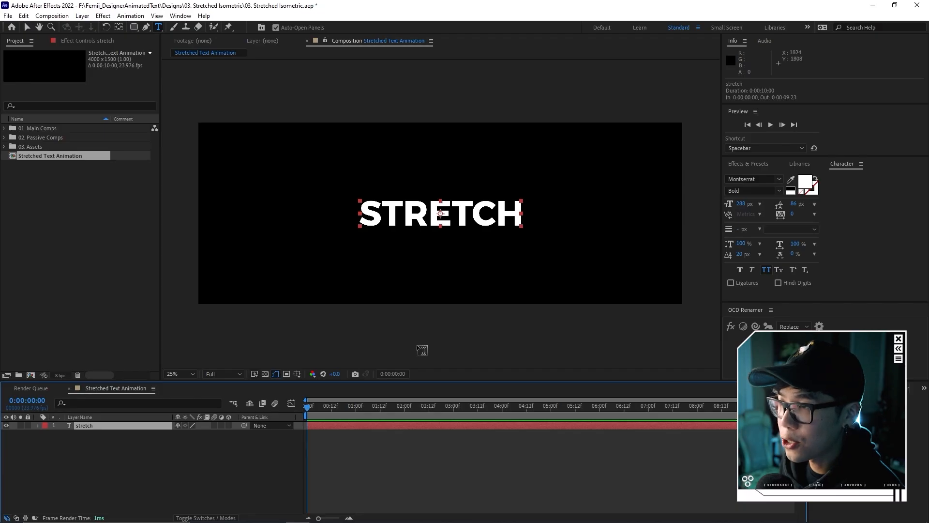
left_click(393, 445)
key("v")
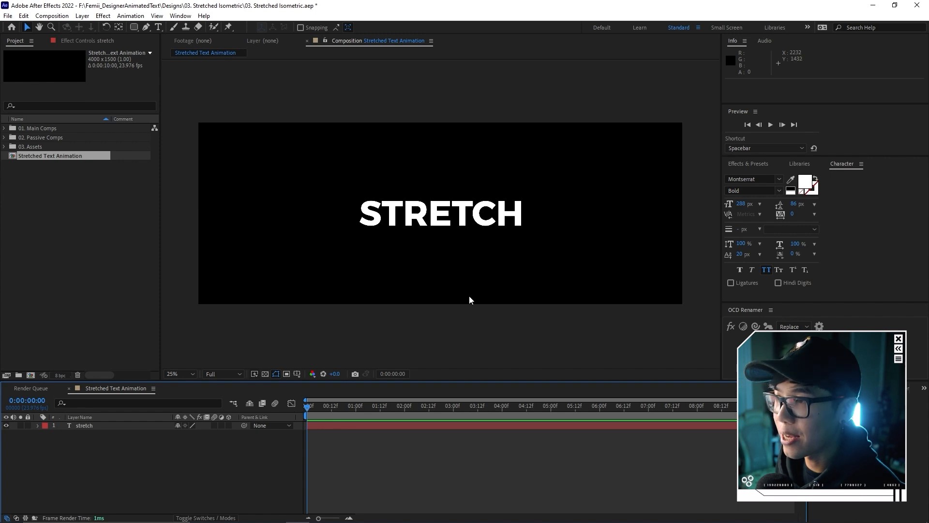
Step: Examine the letter shapes of the word STRETCH up close, from the first letter to the last
key("period")
key("period")
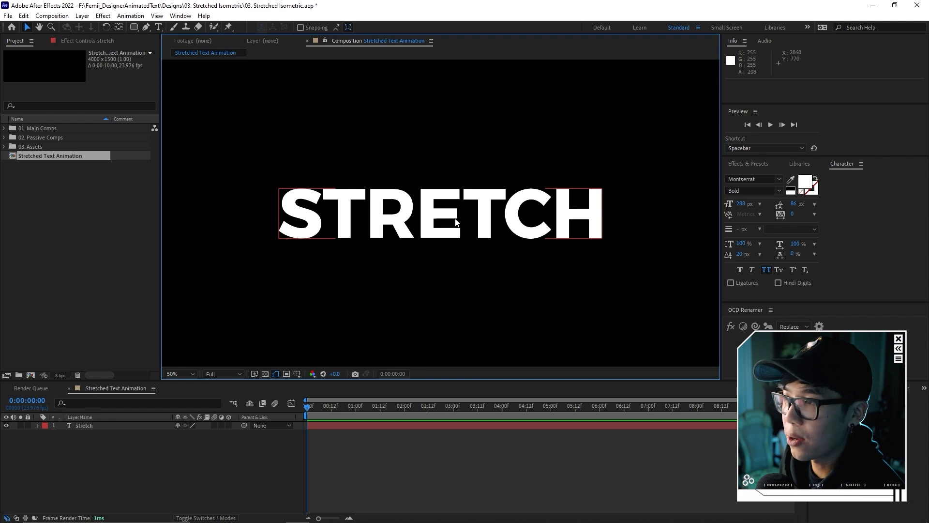
key("period")
left_click_drag(506, 215, 496, 219)
left_click_drag(332, 247, 393, 238)
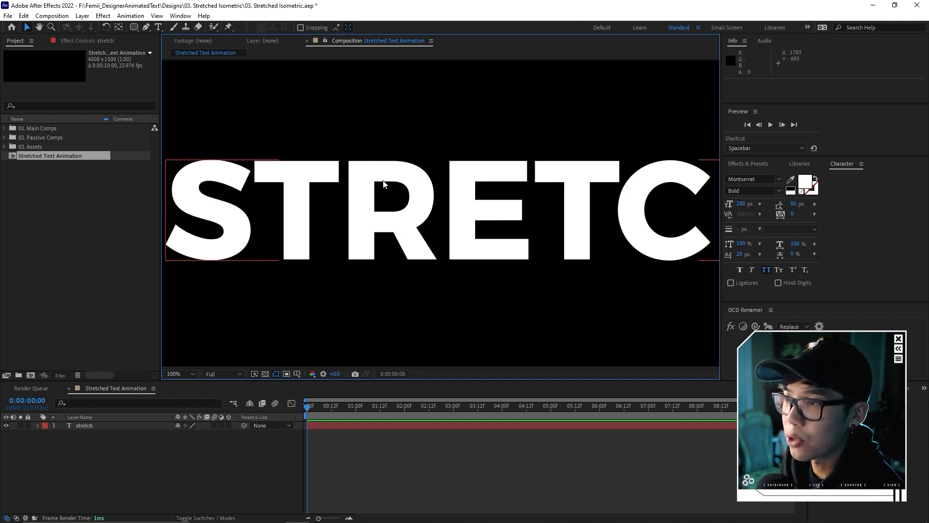
left_click_drag(627, 236, 461, 240)
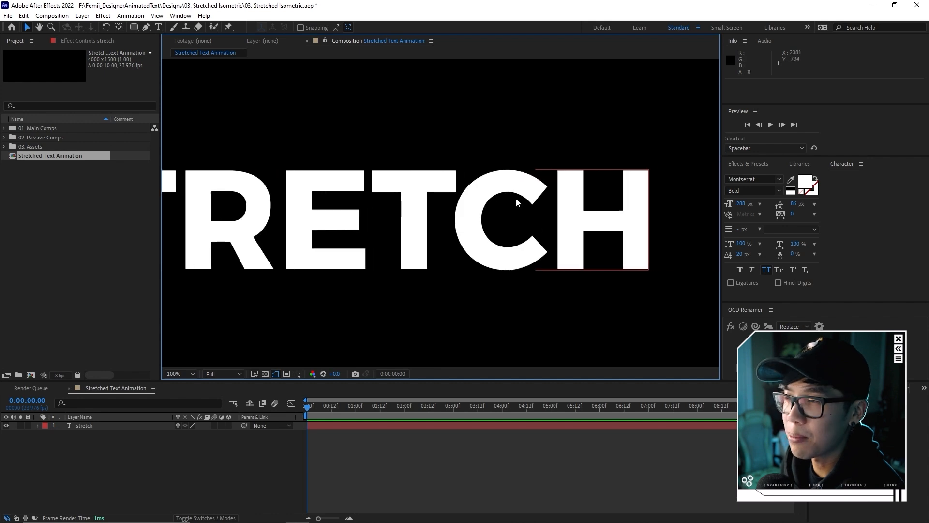
left_click_drag(357, 212, 488, 215)
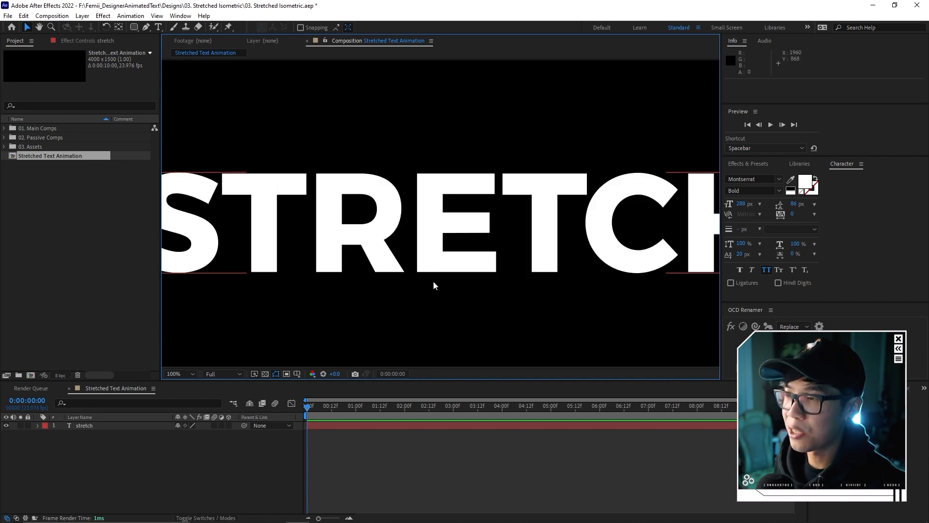
Step: Create shapes from the stretch text layer so each letter becomes an editable outline
left_click(121, 426)
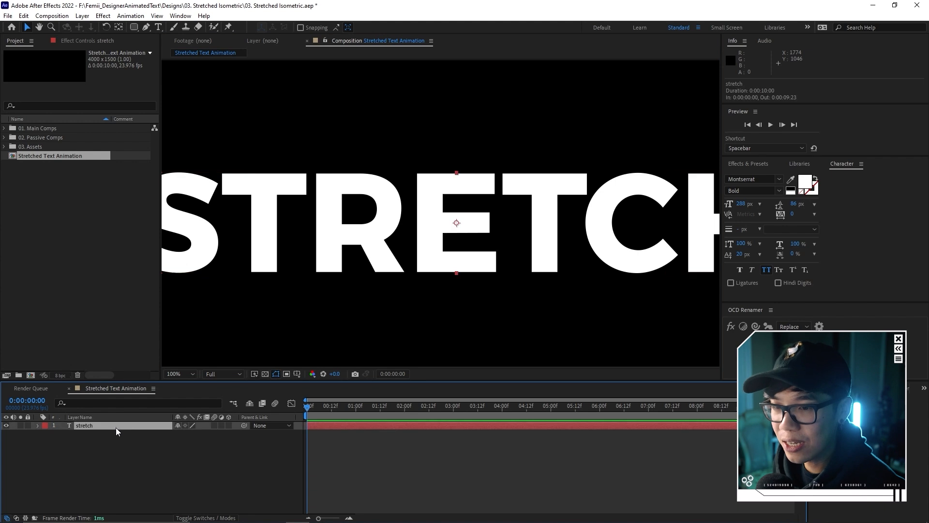
key("comma")
right_click(439, 426)
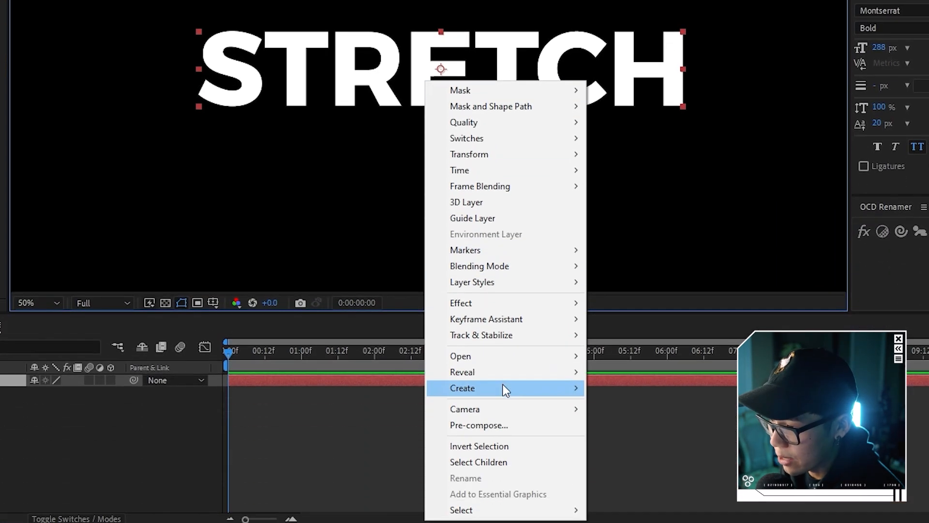
mouse_move(506, 390)
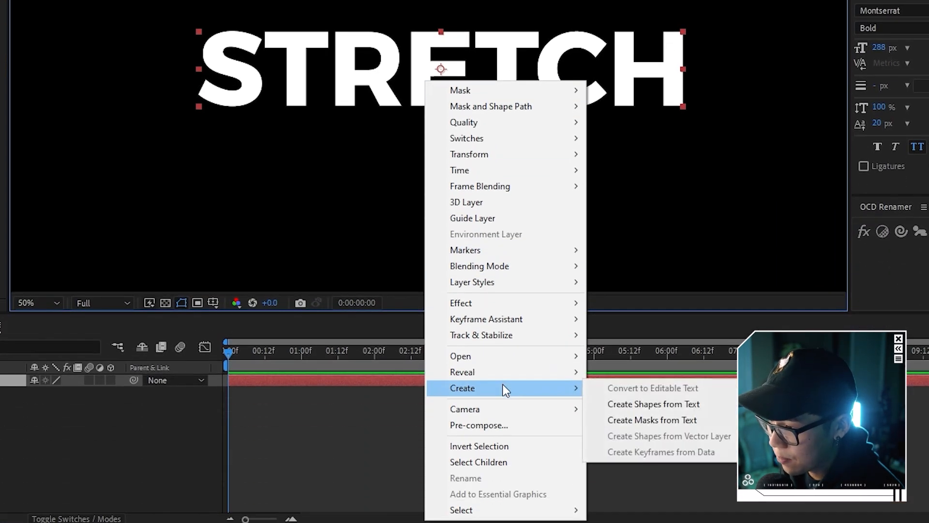
left_click(660, 406)
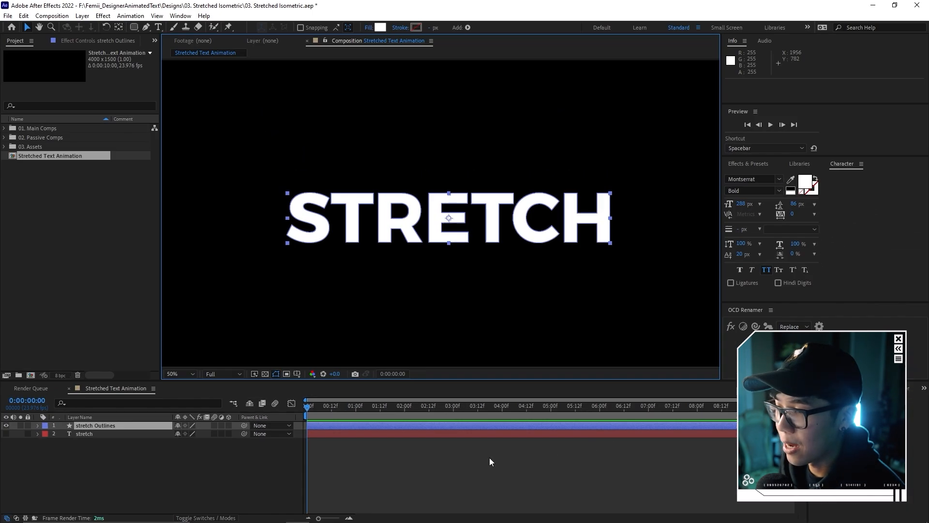
left_click(240, 466)
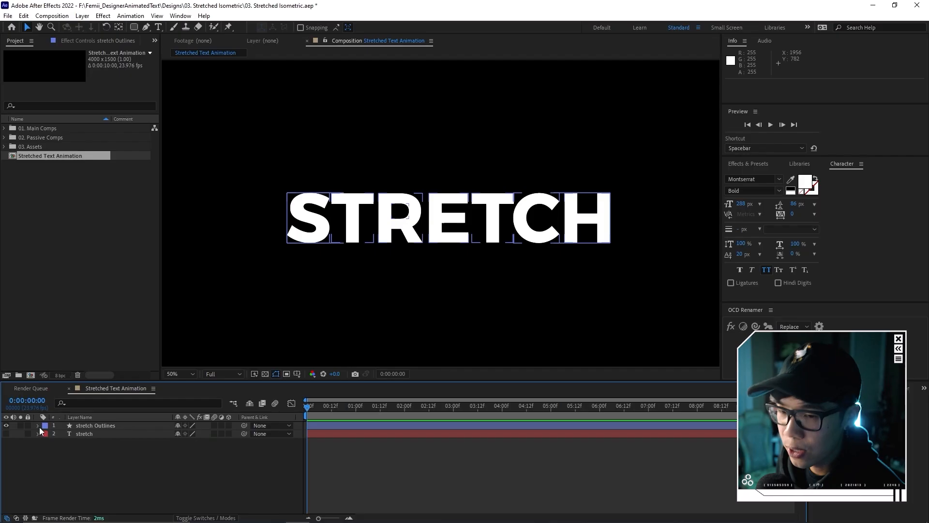
Step: Expand the contents of the stretch Outlines layer and filter its properties by "path" to reveal the letter paths
left_click(37, 426)
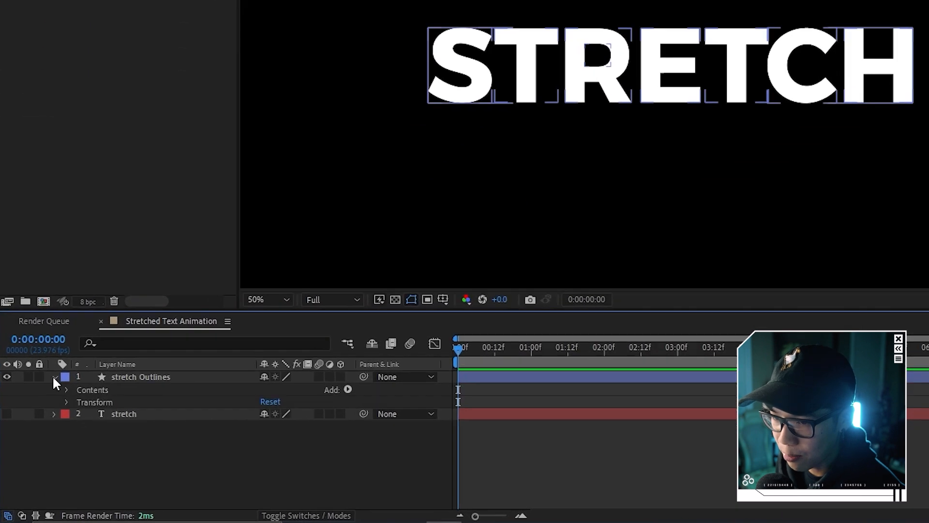
left_click(68, 390)
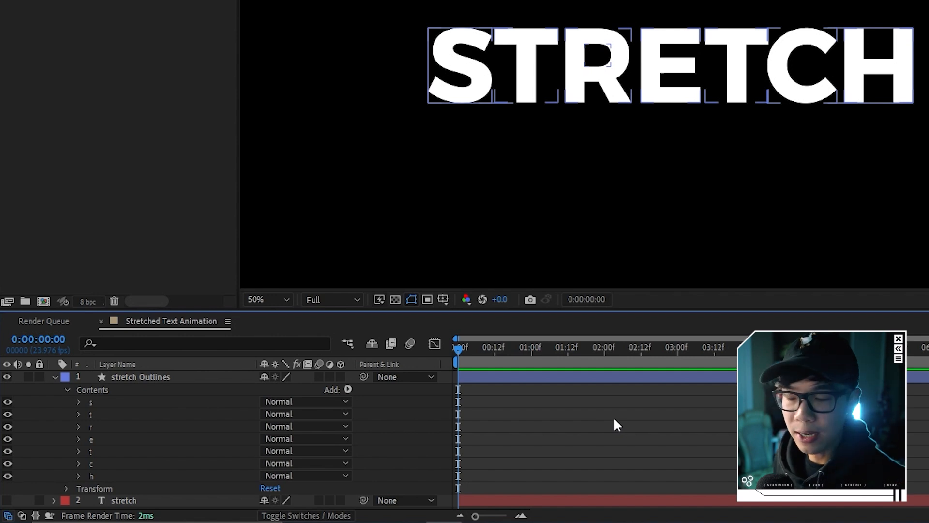
left_click(595, 380)
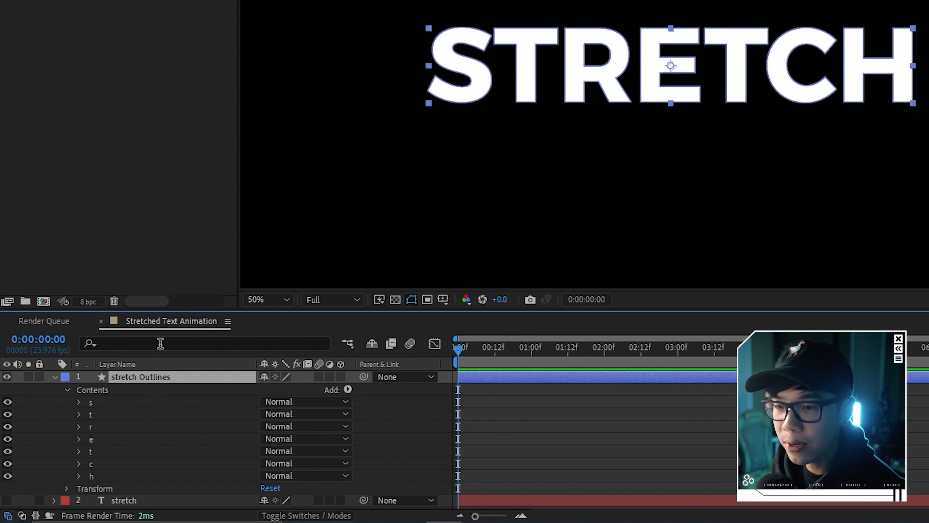
left_click(160, 343)
type("path")
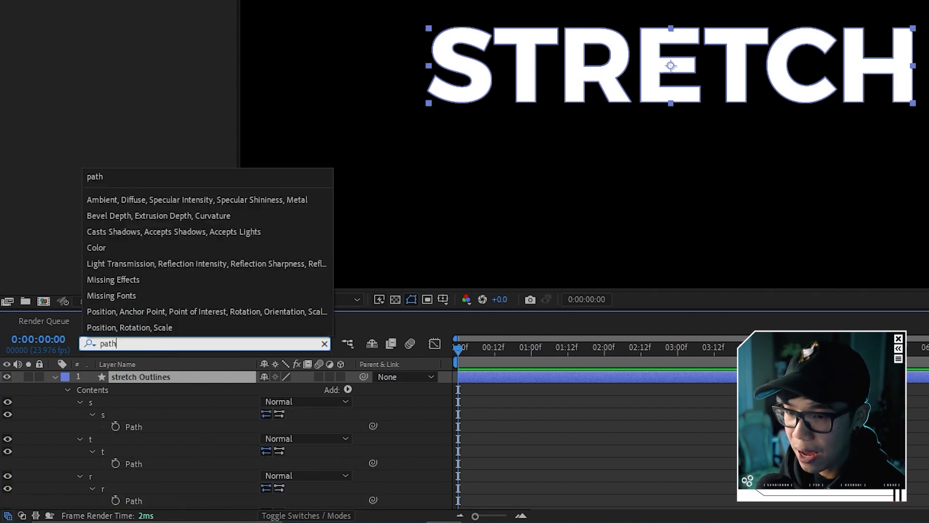
left_click(572, 428)
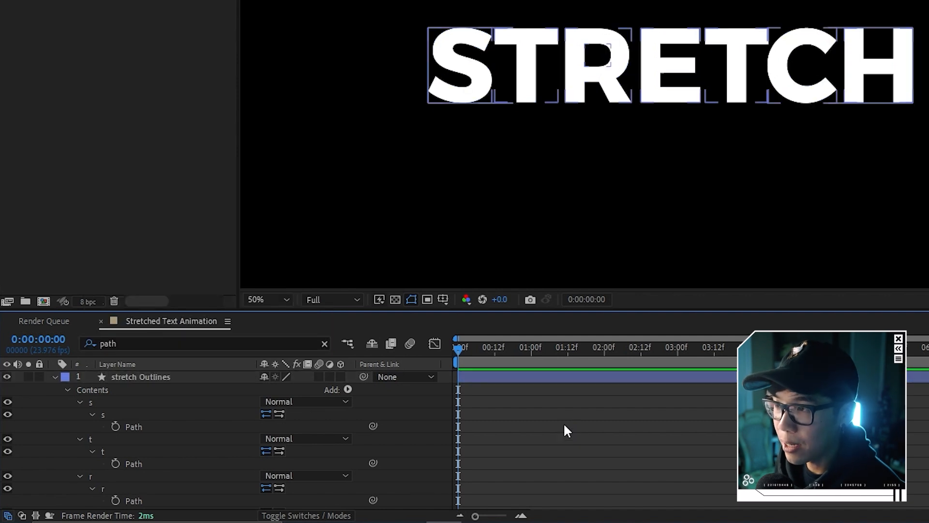
Step: Add a Path keyframe for the letter e at 0:00:02:00
left_click(539, 379)
scroll(173, 443, "down", 5)
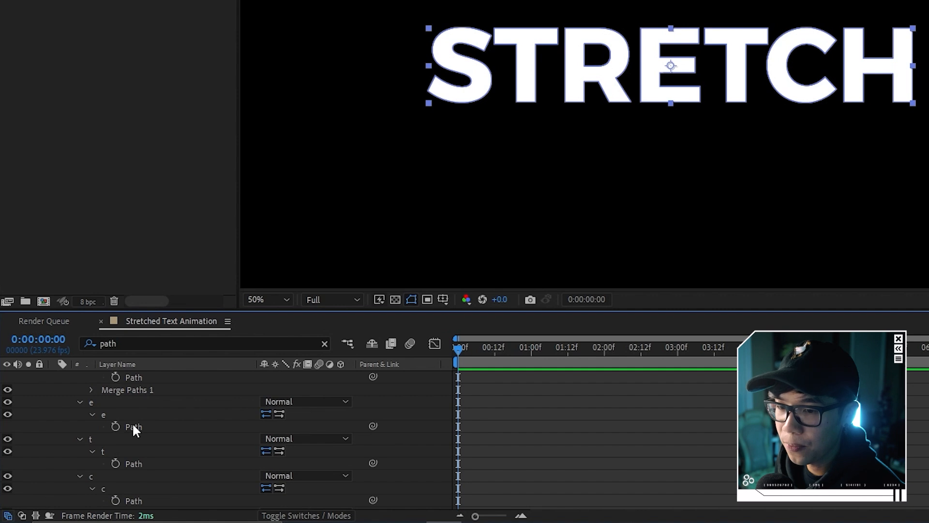
left_click(135, 428)
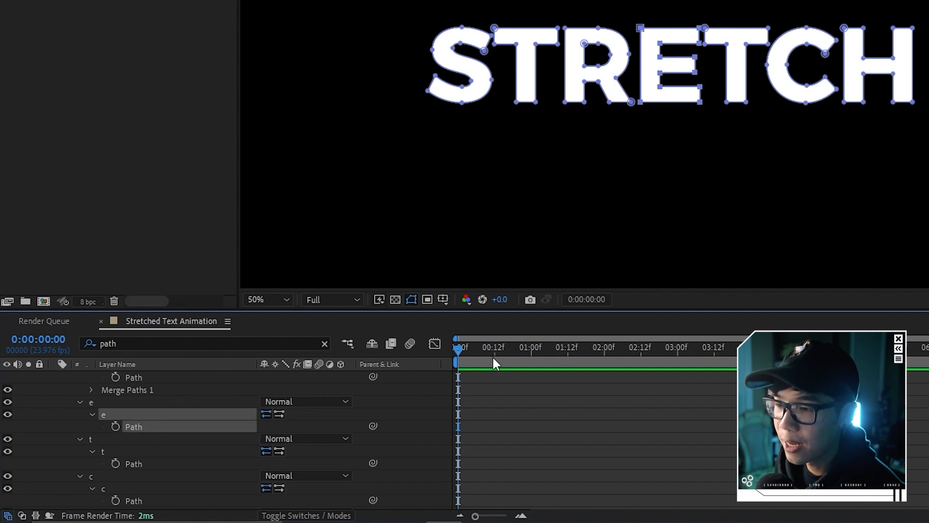
left_click_drag(475, 349, 605, 356)
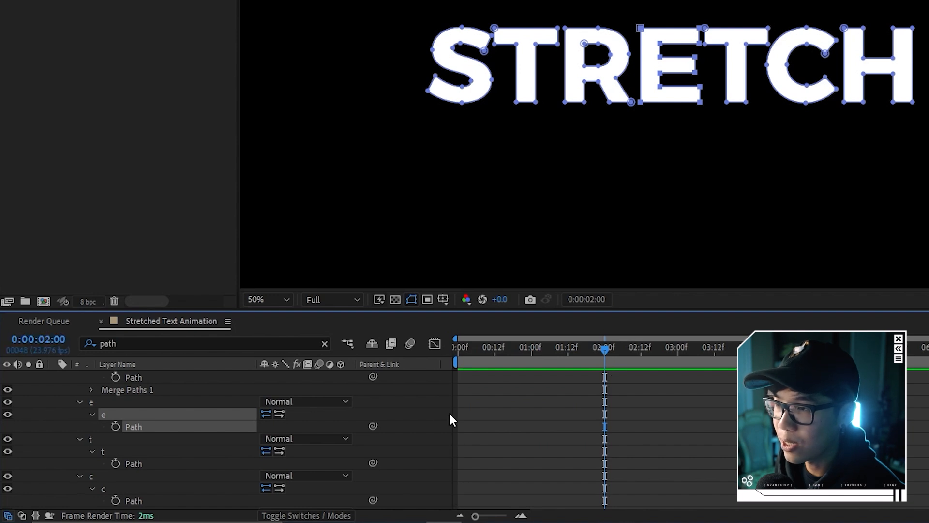
left_click(115, 426)
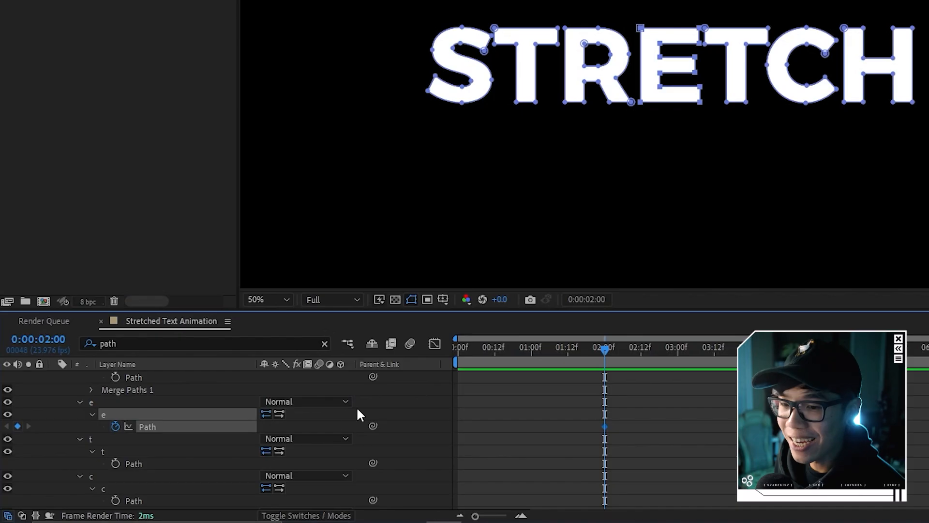
Step: Hide every letter of the stretch Outlines layer except the letter e
scroll(138, 428, "up", 5)
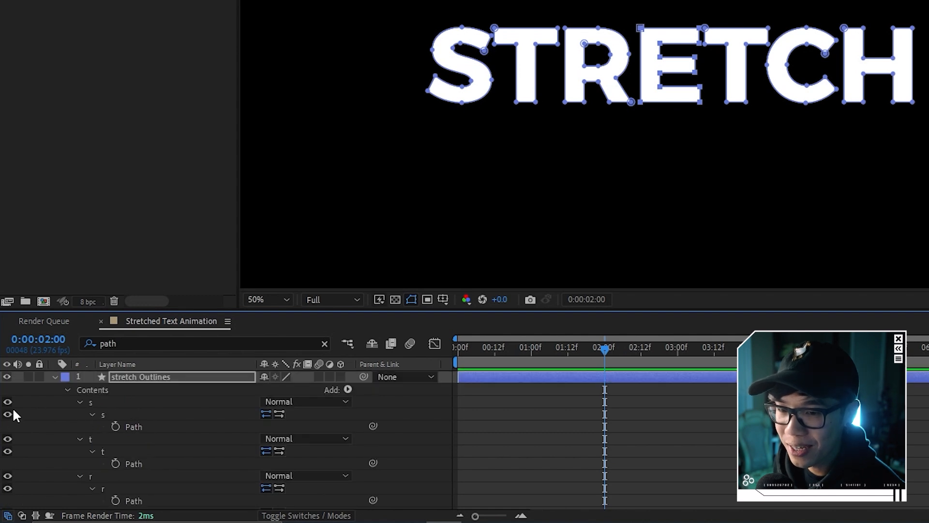
left_click_drag(9, 475, 8, 488)
scroll(33, 458, "down", 2)
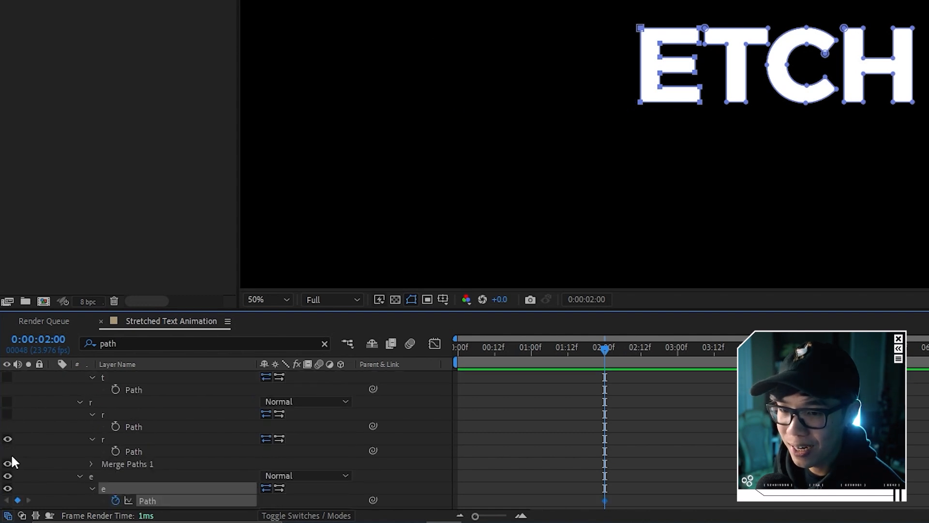
scroll(20, 443, "down", 1)
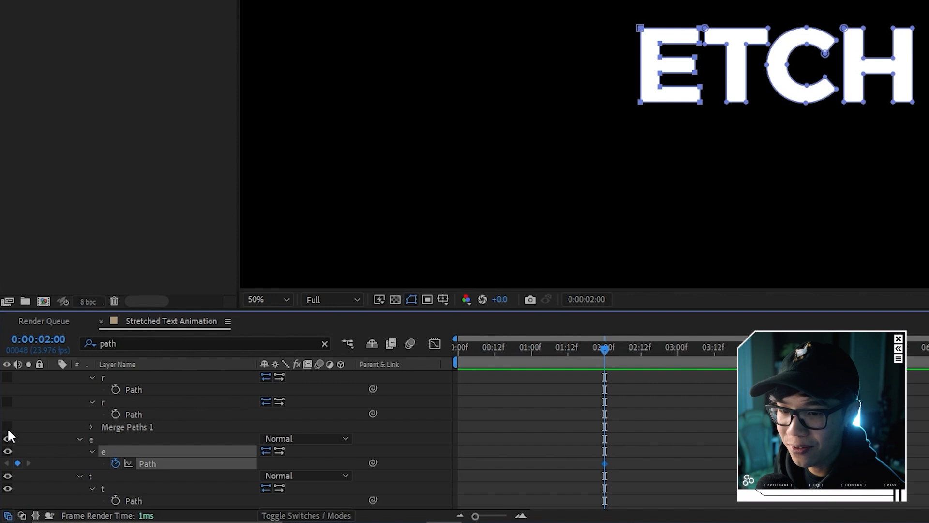
scroll(56, 445, "down", 2)
left_click_drag(8, 402, 15, 485)
scroll(620, 419, "up", 3)
Step: At 0:00:01:00, select the path points along the letter E's spine and pull them far left to stretch its arms
key("slash")
left_click_drag(606, 350, 527, 347)
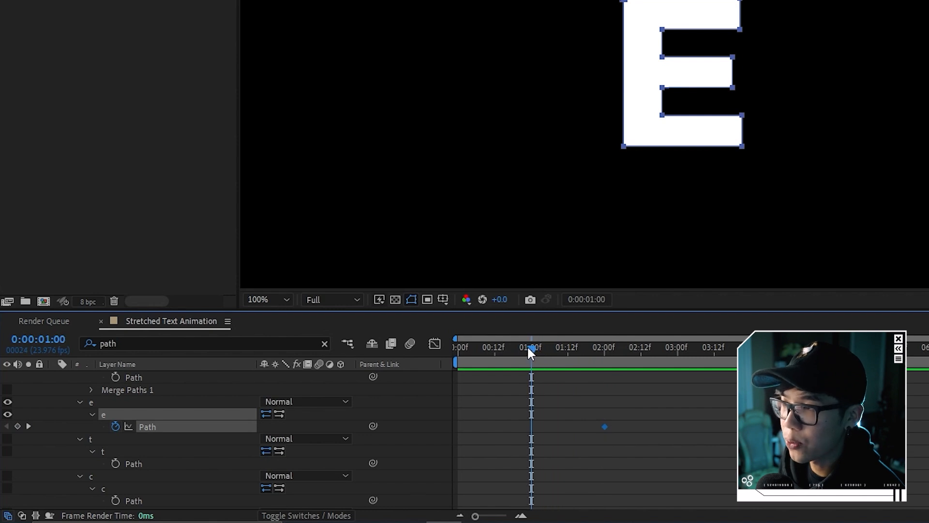
scroll(639, 81, "down", 2)
left_click_drag(665, 80, 788, 93)
scroll(775, 72, "up", 1)
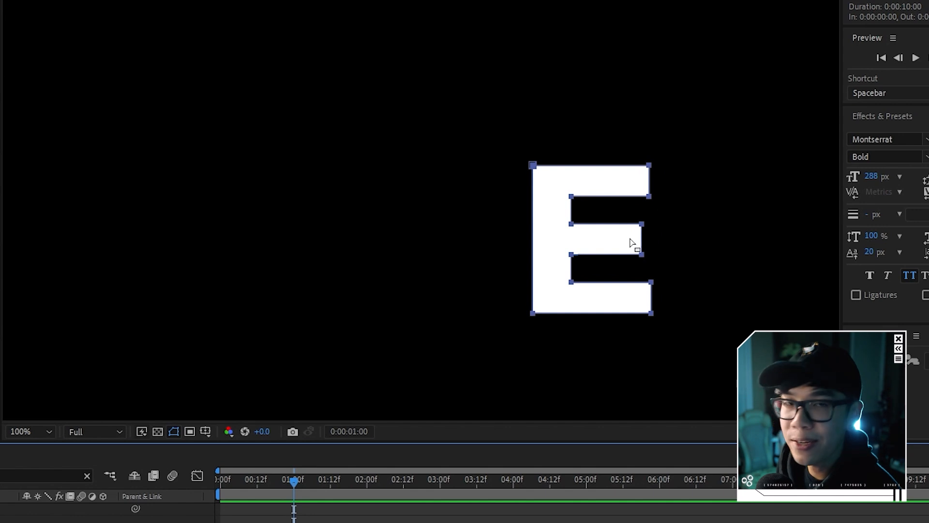
left_click(560, 215)
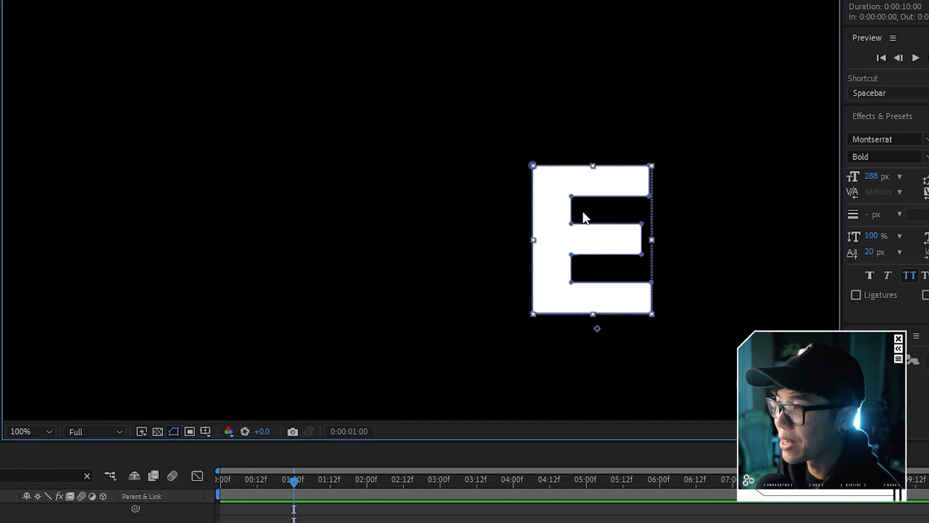
left_click(572, 197)
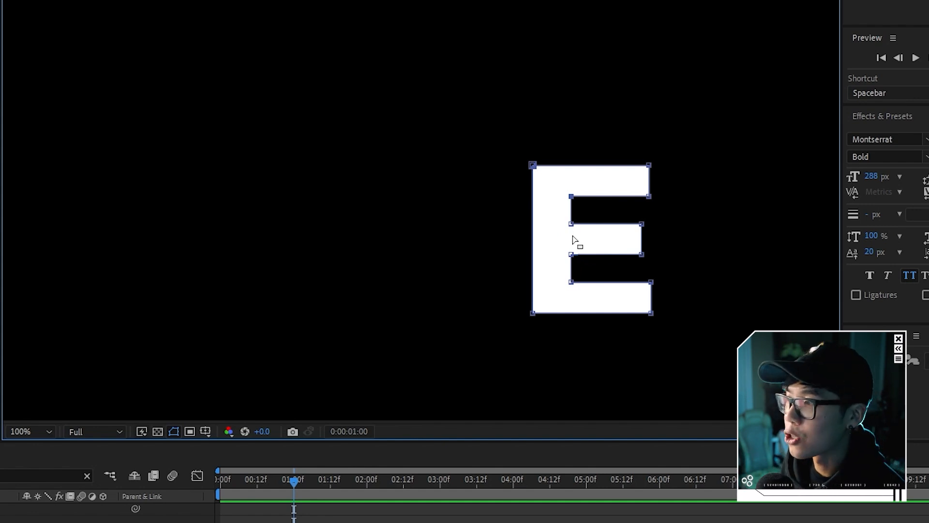
left_click_drag(504, 139, 582, 342)
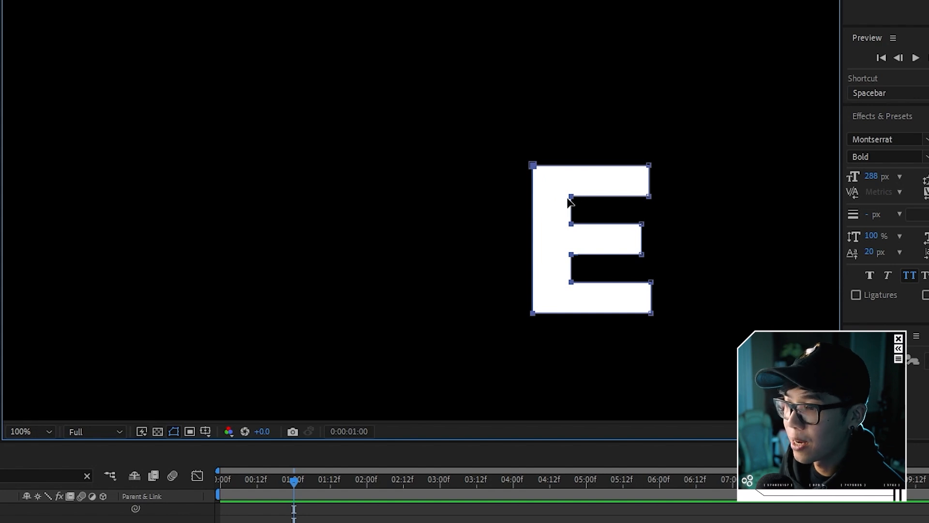
left_click_drag(572, 197, 44, 216)
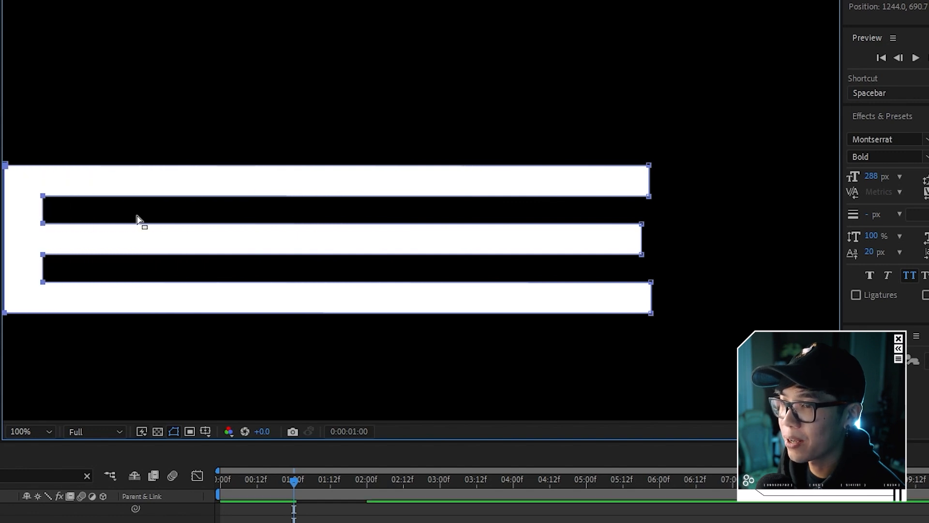
Step: Extend the stretched E's spine points farther left, past the composition's left edge, at 0:00:01:00
scroll(487, 206, "down", 3)
left_click_drag(361, 221, 577, 227)
left_click_drag(460, 216, 527, 218)
scroll(649, 211, "up", 2)
left_click_drag(719, 216, 582, 194)
left_click_drag(680, 209, 167, 204)
left_click(319, 490)
scroll(553, 295, "down", 2)
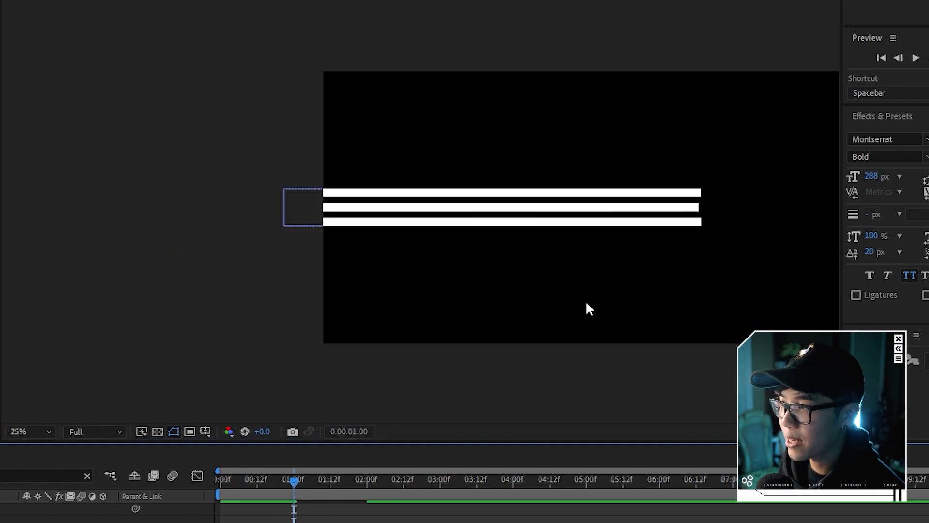
Step: Play back the letter E contracting between 0:00:01:00 and 0:00:02:00
left_click_drag(560, 233, 531, 245)
left_click_drag(297, 484, 294, 484)
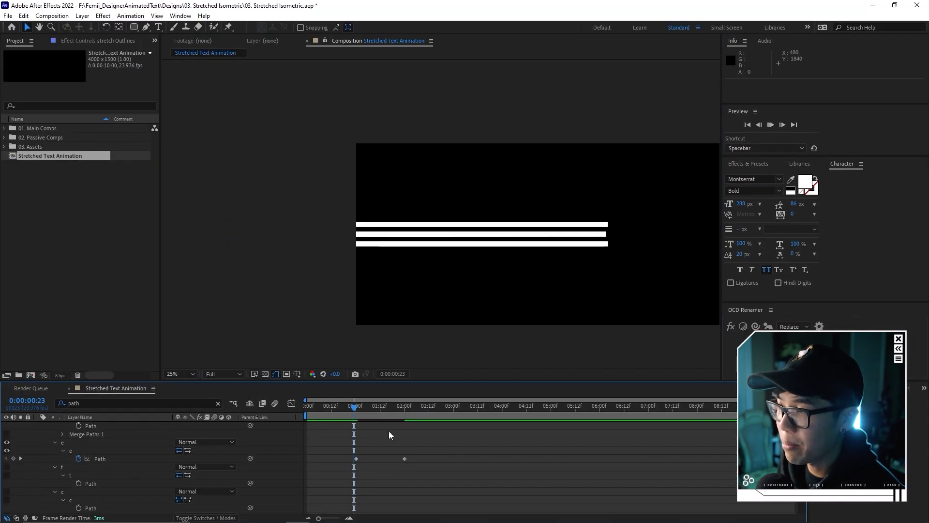
key("space")
key("space")
Step: At 0:00:00:00, move the arm-end points of the E leftward until the whole letter sits outside the composition, and preview the animation
left_click_drag(356, 412, 305, 417)
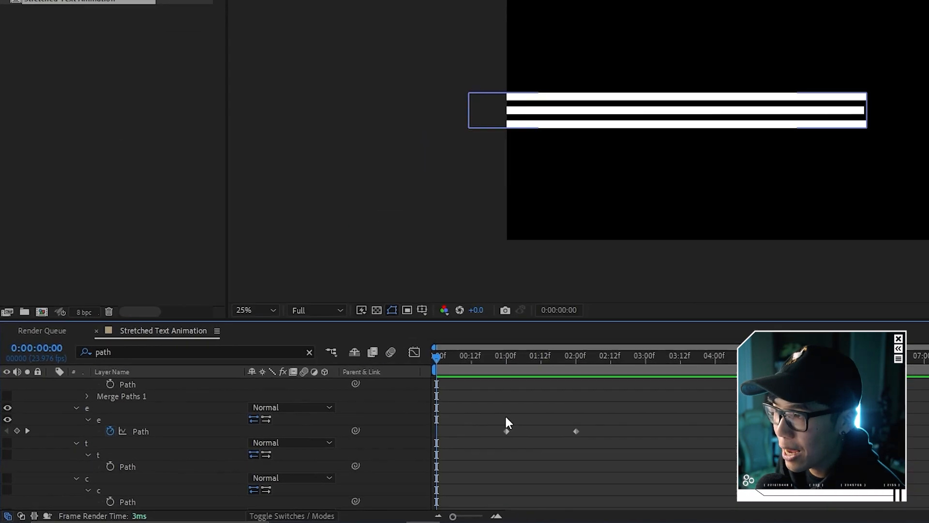
left_click(102, 458)
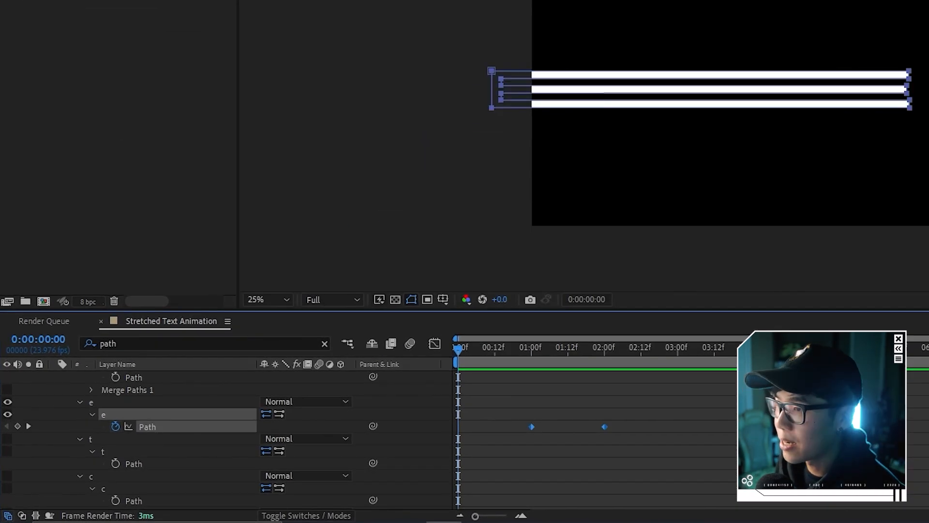
scroll(805, 125, "up", 2)
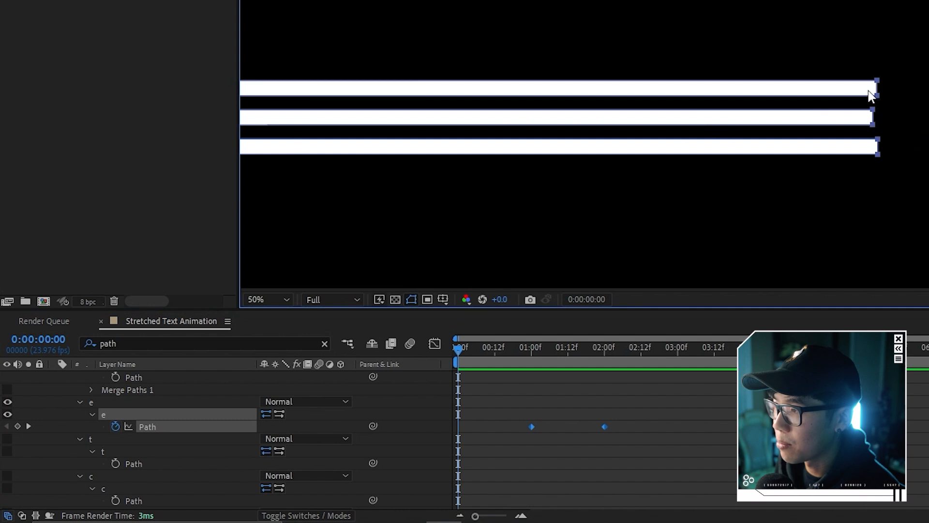
scroll(888, 109, "up", 2)
left_click_drag(774, 32, 878, 290)
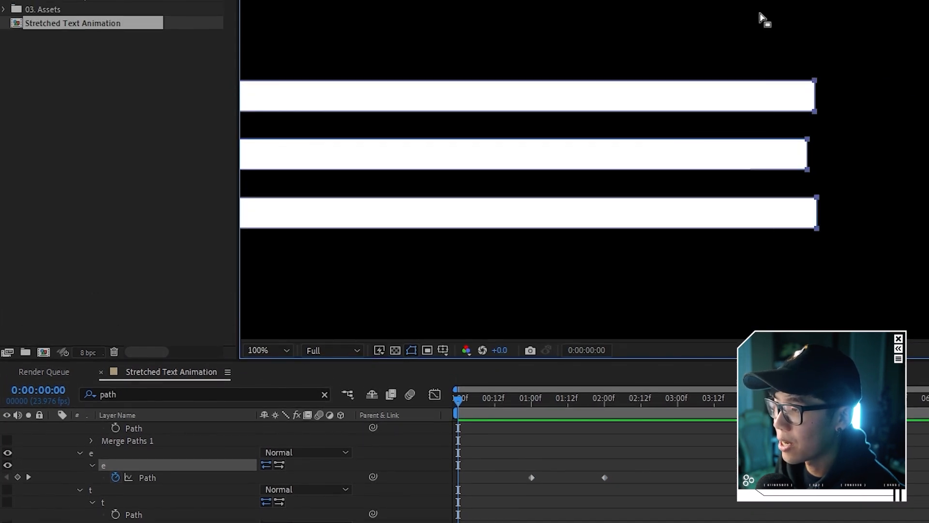
scroll(888, 201, "down", 2)
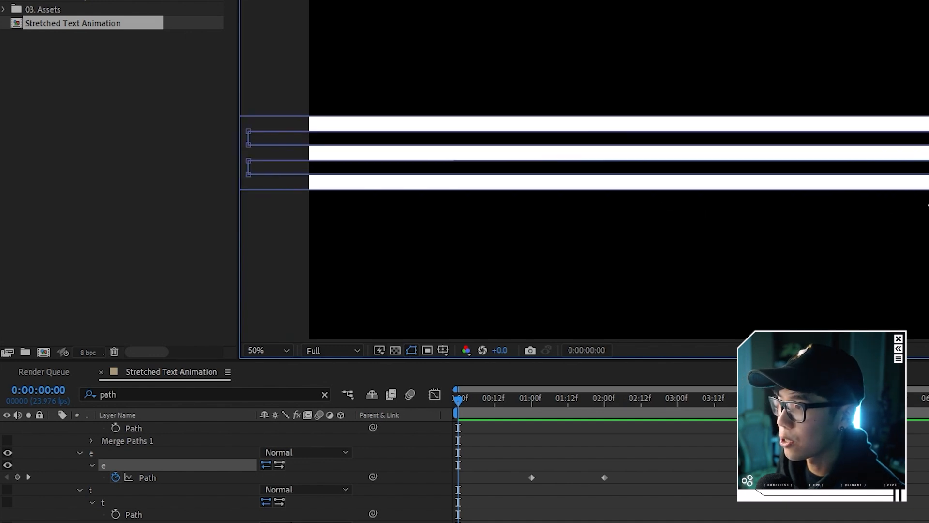
scroll(657, 108, "down", 2)
left_click_drag(863, 125, 606, 138)
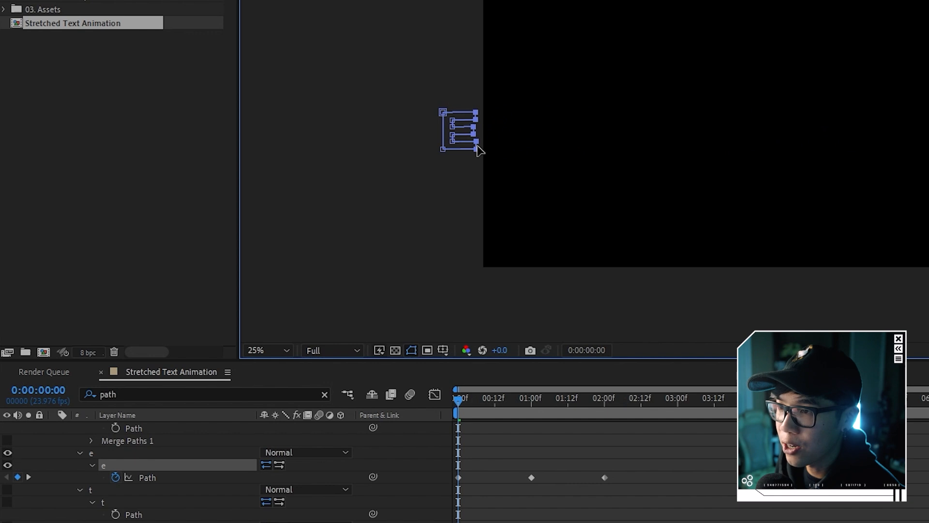
left_click_drag(784, 175, 695, 177)
key("space")
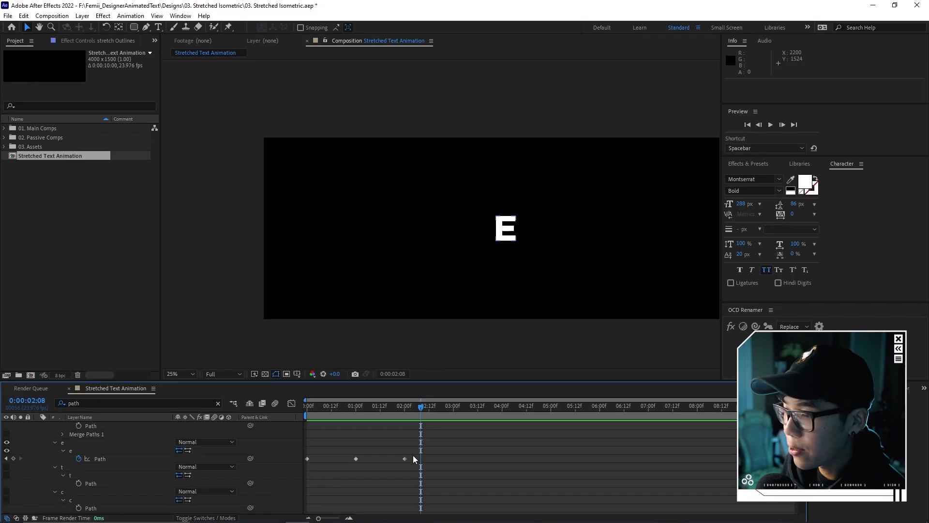
Step: Apply Easy Ease to all three Path keyframes of the letter e
left_click_drag(416, 456, 306, 473)
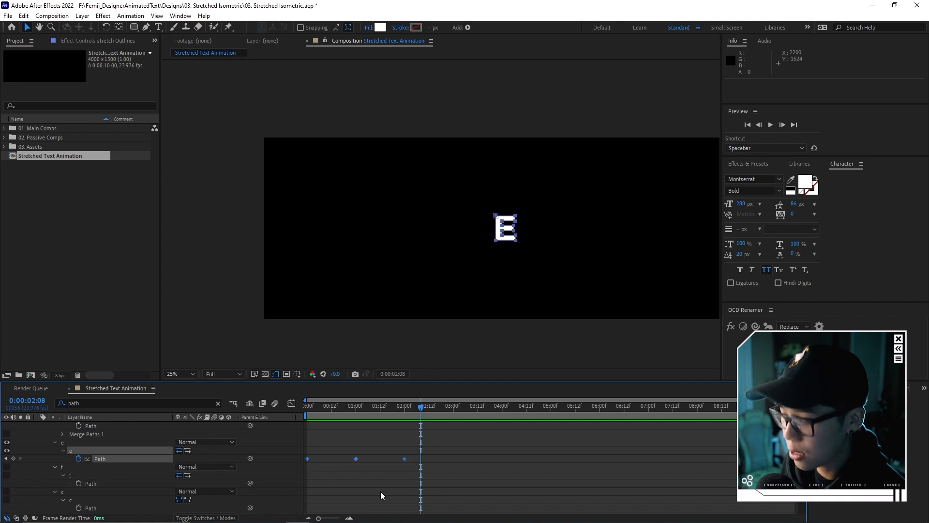
key("F9")
left_click(383, 480)
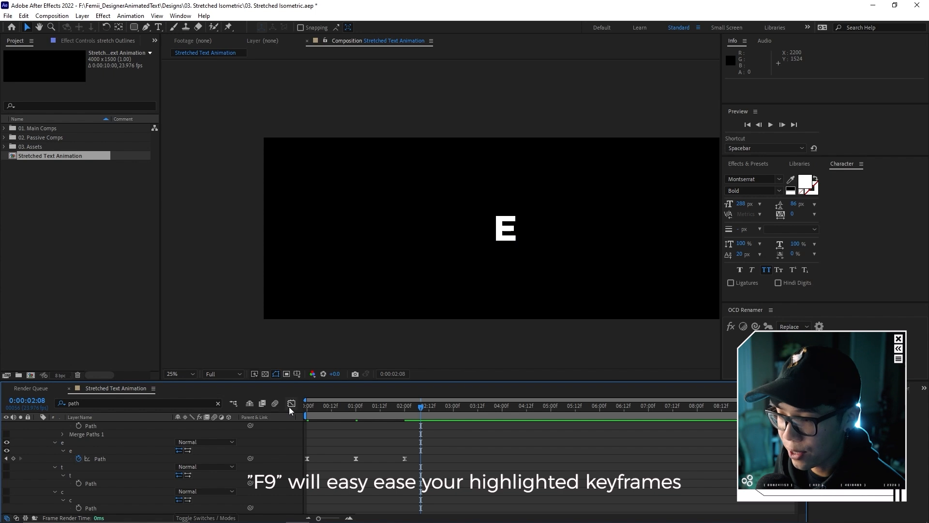
Step: In the Graph Editor, adjust the influence handles of e's Path so the speed peaks right after 0:00:01:00 and eases out toward 0:00:02:00
left_click(405, 458)
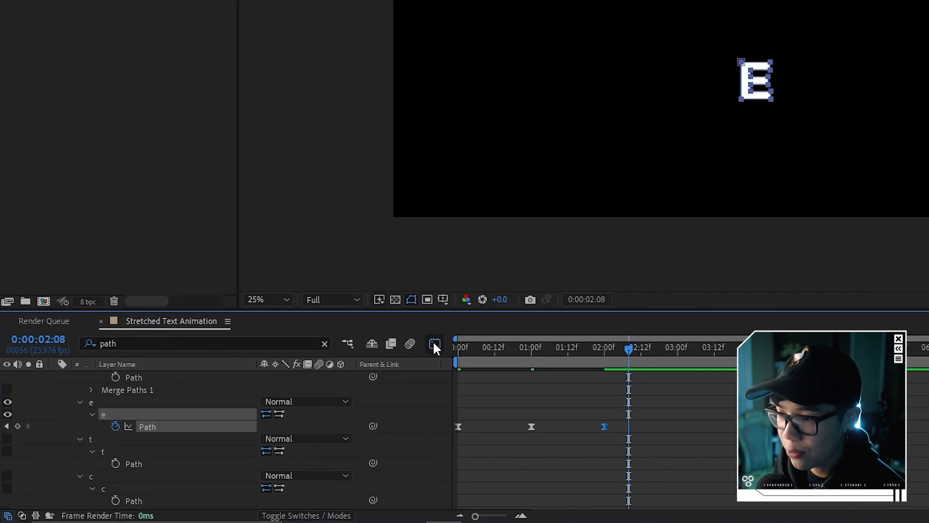
left_click(291, 403)
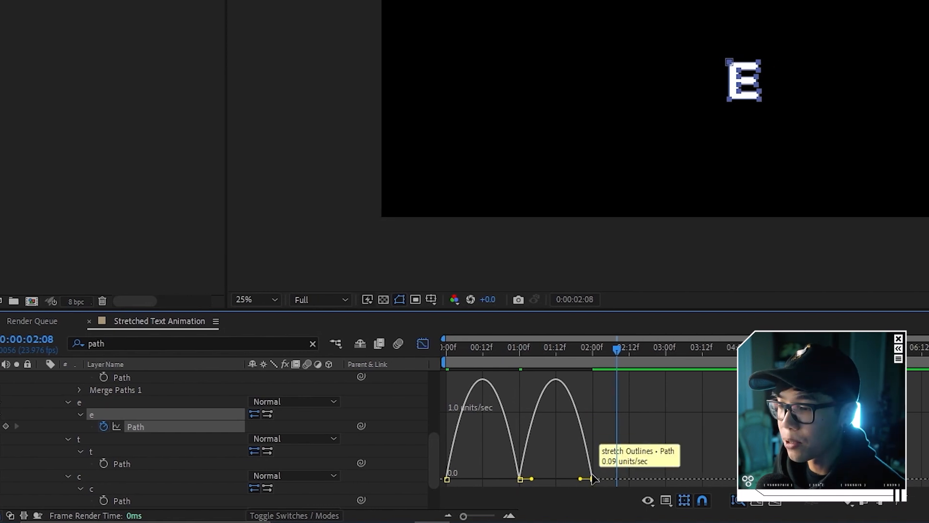
left_click_drag(580, 478, 546, 483)
left_click_drag(410, 484, 385, 480)
Step: Play back the eased E contraction from 0:00:01:00
left_click(380, 358)
key("space")
key("space")
left_click(380, 350)
key("space")
key("space")
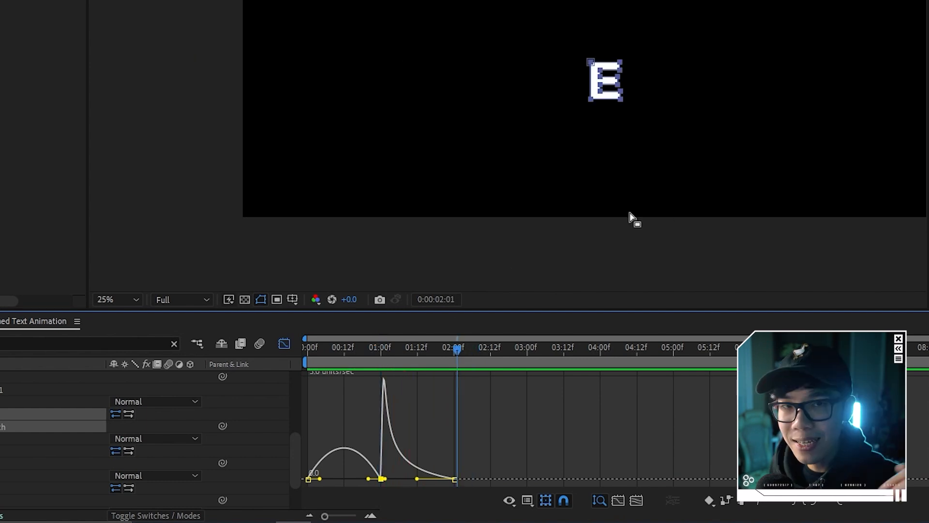
Step: Lengthen the first Path keyframe's outgoing handle to about 0:00:00:12, shorten the 0:00:01:00 keyframe's incoming handle, and preview the motion
left_click_drag(379, 350, 306, 360)
key("space")
left_click_drag(320, 479, 349, 479)
key("space")
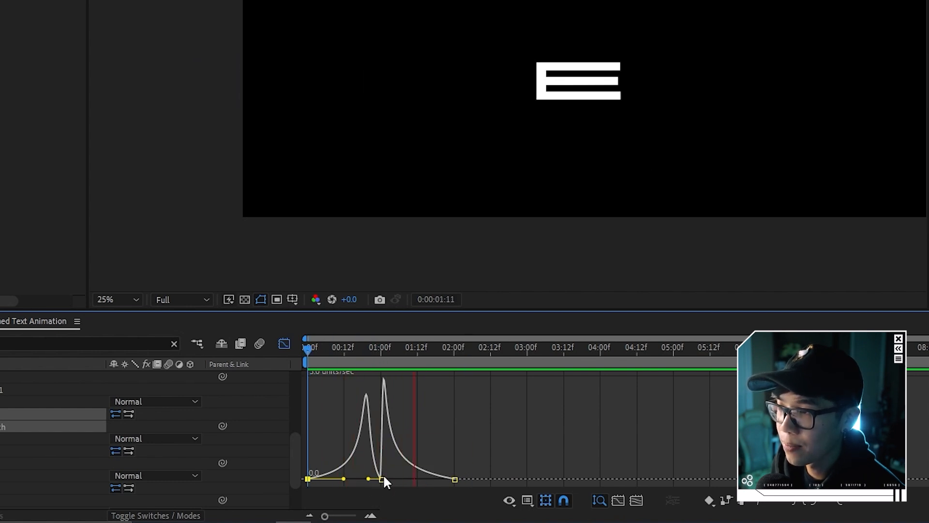
key("space")
left_click_drag(369, 479, 368, 478)
key("space")
key("space")
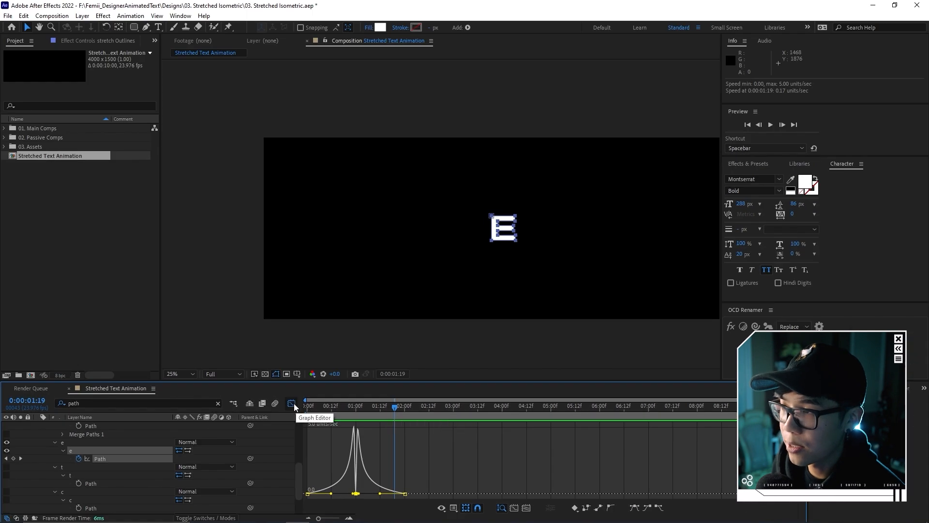
Step: Close the Graph Editor and play back the full letter E animation
key("shift+F3")
left_click(400, 431)
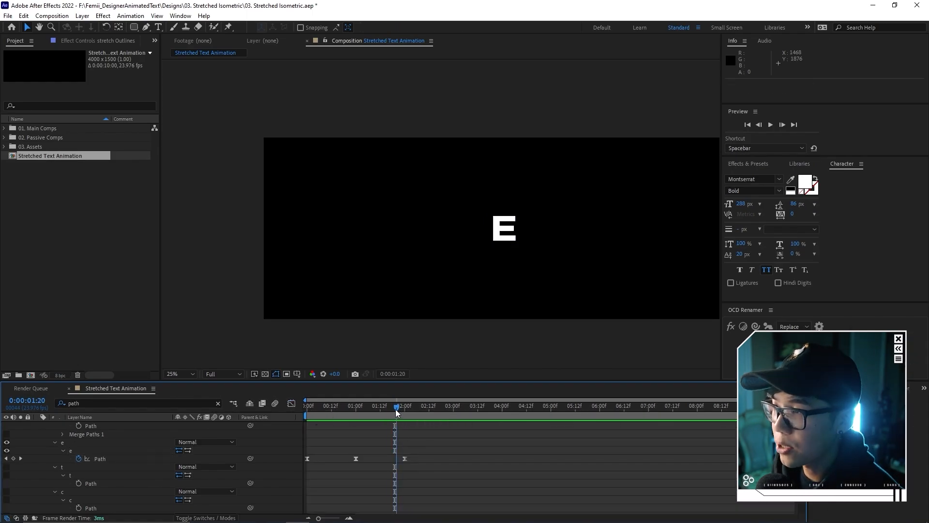
key("space")
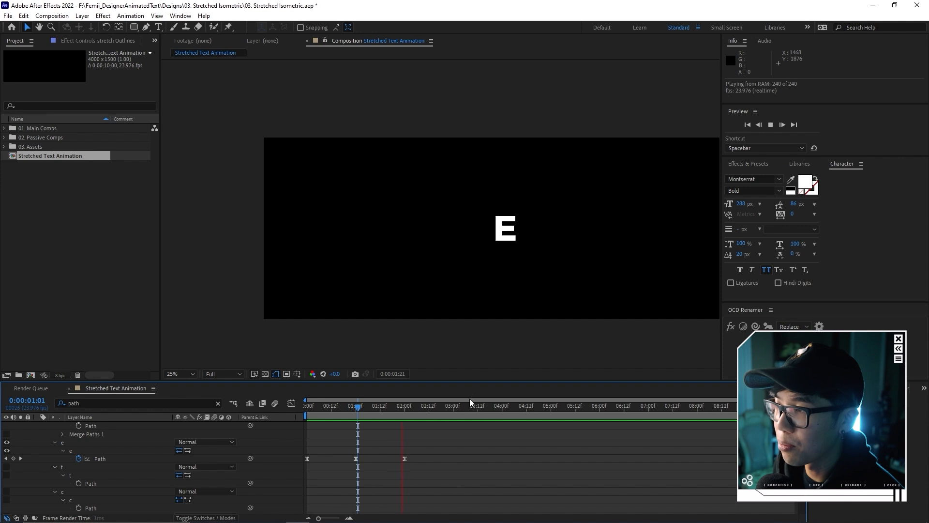
Step: Add a Path keyframe for the letter e at 0:00:01:16 and shift it to 0:00:01:14
scroll(551, 246, "up", 2)
left_click_drag(556, 253, 451, 219)
left_click(402, 409)
left_click_drag(404, 411, 387, 410)
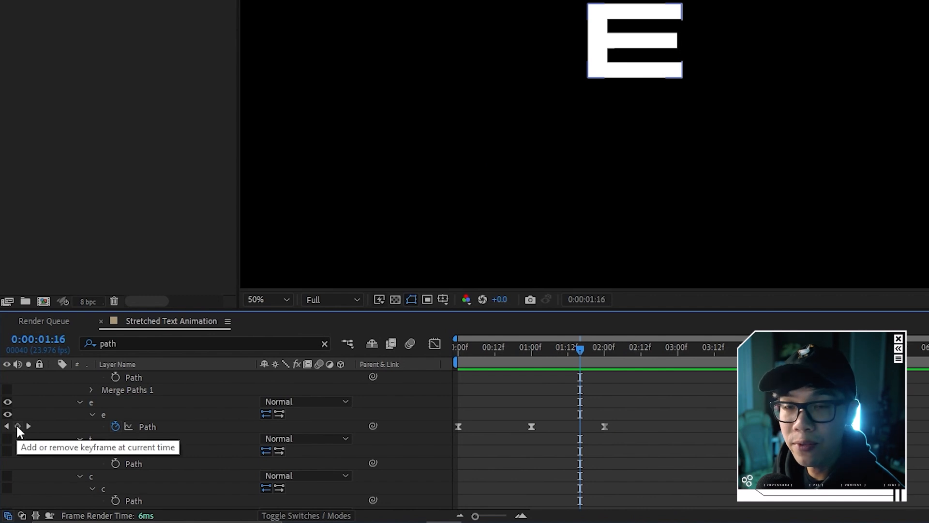
left_click(13, 458)
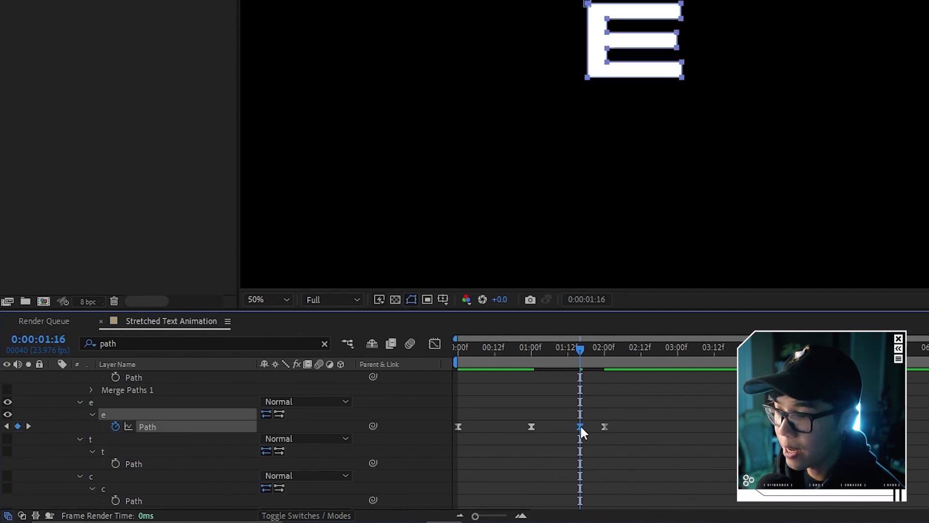
left_click_drag(579, 426, 574, 425)
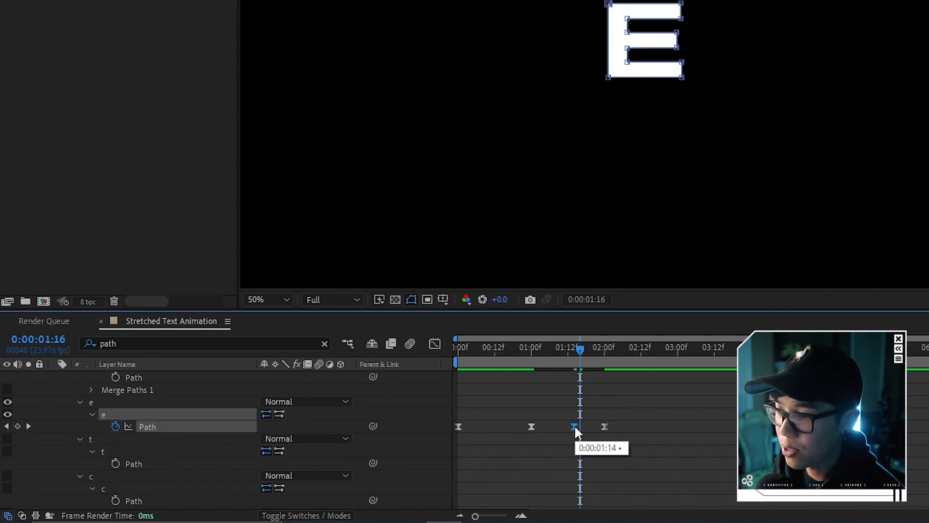
Step: Preview the letter E animation with the retimed keyframe
left_click_drag(387, 410, 354, 411)
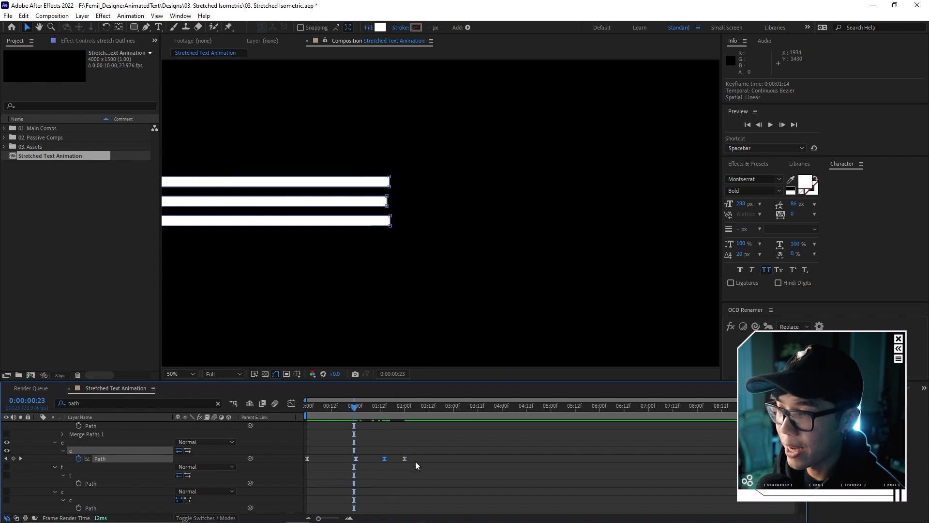
scroll(436, 265, "down", 2)
key("space")
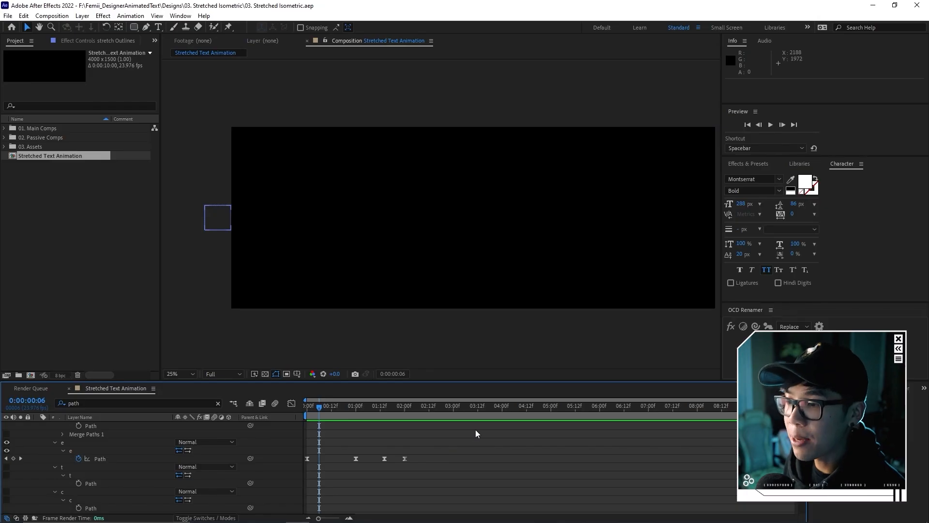
Step: Show the first letter t after the e and add its Path keyframe at 0:00:02:00
left_click(400, 410)
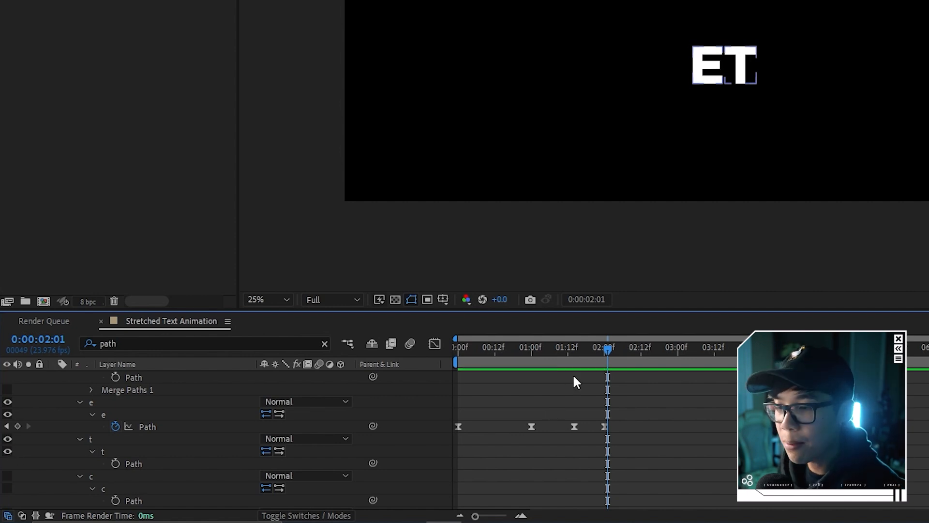
left_click_drag(601, 350, 604, 350)
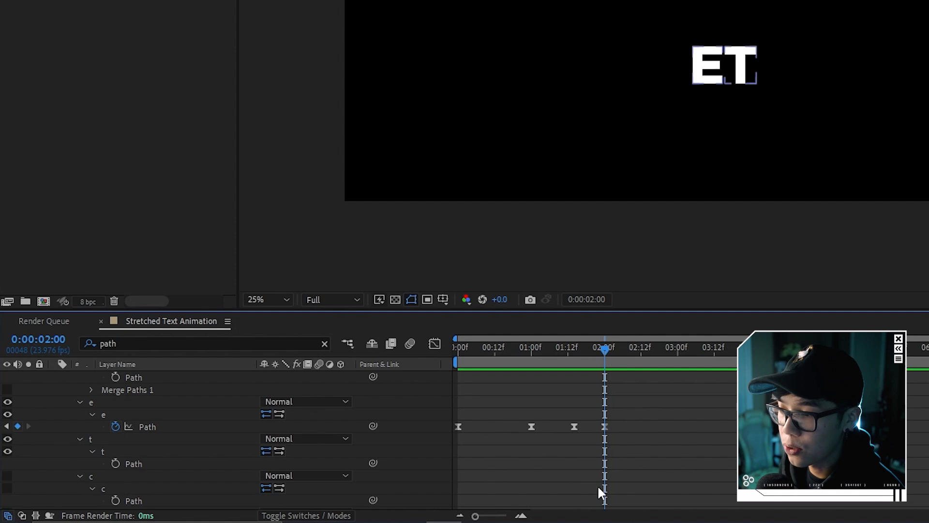
left_click(115, 464)
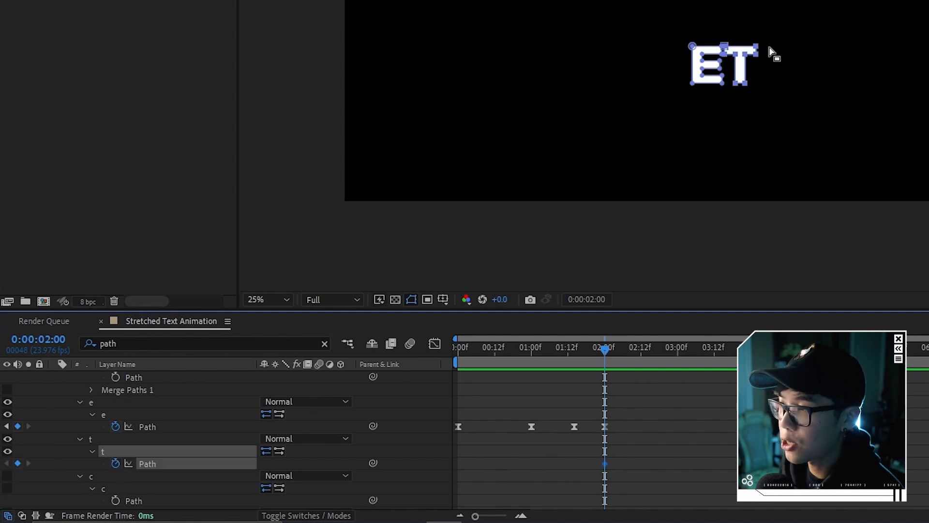
Step: At 0:00:01:00, select the points of the t except its left edge and stretch them horizontally past the canvas's right side
scroll(741, 83, "up", 3)
left_click_drag(924, 99, 459, 107)
left_click_drag(560, 356, 531, 355)
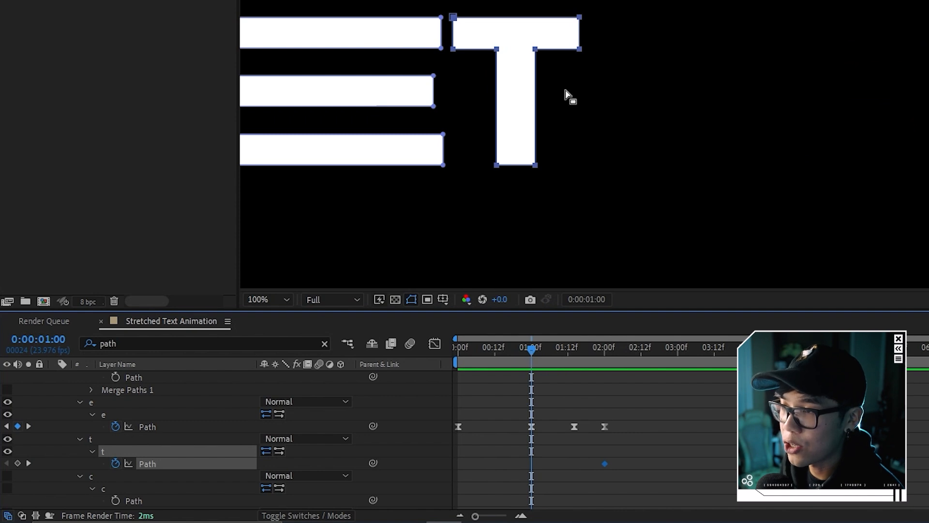
left_click(509, 63)
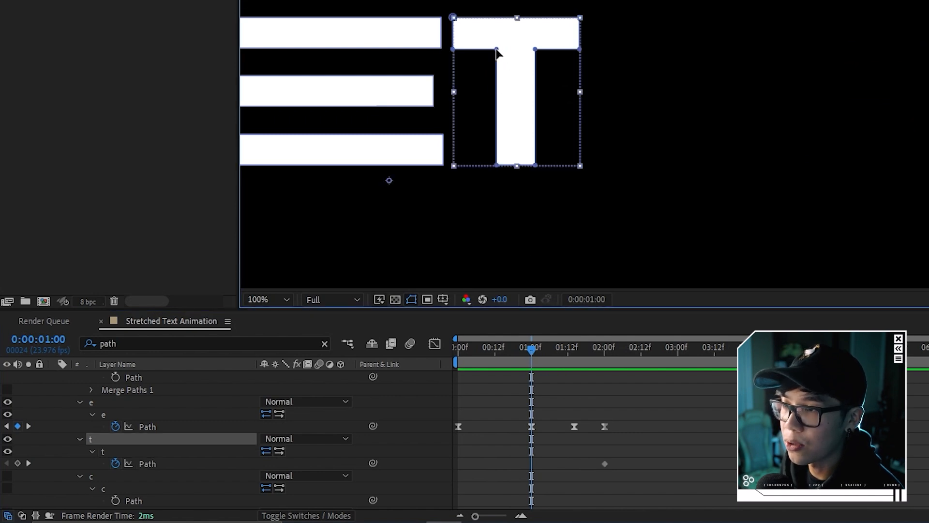
double_click(498, 53)
left_click_drag(492, 6, 619, 201)
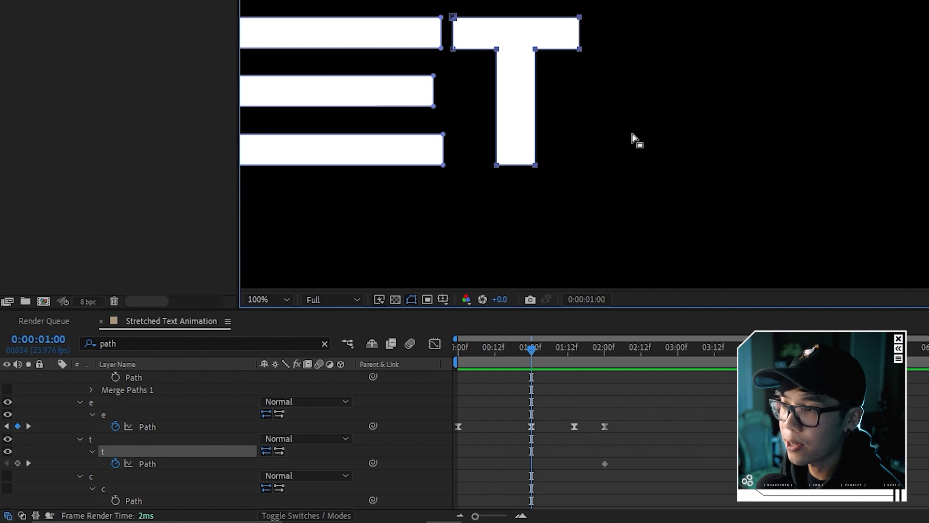
scroll(623, 166, "down", 4)
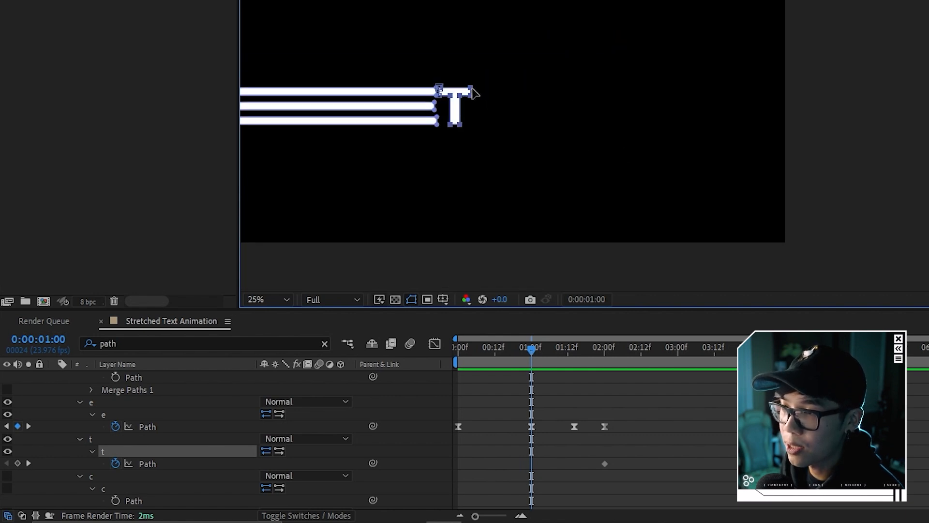
left_click_drag(475, 92, 834, 92)
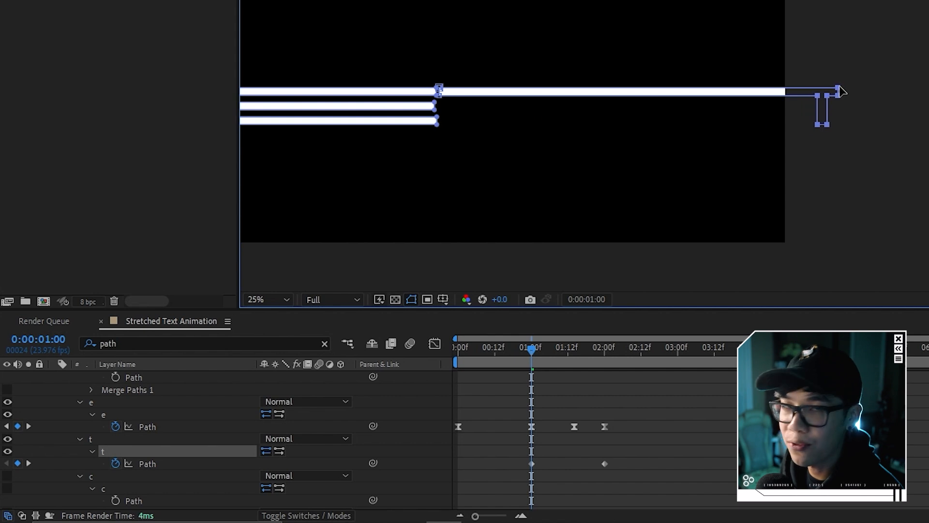
Step: At 0:00:00:00, move the t's left-edge points beyond the canvas's right side and apply Easy Ease to its three Path keyframes
left_click_drag(531, 347, 423, 370)
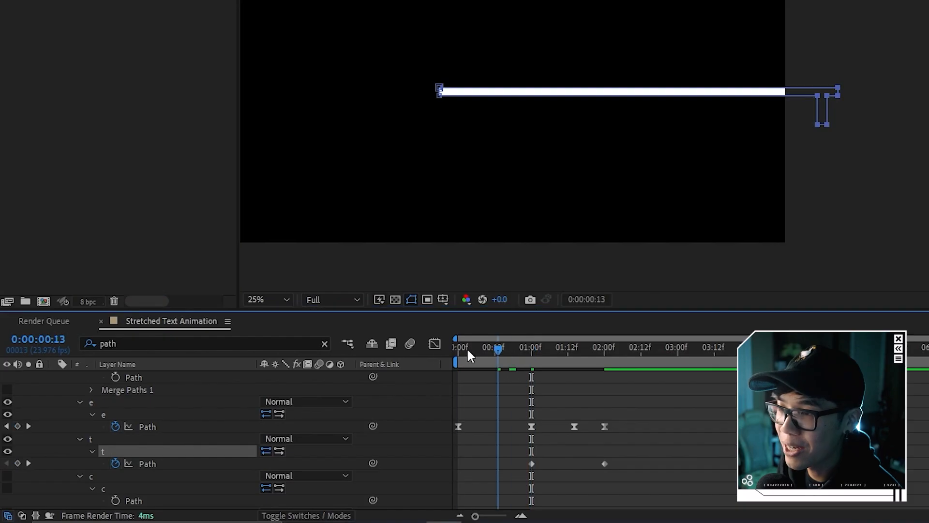
left_click_drag(423, 68, 774, 91)
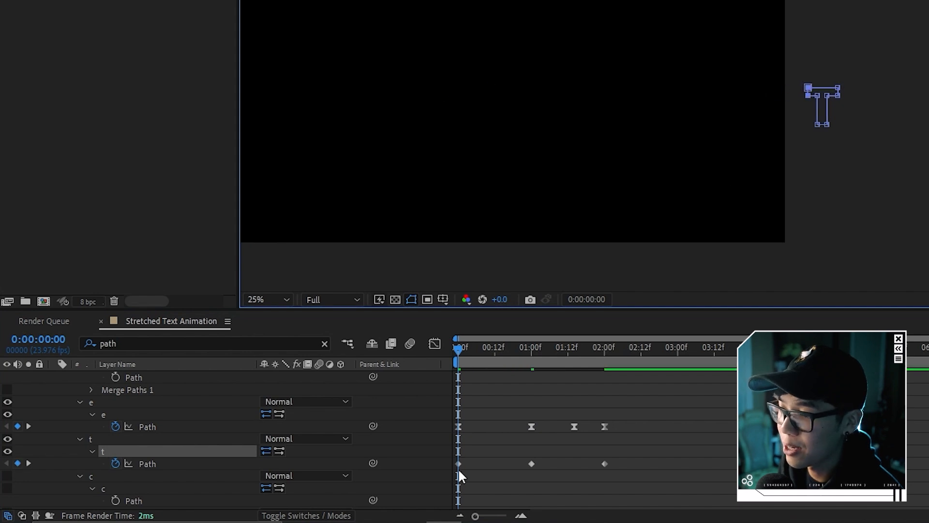
left_click(503, 490)
left_click_drag(623, 458, 477, 483)
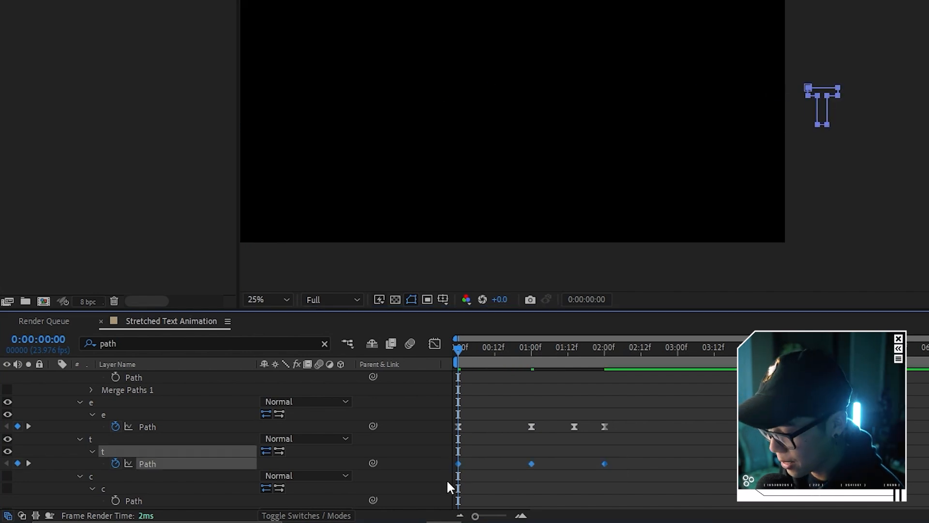
key("F9")
left_click(557, 470)
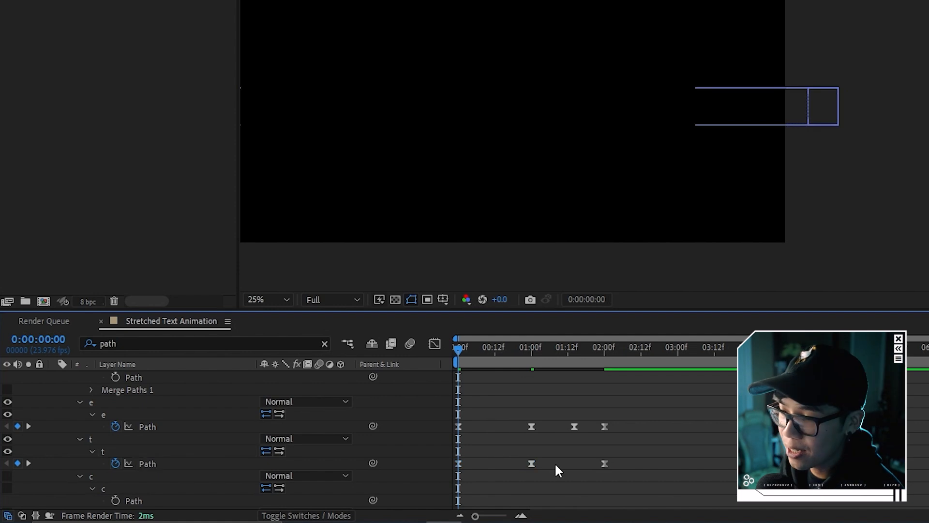
Step: Shape the t's Path speed curve into steep peaks around 0:00:01:00 in the Graph Editor and preview the animation
left_click(604, 463)
left_click(434, 344)
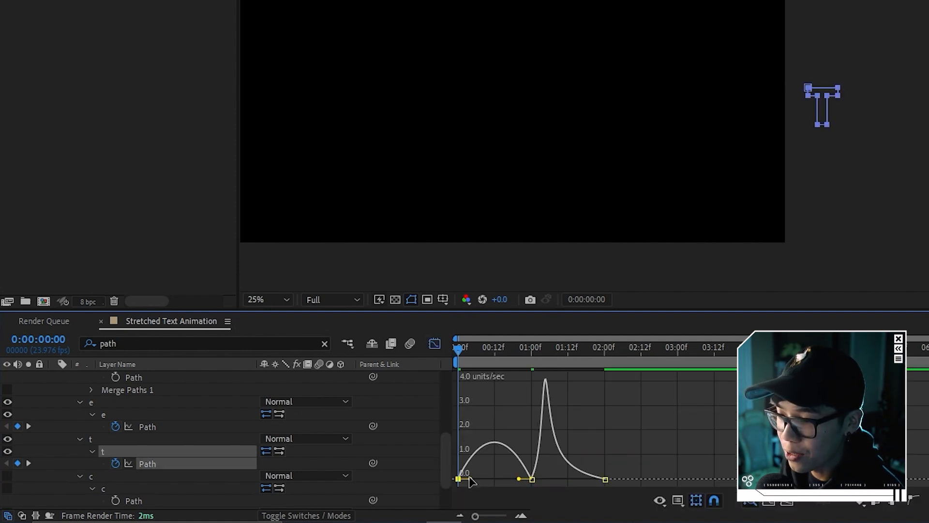
left_click_drag(470, 479, 533, 478)
left_click(531, 479)
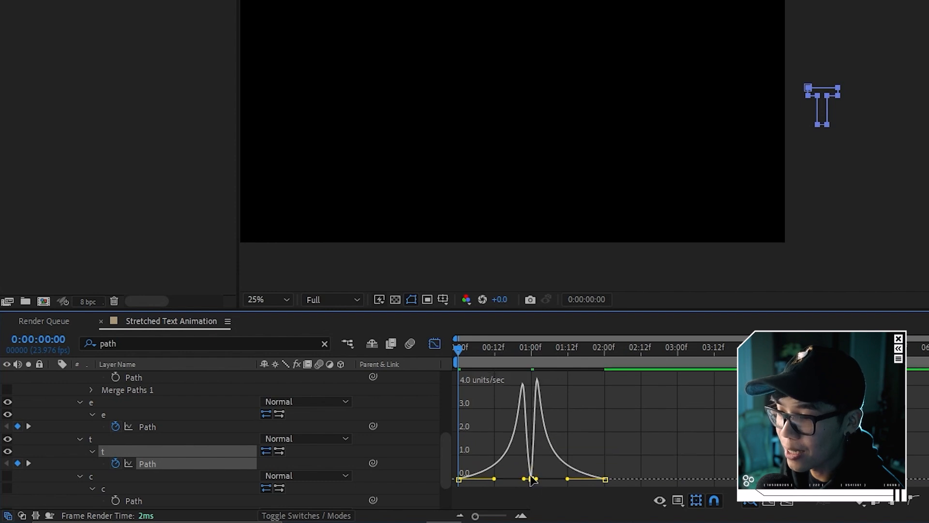
left_click(434, 343)
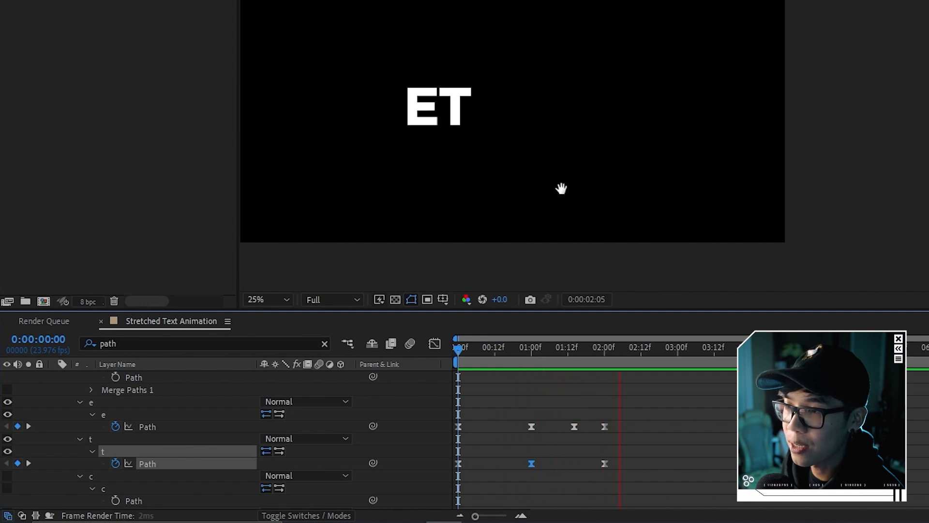
key("space")
Step: Add a Path keyframe for the t at 0:00:01:17, shift it slightly earlier, and preview the result
scroll(476, 110, "up", 2)
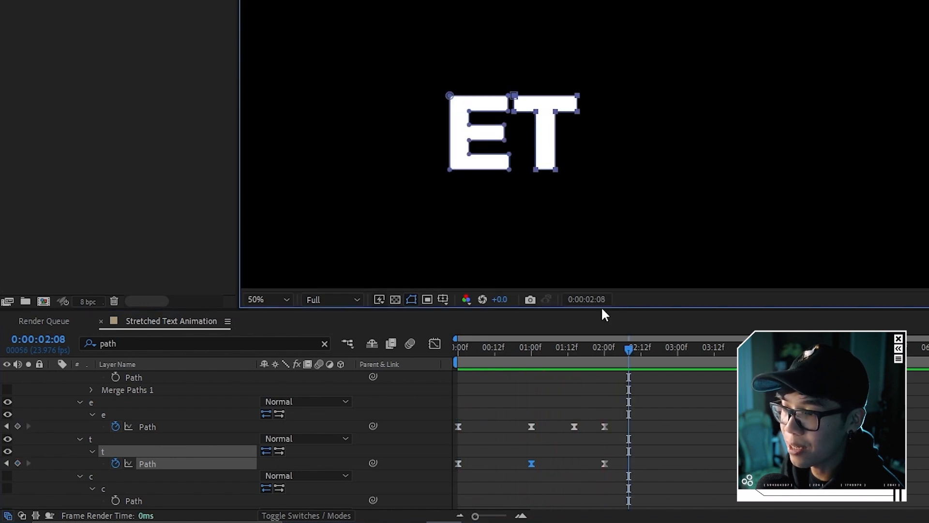
left_click_drag(606, 347, 583, 346)
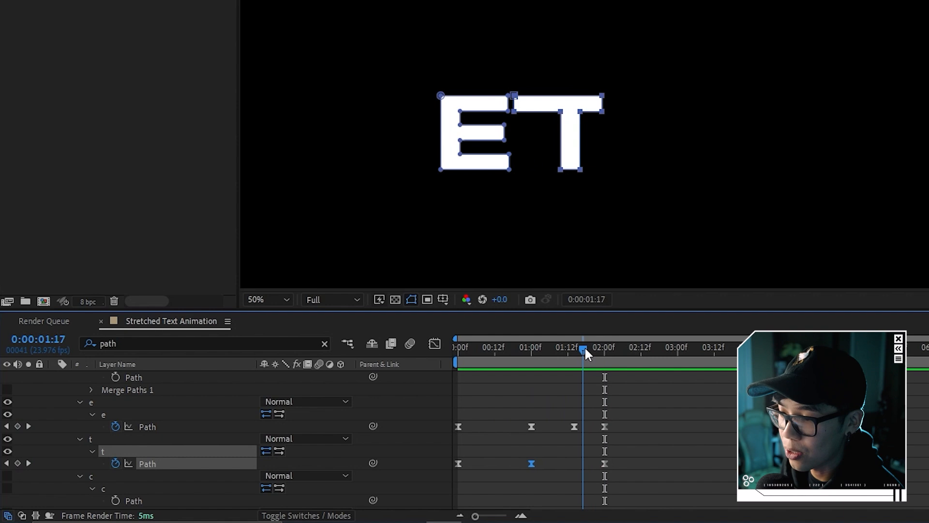
left_click(18, 463)
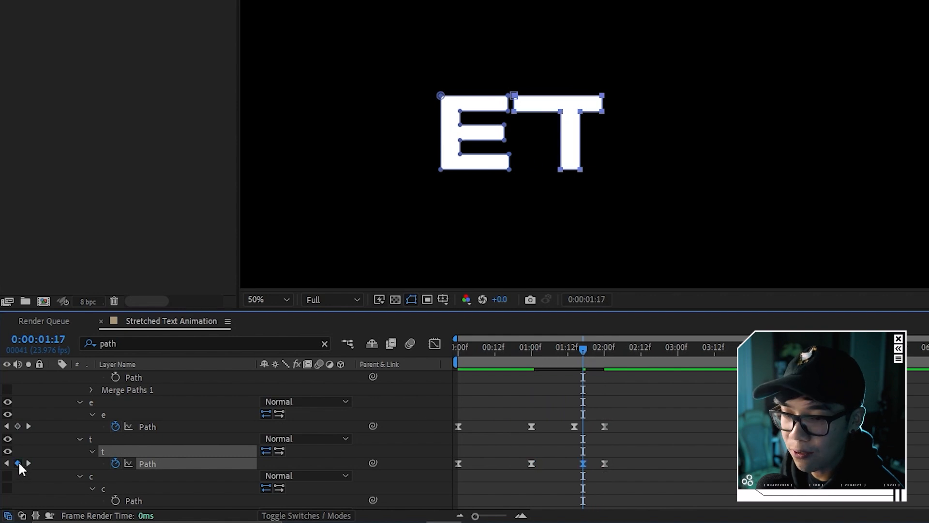
left_click(579, 462)
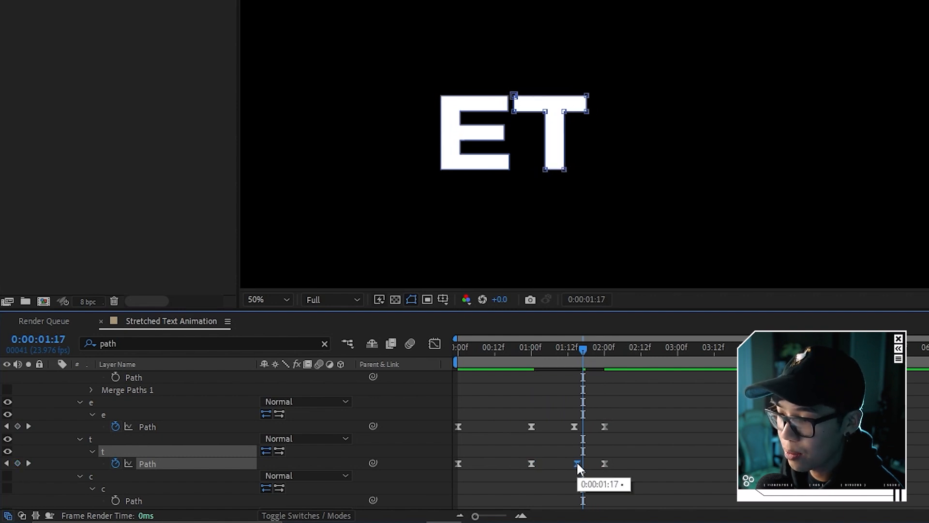
left_click_drag(579, 354, 532, 367)
key("space")
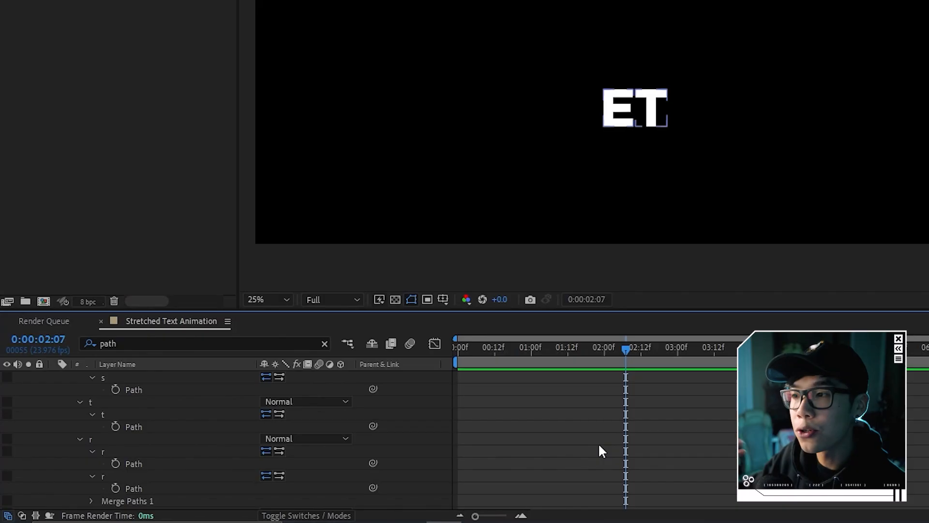
Step: Show the hidden letters s, t, r, c and h and play back the complete word from 0:00:00:00
scroll(597, 438, "up", 1)
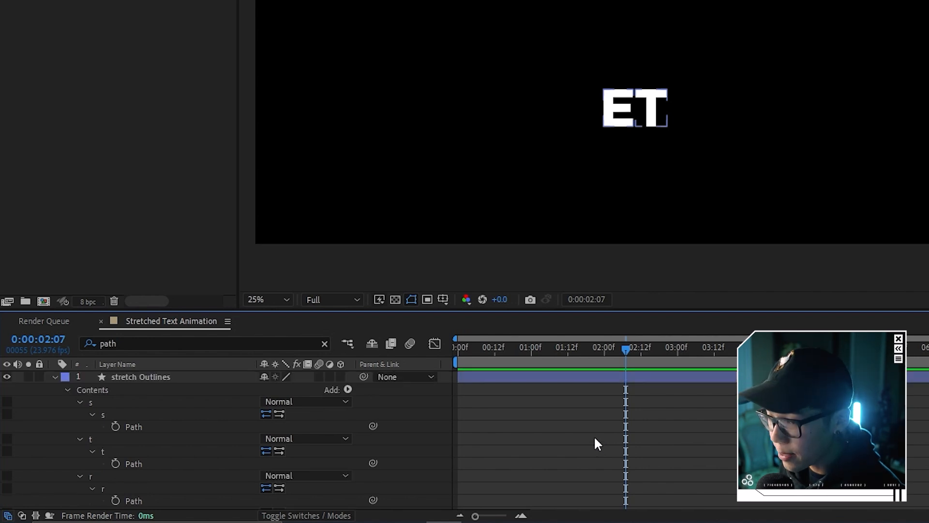
scroll(594, 434, "down", 1)
scroll(22, 414, "up", 1)
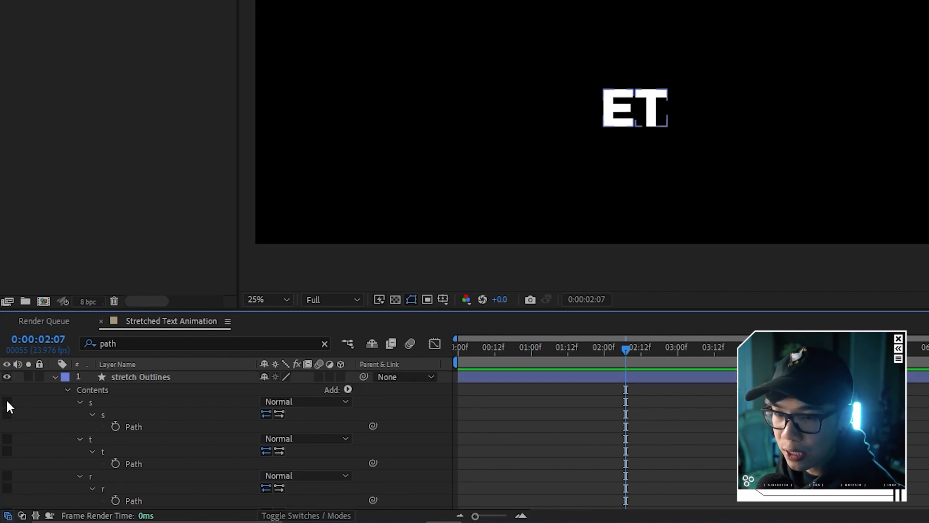
left_click_drag(0, 476, 3, 493)
left_click(8, 476)
scroll(10, 436, "down", 3)
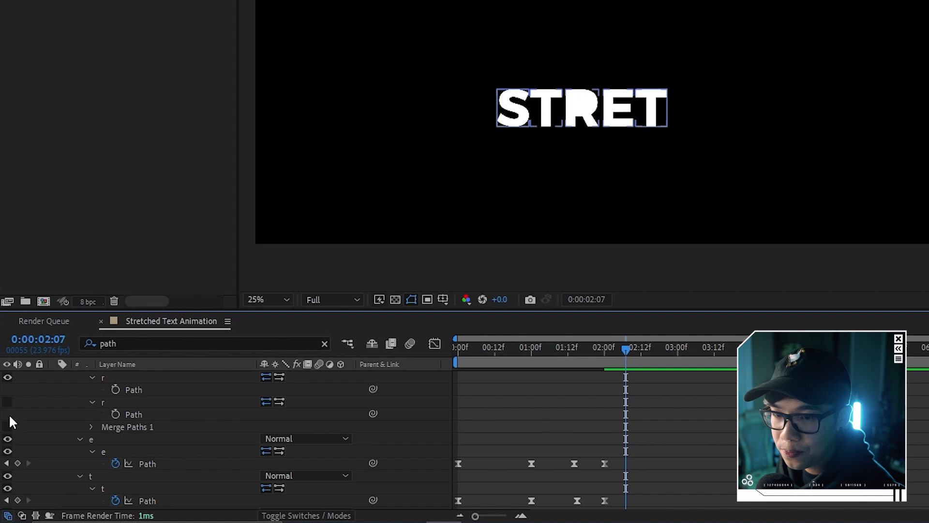
scroll(40, 434, "down", 2)
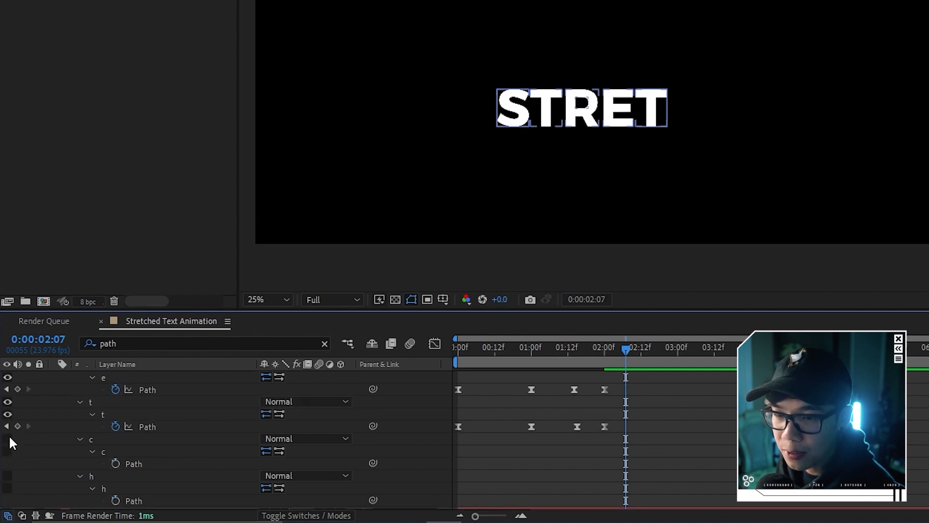
scroll(27, 487, "down", 1)
scroll(29, 484, "up", 10)
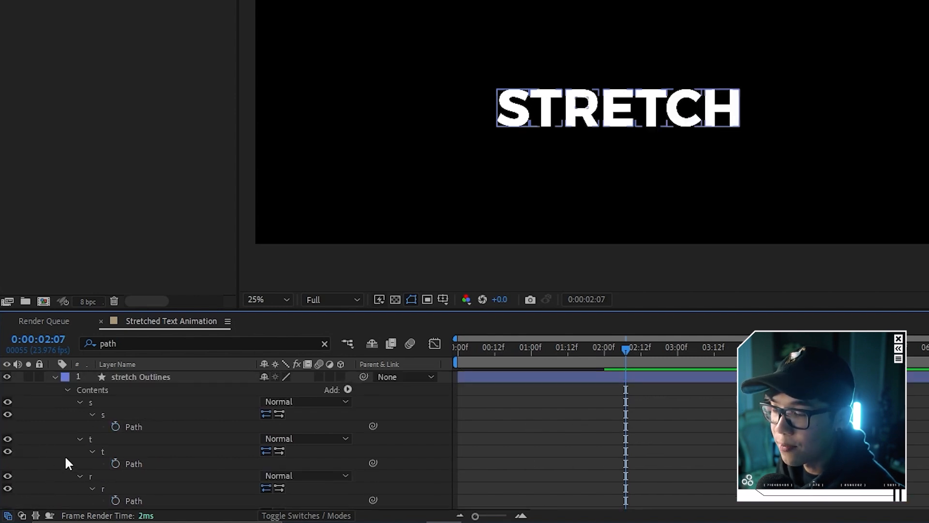
left_click_drag(625, 349, 468, 339)
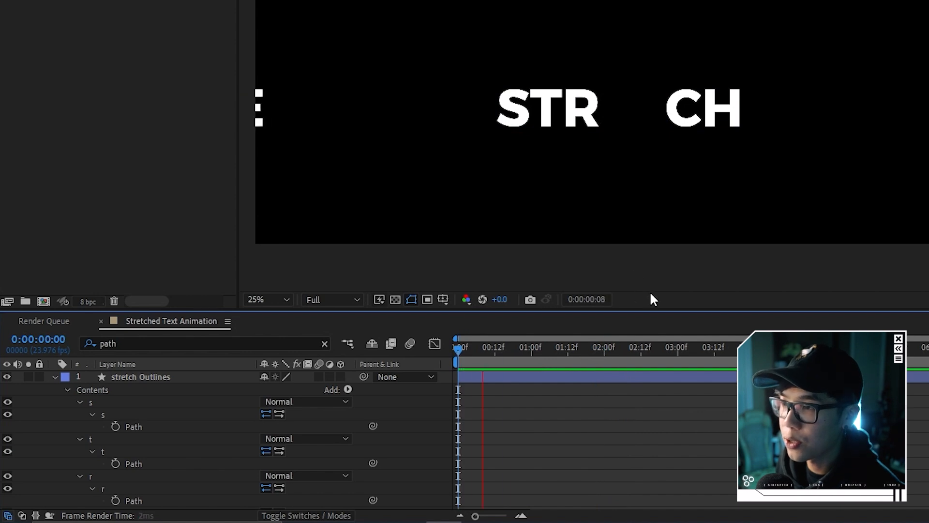
key("space")
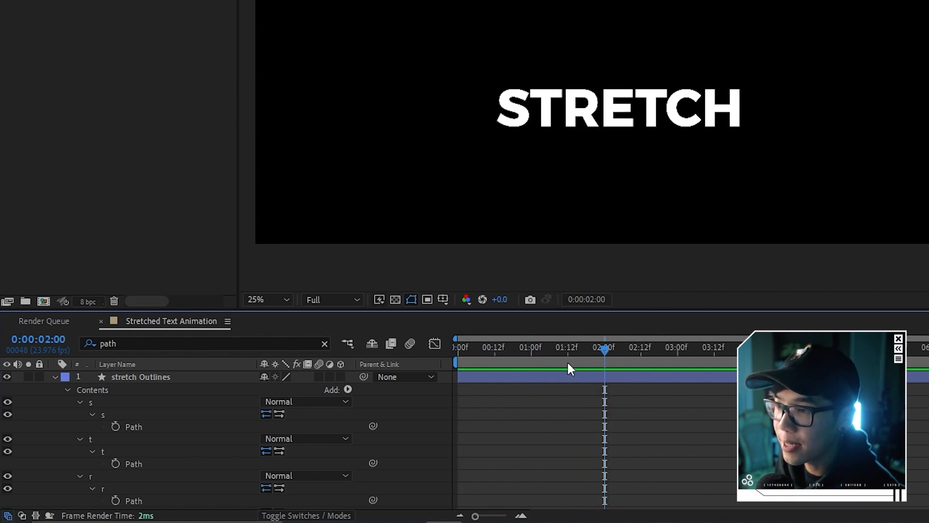
Step: Add a Path keyframe for the s at 0:00:02:00
scroll(581, 397, "down", 5)
key("period")
scroll(585, 405, "up", 5)
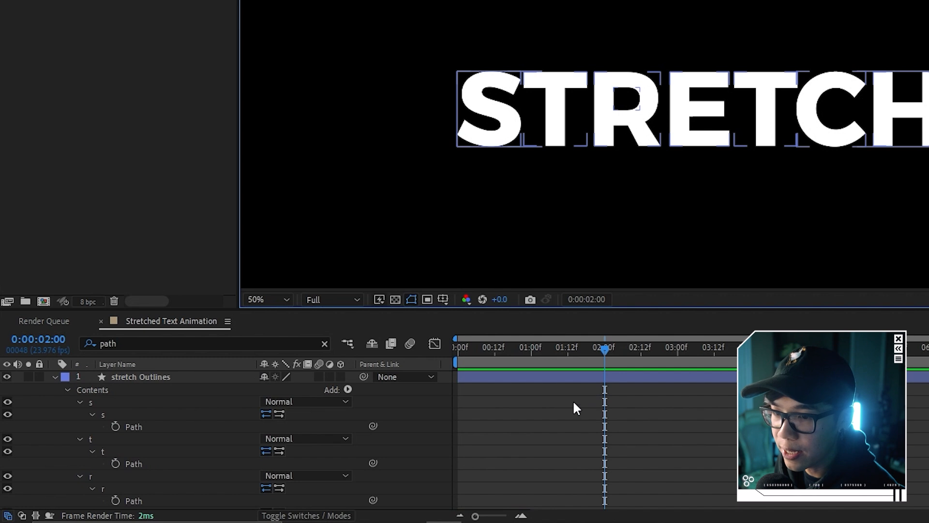
left_click(115, 426)
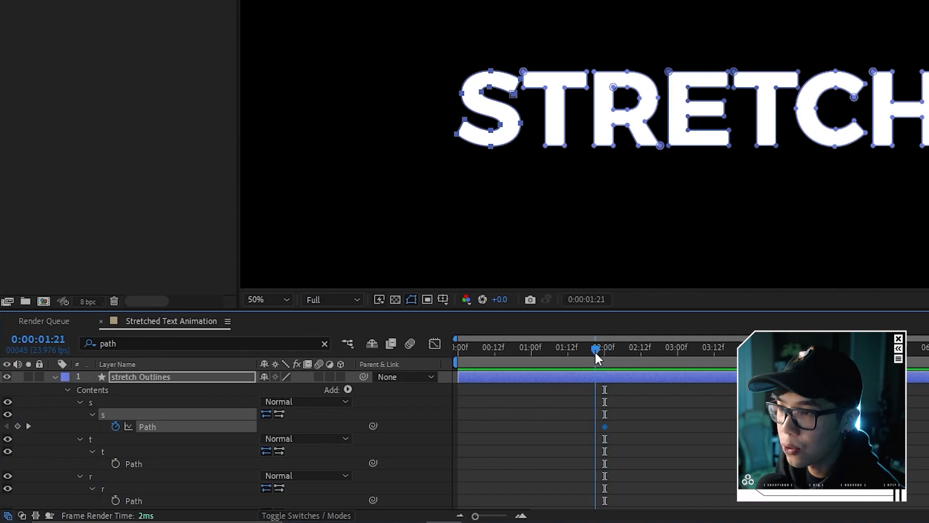
Step: Move to 0:00:01:10 and hide the animated letters e and t
left_click_drag(595, 350, 563, 347)
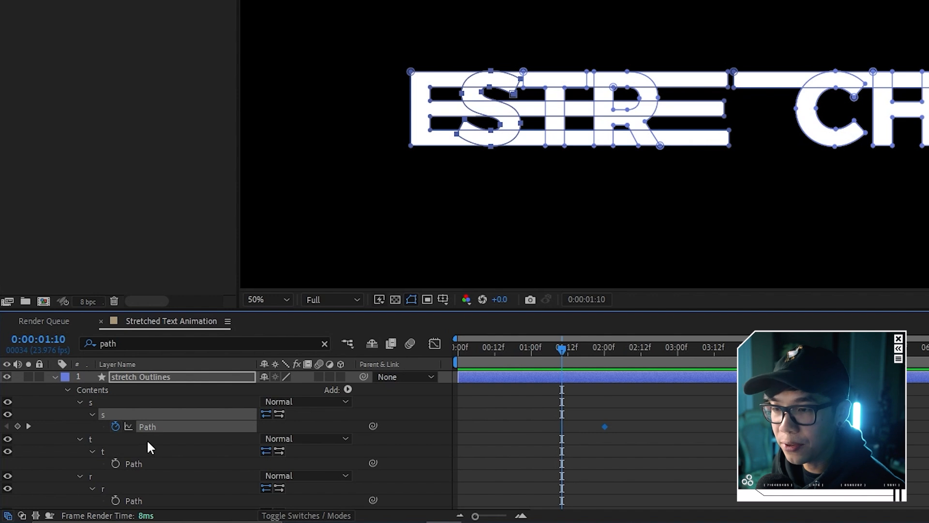
scroll(124, 459, "down", 6)
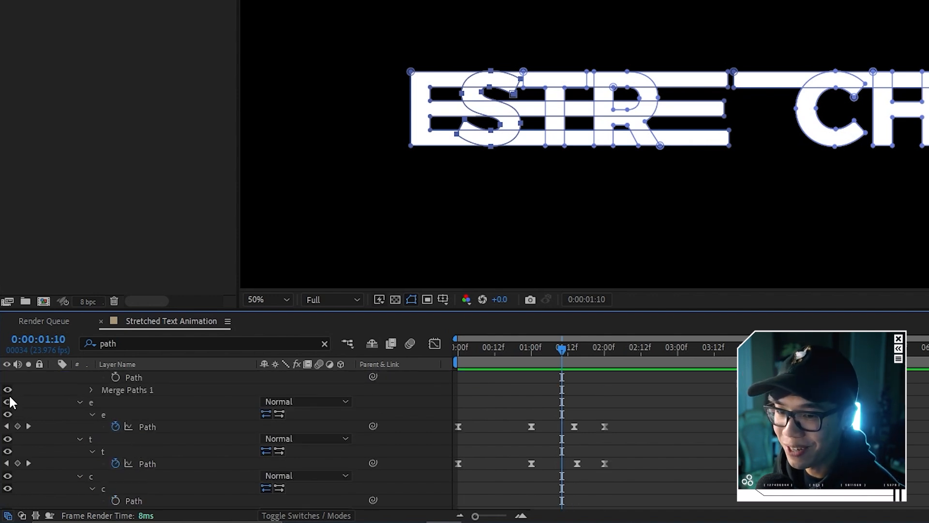
left_click_drag(9, 401, 9, 458)
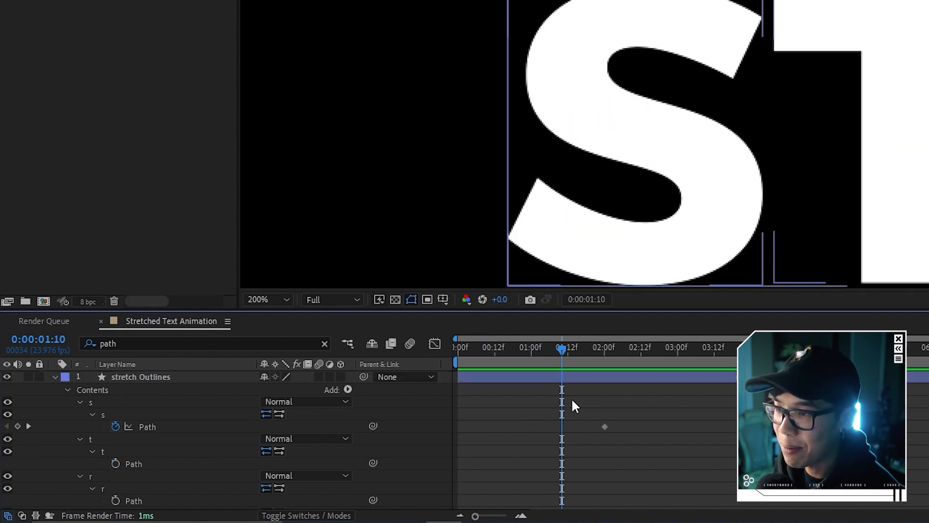
Step: Reshape the s at 0:00:01:10 by moving its upper inner curve vertex to the letter's right edge and adjusting the right-hand curve handle
left_click(571, 379)
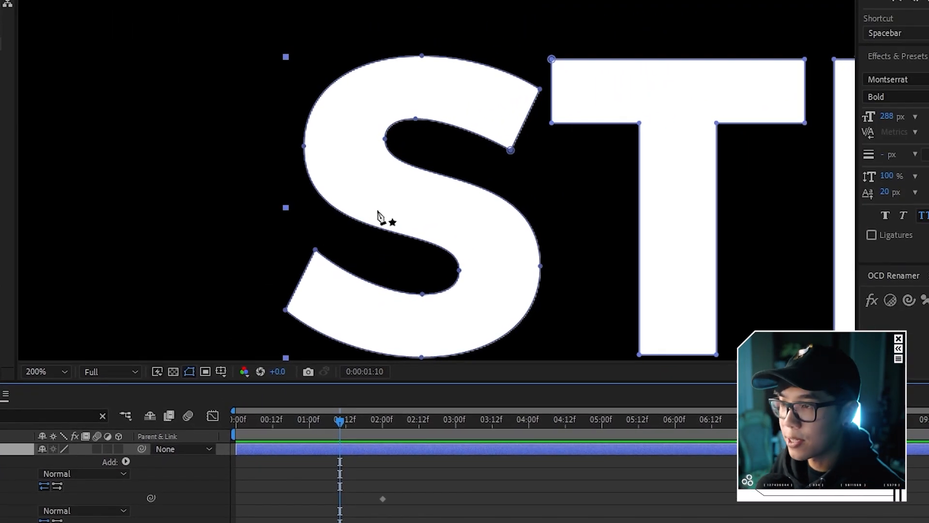
left_click(386, 139)
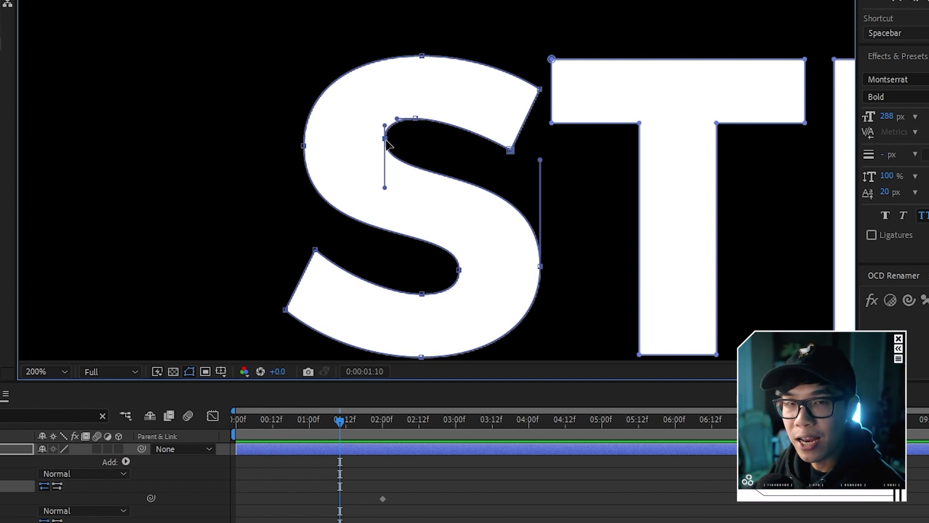
left_click_drag(388, 138, 520, 171)
left_click_drag(536, 165, 544, 167)
left_click_drag(541, 159, 552, 226)
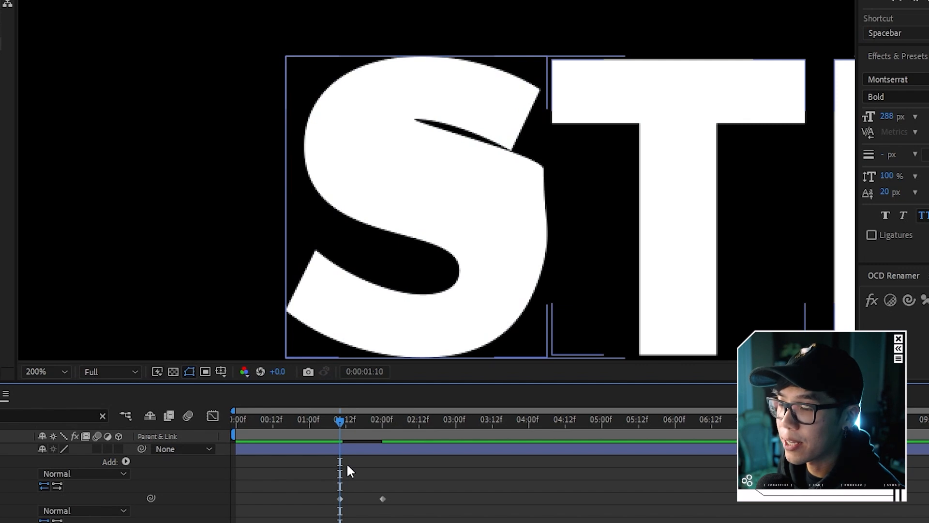
left_click(347, 463)
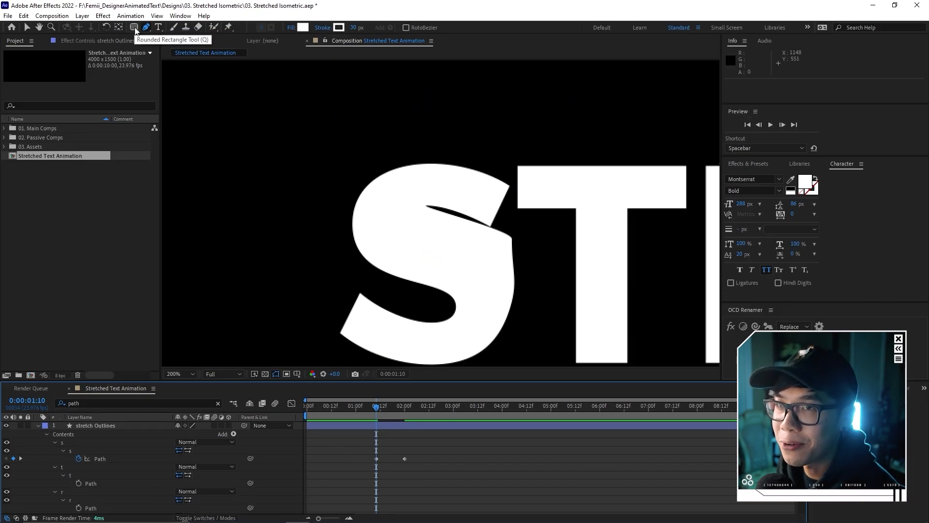
Step: Draw a circle over the letter s with the Ellipse tool as a new shape layer and nudge it left
left_click(135, 28)
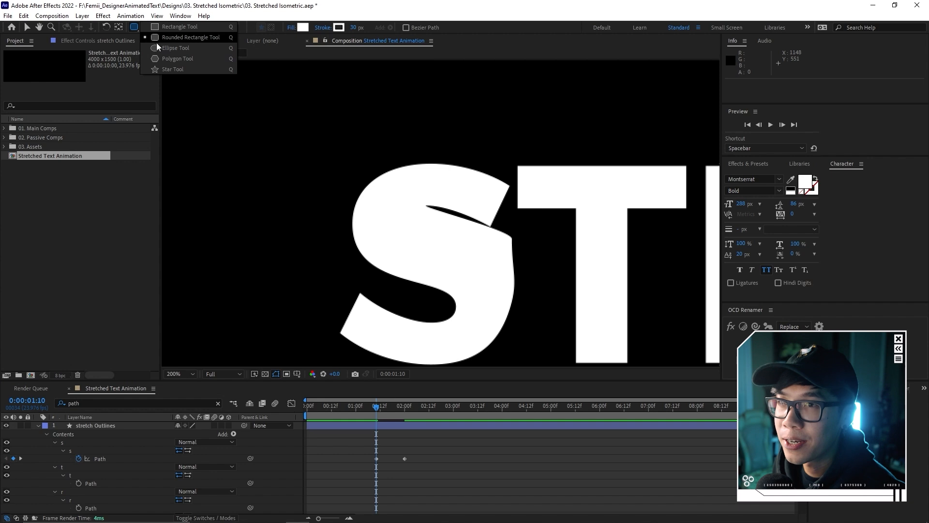
left_click(175, 48)
left_click_drag(340, 161, 529, 350)
key("v")
left_click_drag(485, 267, 474, 271)
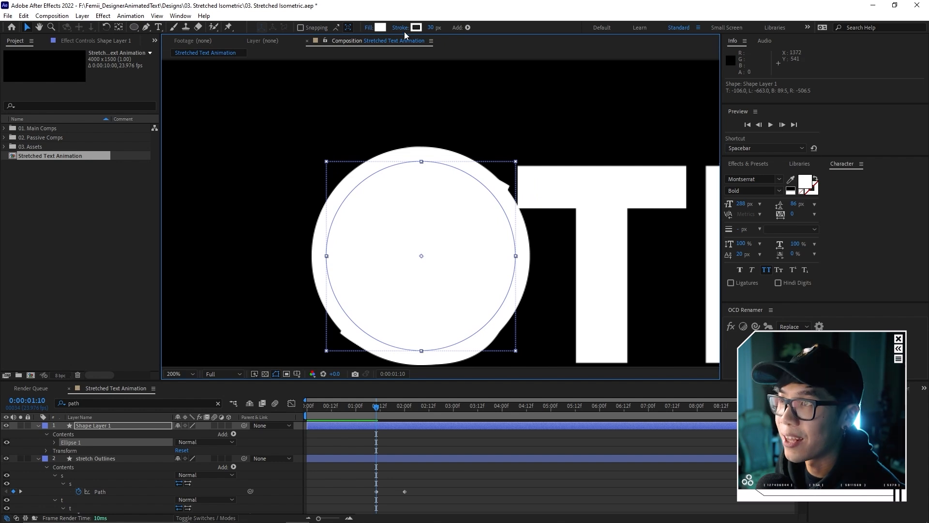
Step: Turn the circle into a 3 px outline without fill and enlarge it to surround the letter s
left_click(372, 29)
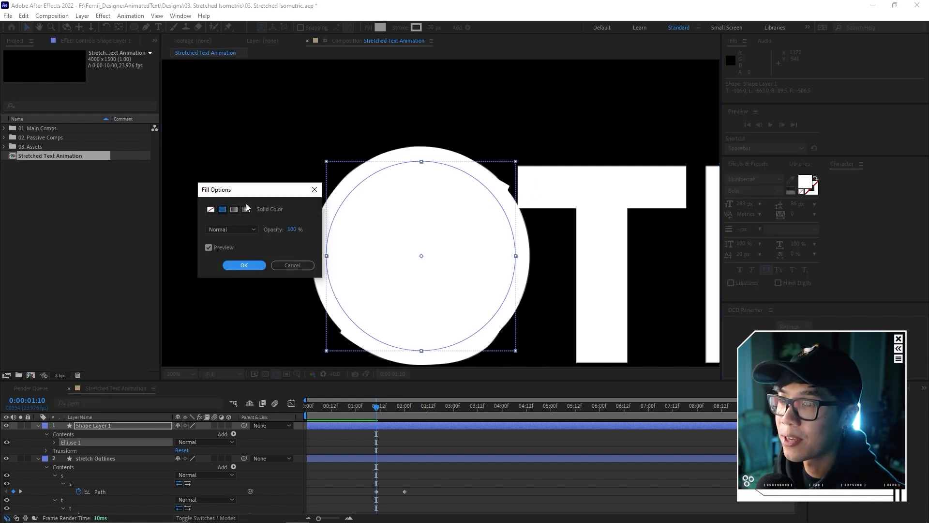
left_click(213, 214)
left_click(243, 266)
left_click(432, 27)
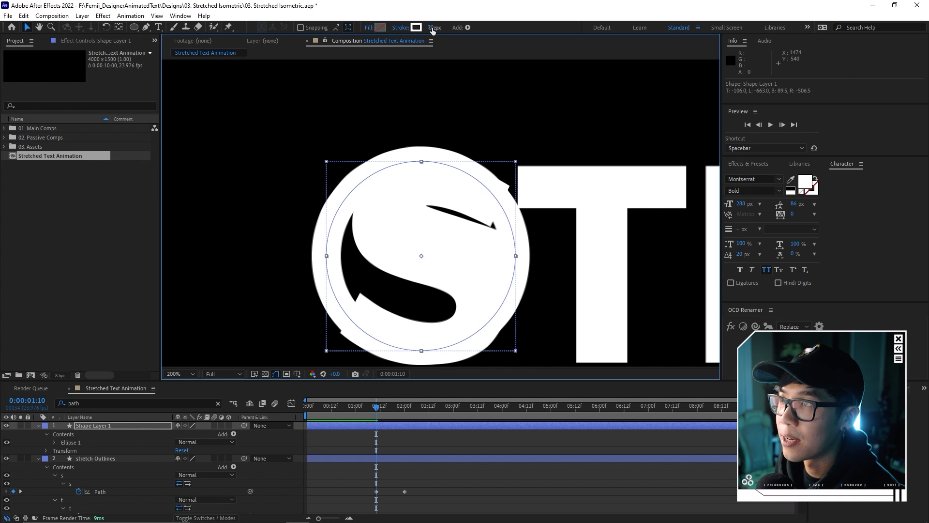
type("3")
key("Return")
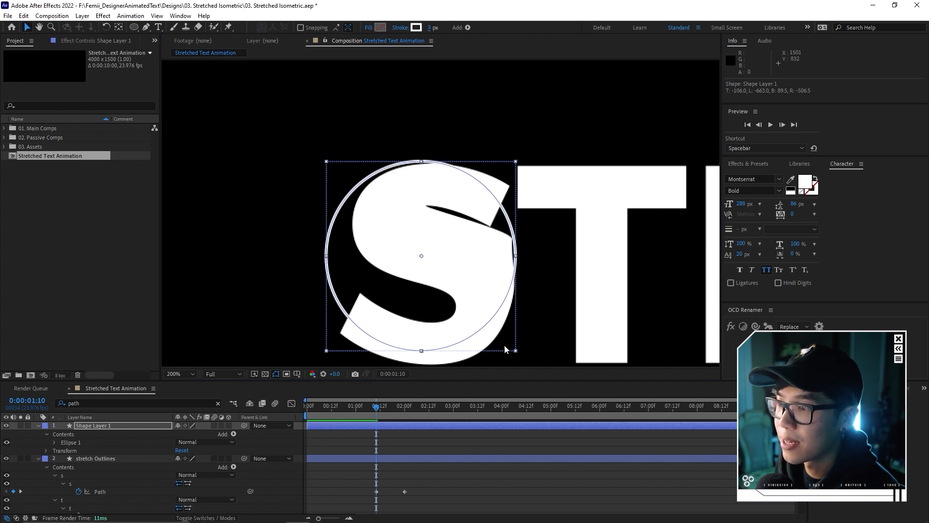
left_click_drag(516, 350, 527, 359)
left_click_drag(424, 256, 428, 263)
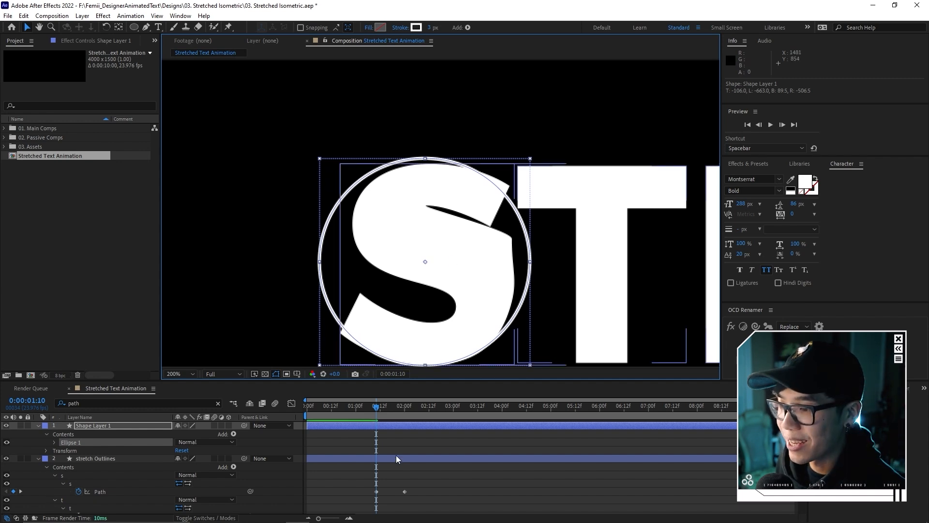
Step: Reshape the s path in stretch Outlines at 0:00:01:10 by moving its right-side and upper inner vertices out to the guide circle
left_click(482, 272)
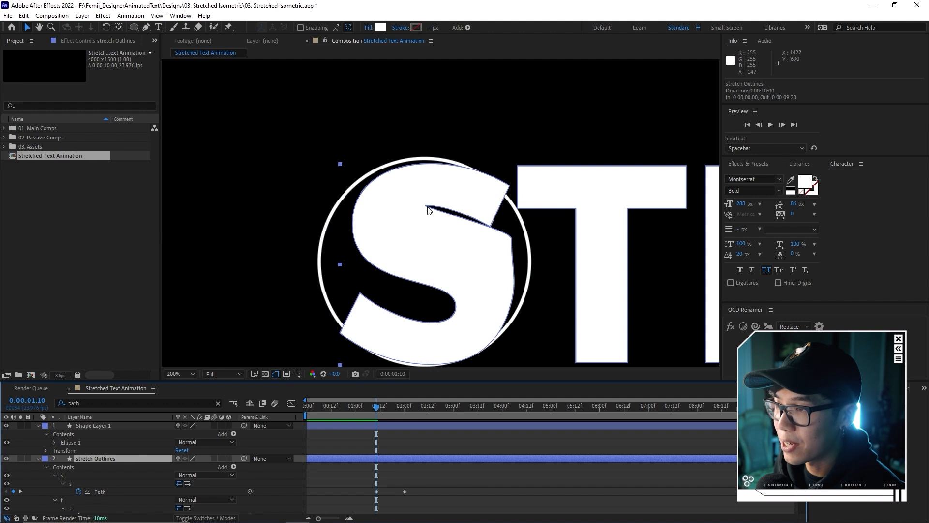
key("g")
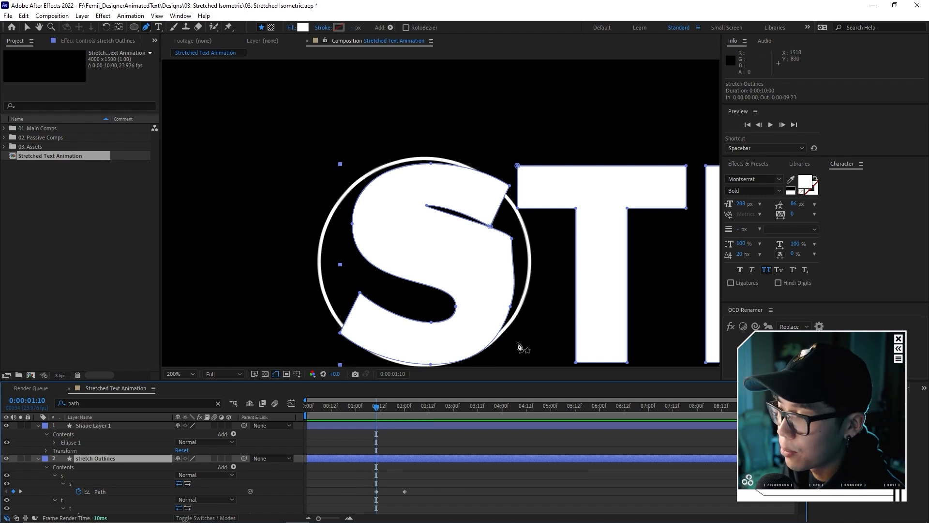
left_click_drag(511, 307, 516, 308)
left_click_drag(511, 239, 528, 247)
left_click_drag(427, 205, 523, 233)
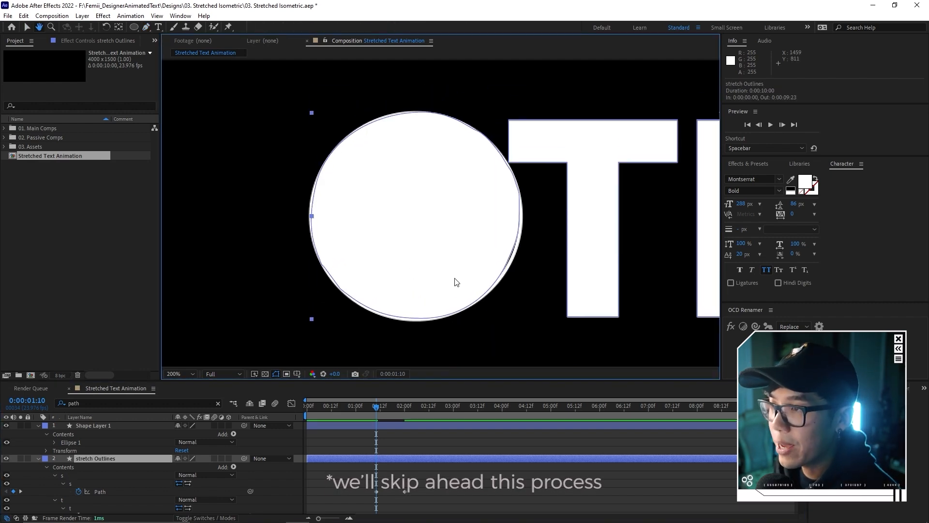
Step: Delete the guide circle layer Shape Layer 1
key("v")
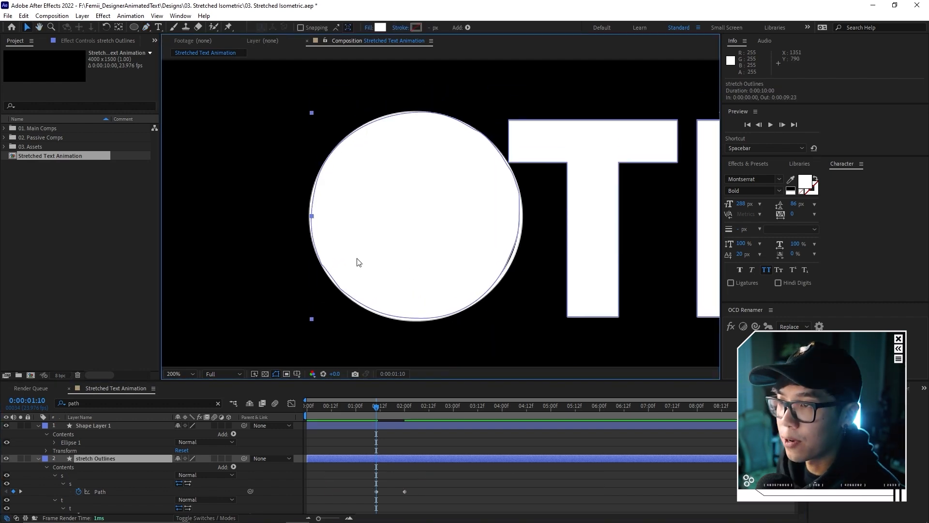
left_click(378, 427)
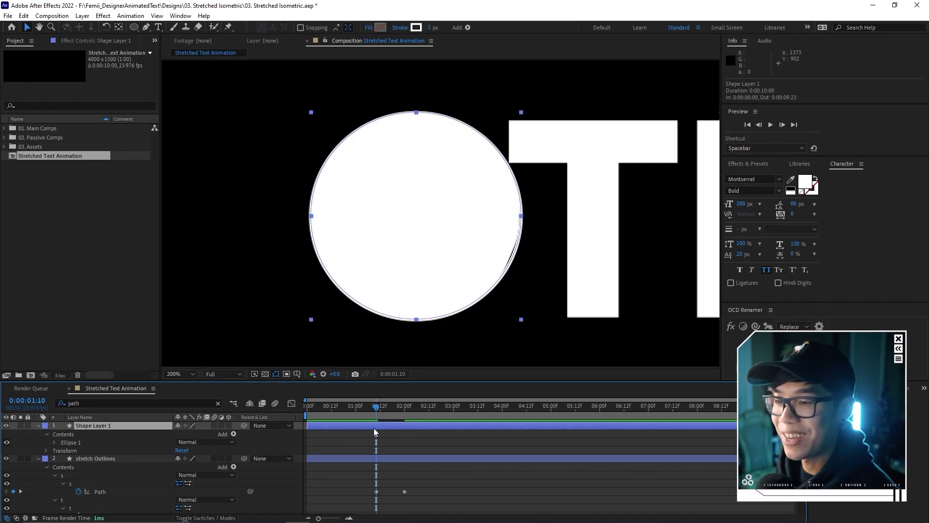
key("Delete")
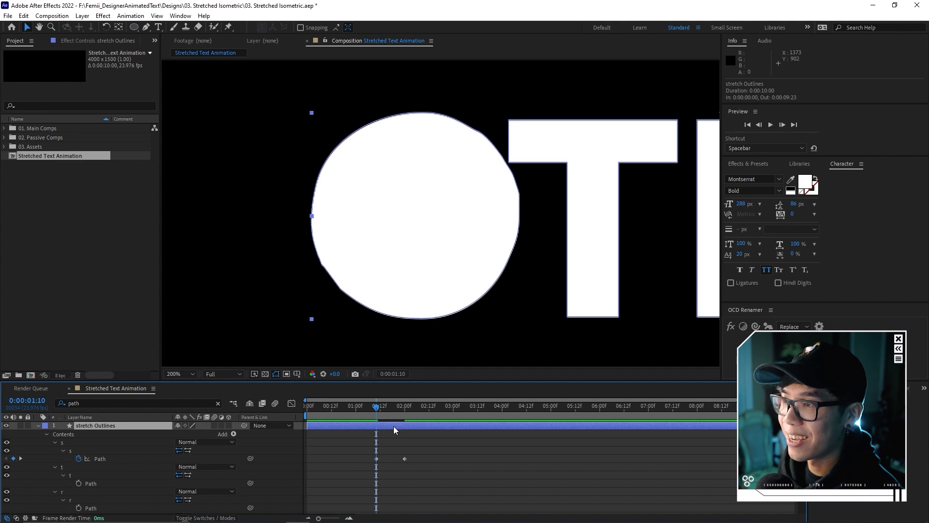
Step: Preview the circle-to-s morph from 0:00:01:10
left_click_drag(450, 205, 444, 208)
scroll(463, 222, "down", 1)
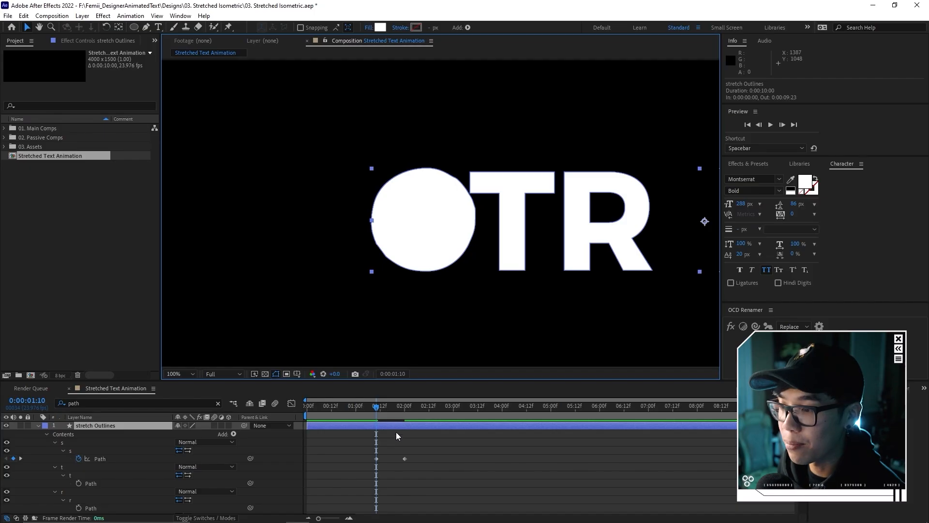
left_click(377, 411)
key("space")
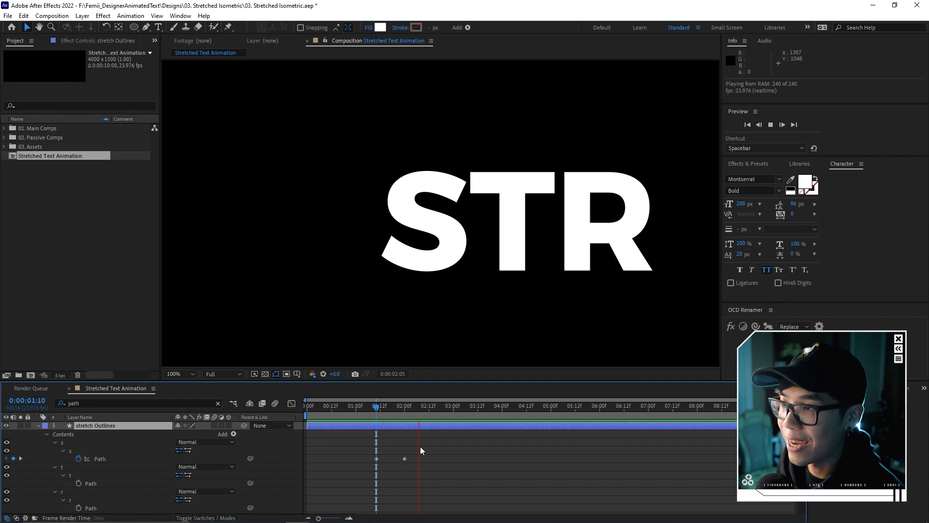
key("space")
Step: Apply Easy Ease to both s Path keyframes and skew the speed curve so it peaks near the first keyframe
left_click_drag(416, 456, 359, 473)
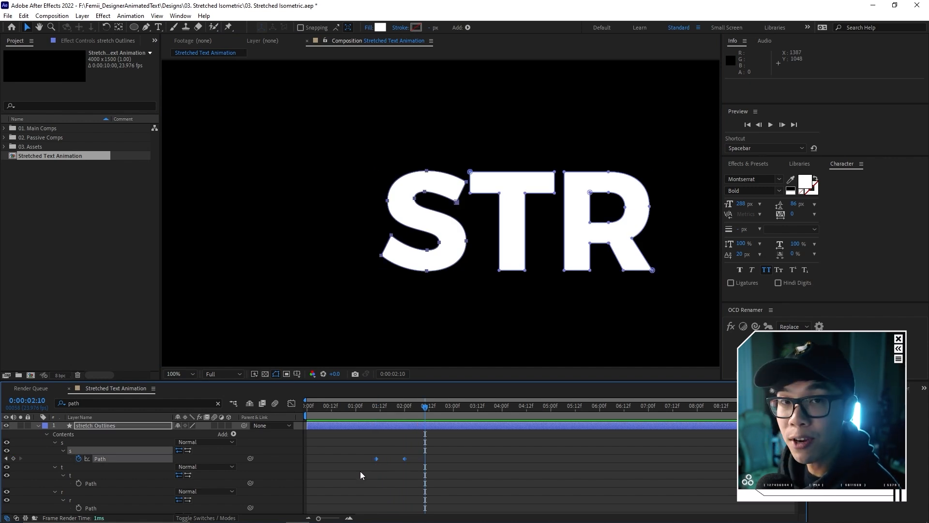
left_click(400, 466)
left_click(405, 459)
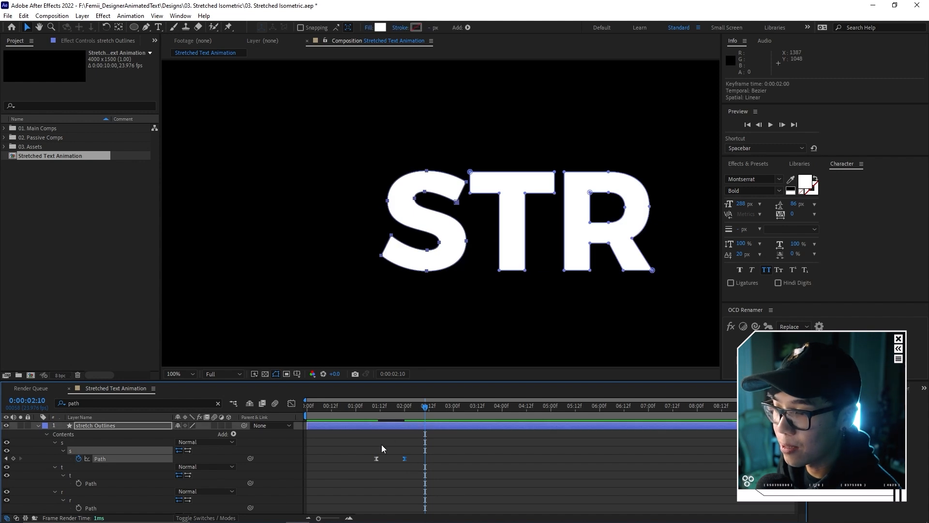
left_click(290, 406)
left_click_drag(398, 494, 386, 494)
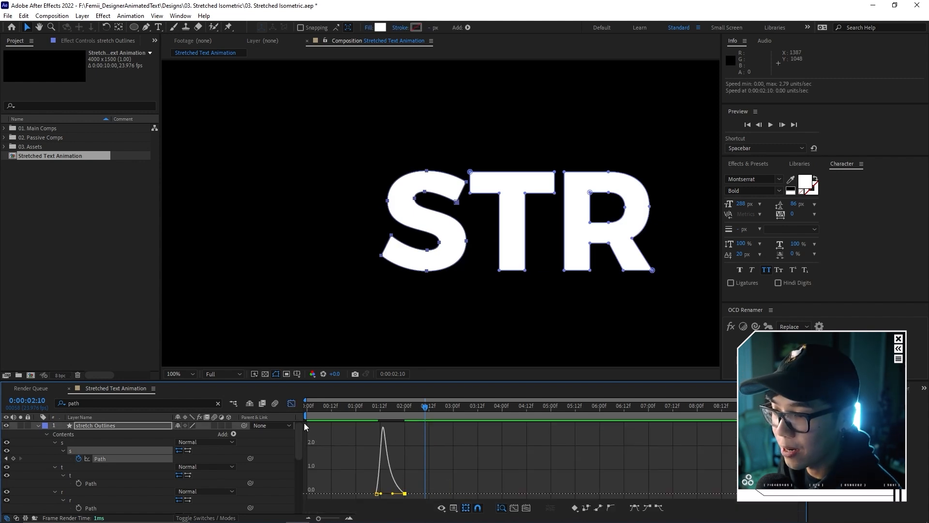
left_click(293, 405)
Step: Move the first s Path keyframe to 0:00:01:03 and preview the slower morph
left_click(380, 408)
key("space")
key("space")
left_click_drag(376, 458, 362, 461)
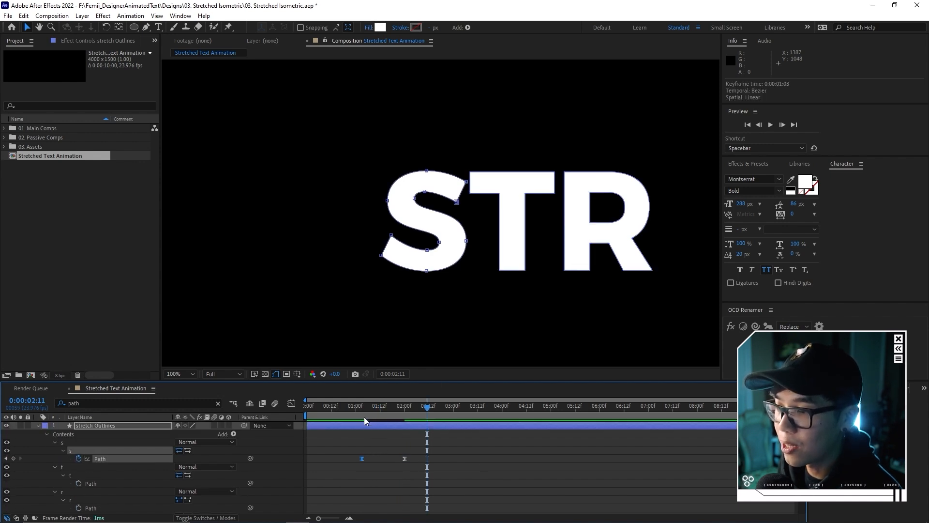
key("space")
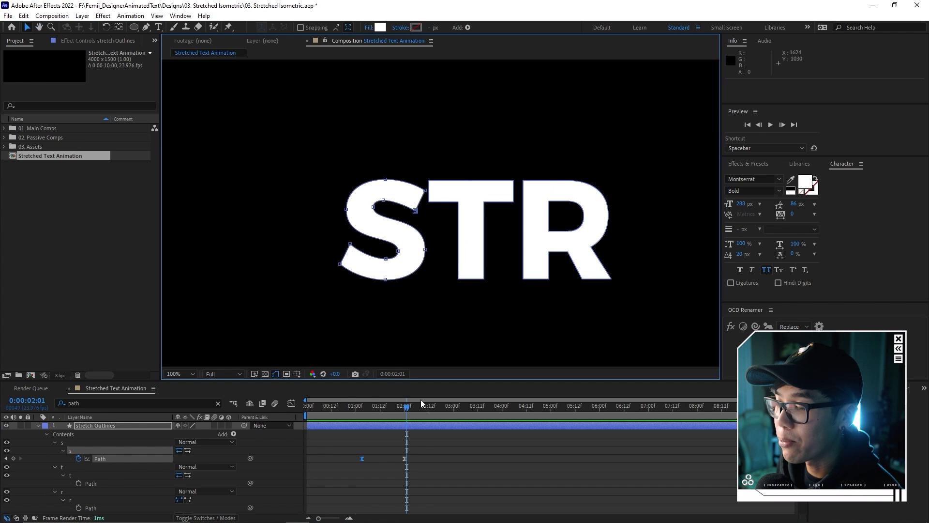
Step: Add a Path keyframe for the first t at 0:00:02:00
left_click(63, 469)
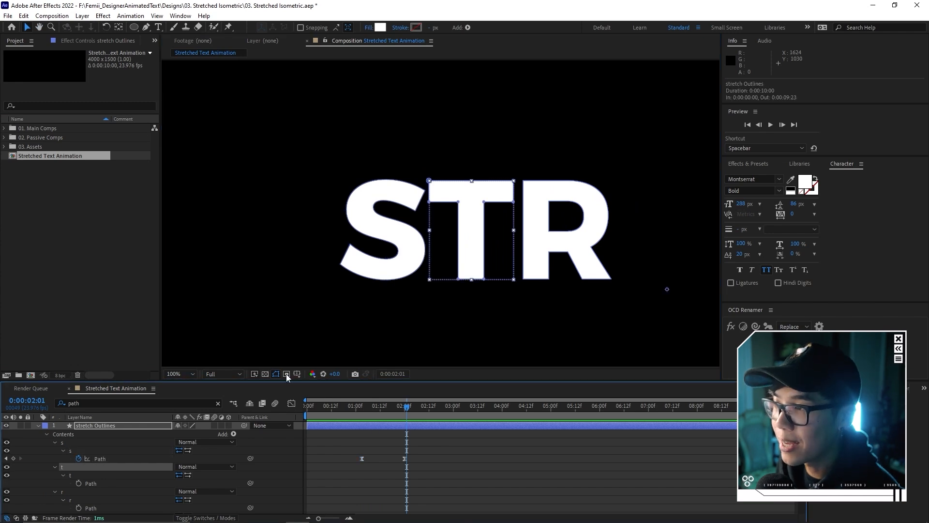
left_click(406, 412)
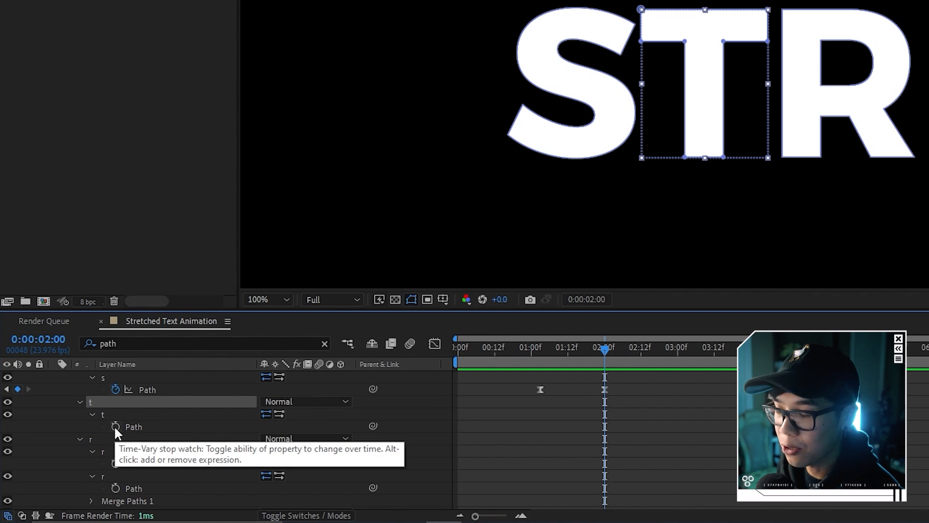
left_click(115, 427)
Step: Reshape the t into a solid block at 0:00:01:03 by moving its two inner stem vertices to the outer bottom corners
left_click_drag(557, 348, 541, 348)
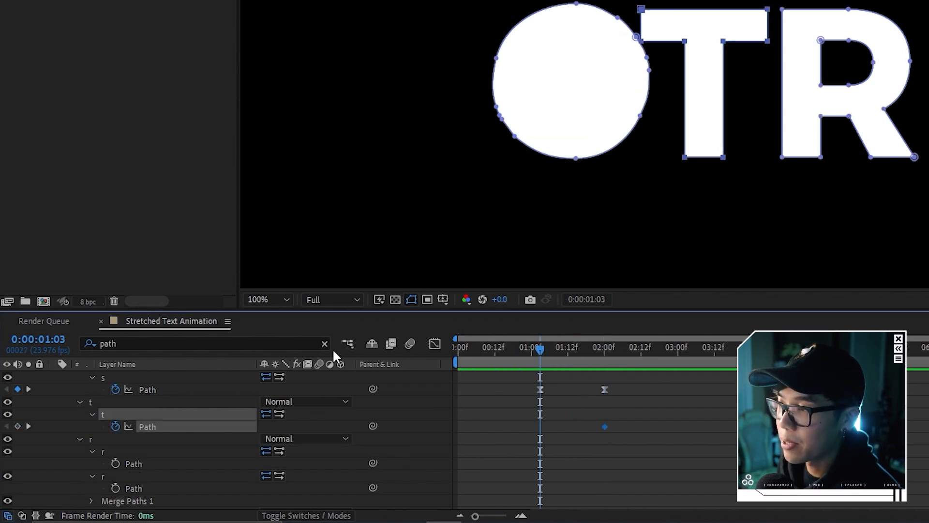
scroll(707, 75, "up", 2)
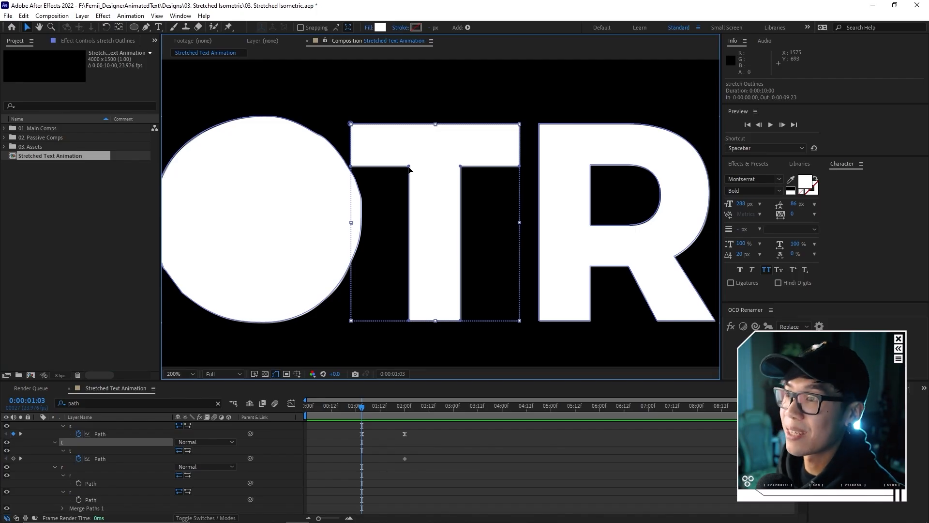
left_click_drag(409, 168, 350, 320)
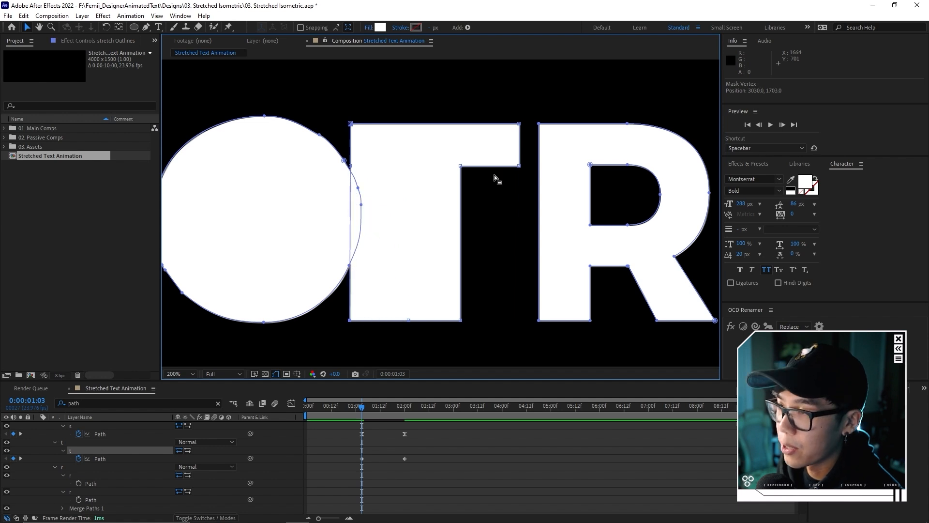
left_click_drag(462, 168, 519, 322)
Step: Apply Easy Ease to both t Path keyframes and pull the speed curve's peak toward 0:00:01:03
left_click(414, 464)
left_click_drag(413, 455, 338, 466)
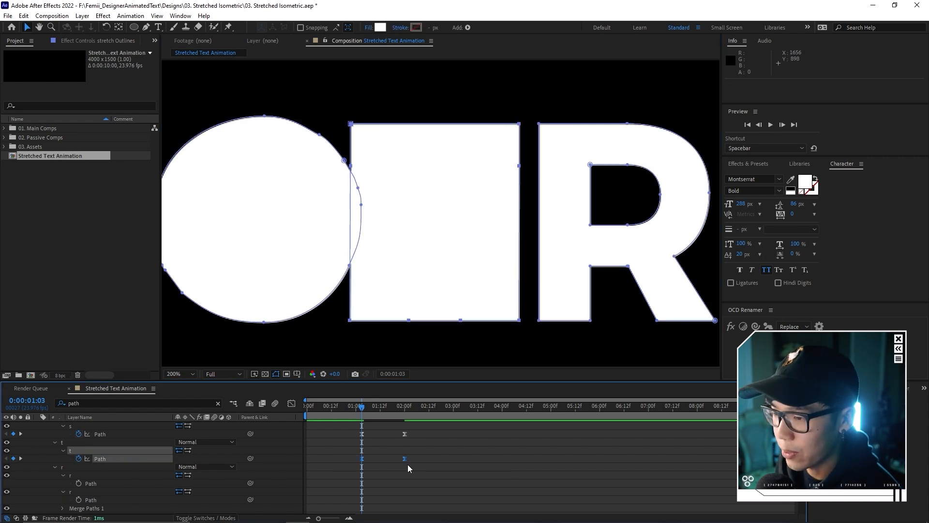
left_click(291, 403)
left_click_drag(394, 495, 370, 494)
left_click(292, 403)
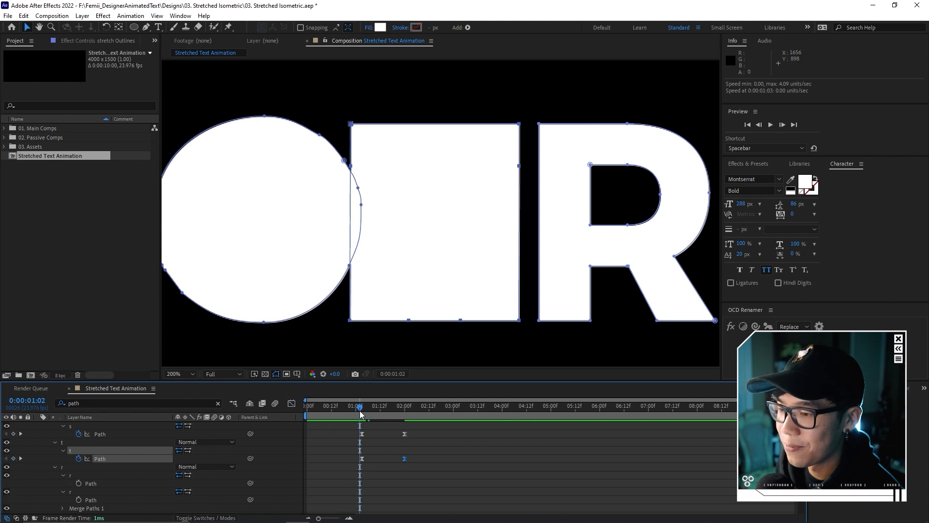
Step: Preview the s and t morphs together, starting from before their first keyframes
key("space")
key("space")
scroll(438, 184, "down", 1)
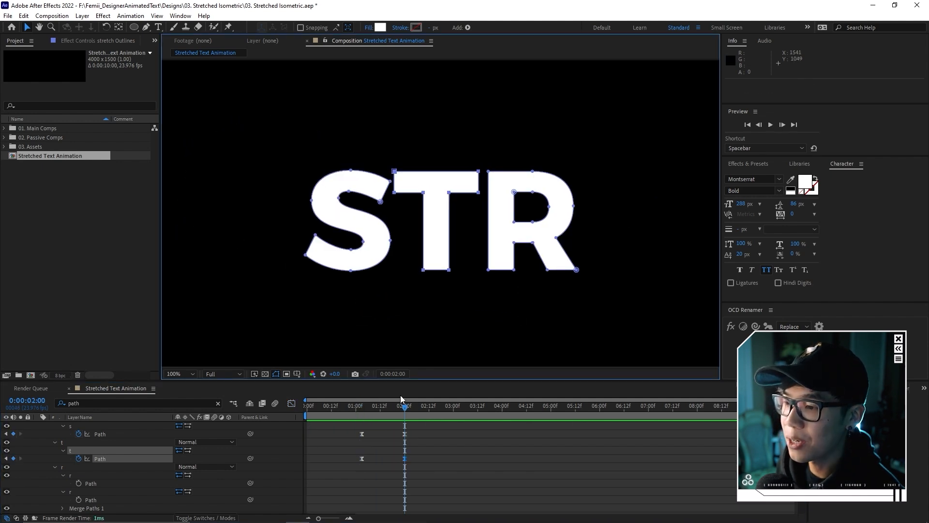
left_click(346, 407)
key("space")
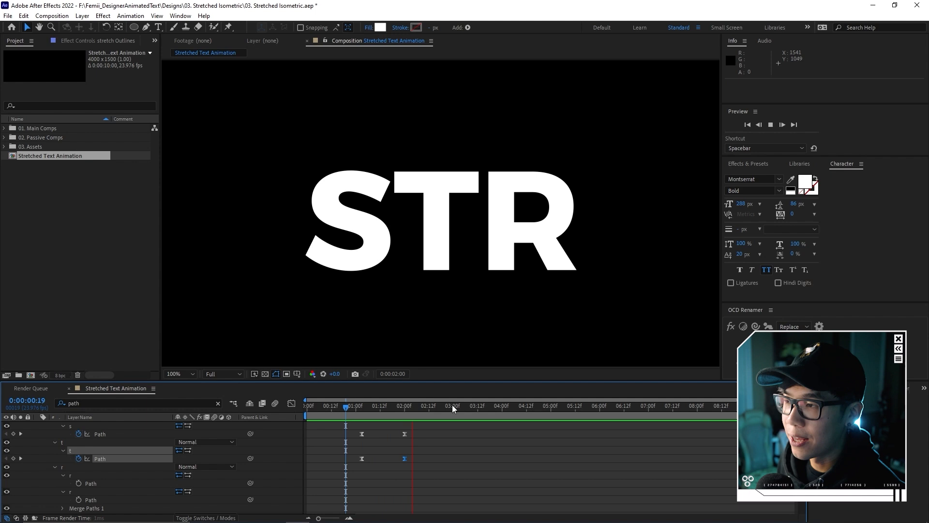
key("space")
left_click(571, 256)
scroll(584, 250, "down", 1)
left_click_drag(573, 260, 521, 268)
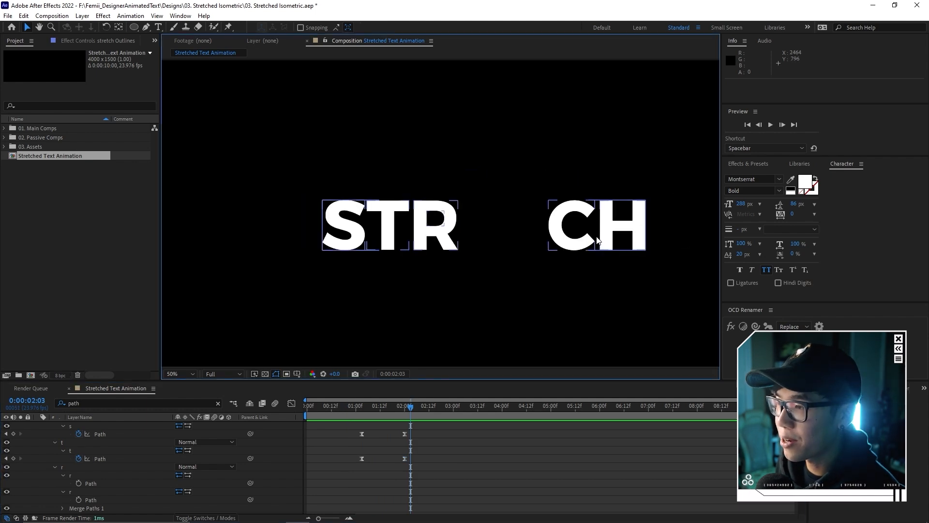
scroll(472, 223, "up", 1)
left_click_drag(541, 252, 284, 266)
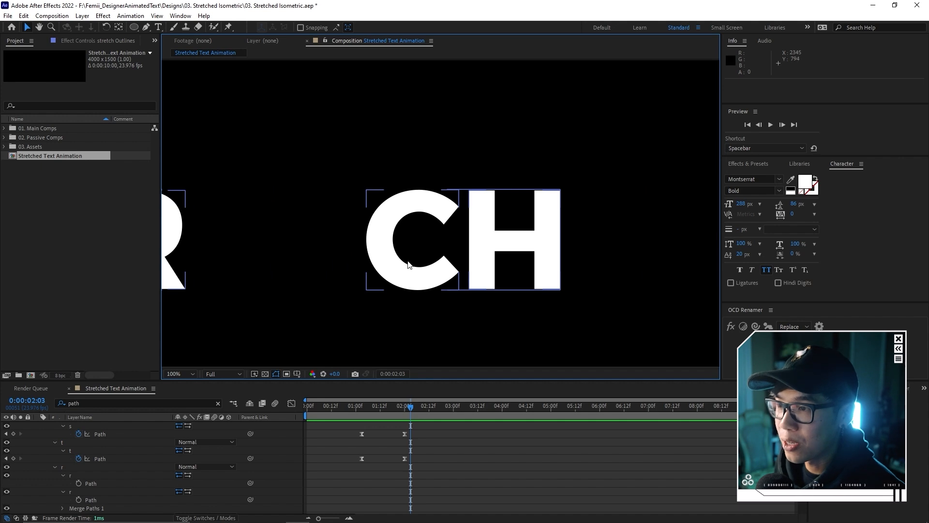
left_click_drag(524, 234, 473, 236)
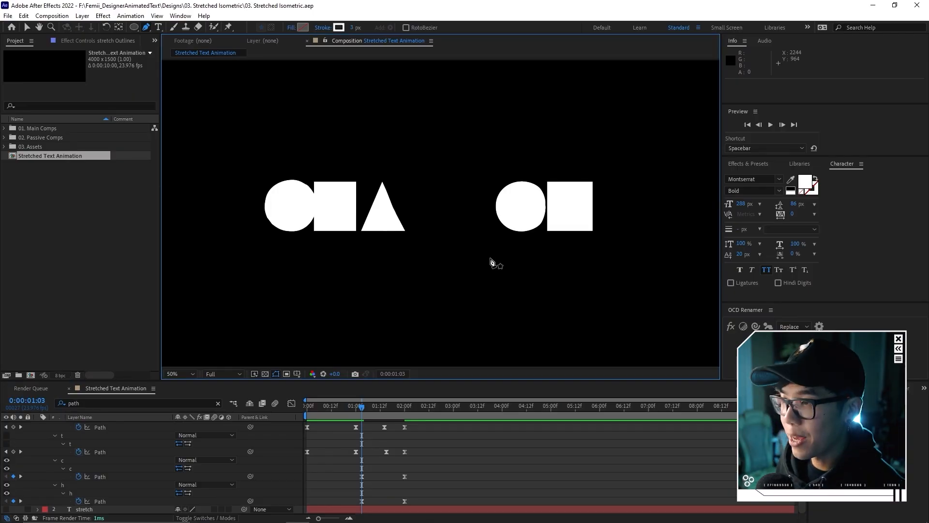
Step: Show the hidden letters e and t and preview the complete STRETCH animation
key("space")
key("space")
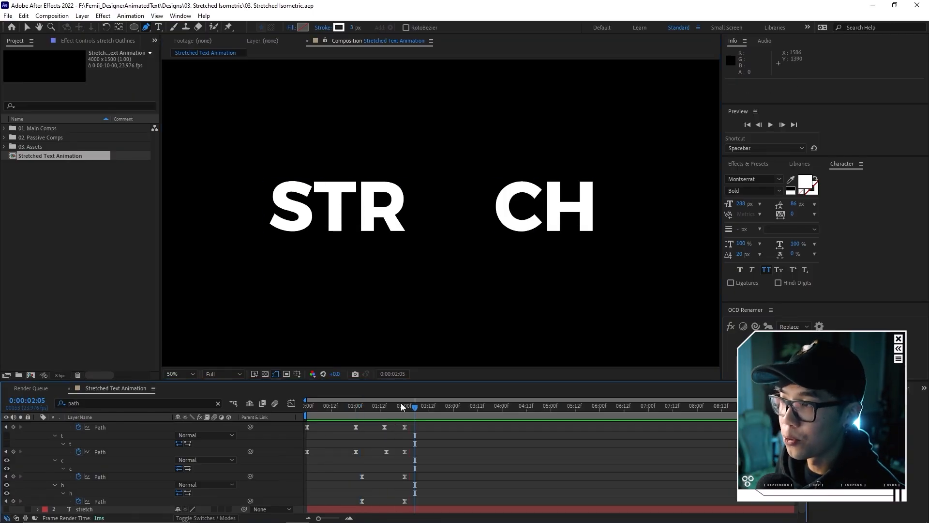
scroll(297, 464, "up", 3)
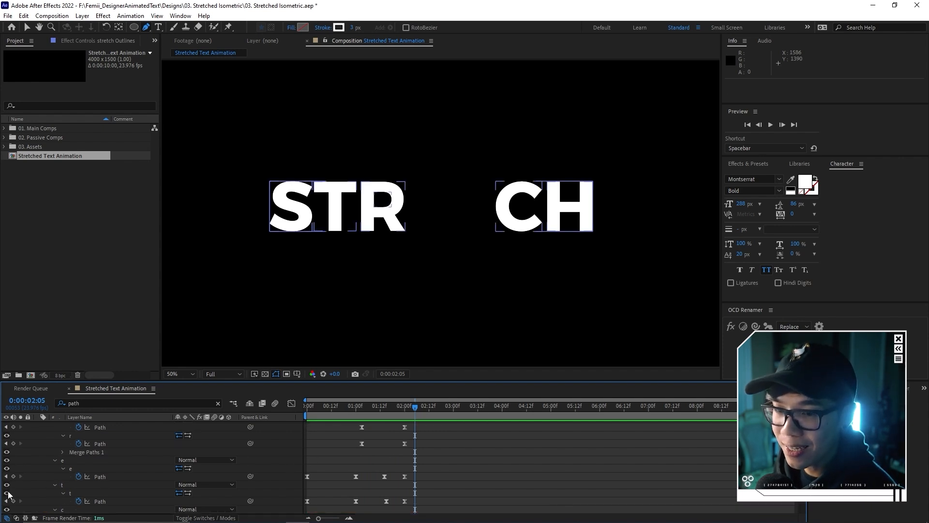
key("comma")
key("space")
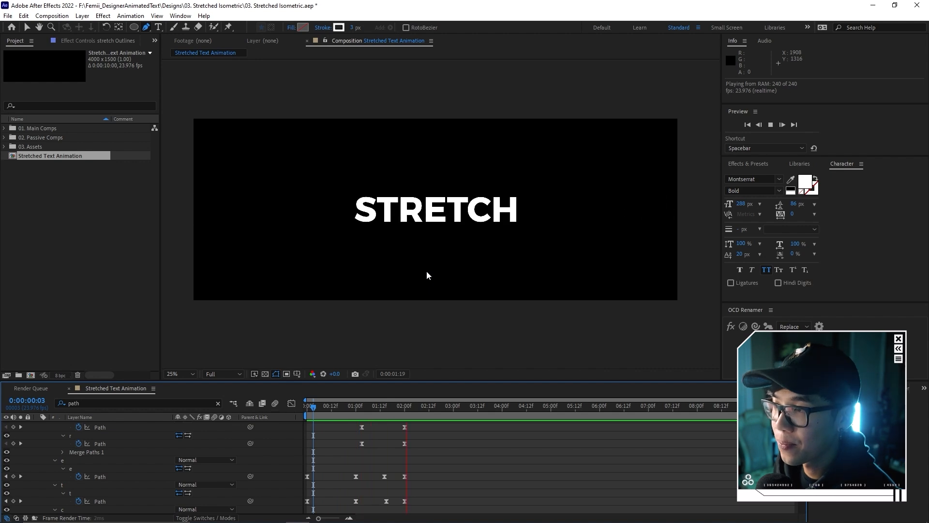
key("period")
left_click(378, 412)
left_click_drag(378, 412, 329, 411)
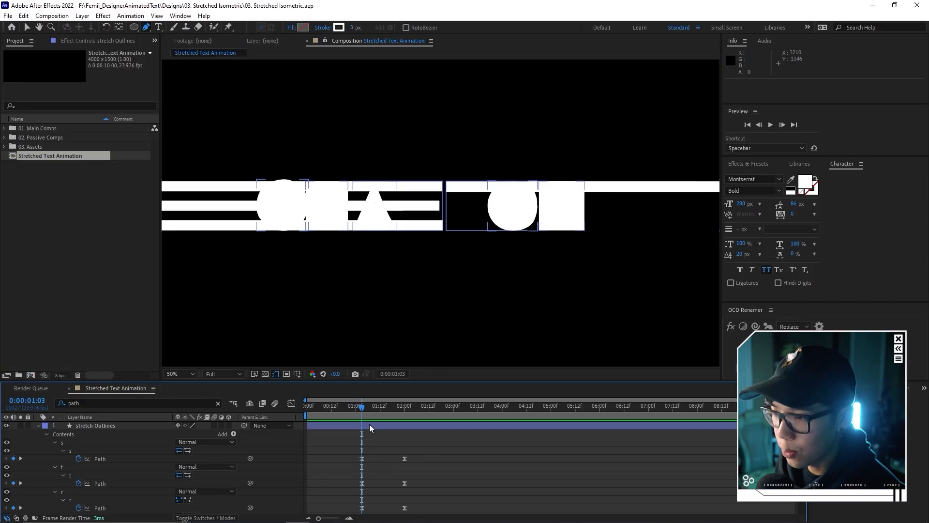
Step: Filter the stretch Outlines layer's properties by "opacity" and review the Fill, Stroke and Transform opacities of the letters
left_click(369, 427)
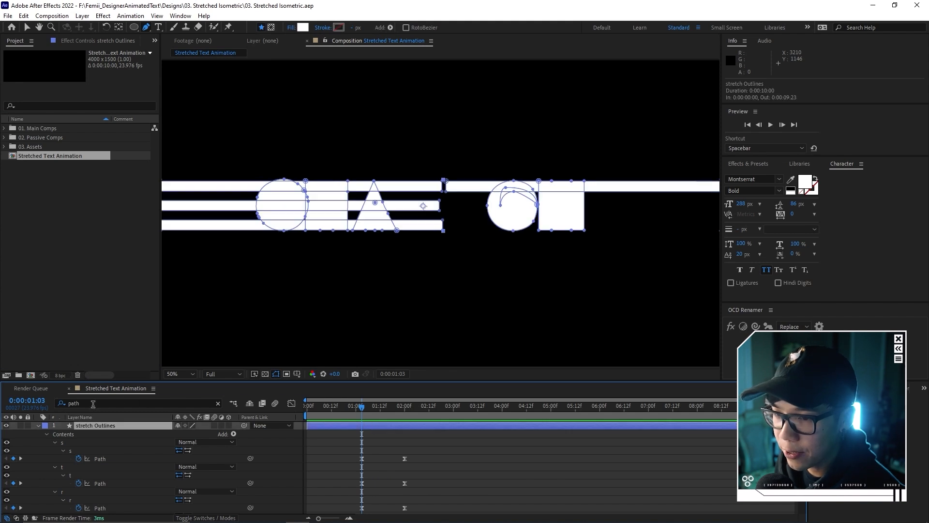
left_click(90, 403)
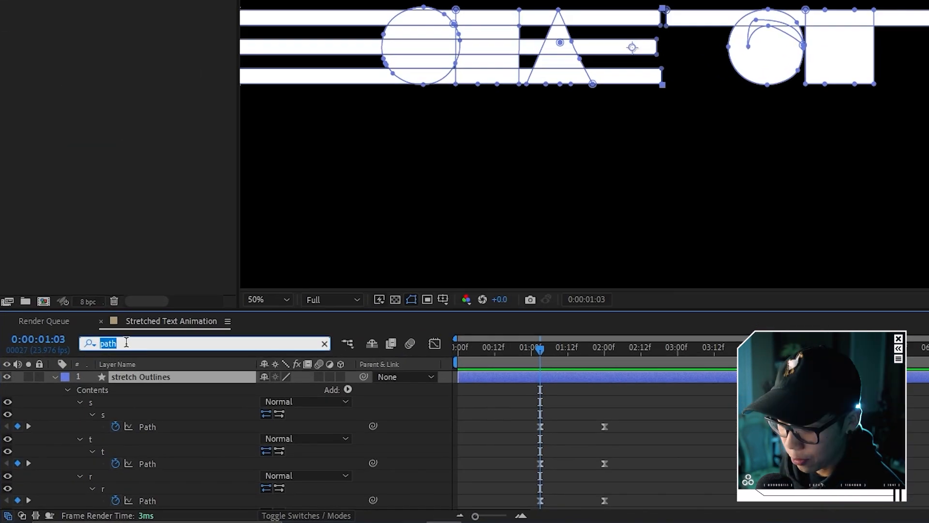
type("opacity")
key("Return")
scroll(191, 400, "down", 5)
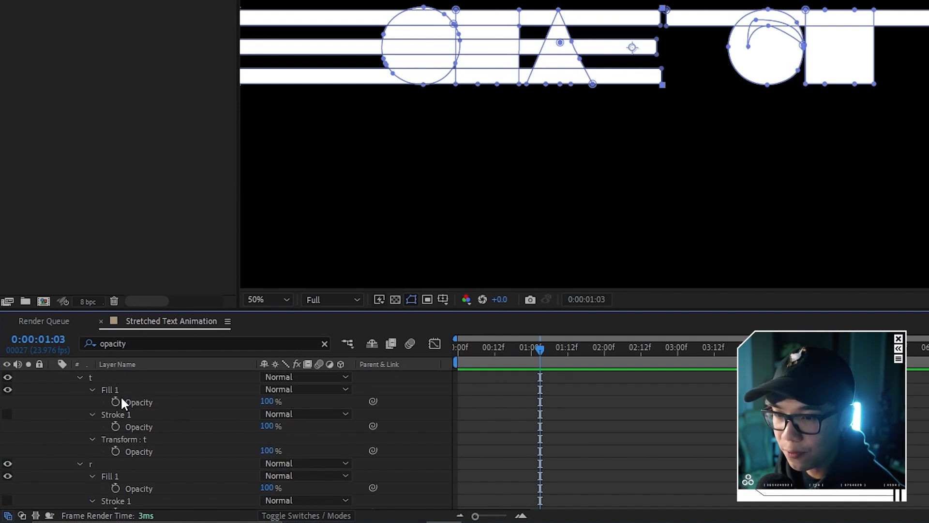
scroll(124, 405, "down", 5)
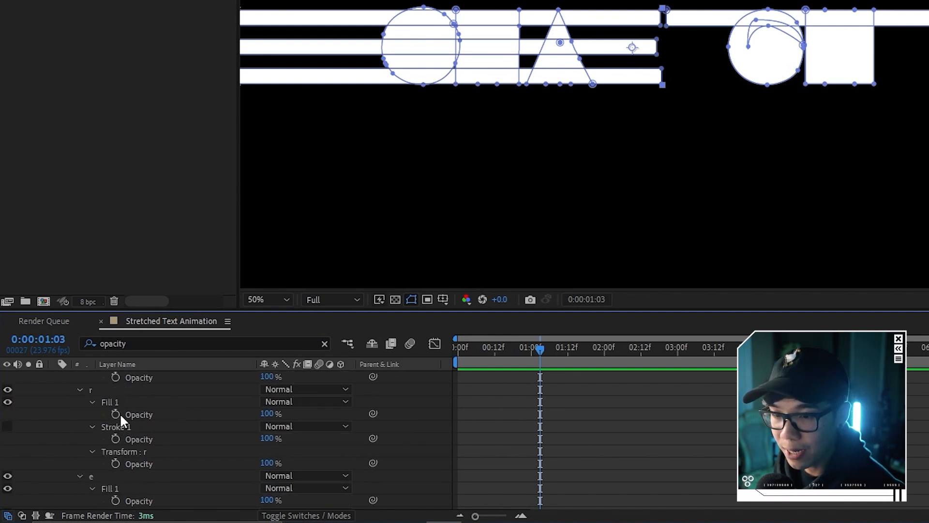
scroll(148, 419, "up", 2)
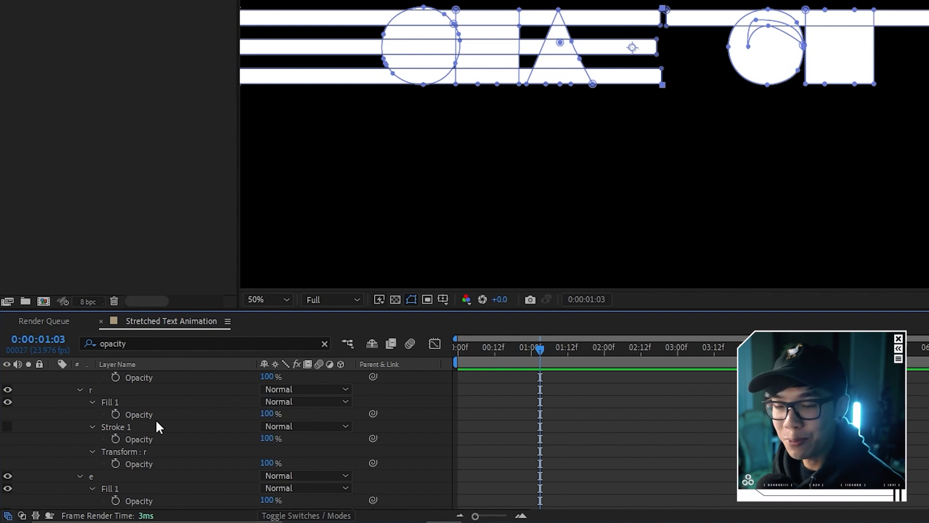
scroll(155, 420, "down", 4)
scroll(145, 412, "down", 2)
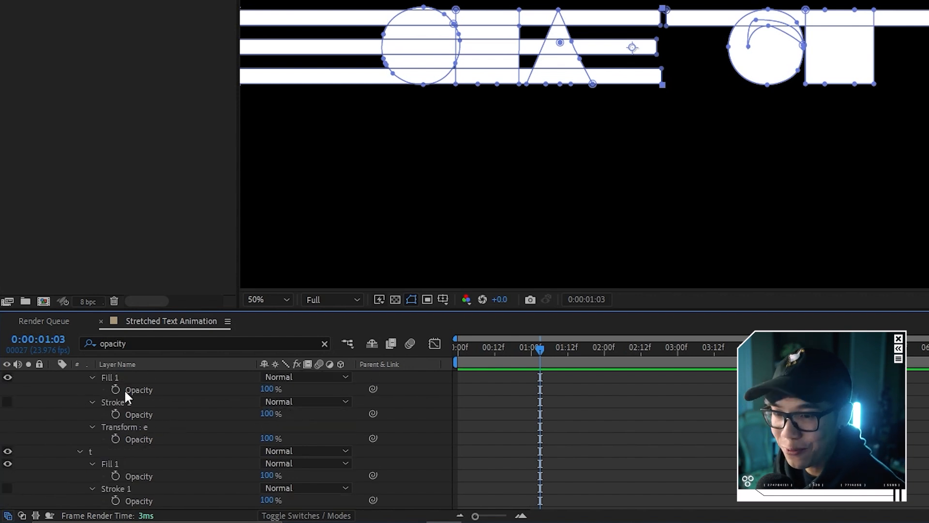
scroll(548, 408, "up", 8)
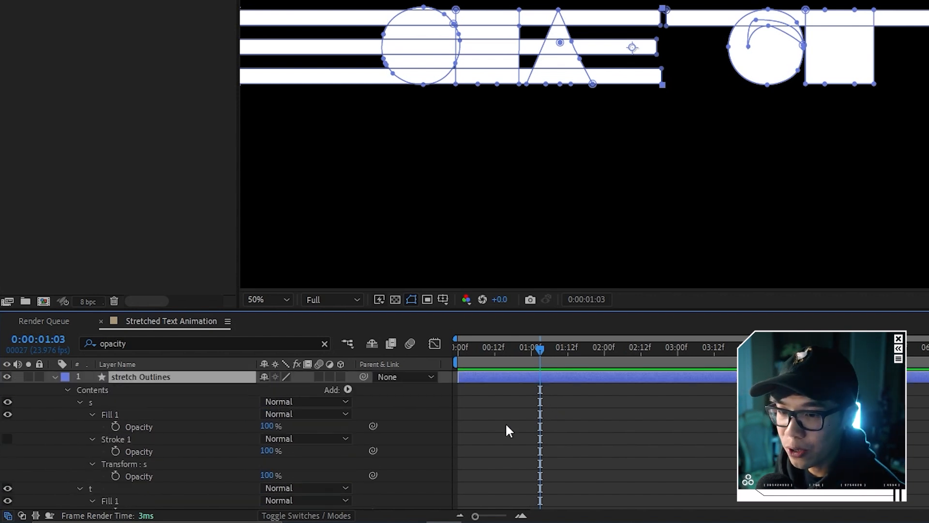
Step: Find the frame where the stretching e uncovers the s and keyframe the s Fill opacity at 100% at 0:00:01:11
mouse_move(539, 351)
left_mouse_down()
mouse_move(512, 353)
mouse_move(528, 351)
left_mouse_up()
left_click_drag(420, 167, 560, 183)
scroll(569, 80, "up", 2)
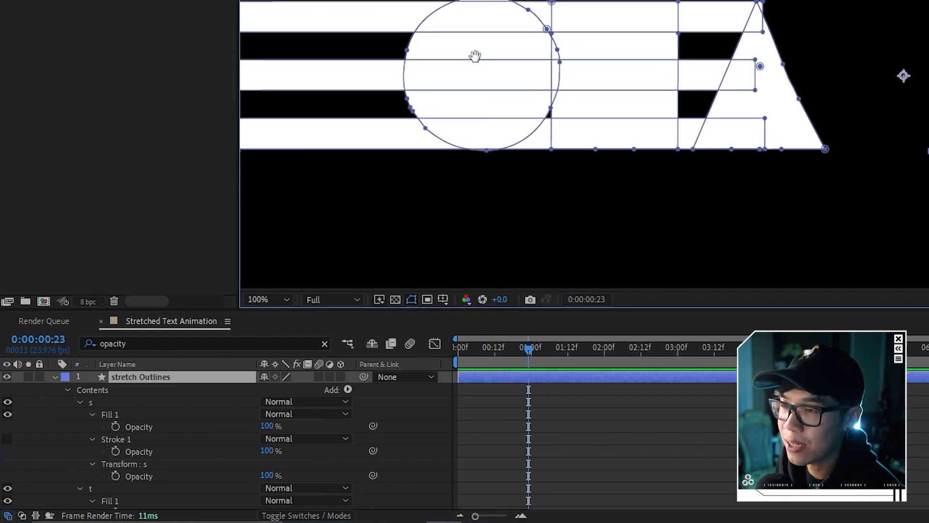
left_click_drag(474, 57, 538, 63)
left_click_drag(528, 351, 569, 357)
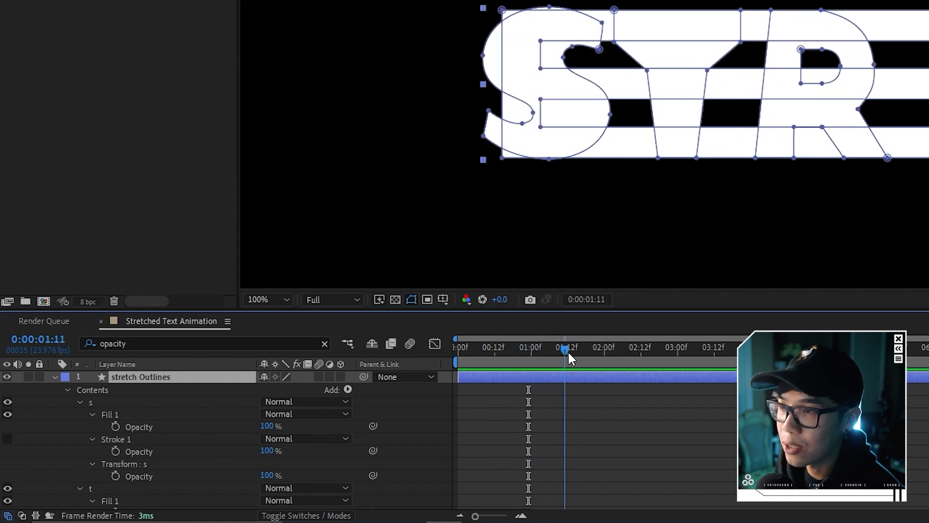
left_click_drag(568, 354, 568, 354)
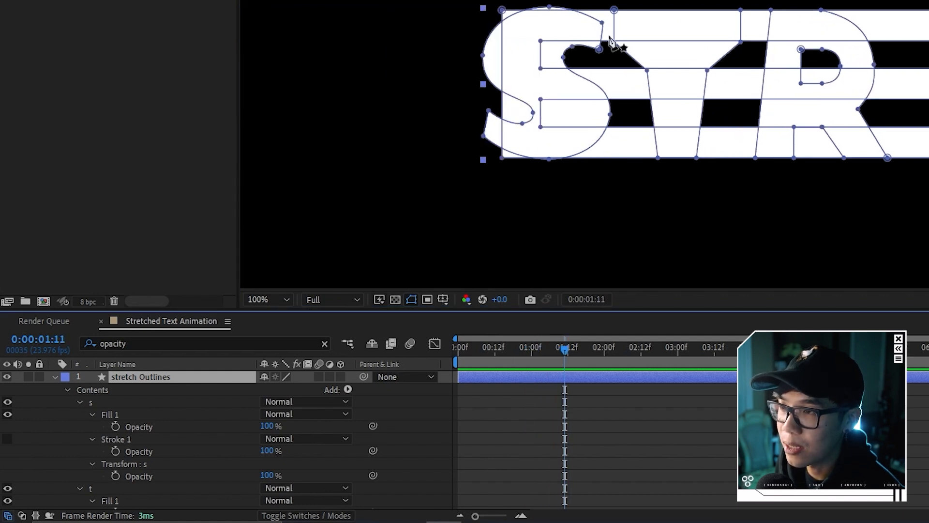
left_click(536, 455)
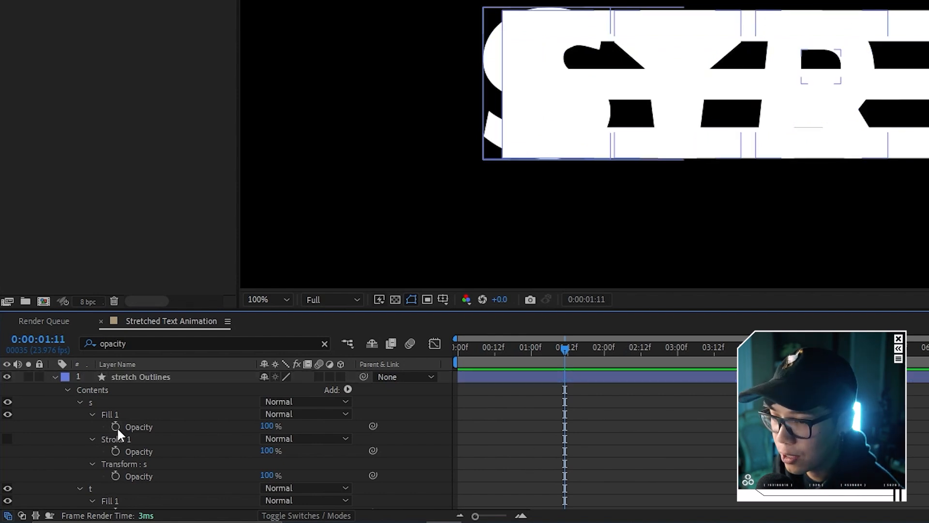
left_click(115, 426)
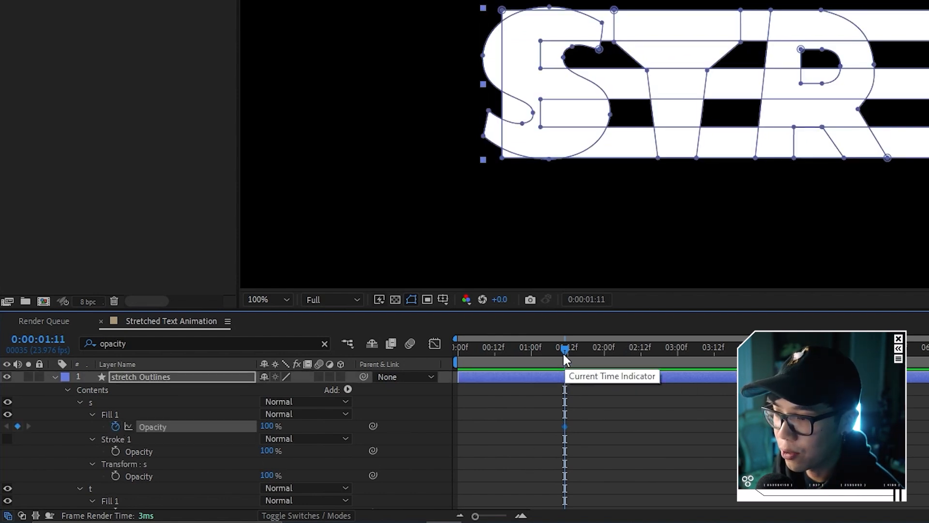
Step: Set the s Fill opacity to 0% one frame earlier, at 0:00:01:10, and check the switch
left_click_drag(562, 353, 559, 349)
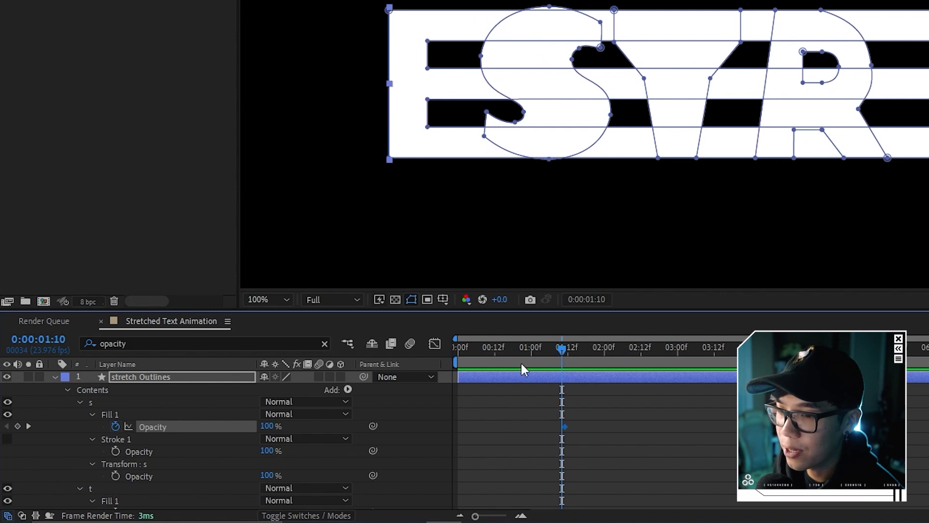
left_click_drag(271, 431, 223, 431)
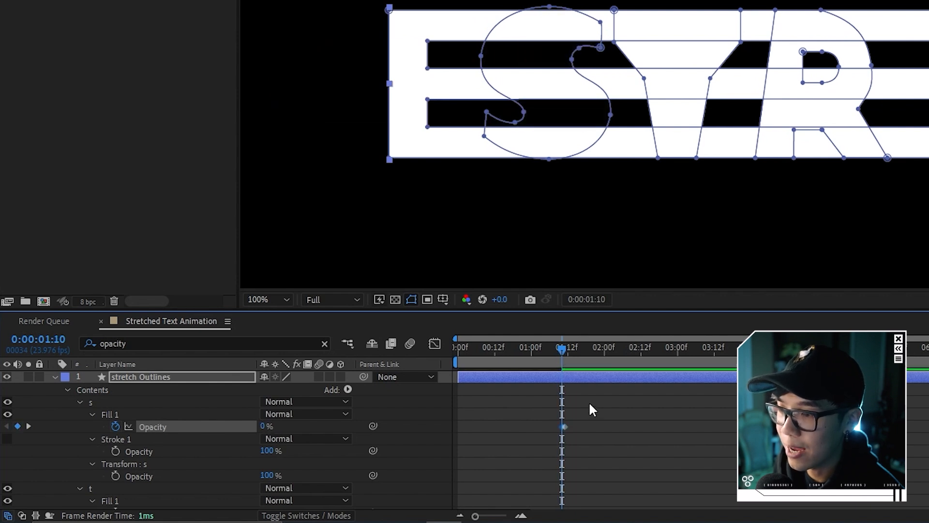
left_click_drag(564, 357, 565, 357)
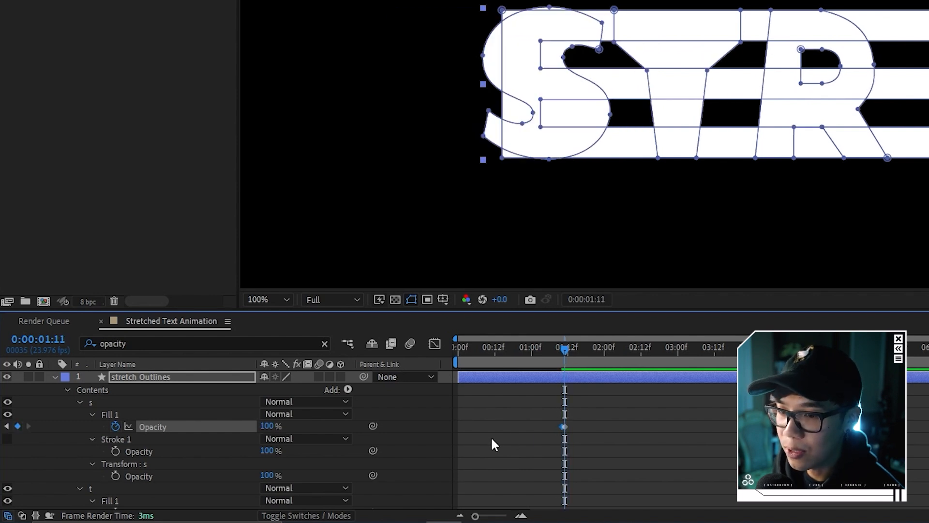
Step: Keyframe the first t's Fill opacity at 100% at 0:00:01:12 and 0% at 0:00:01:11
scroll(508, 432, "down", 2)
left_click(101, 451)
scroll(127, 452, "down", 2)
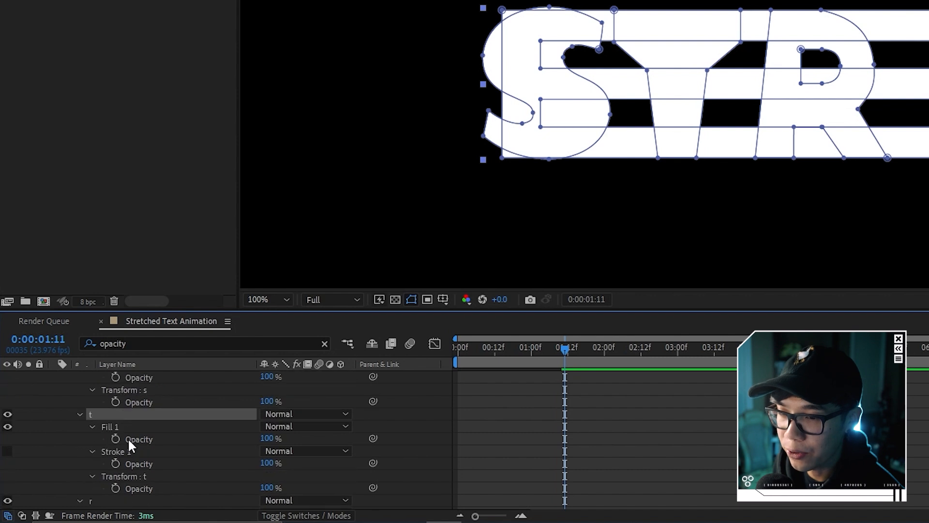
scroll(571, 380, "up", 2)
scroll(568, 389, "down", 2)
left_click(568, 347)
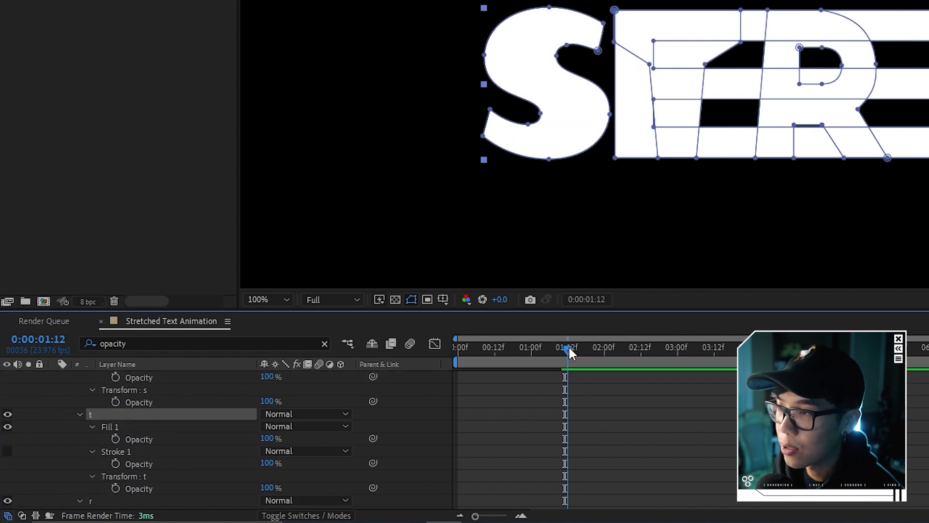
left_click(115, 439)
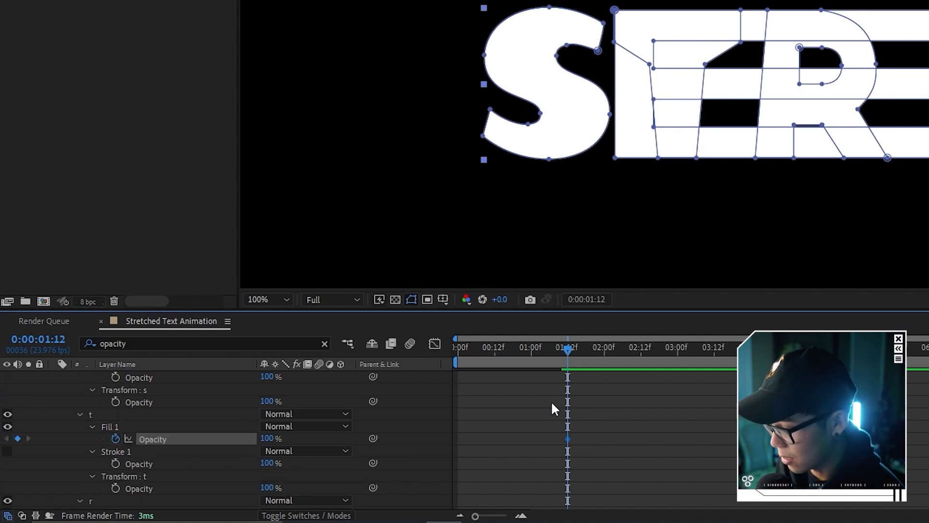
key("Page_Up")
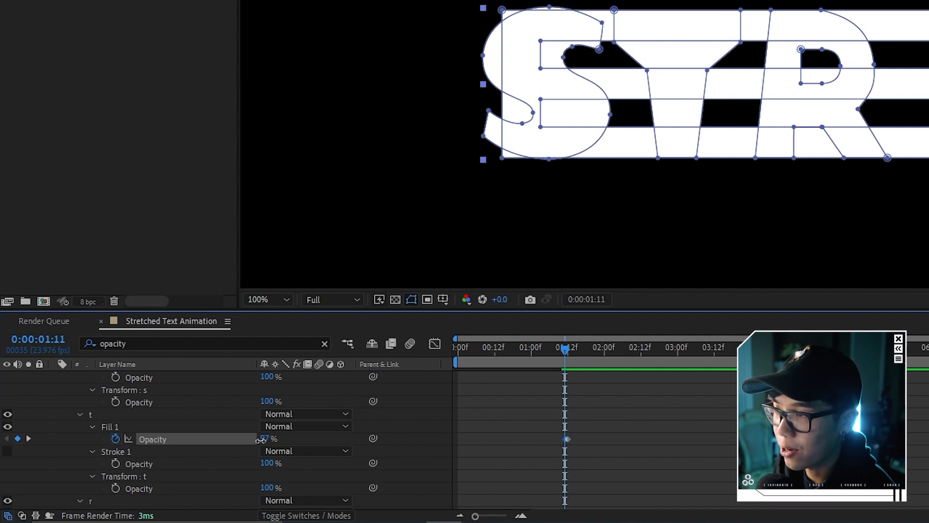
left_click_drag(265, 439, 139, 436)
Step: Keyframe the r Fill opacity at 100% at 0:00:01:13 and 0% at 0:00:01:12
scroll(568, 407, "down", 3)
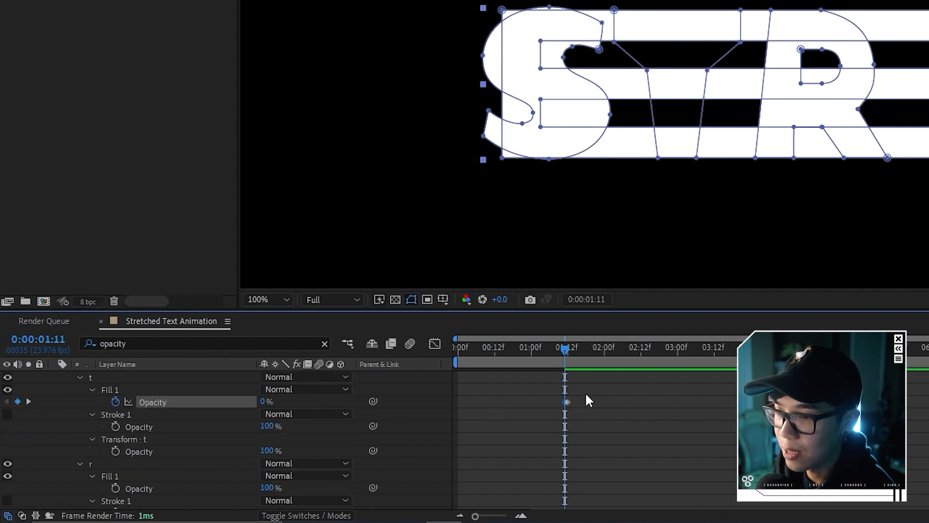
scroll(165, 444, "down", 2)
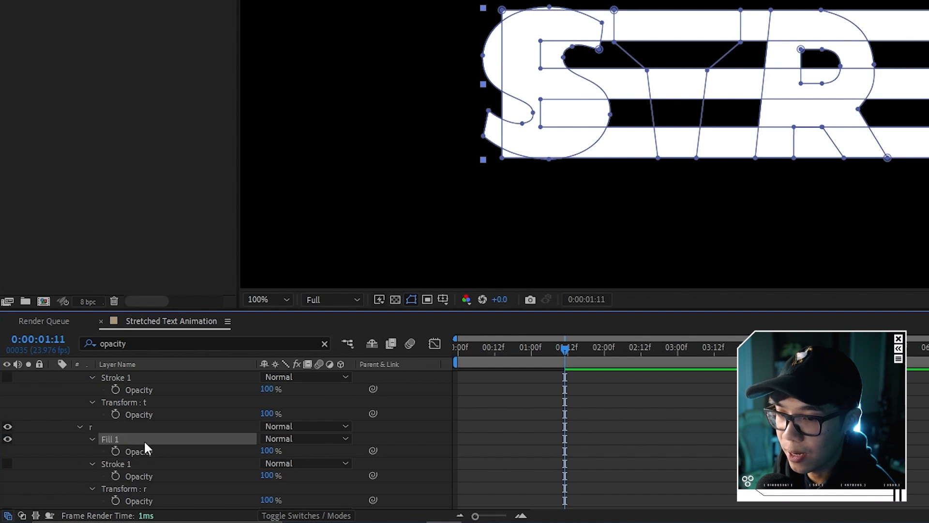
left_click_drag(569, 372, 570, 360)
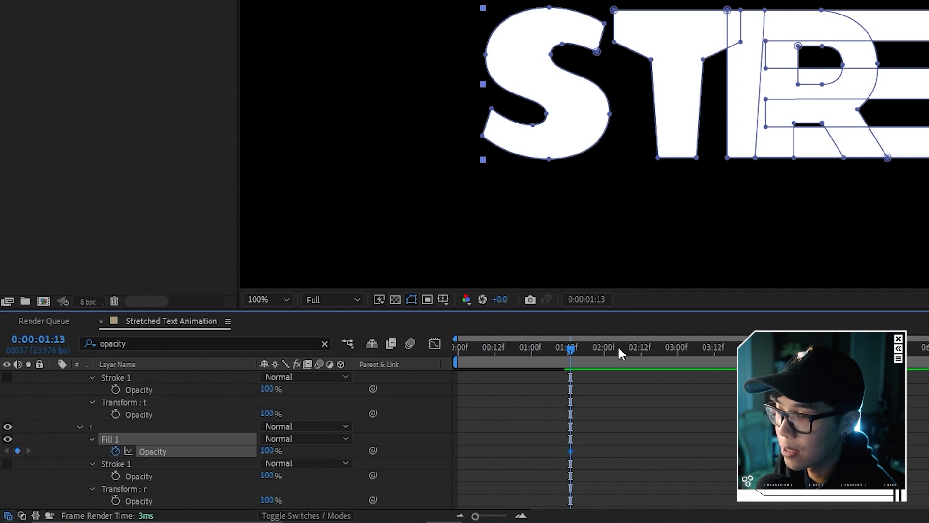
key("Page_Up")
left_click_drag(266, 458, 166, 446)
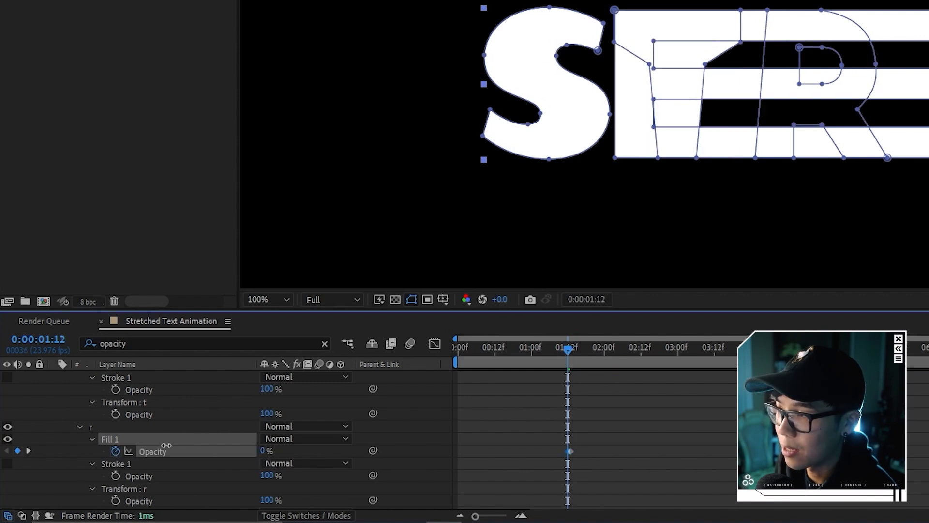
Step: Find the frame where the second t's stem crosses the h, then keyframe the h Fill opacity at 100% at 0:00:01:13 and 0% at 0:00:01:12
key("Page_Down")
key("Page_Down")
key("Page_Down")
key("Page_Down")
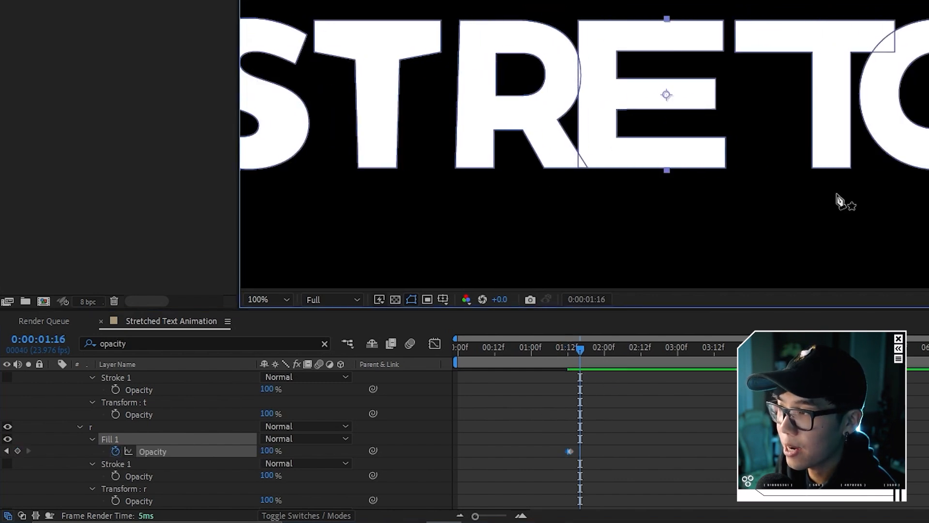
left_click_drag(837, 195, 463, 188)
left_click_drag(519, 106, 563, 104)
left_click_drag(577, 350, 541, 361)
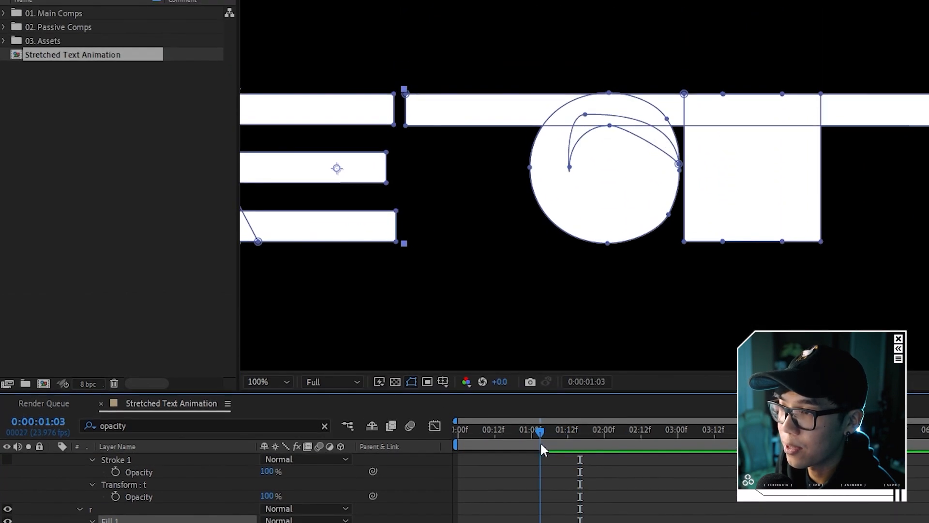
left_click_drag(547, 448, 572, 440)
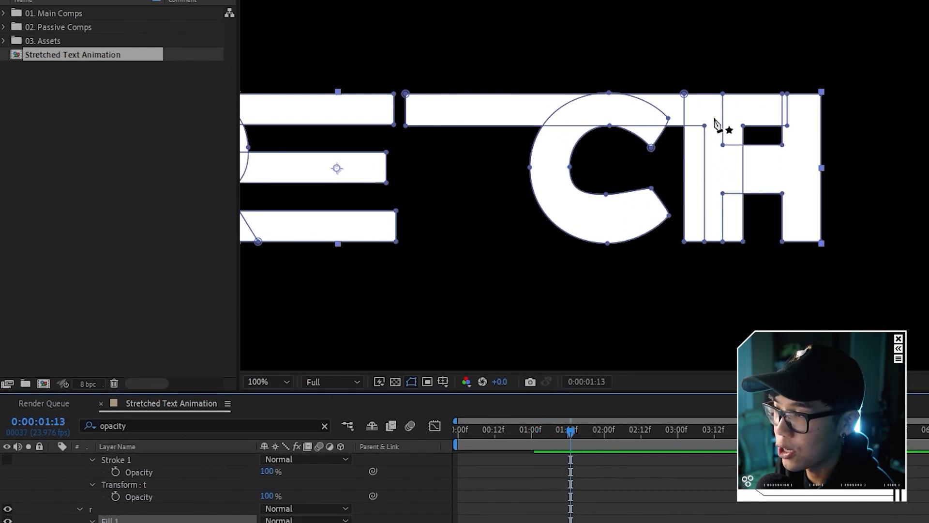
scroll(527, 519, "down", 10)
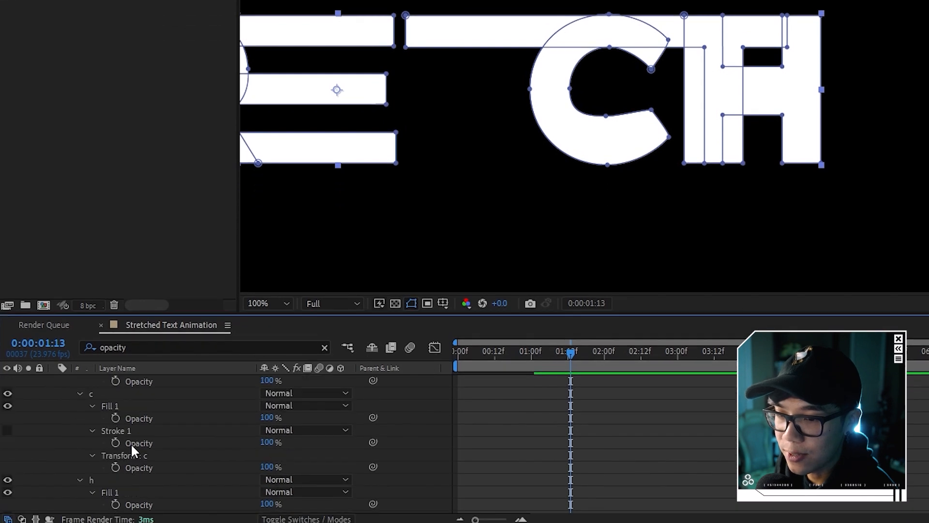
left_click(95, 443)
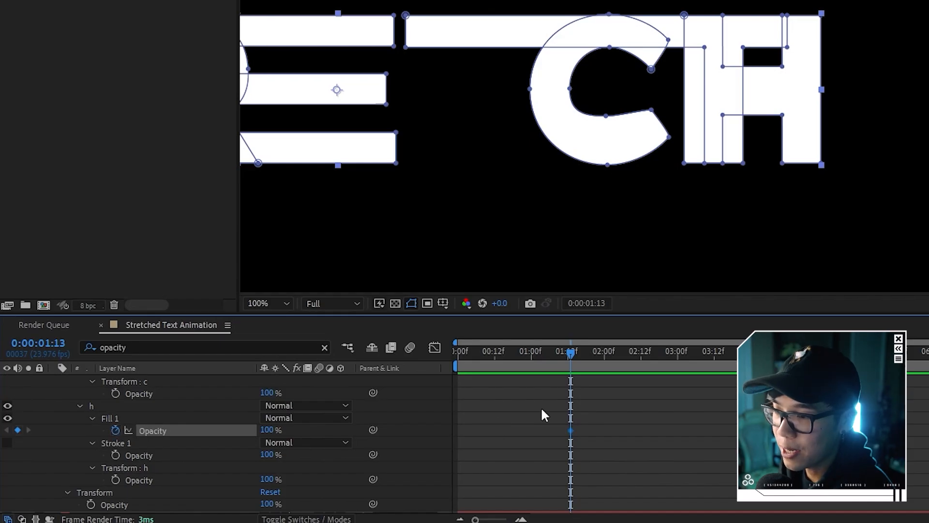
key("Page_Up")
left_click_drag(269, 432, 175, 431)
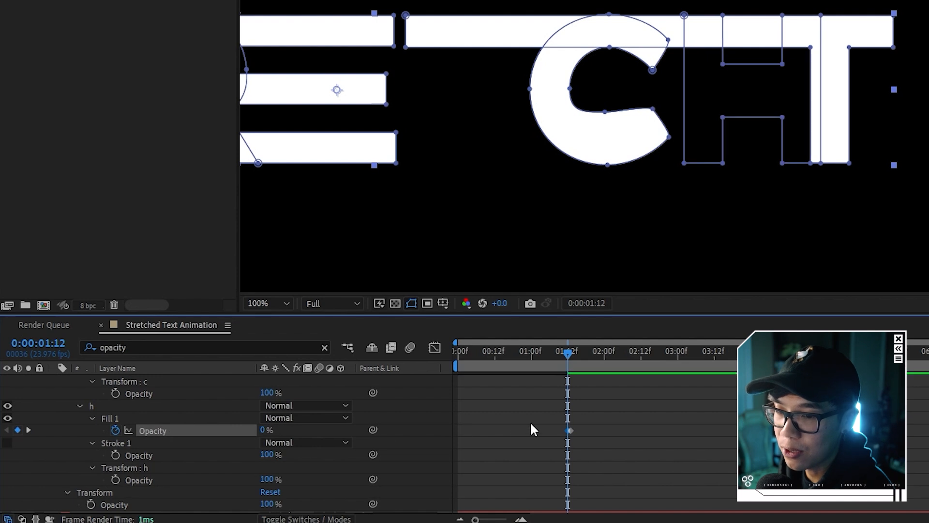
Step: Keyframe the c Fill opacity at 100% at 0:00:01:15 and 0% at 0:00:01:14
scroll(532, 429, "down", 1)
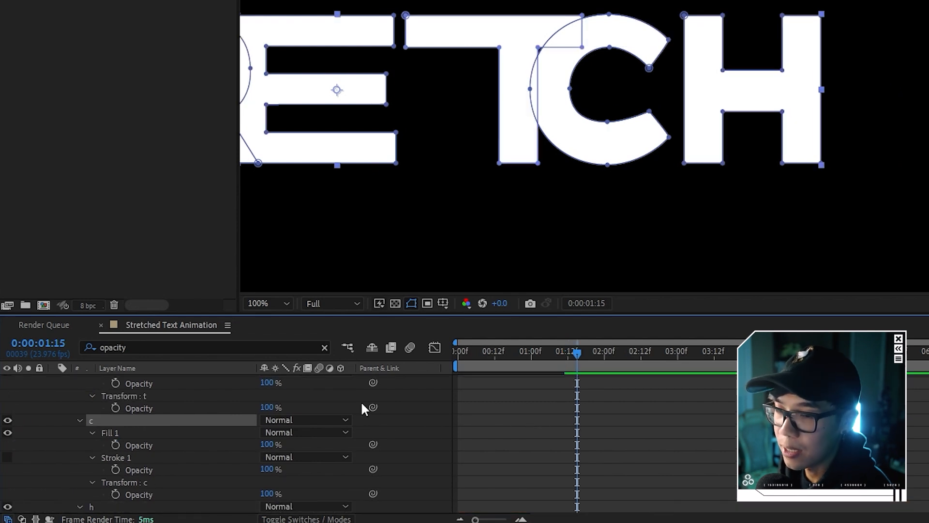
key("Page_Up")
left_click_drag(267, 444, 163, 435)
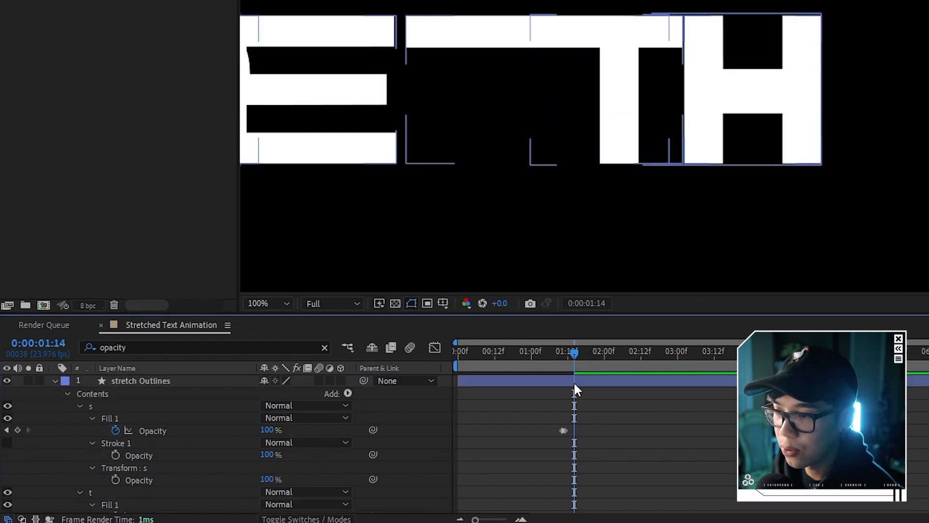
Step: Show only the keyframed properties of the stretch Outlines layer and review the Path and Opacity keyframes
left_click(573, 382)
key("u")
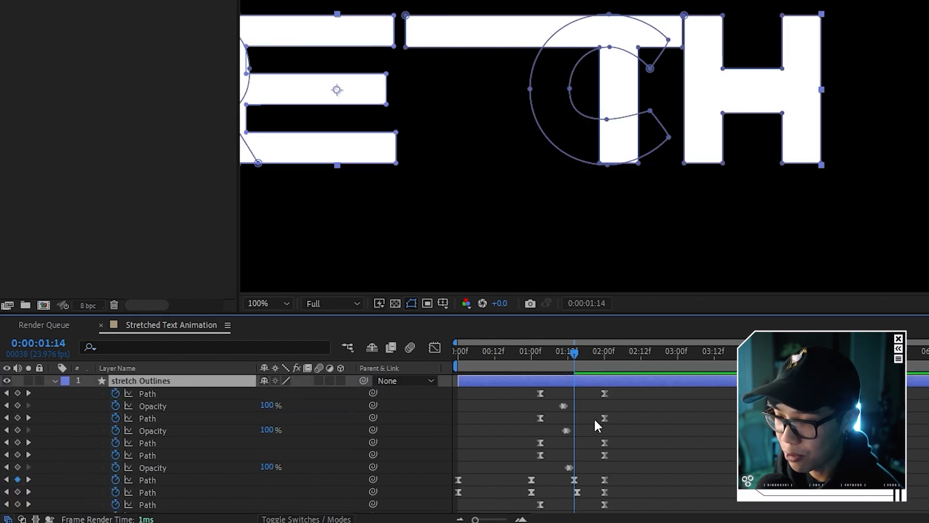
scroll(598, 428, "down", 2)
scroll(602, 432, "up", 2)
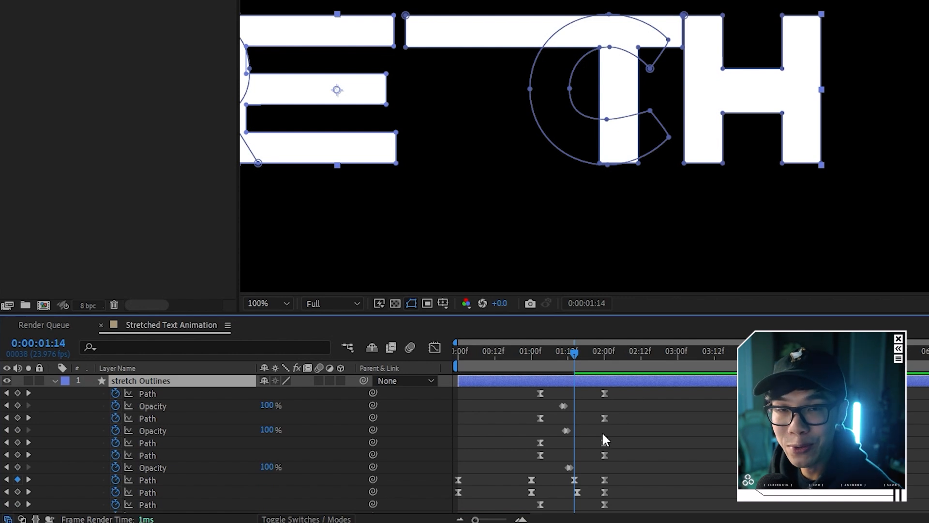
scroll(662, 184, "down", 2)
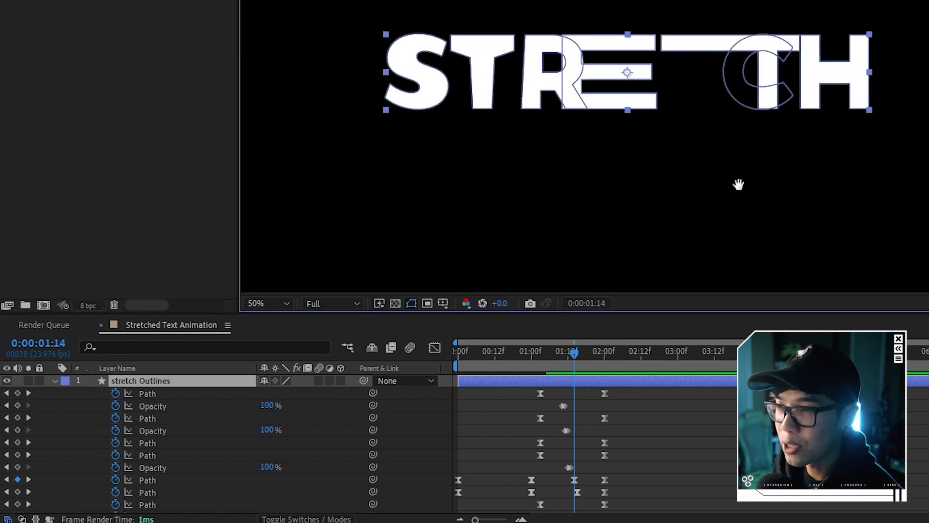
Step: Play back the stretch animation and check how the letters appear as the e and t uncover them
left_click(679, 427)
left_click(560, 358)
left_click_drag(560, 358, 553, 358)
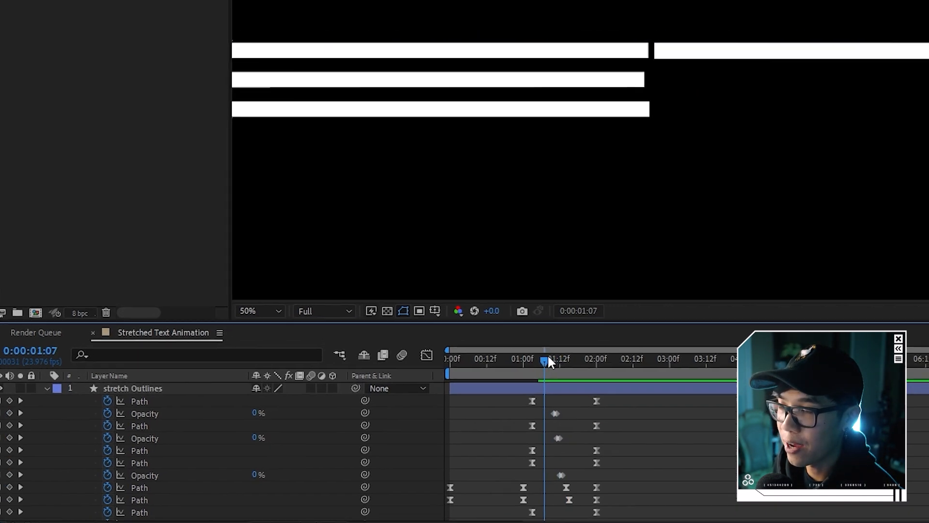
scroll(658, 116, "down", 2)
key("space")
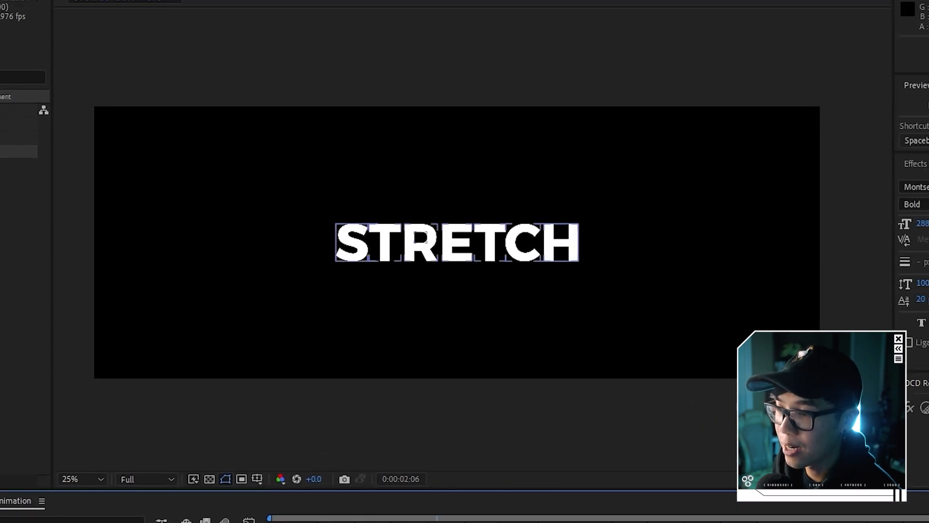
left_click(454, 242)
scroll(477, 240, "up", 1)
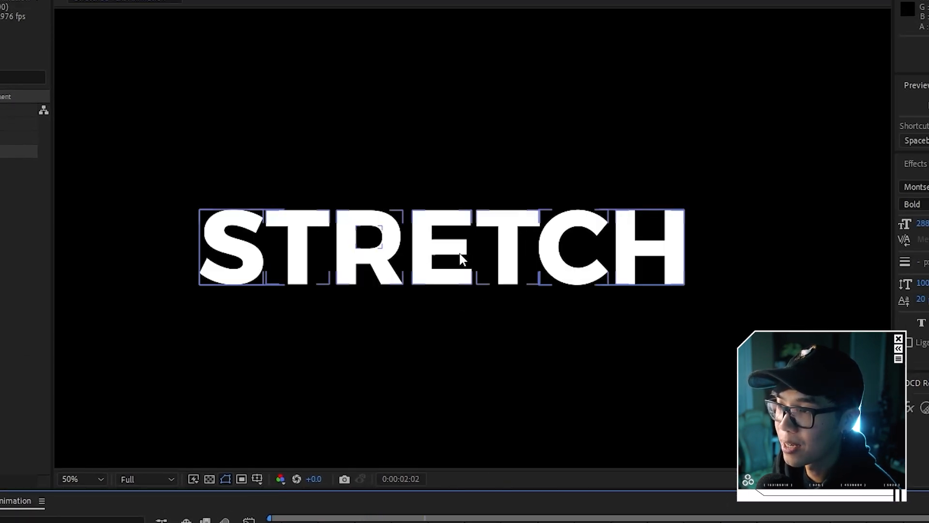
key("space")
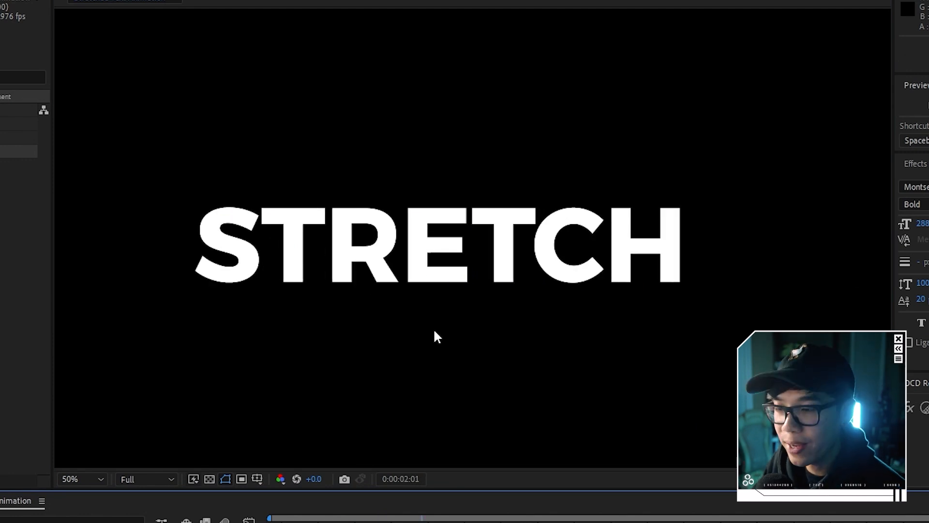
key("space")
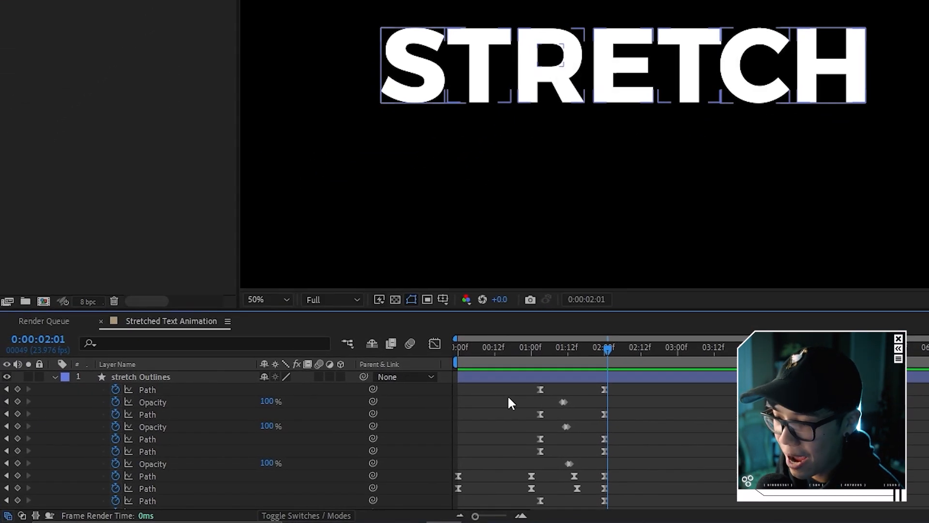
Step: Move the starting Path keyframes of the s, first t and r to 0:00:01:09 and preview the timing
left_click_drag(532, 387, 544, 415)
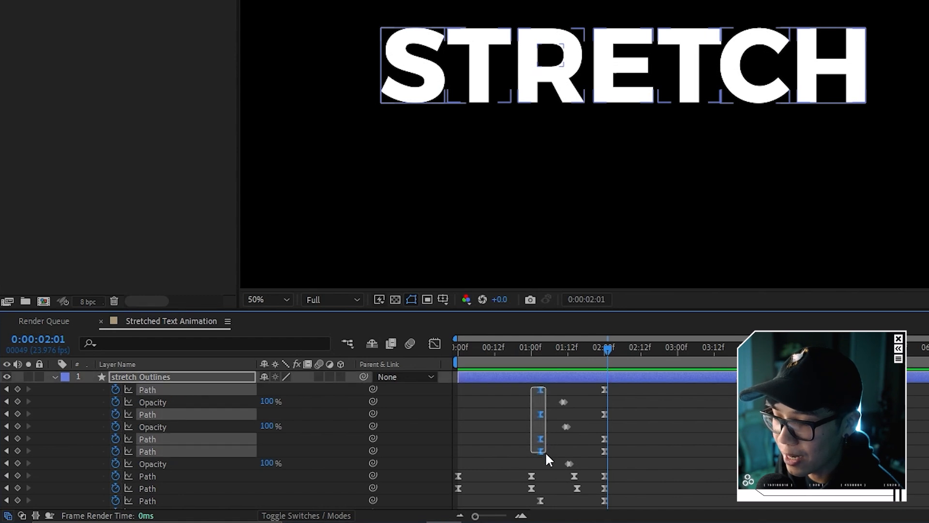
left_click_drag(545, 454, 545, 455)
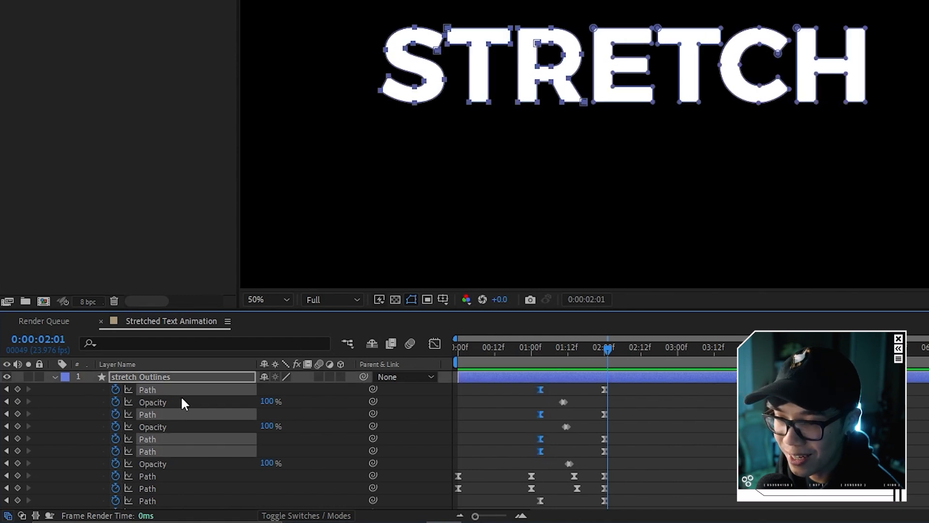
left_click_drag(549, 356, 578, 362)
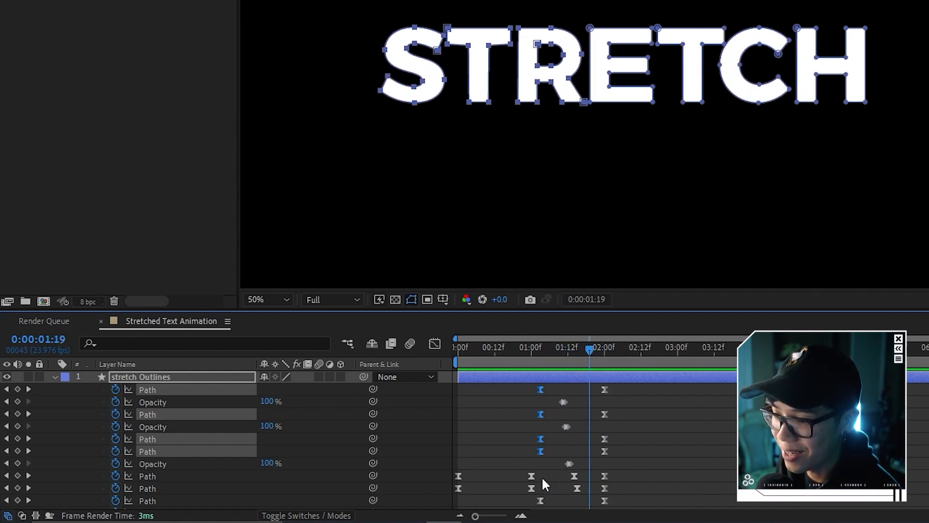
left_click_drag(545, 352, 560, 356)
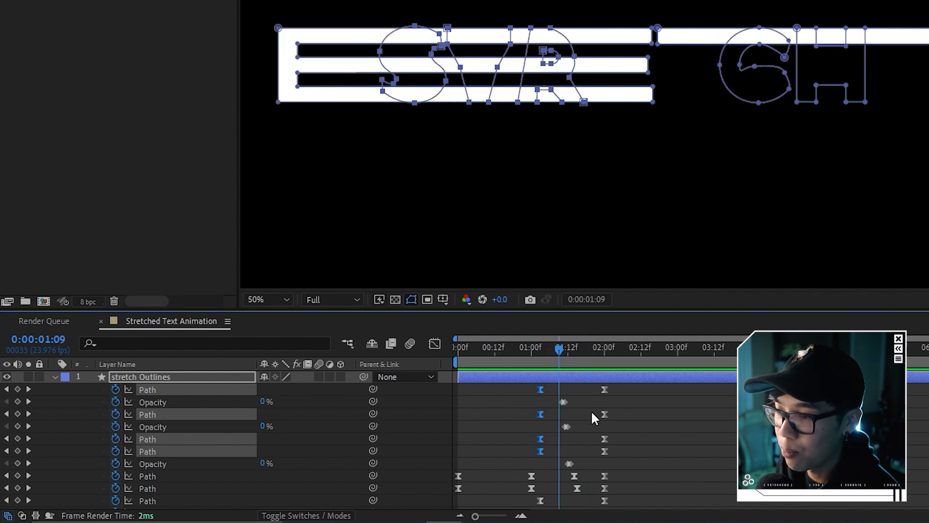
left_click_drag(542, 388, 560, 386)
left_click_drag(559, 352, 566, 349)
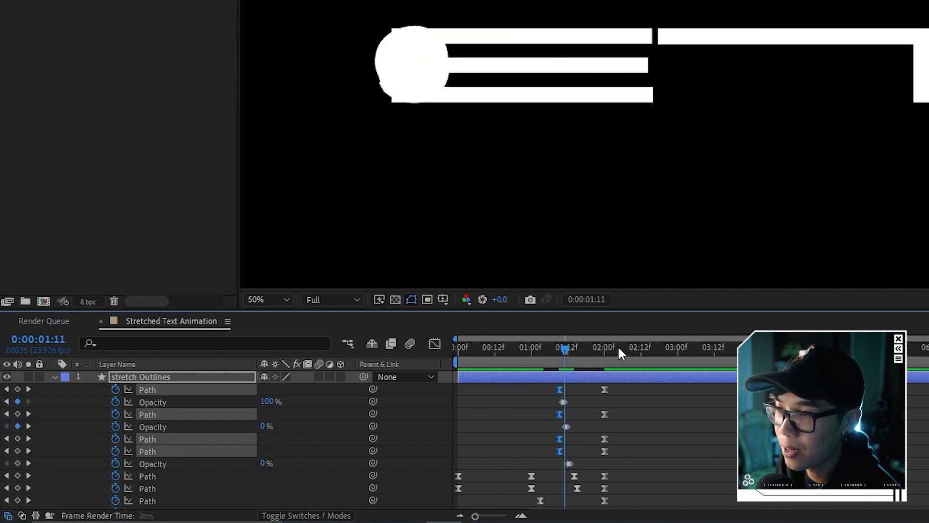
key("space")
key("space")
Step: Move the starting Path keyframes of the c and h to 0:00:01:09 and review the animation
scroll(574, 387, "down", 2)
left_click(531, 454)
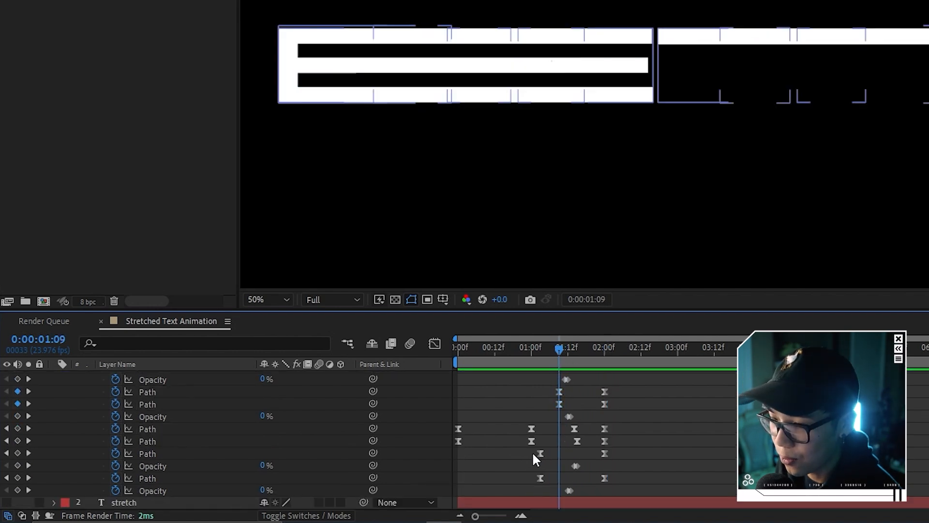
left_click_drag(544, 479, 549, 448)
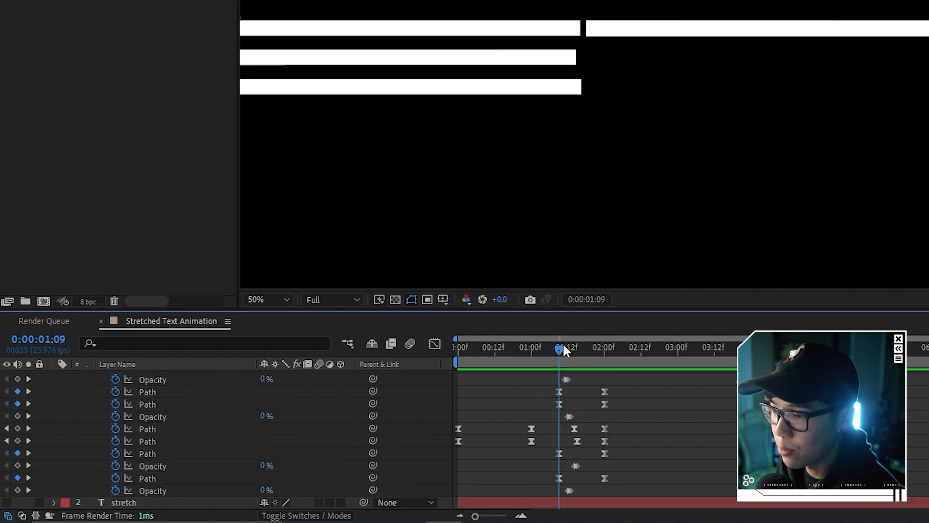
mouse_move(562, 348)
left_mouse_down()
mouse_move(581, 354)
mouse_move(564, 350)
left_mouse_up()
left_click_drag(369, 522, 355, 520)
left_click_drag(385, 332, 491, 333)
scroll(490, 330, "down", 2)
key("Home")
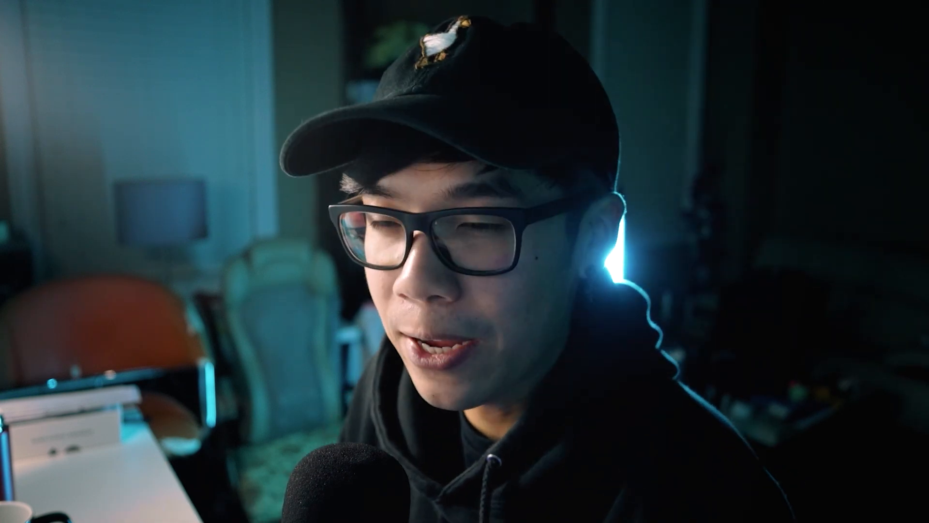
Step: Filter the stretch Outlines layer's properties by color to list each letter's Fill and Stroke colors
left_click(170, 344)
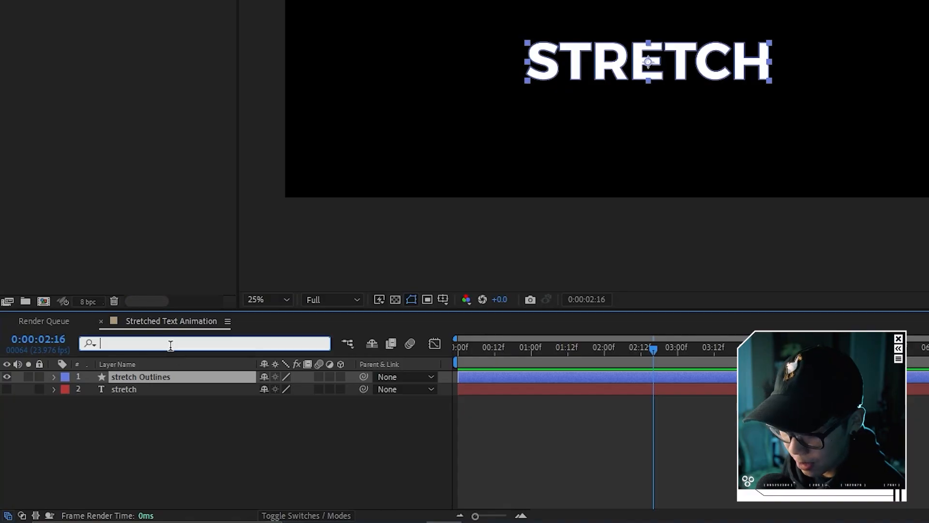
type("colo")
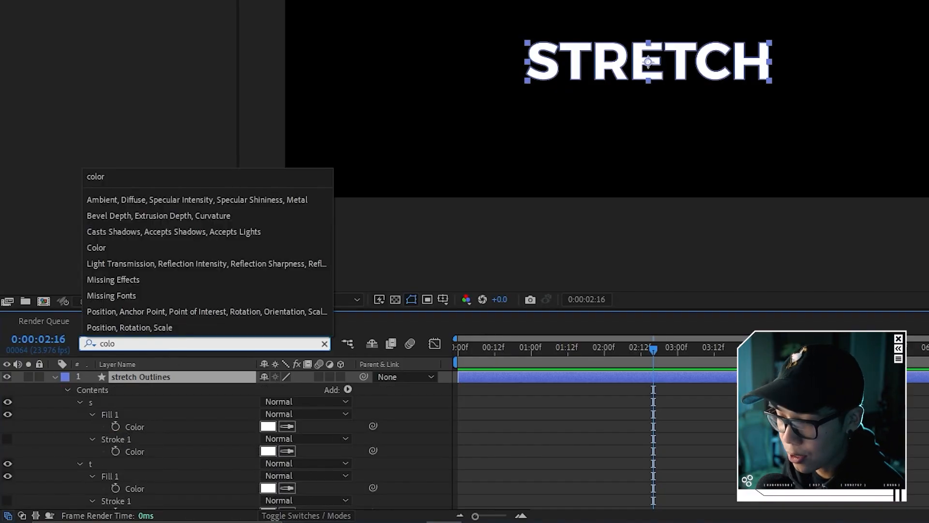
left_click(187, 380)
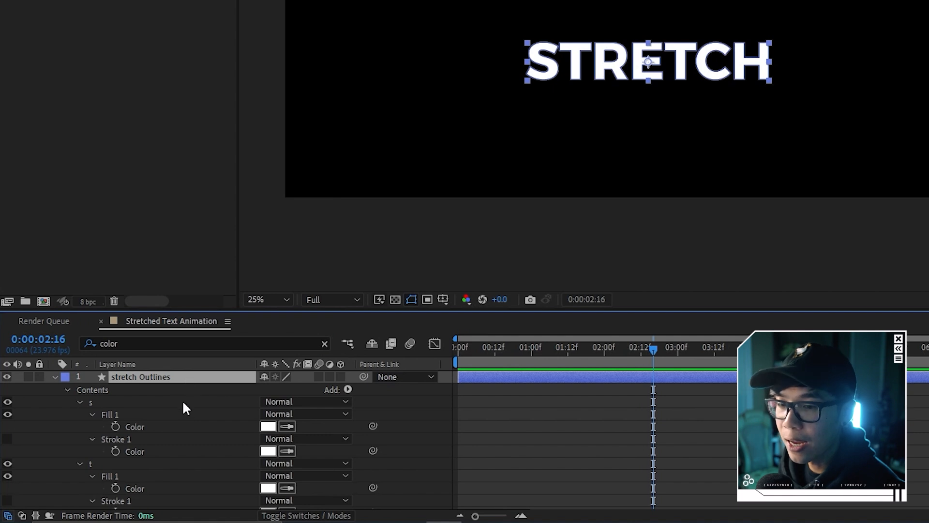
scroll(178, 399, "down", 1)
scroll(139, 383, "up", 1)
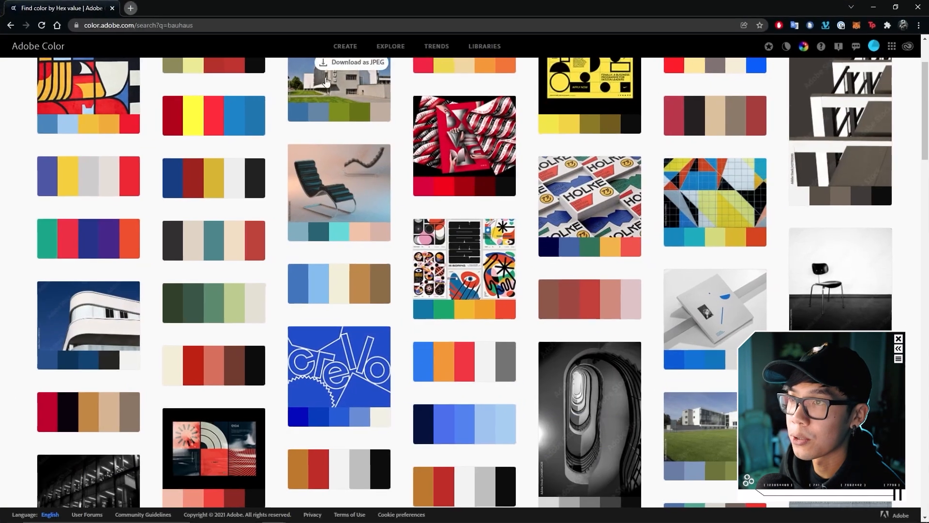
Step: Switch to Adobe Color and open the blue, green, yellow, orange and red theme from the bauhaus results
scroll(291, 283, "up", 2)
scroll(167, 284, "down", 4)
scroll(291, 275, "up", 3)
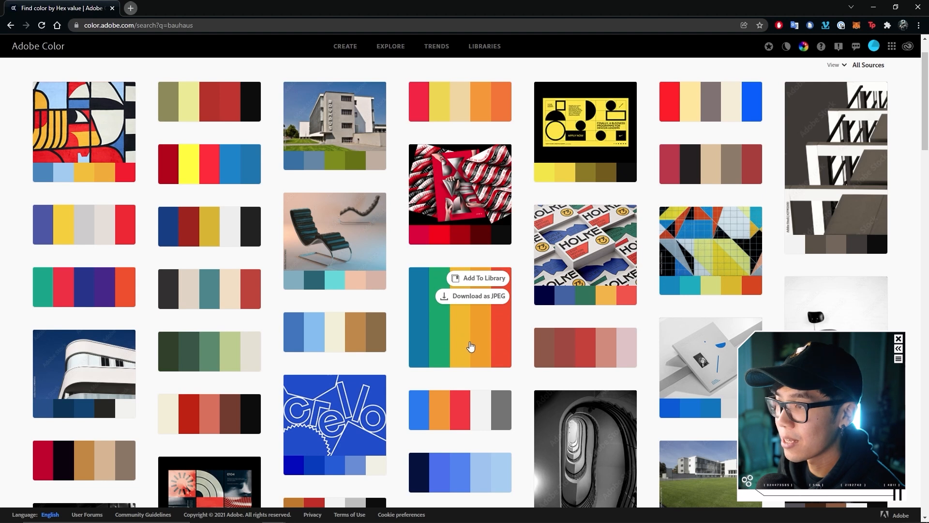
left_click(470, 347)
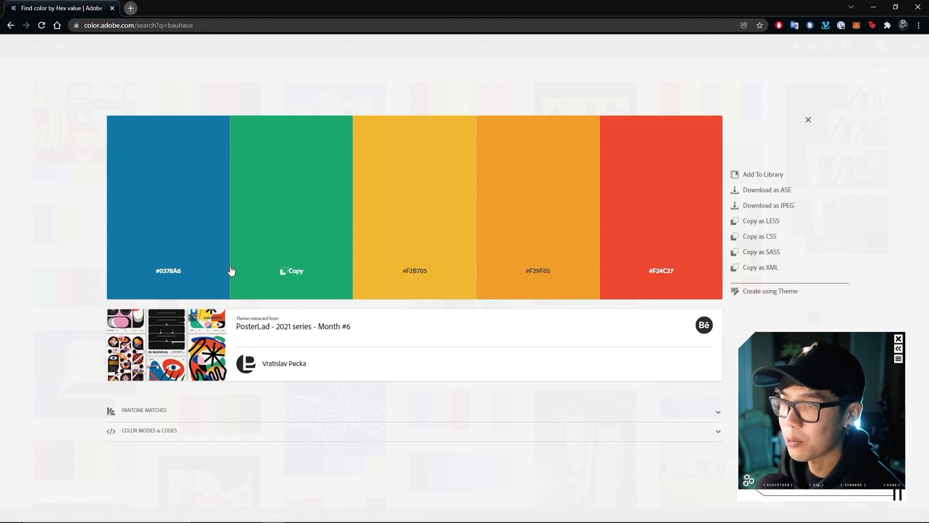
Step: Copy hex #0378A6 from the Adobe Color theme and apply it in After Effects as the s Fill color
key("alt+Tab")
key("alt+Tab")
left_click(378, 425)
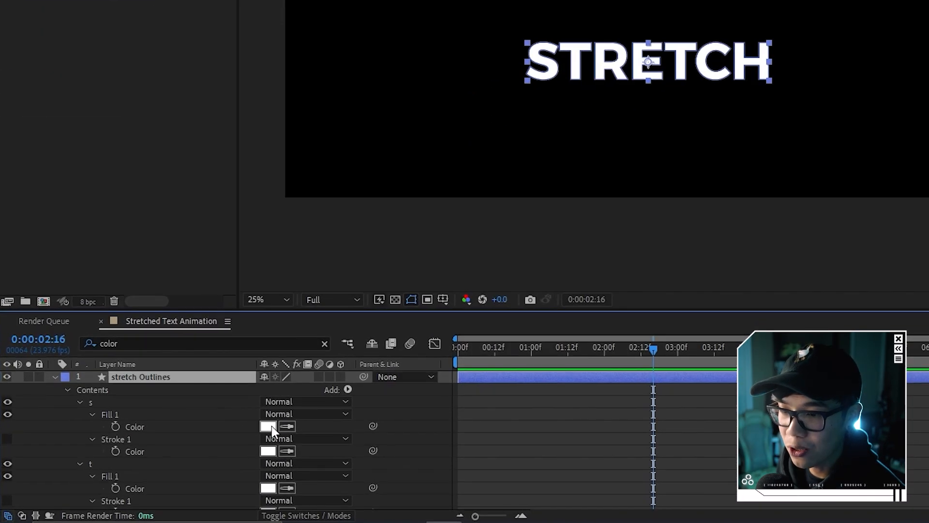
left_click(269, 426)
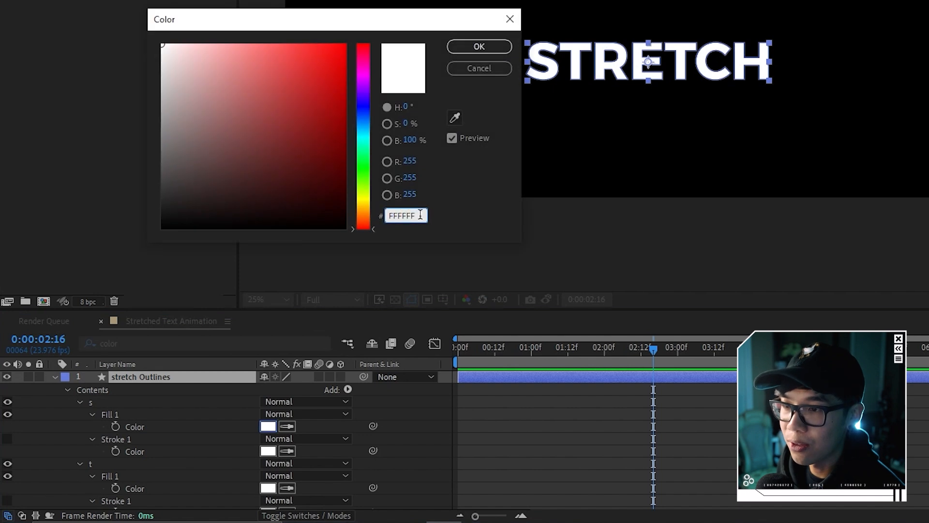
key("ctrl+v")
left_click(486, 47)
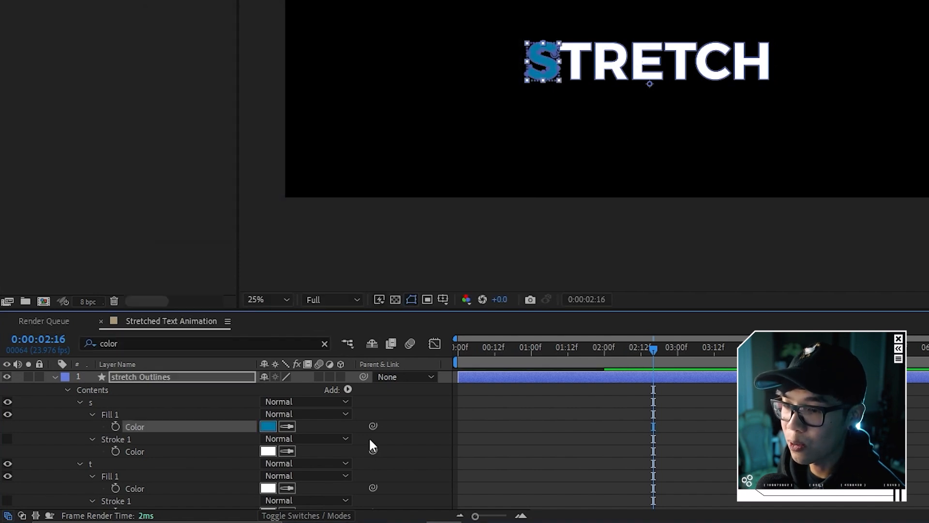
Step: Set the first t's Fill color to 03A66A
scroll(346, 433, "down", 2)
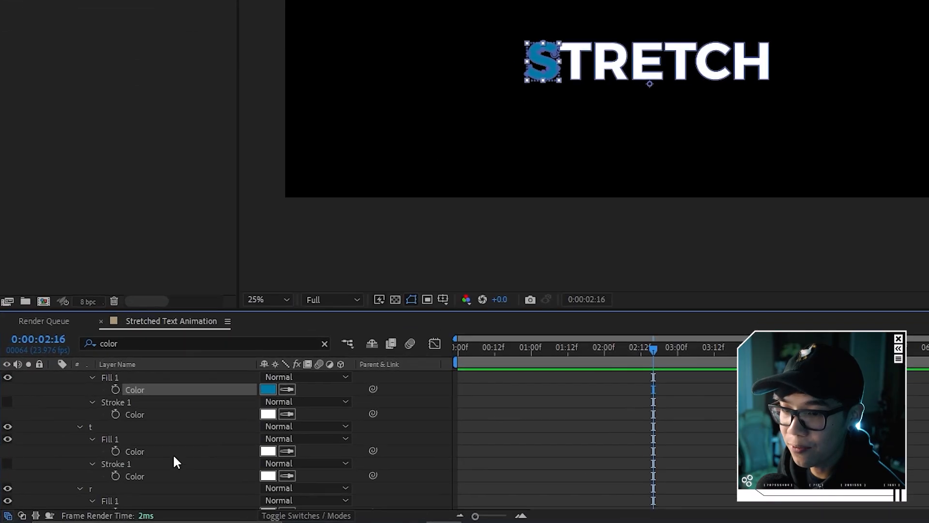
left_click(269, 451)
type("03A66A")
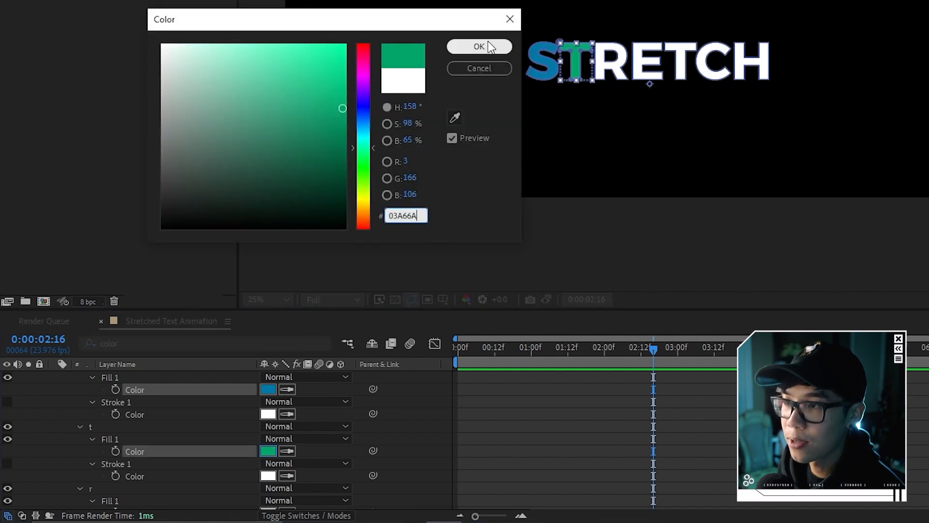
left_click(479, 46)
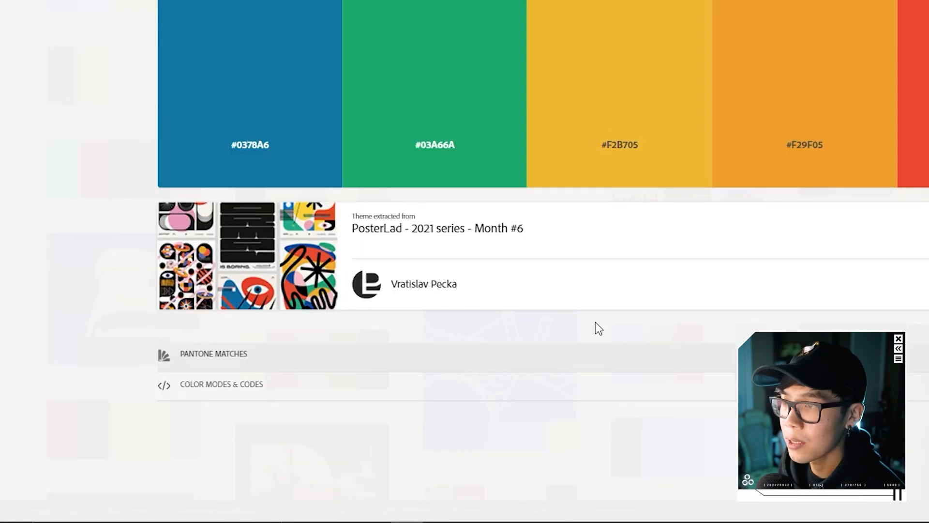
Step: Copy hex #F2B705 from the Adobe Color theme and use it as the r Fill color in After Effects
left_click(619, 150)
key("alt+Tab")
scroll(254, 481, "down", 1)
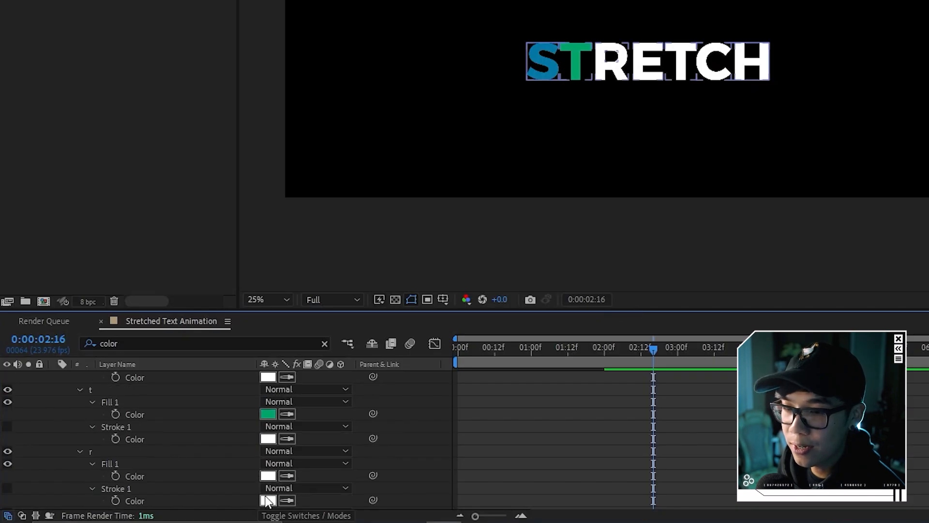
scroll(266, 446, "down", 1)
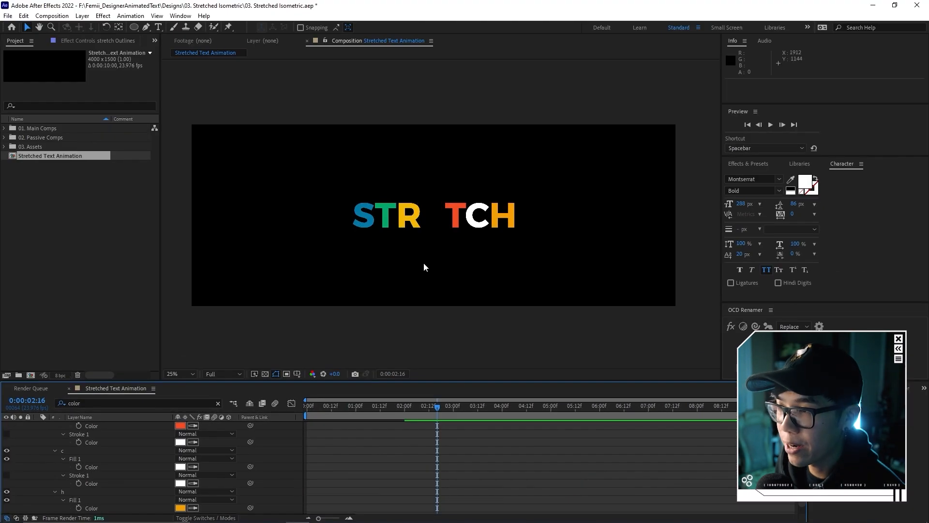
Step: Turn on the composition's transparency grid so the black e can be seen against the background
scroll(433, 224, "up", 2)
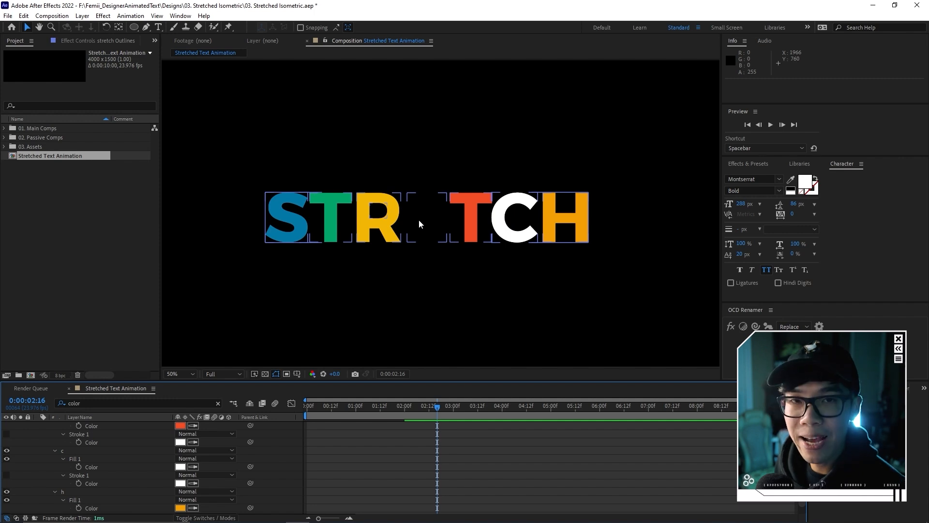
left_click(265, 375)
scroll(472, 222, "down", 2)
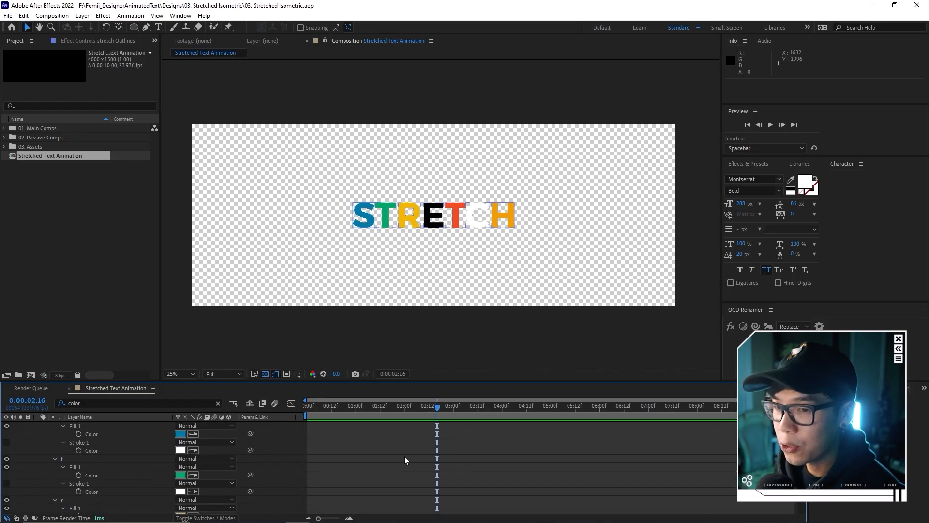
Step: Create a new 1920 x 1080 px composition named Angle A
left_click(46, 265)
key("ctrl+k")
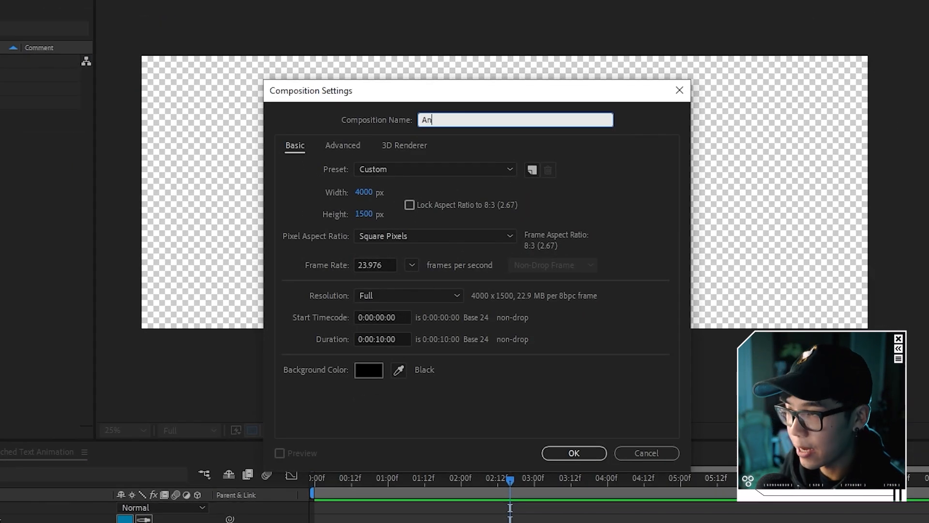
type("Angle A")
key("Tab")
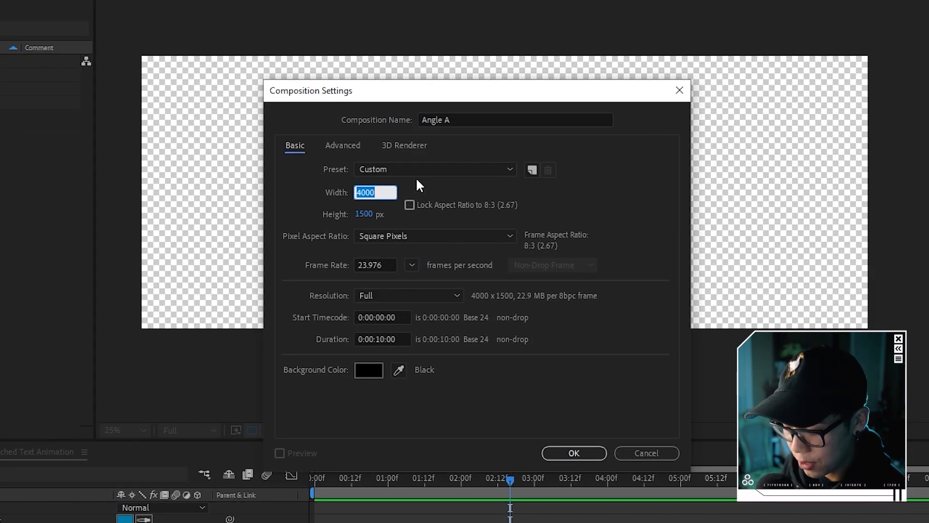
type("1920")
key("Tab")
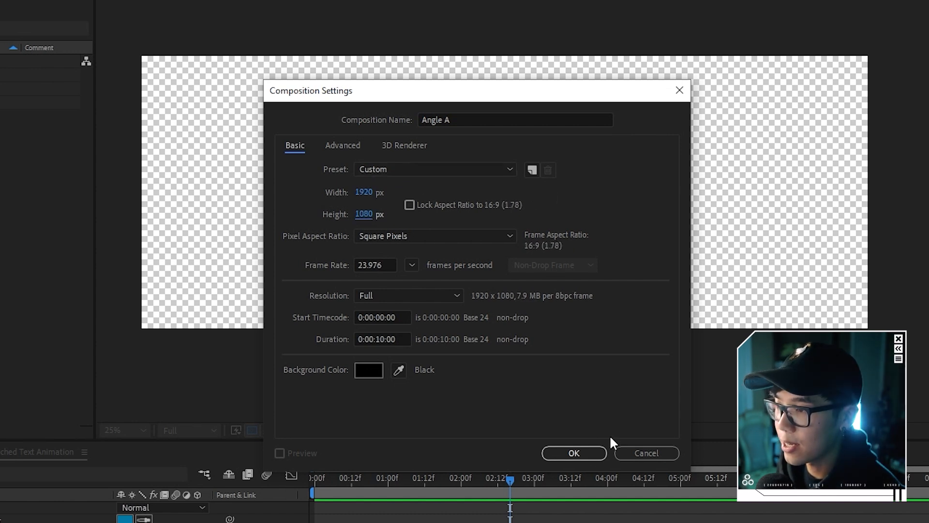
left_click(571, 453)
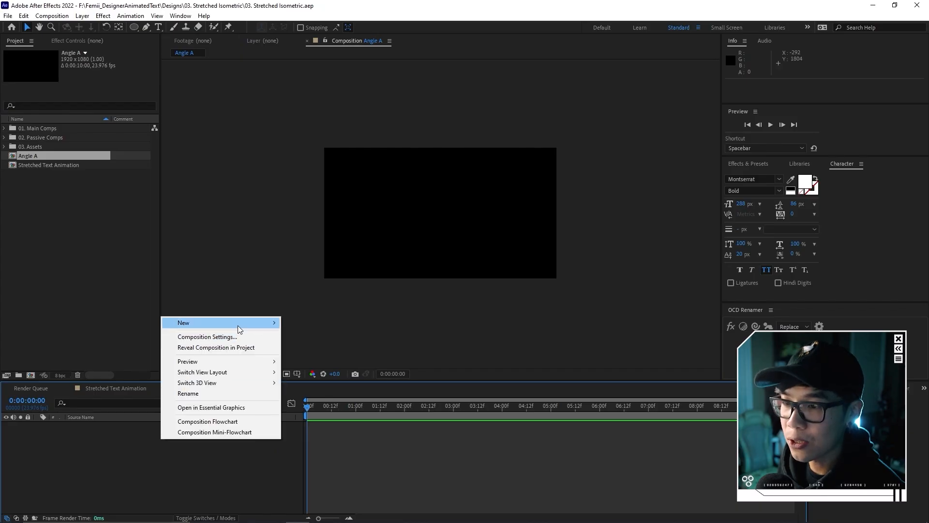
Step: Add a two-node camera with the 50mm preset to the Angle A composition
mouse_move(237, 324)
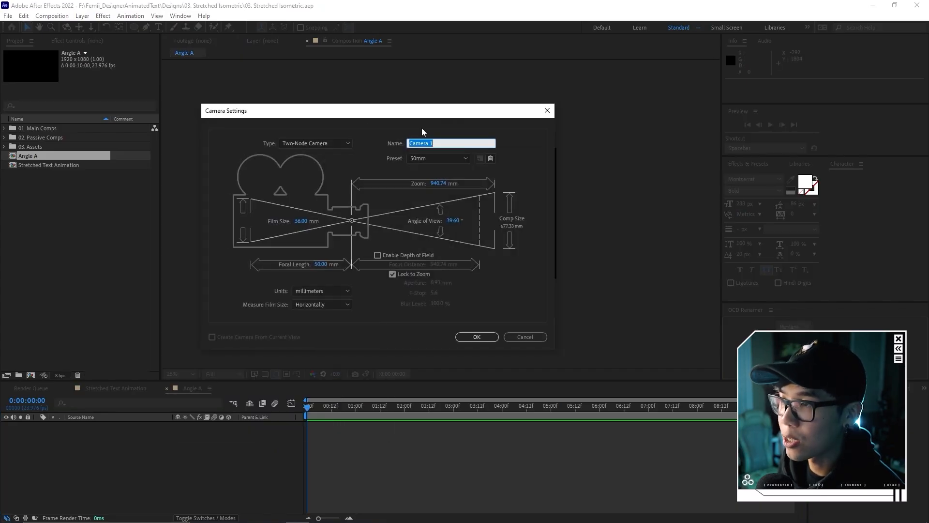
left_click(469, 339)
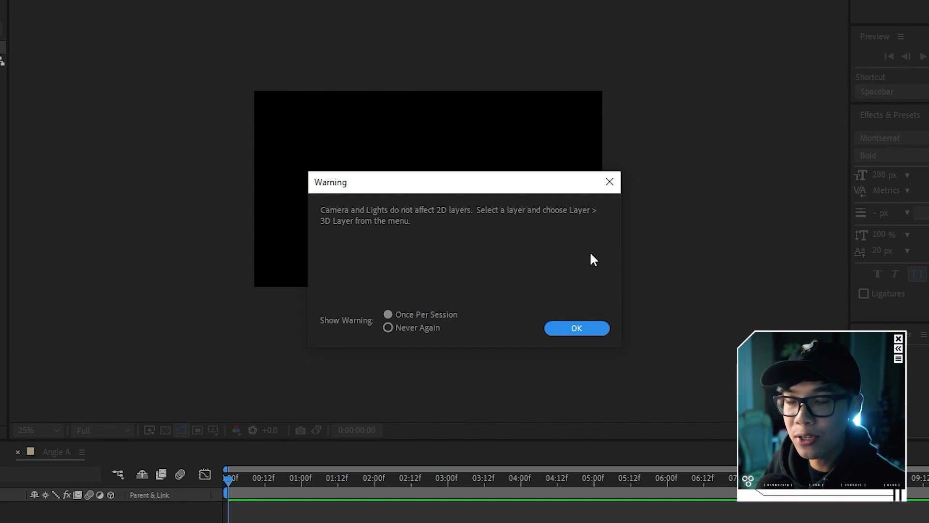
Step: Dismiss the warning about cameras and lights on 2D layers with its display option set to Never Again
left_click(400, 327)
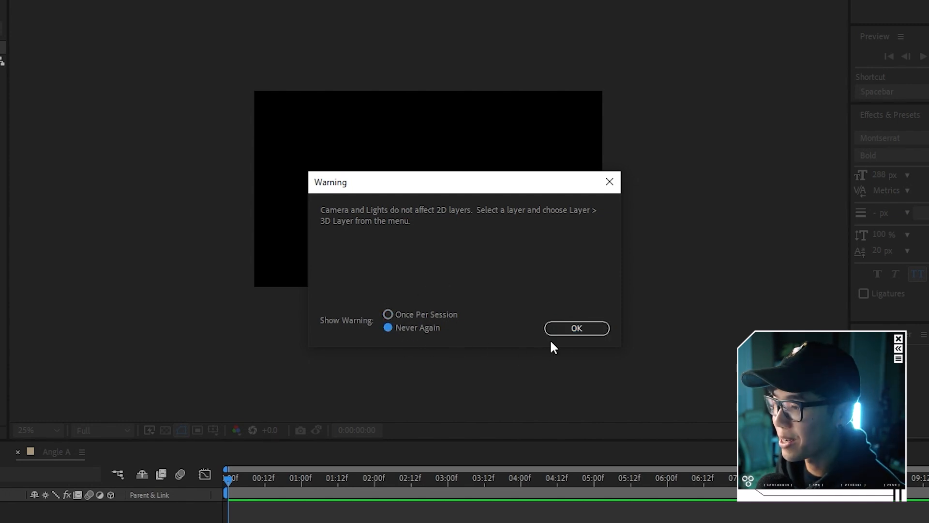
left_click(576, 328)
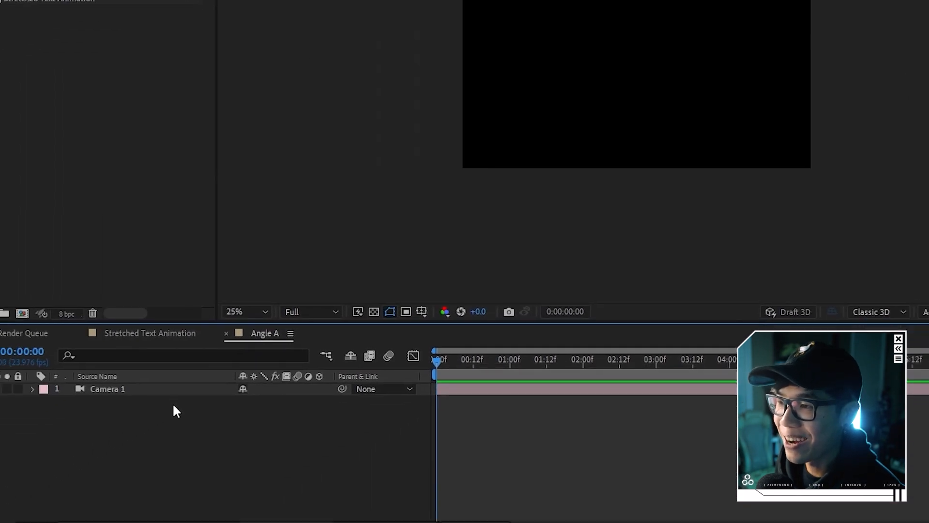
Step: Set the Z value of the camera's Position to -10000 in its Transform properties
left_click(54, 377)
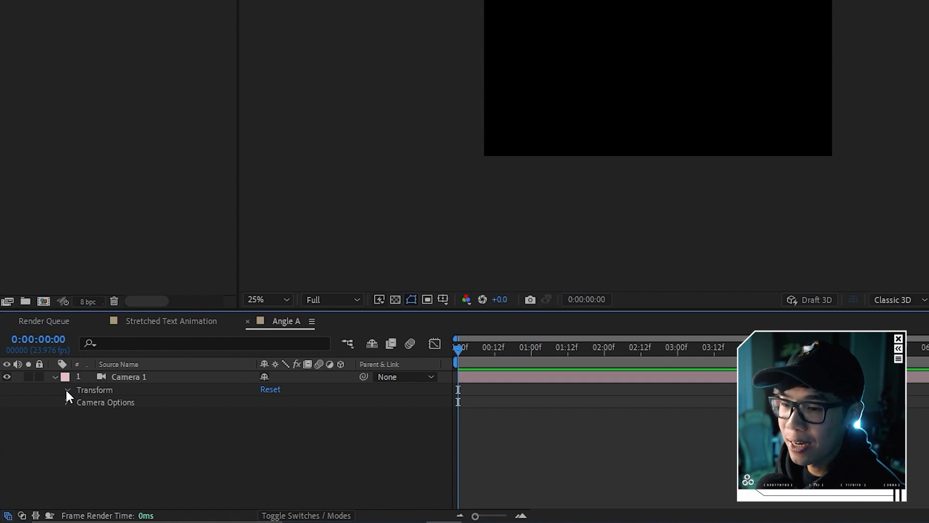
left_click(66, 389)
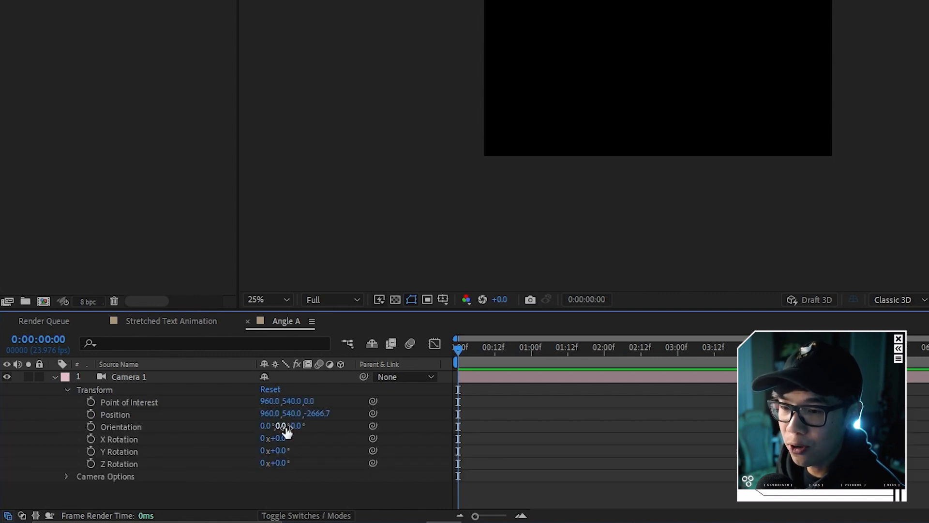
left_click(317, 413)
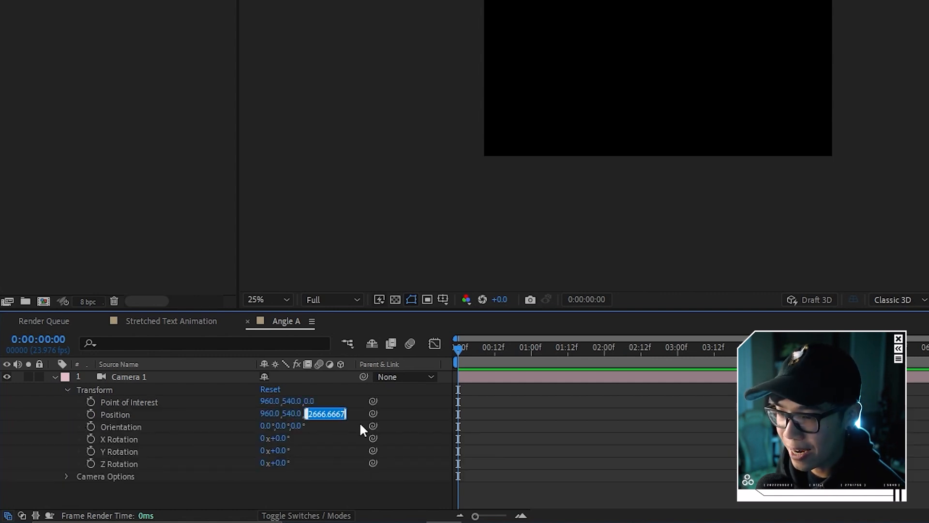
type("-10000")
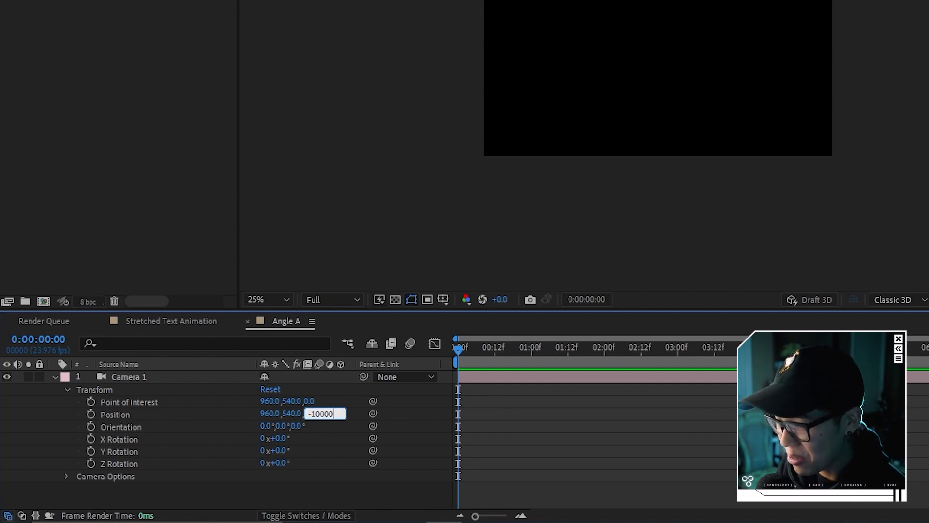
key("Return")
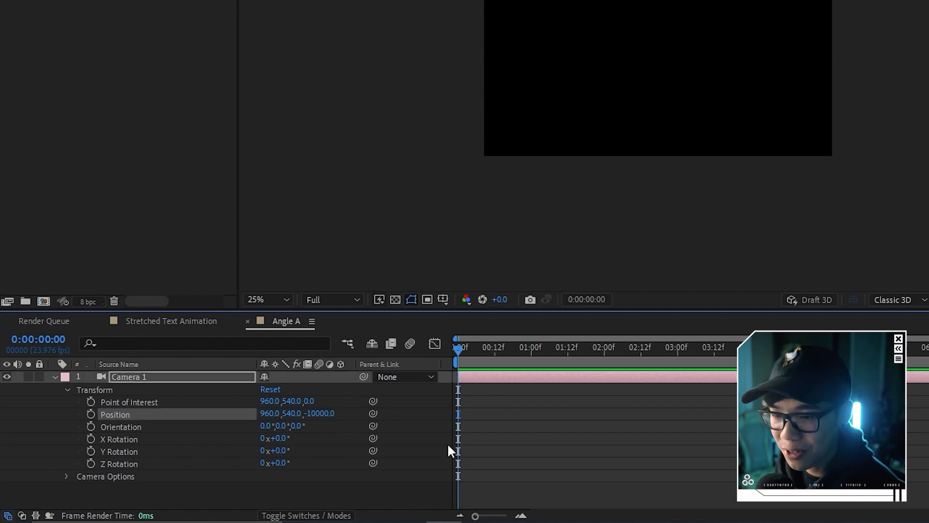
Step: Set the camera's Zoom to 10000 pixels in its Camera Options
left_click(67, 477)
scroll(73, 450, "down", 5)
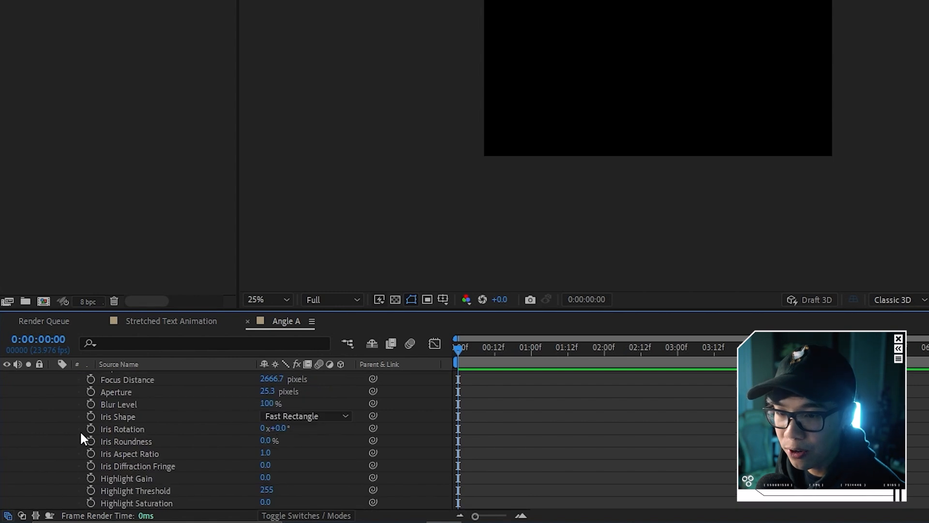
scroll(275, 410, "up", 2)
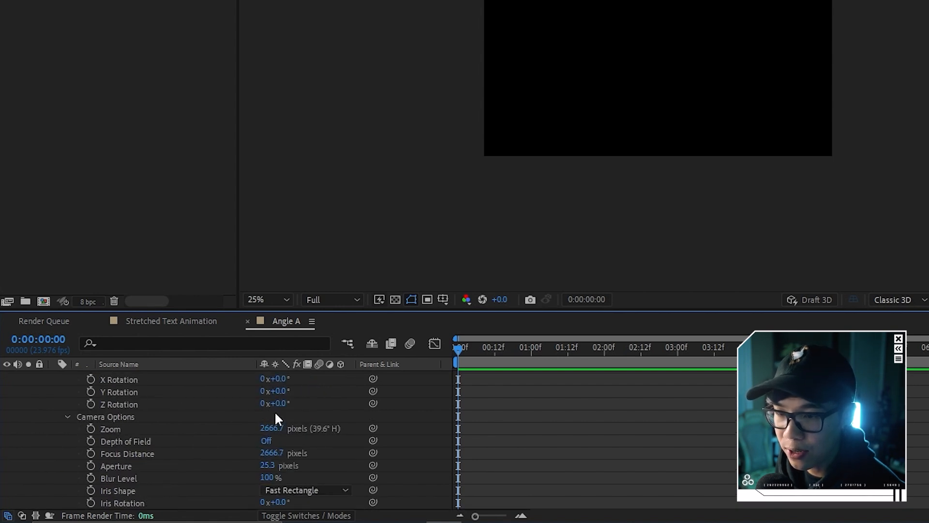
left_click(275, 429)
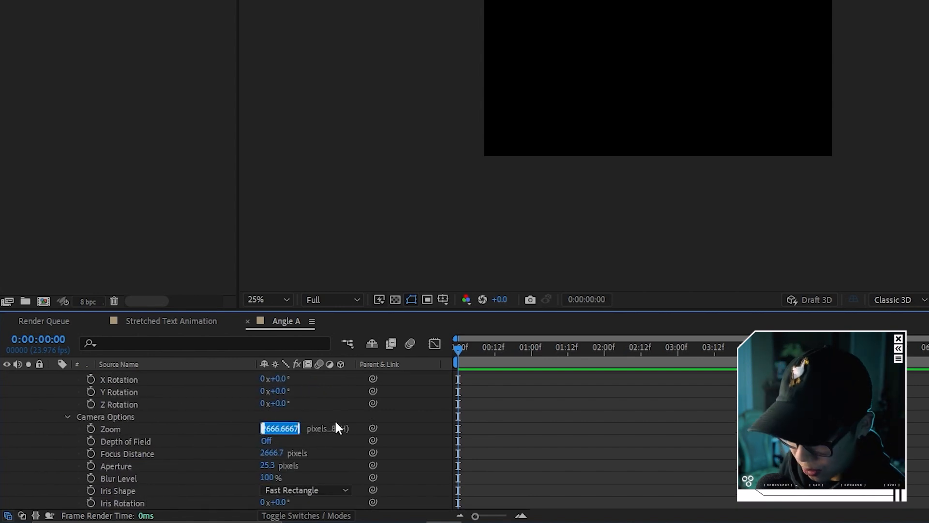
type("10000")
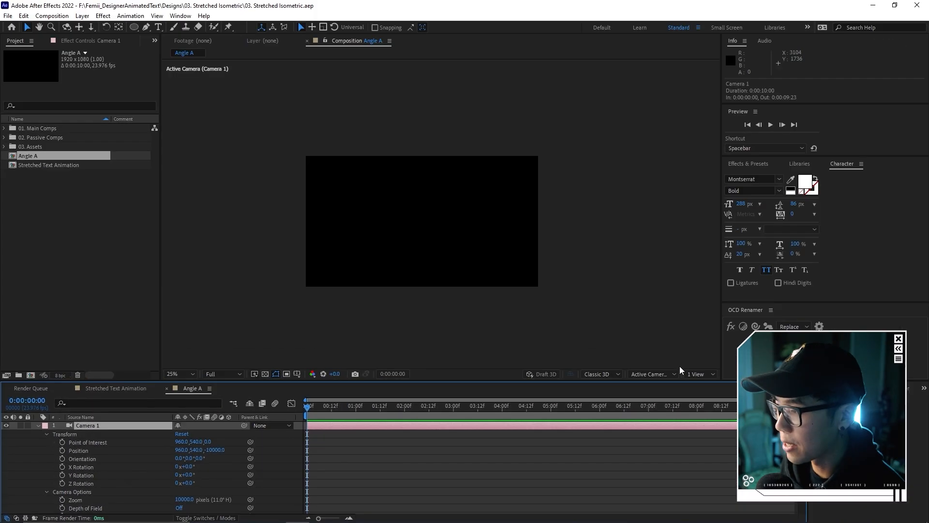
Step: Examine the camera's distance and field of view from the Top view of the Angle A composition
left_click(648, 374)
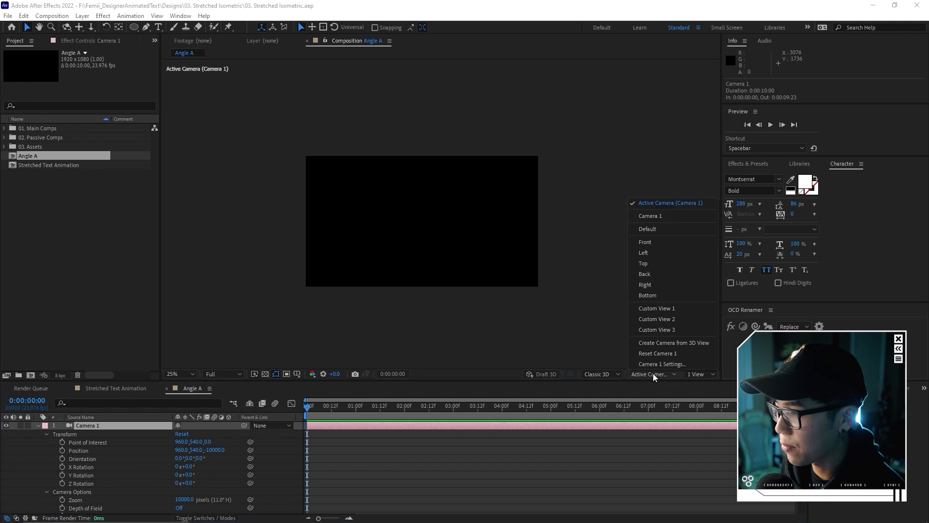
left_click(657, 265)
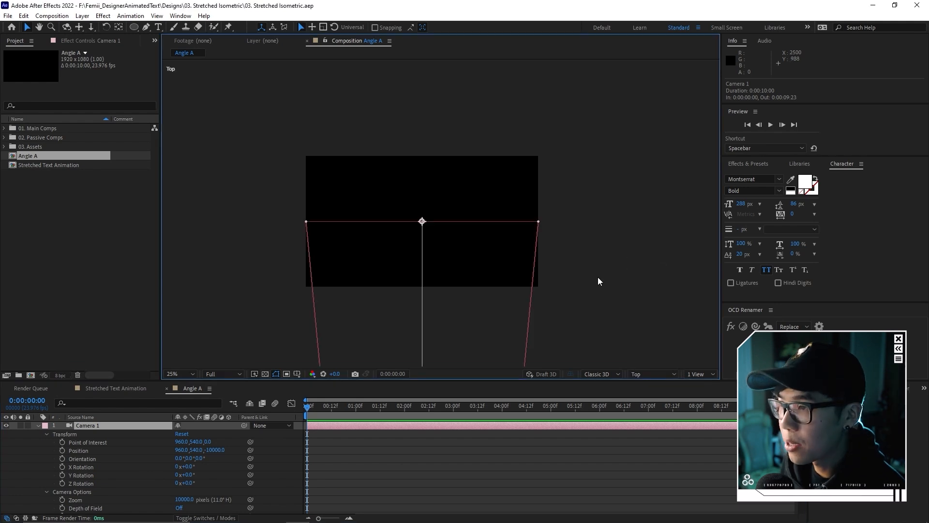
key("comma")
key("comma")
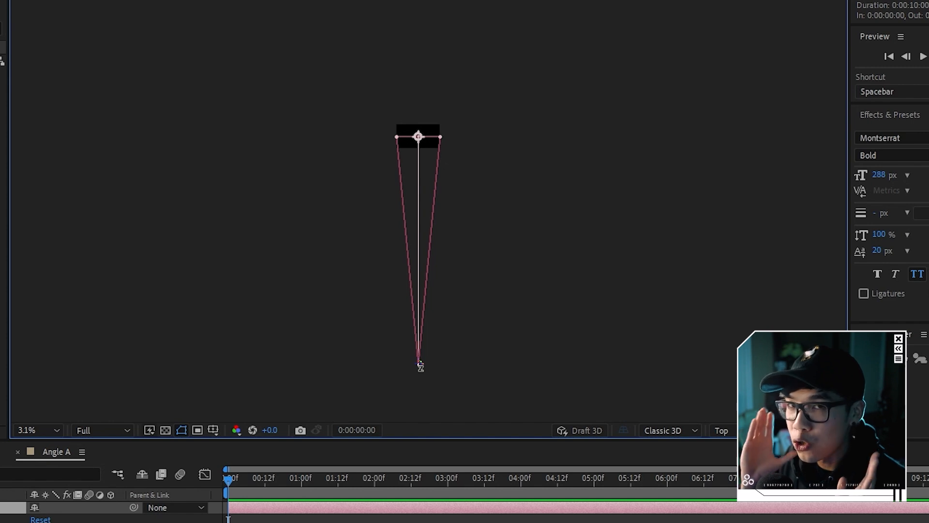
scroll(421, 160, "up", 2)
left_click_drag(421, 95, 426, 194)
scroll(442, 237, "up", 1)
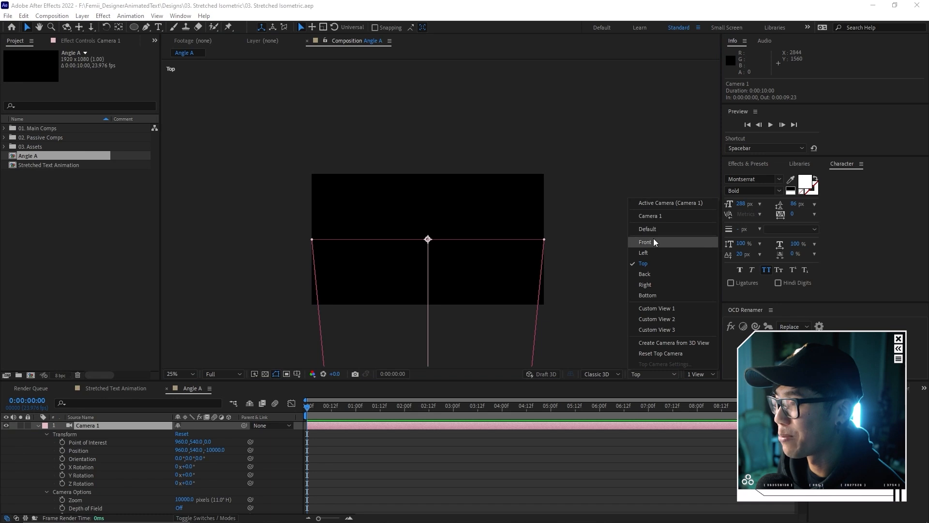
Step: Return the composition viewer to the Active Camera view and collapse the camera layer's properties
left_click(643, 242)
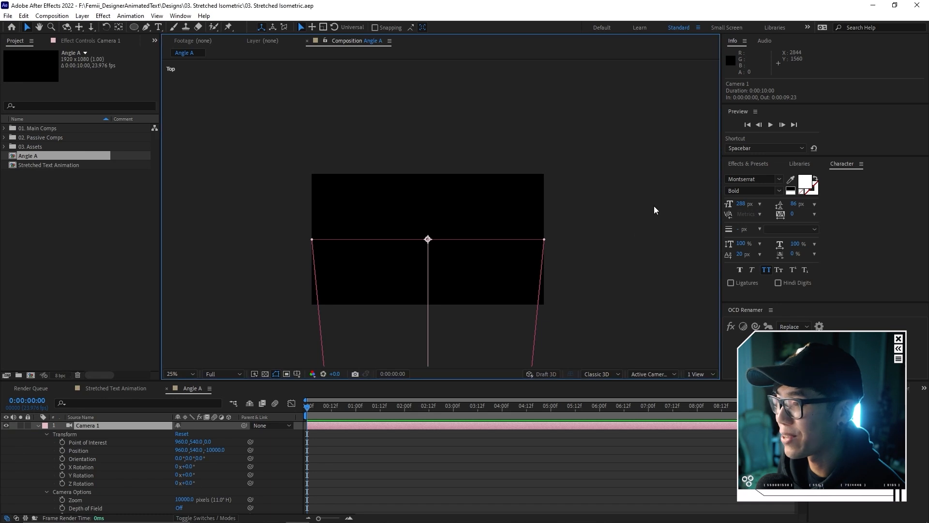
key("F12")
left_click(38, 426)
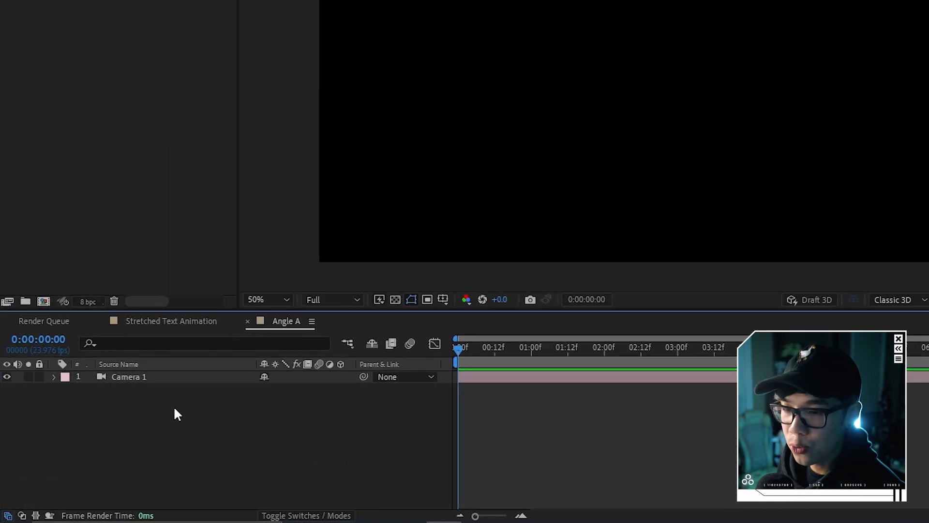
Step: Add a null object to the Angle A composition and rename it Camera Control
right_click(118, 444)
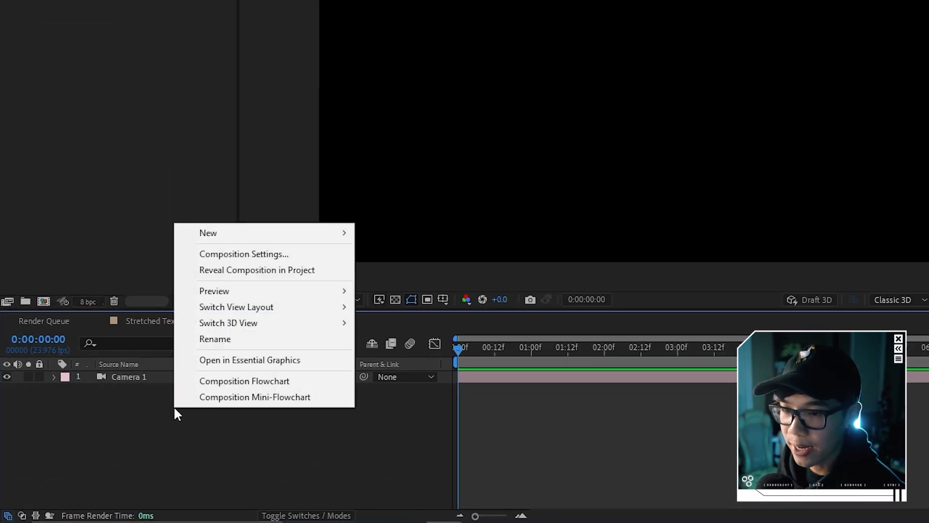
mouse_move(315, 236)
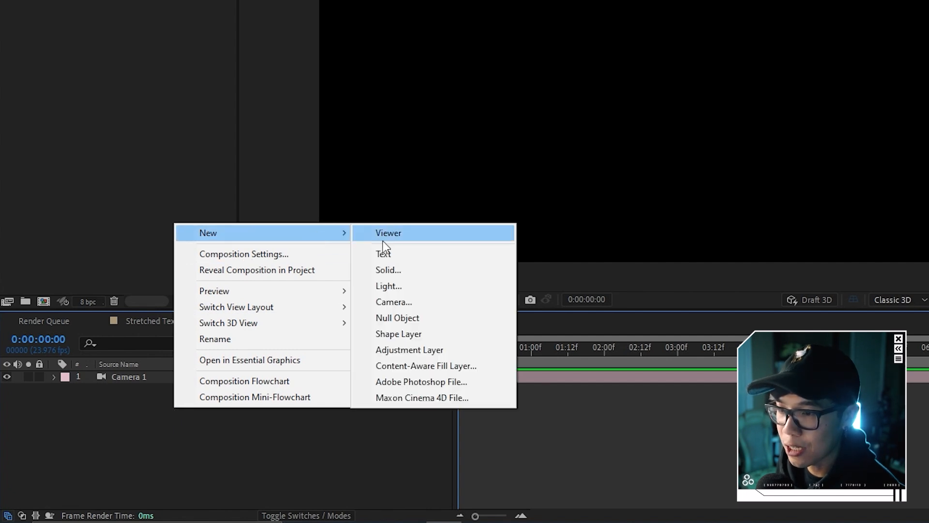
left_click(429, 317)
right_click(198, 376)
left_click(254, 351)
type("Camera")
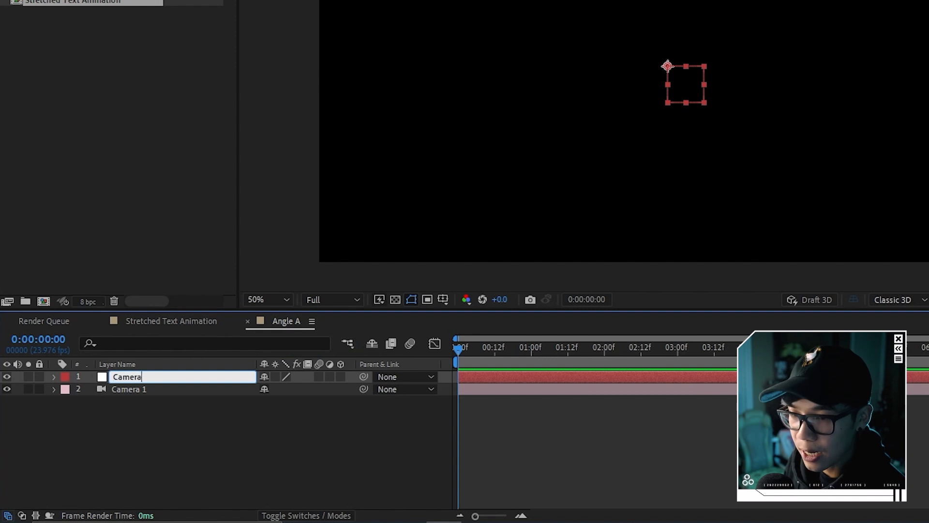
type(" Control")
key("Return")
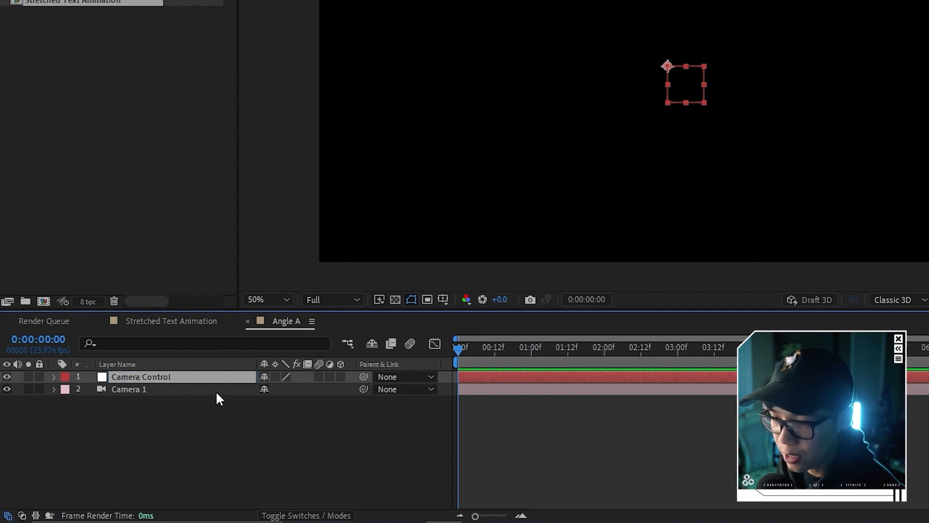
Step: Parent Camera 1 to the Camera Control layer and make Camera Control a 3D layer
left_click(258, 406)
left_click_drag(364, 390, 228, 370)
left_click(228, 375)
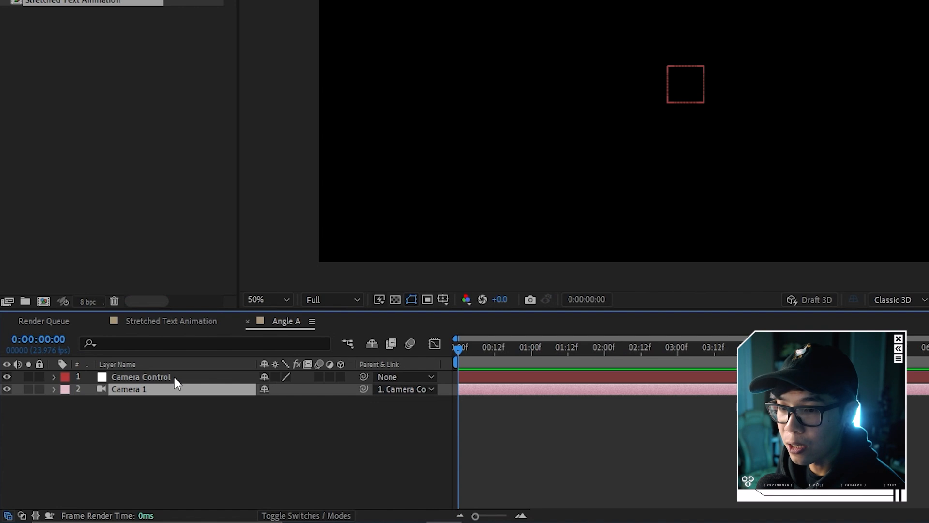
left_click(174, 376)
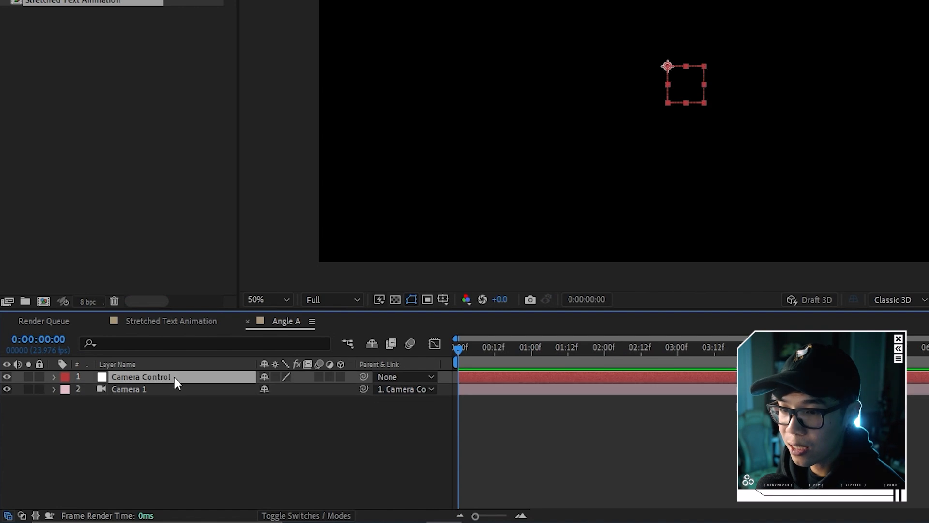
left_click(341, 376)
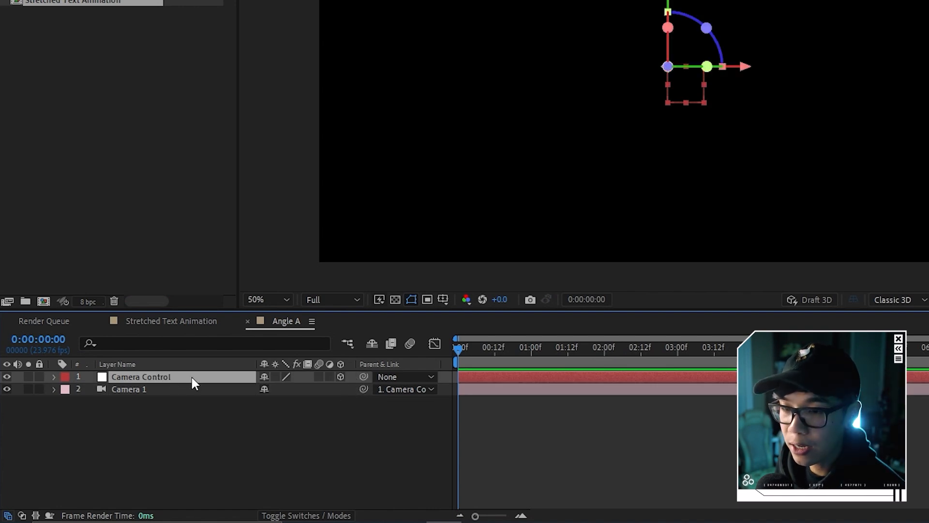
Step: Set the Camera Control layer's orientation to 45°, 35°, 30°
key("r")
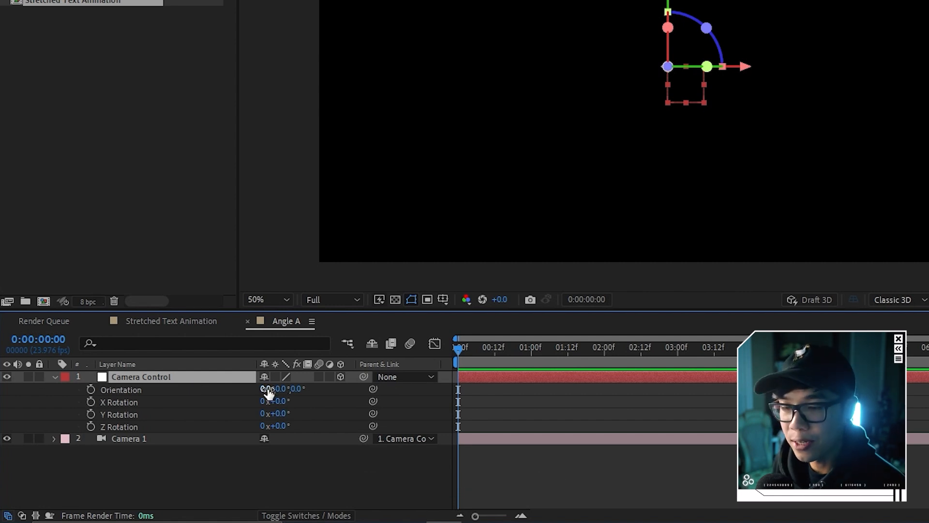
left_click(268, 390)
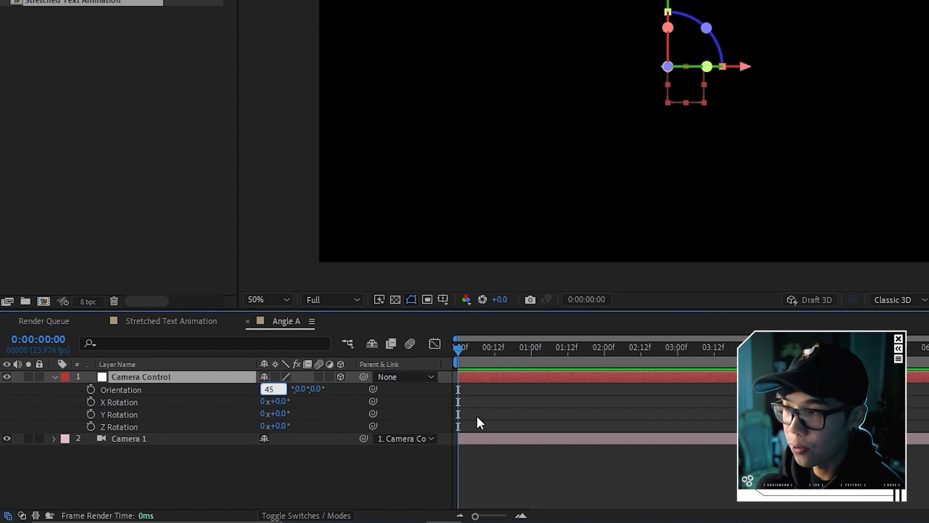
type("45")
key("Return")
left_click(291, 396)
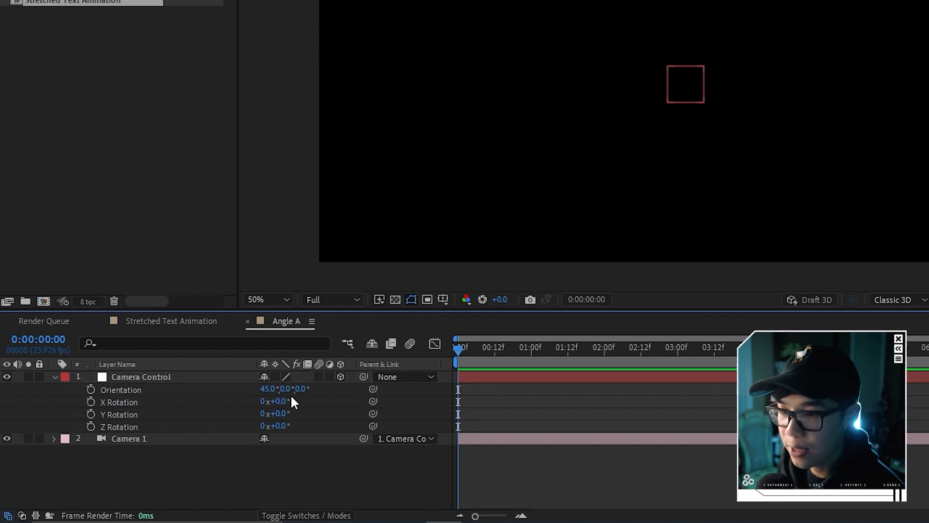
type("35")
key("Return")
left_click(305, 390)
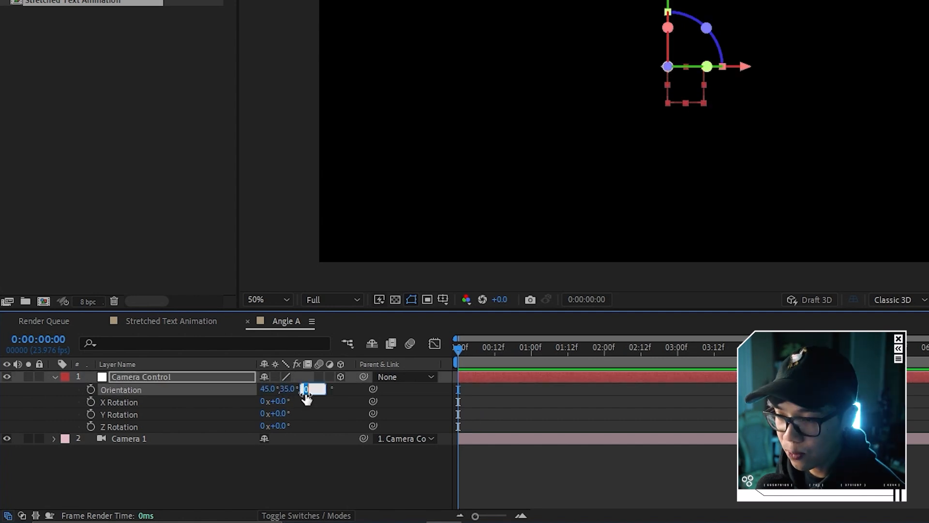
type("30")
left_click(527, 406)
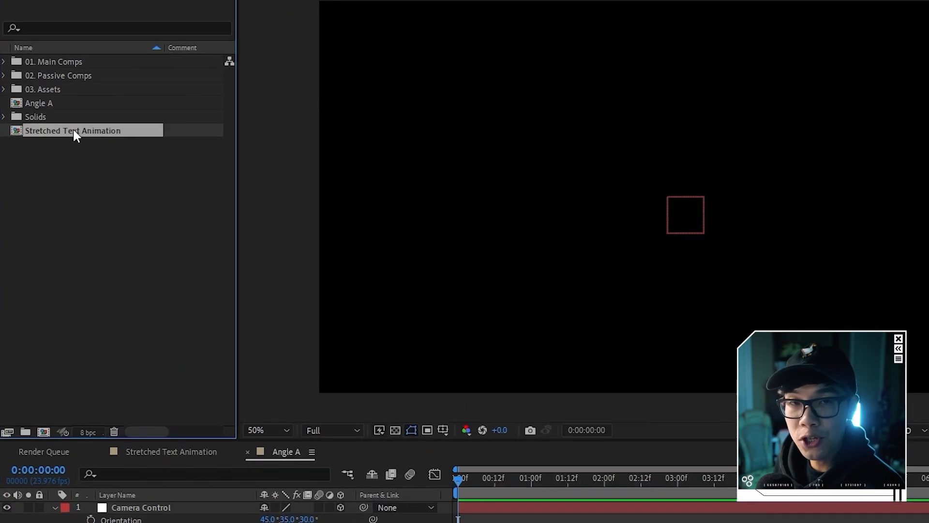
Step: Add the Stretched Text Animation comp as the uppermost layer of Angle A and make it a 3D layer
left_click_drag(73, 130, 223, 507)
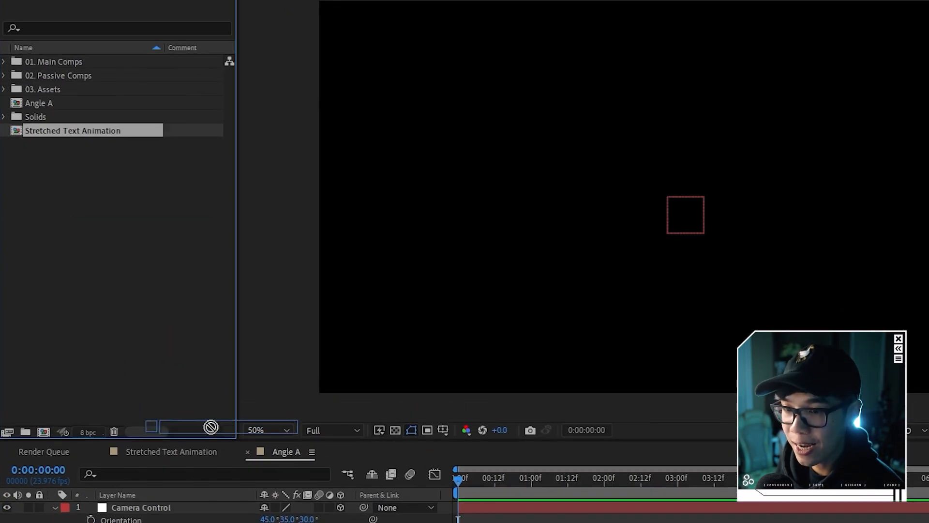
left_click_drag(223, 375, 224, 377)
left_click_drag(485, 358, 602, 369)
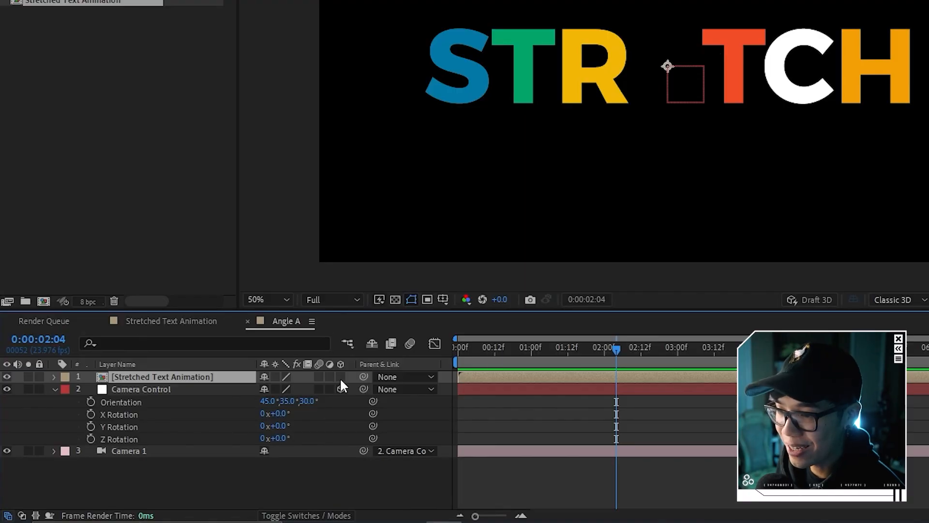
left_click(341, 380)
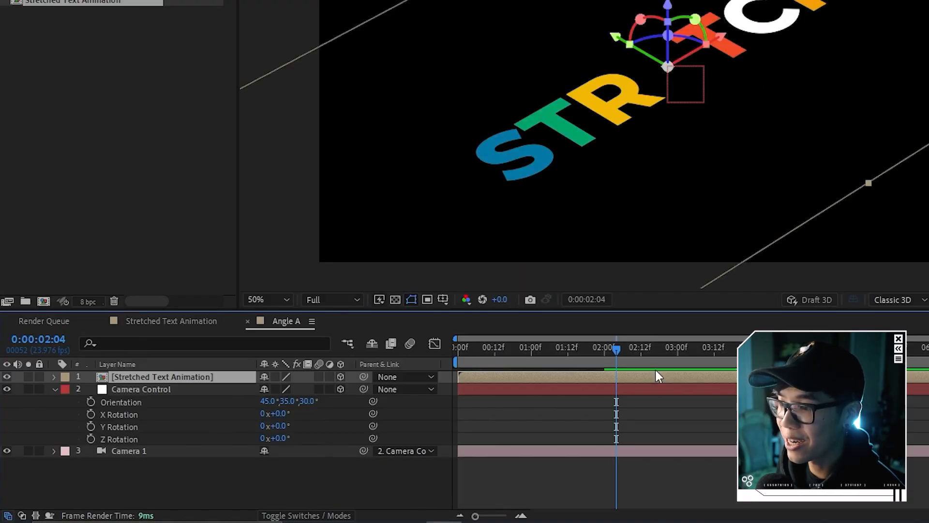
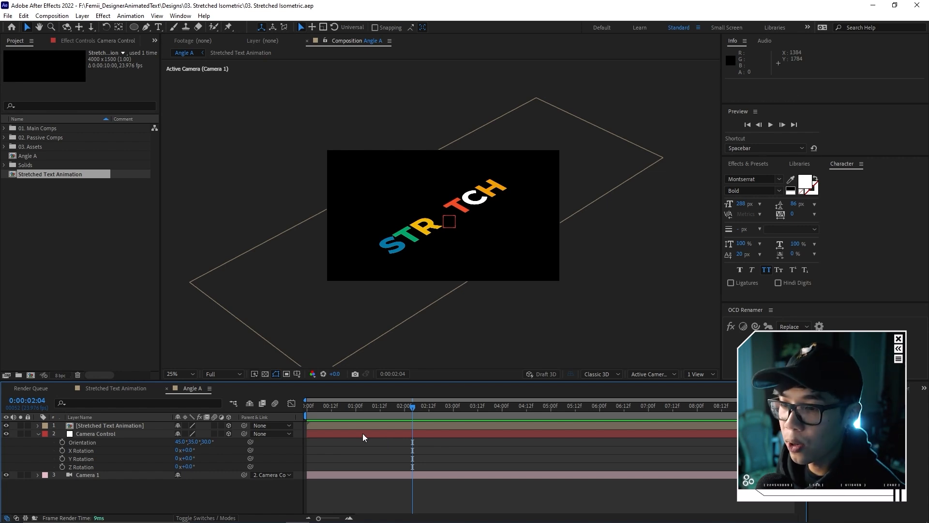
Step: Change the Camera Control layer's X orientation to 315°
left_click(365, 435)
left_click_drag(178, 441, 150, 440)
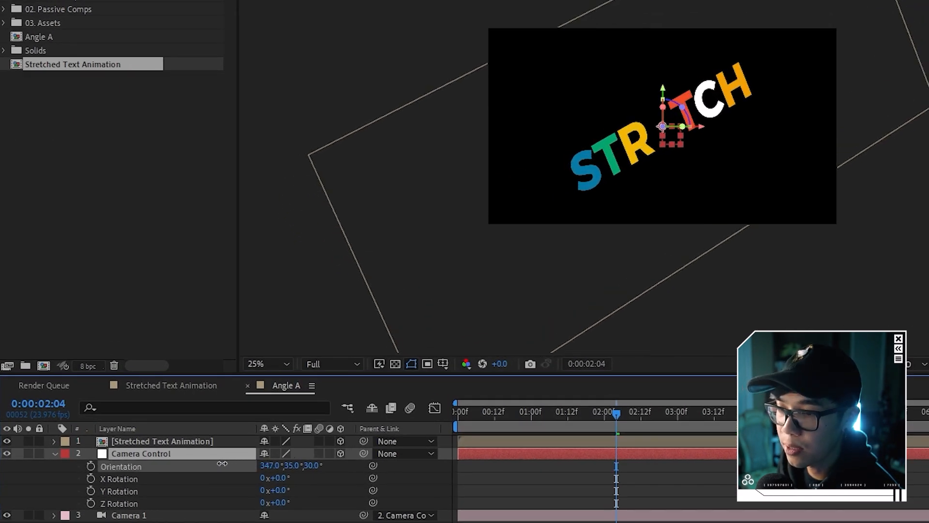
left_click_drag(222, 463, 198, 462)
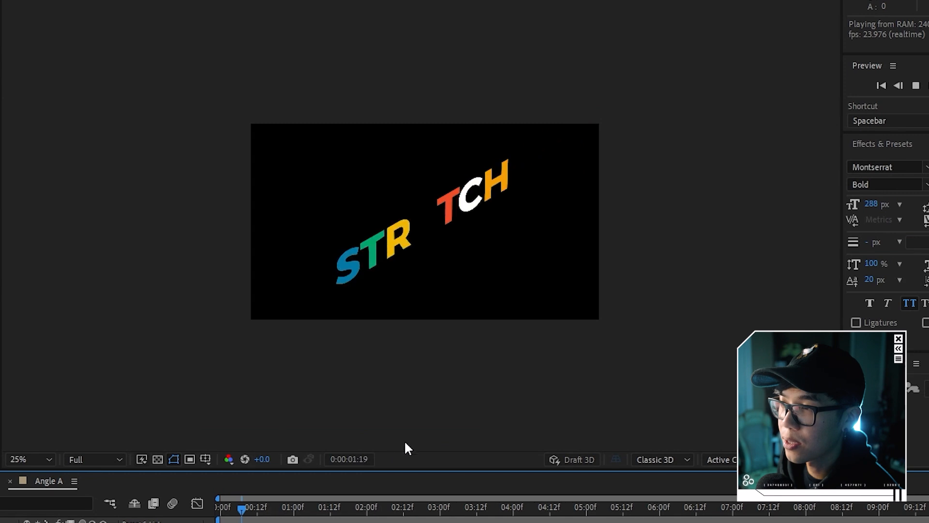
Step: Scale the Stretched Text Animation layer uniformly to 80%
left_click(606, 412)
left_click_drag(372, 505, 382, 505)
scroll(408, 223, "up", 2)
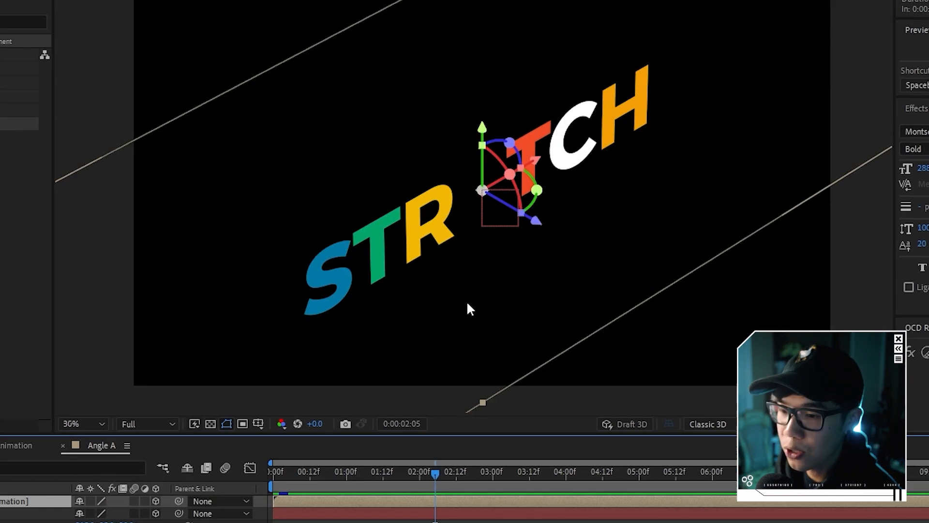
scroll(415, 343, "down", 2)
key("s")
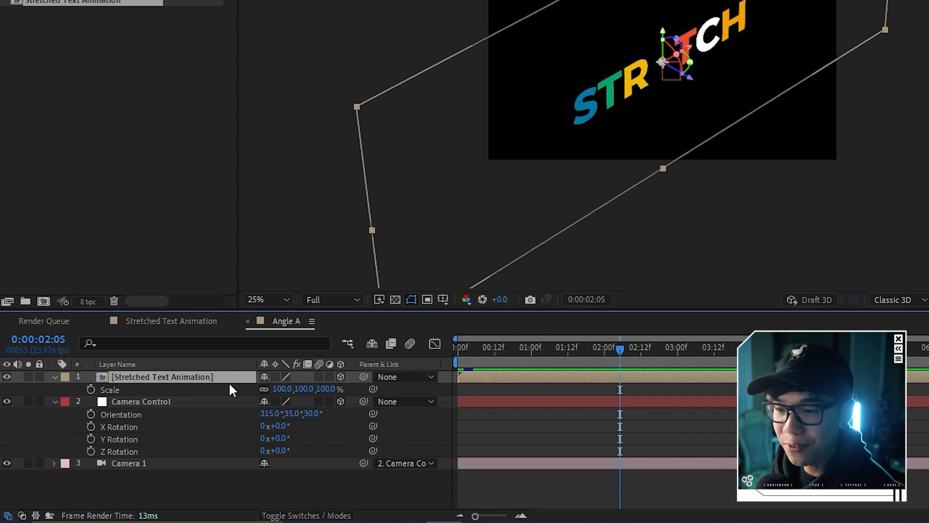
left_click_drag(281, 391, 264, 389)
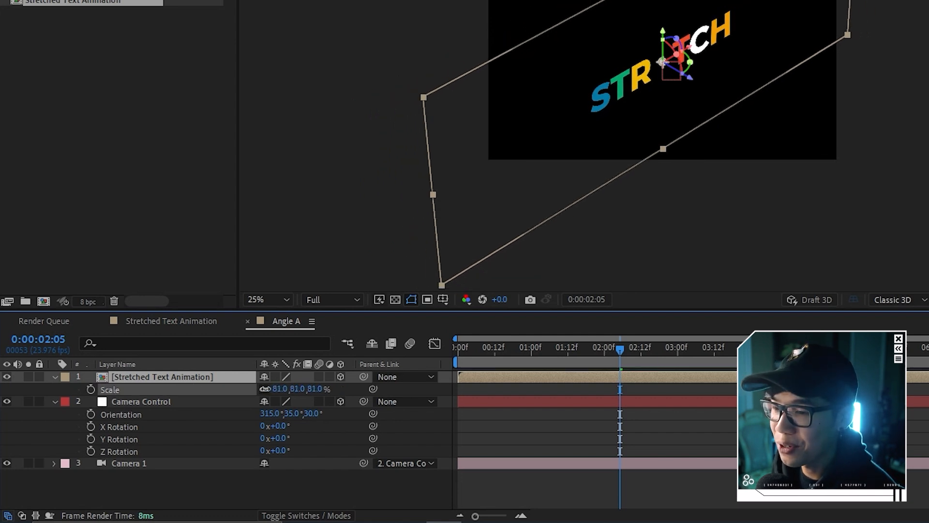
left_click(280, 389)
type("80")
key("Return")
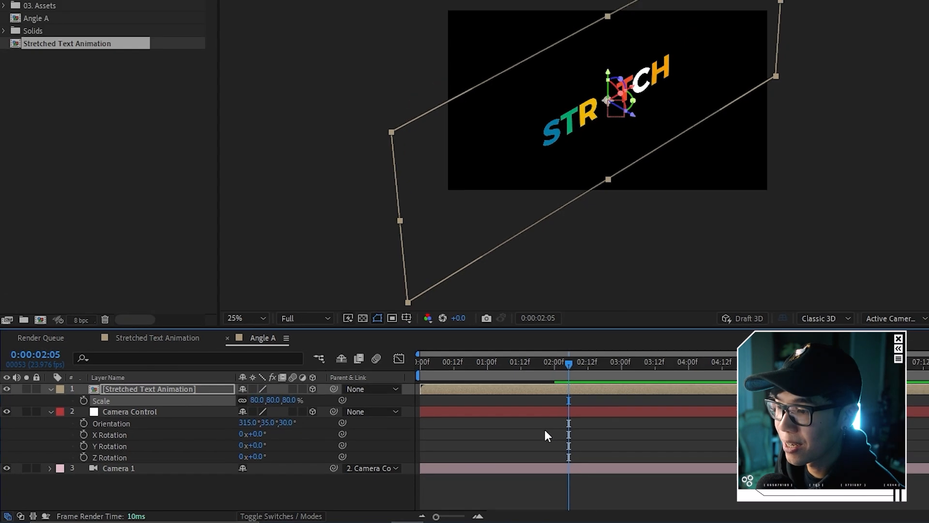
Step: Play back the Angle A animation from near its start to check the isometric text
left_click(595, 419)
left_click_drag(579, 356, 523, 340)
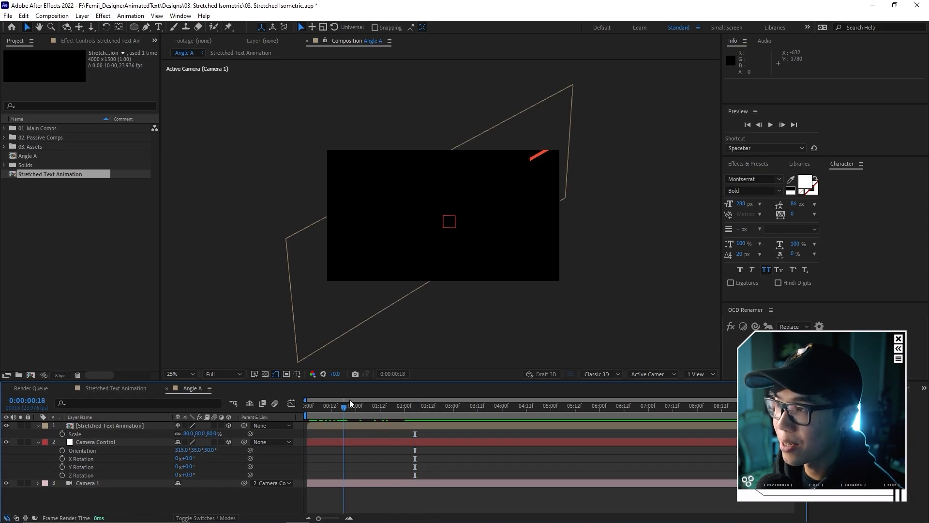
left_click_drag(350, 401, 329, 406)
key("space")
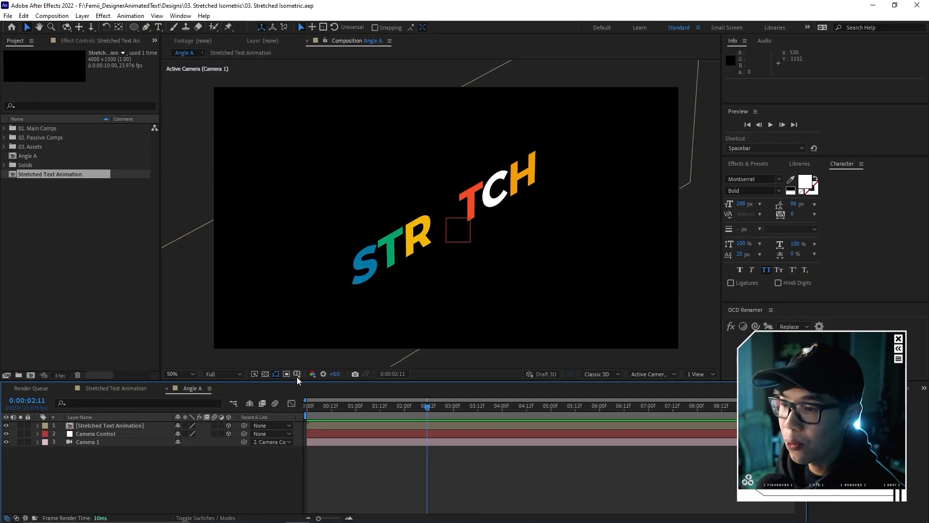
left_click(266, 373)
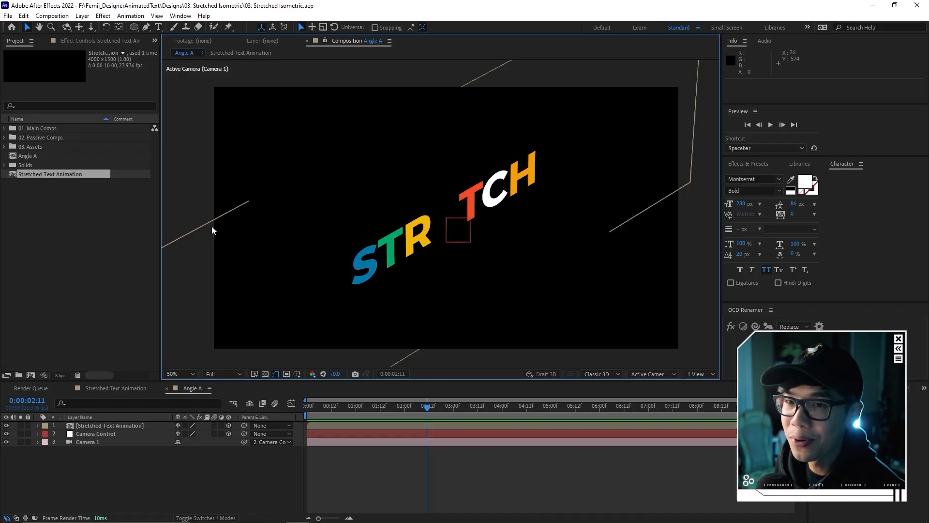
Step: Duplicate the Angle A composition in the project and rename the copy Angle B
left_click(28, 155)
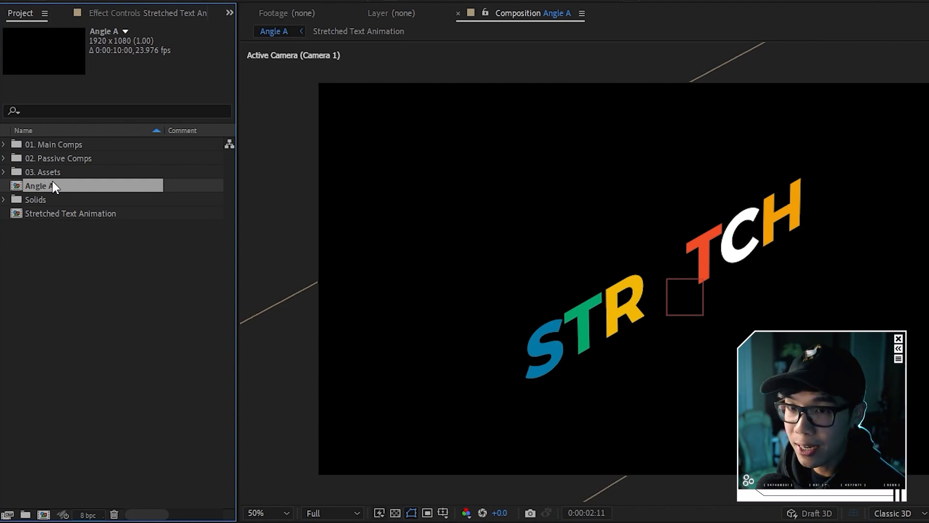
key("ctrl+d")
right_click(55, 202)
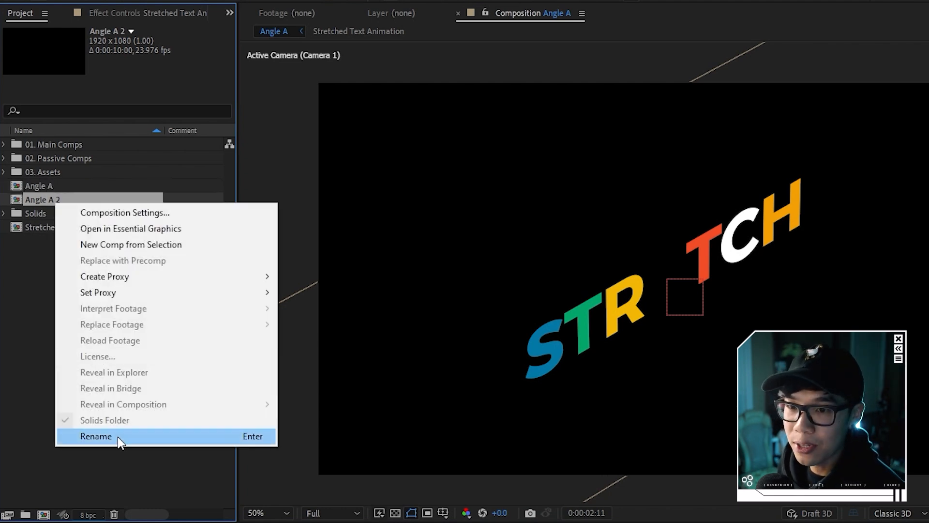
left_click(118, 437)
left_click_drag(55, 199, 159, 208)
key("BackSpace")
key("BackSpace")
type("B")
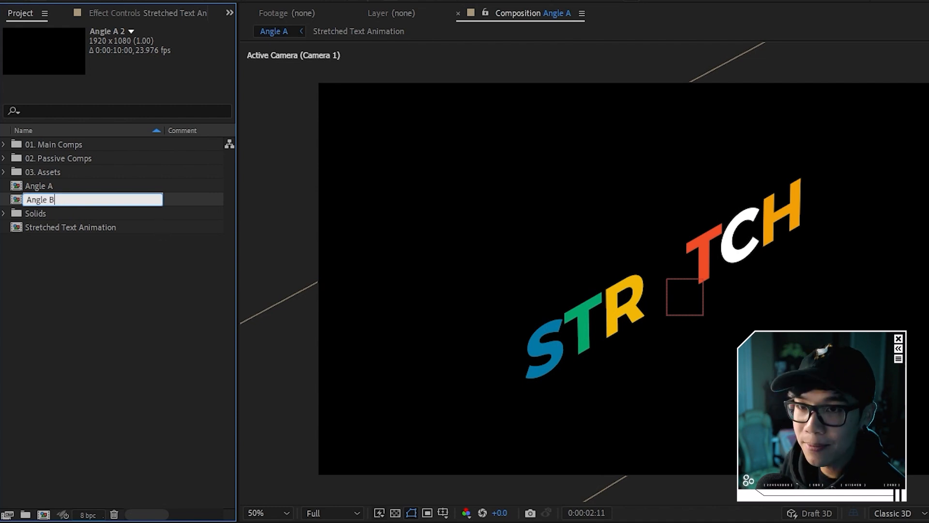
key("Return")
Step: Open Angle B and set its Camera Control layer's orientation to 45°, 35°, 330°
double_click(47, 199)
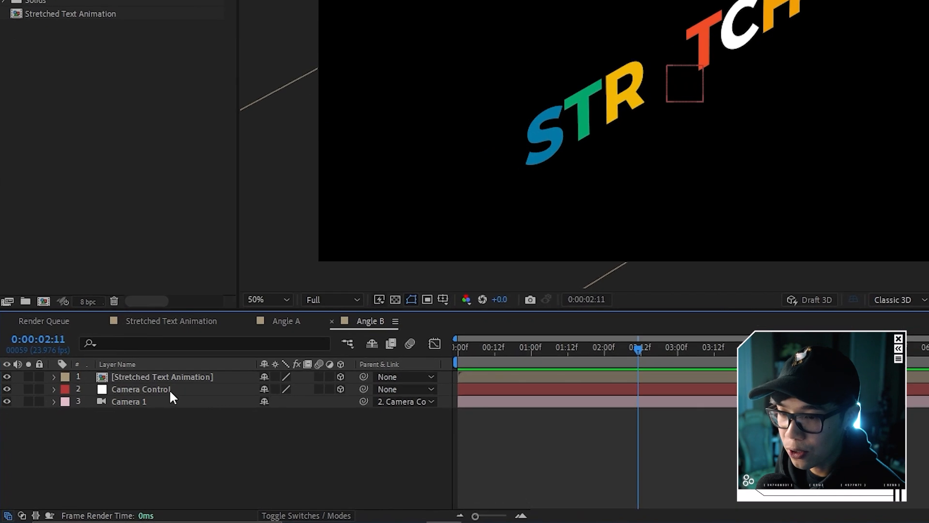
left_click(169, 388)
key("r")
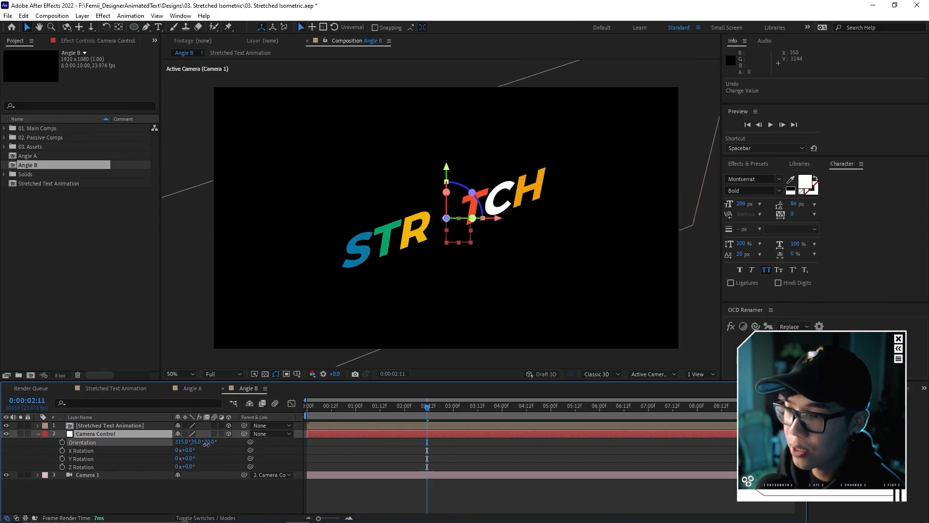
mouse_move(206, 444)
left_mouse_down()
mouse_move(181, 444)
mouse_move(217, 435)
left_mouse_up()
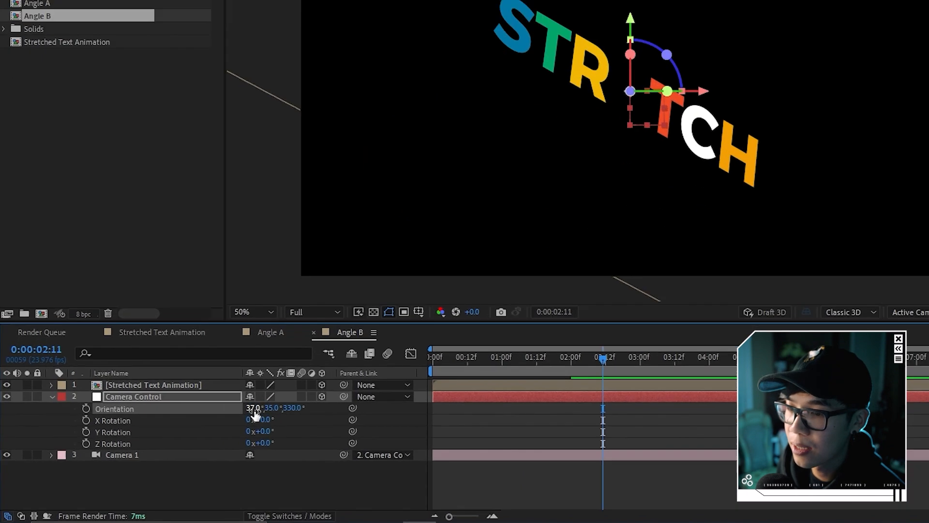
left_click(179, 441)
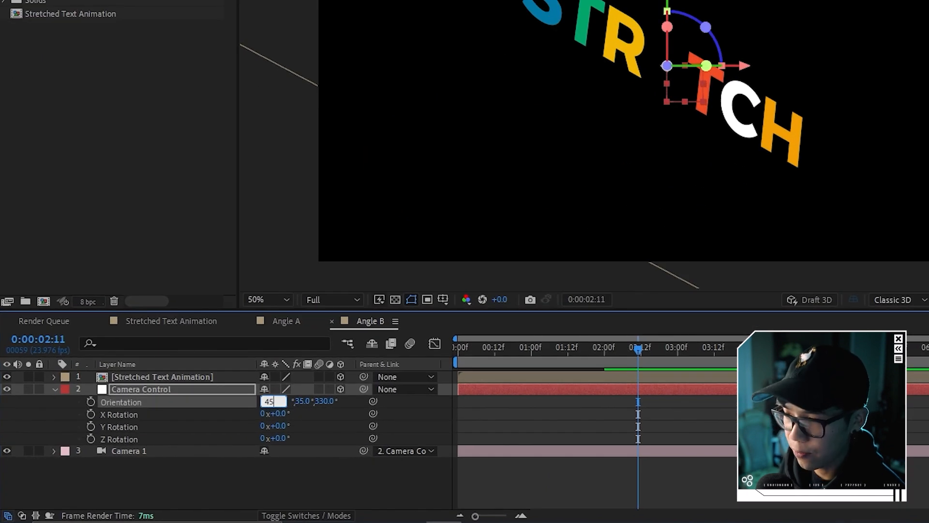
type("45")
key("Return")
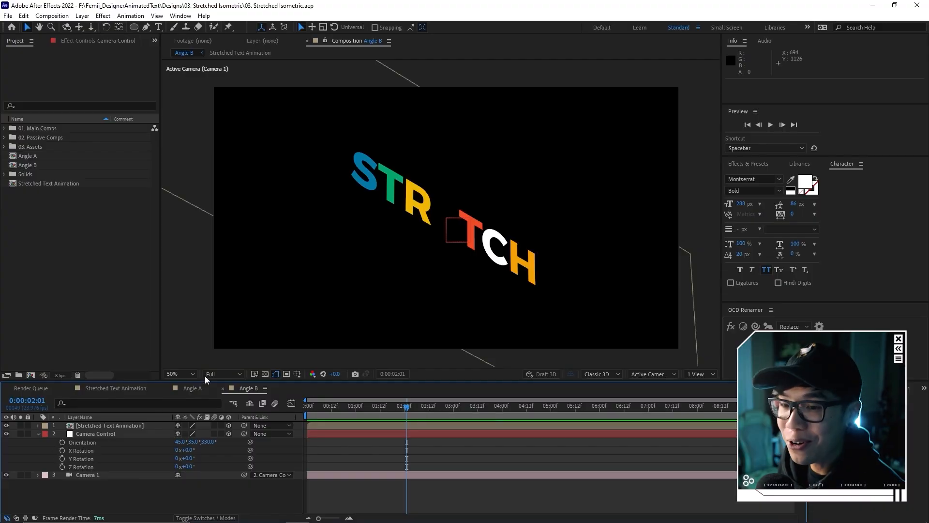
Step: Create a 1920 x 1080, 10-second composition named "01. Stretched Animation - Main"
left_click(72, 356)
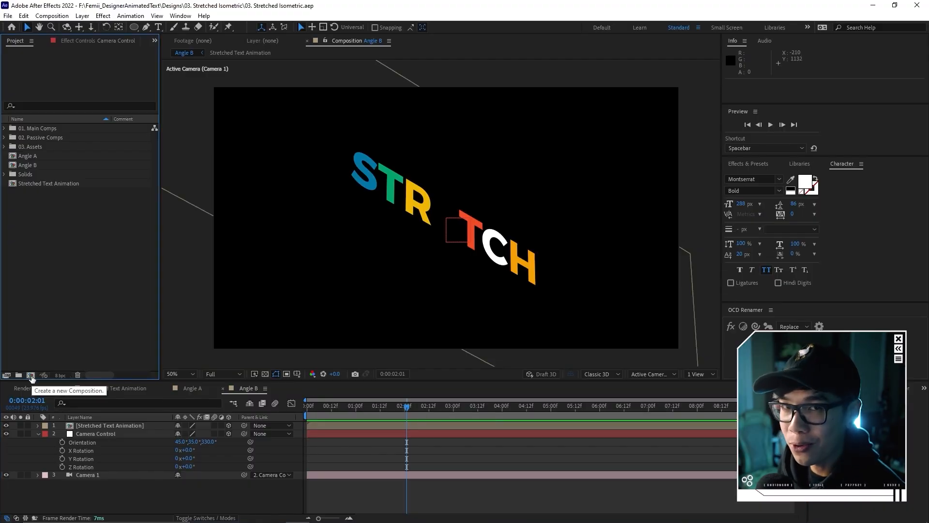
left_click(30, 376)
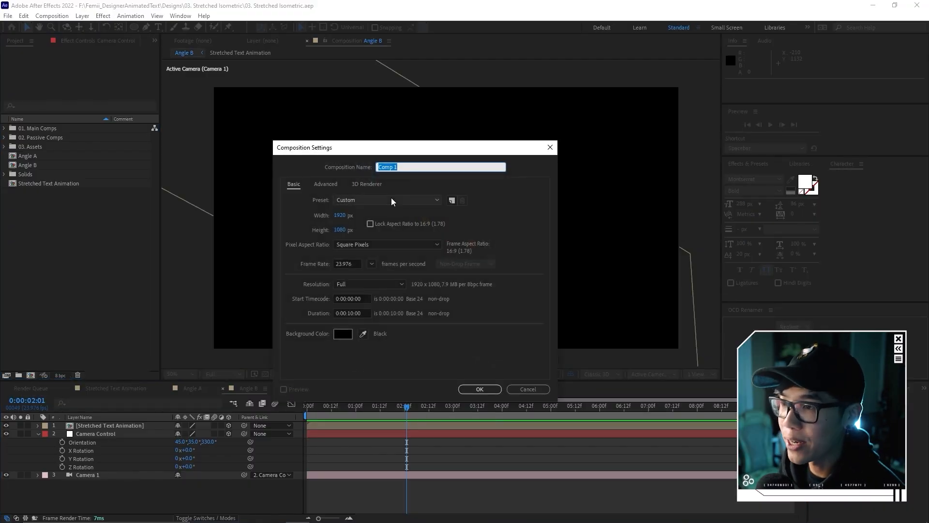
type("01. Stretched Anim")
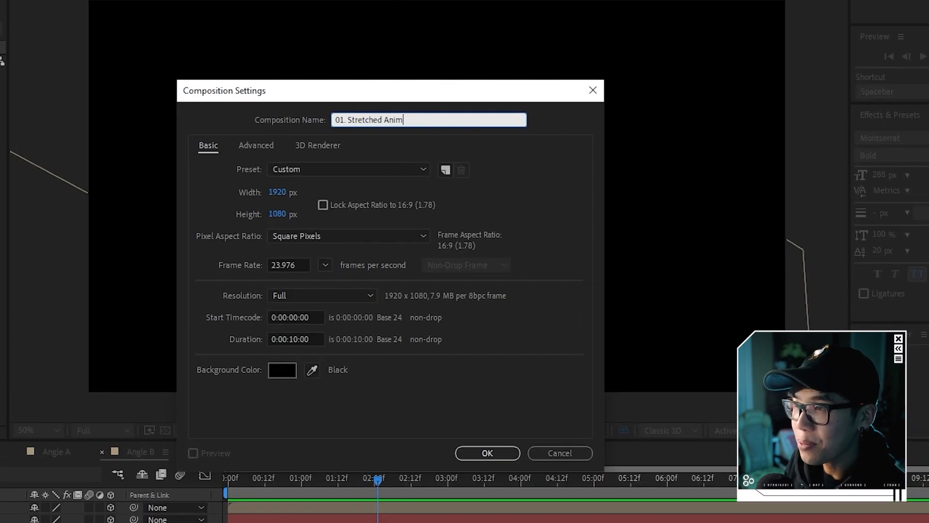
type("ation - Main")
key("Return")
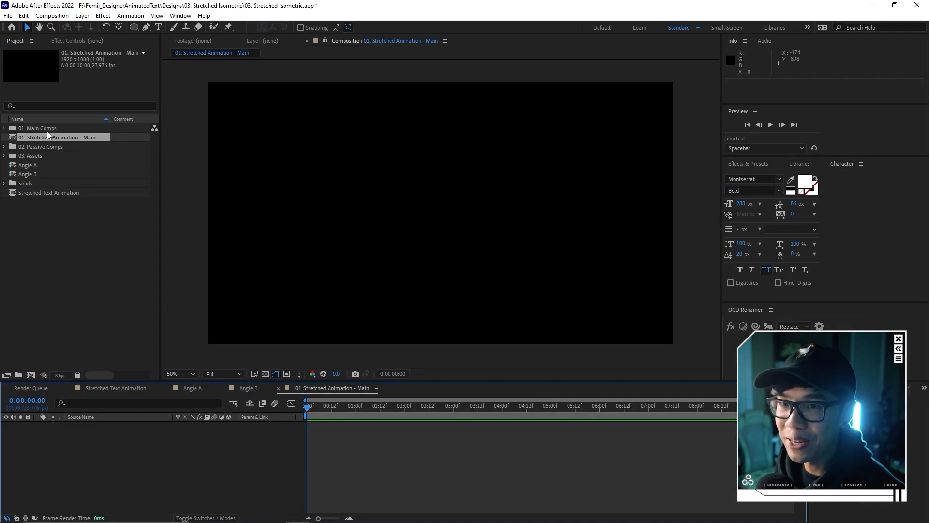
Step: File the main composition under 01. Main Comps and Angle A, Angle B and Stretched Text Animation under 02. Passive Comps, then expand both folders
left_click_drag(48, 132, 42, 129)
left_click(30, 157)
left_click(44, 244, "ctrl")
left_click(52, 270, "ctrl")
left_click_drag(47, 243, 60, 215)
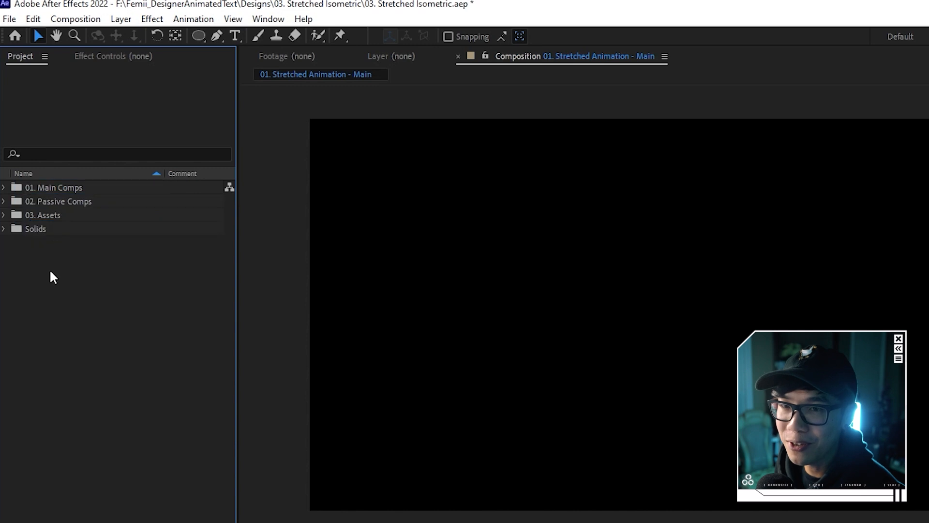
left_click(4, 188)
left_click(5, 215)
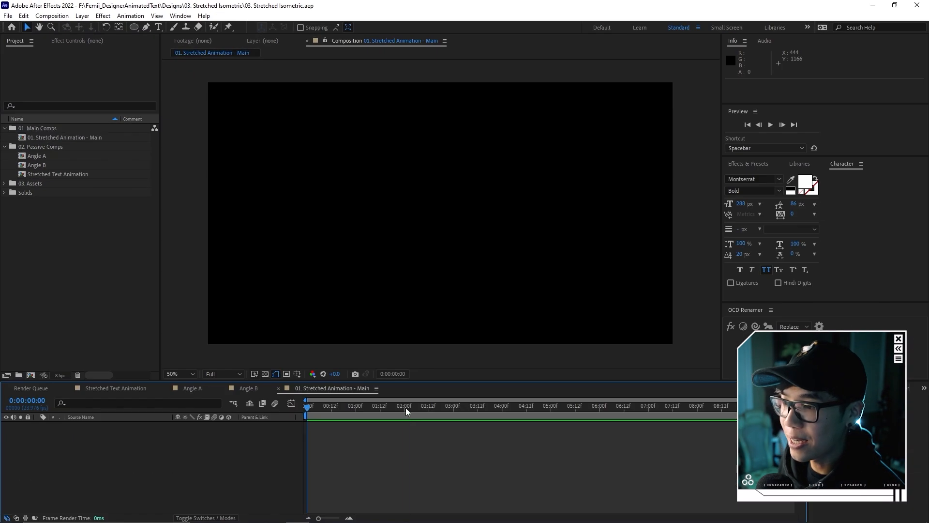
Step: Add the Angle A and Angle B compositions as layers in the main composition, with Angle B beneath Angle A
left_click_drag(343, 407, 306, 408)
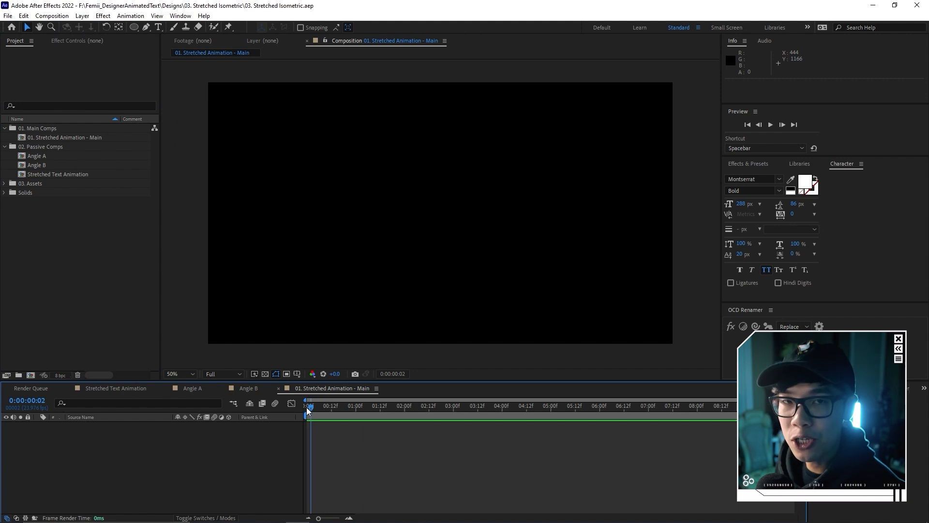
left_click_drag(39, 159, 174, 431)
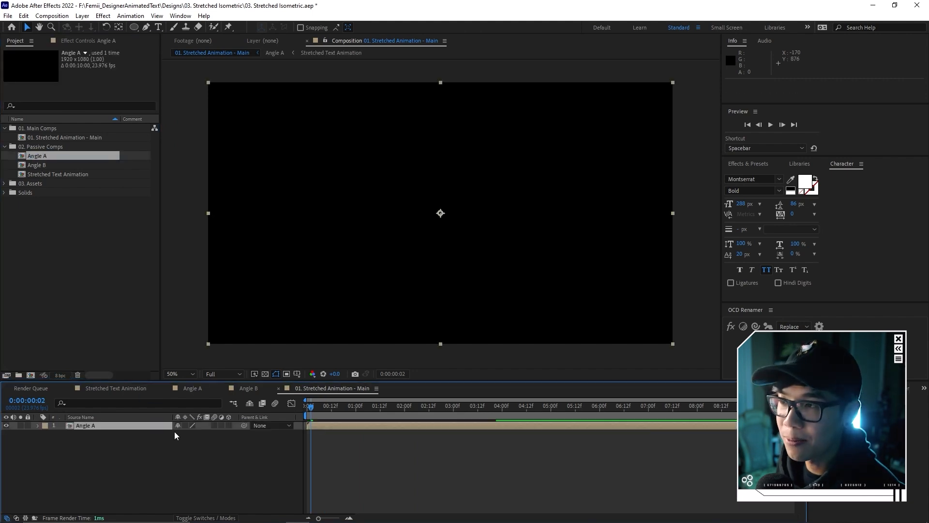
left_click(42, 166)
left_click_drag(42, 165, 169, 434)
Step: Go to 0:00:02:07 in the main composition and show the transparency grid behind the letters
left_click_drag(364, 419, 418, 418)
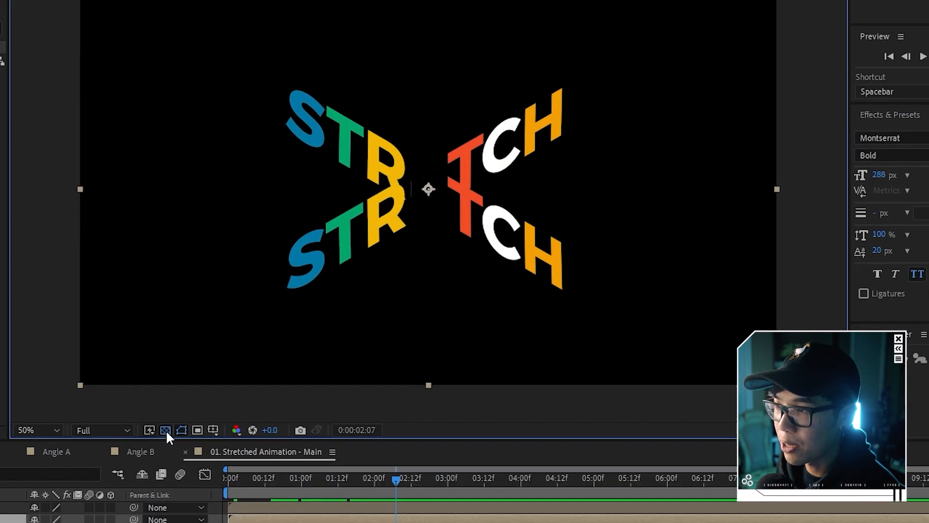
left_click(265, 374)
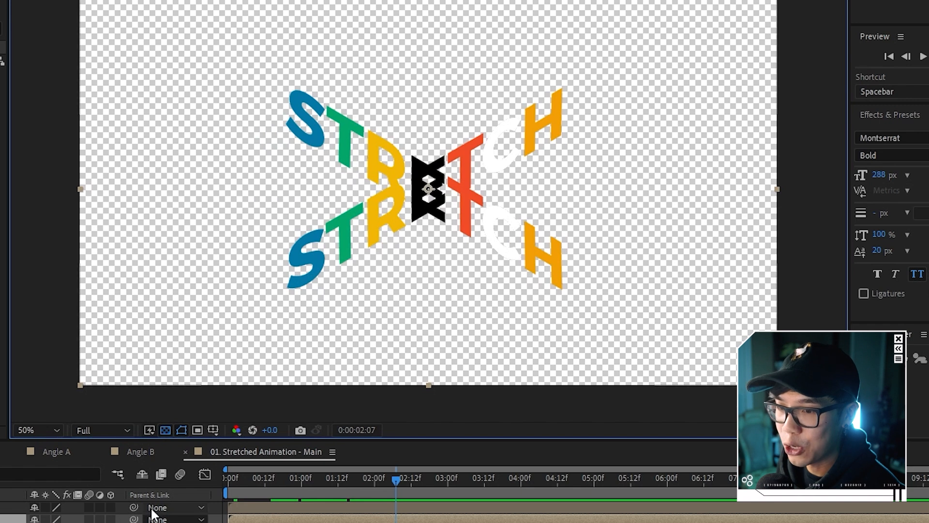
key("ctrl+shift+a")
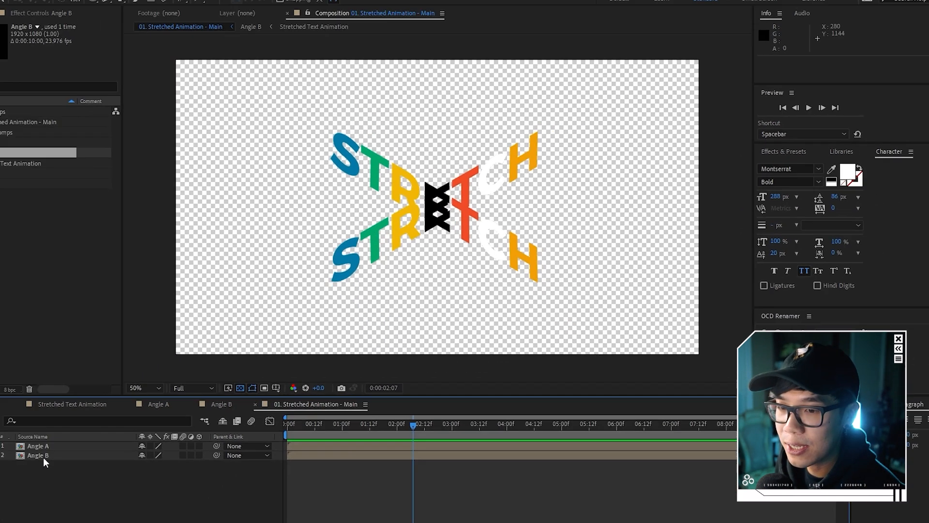
Step: Move the Angle B layer straight down to about 960, 592 and show the proportional grid over the composition
left_click(43, 457)
left_click_drag(491, 227, 484, 253)
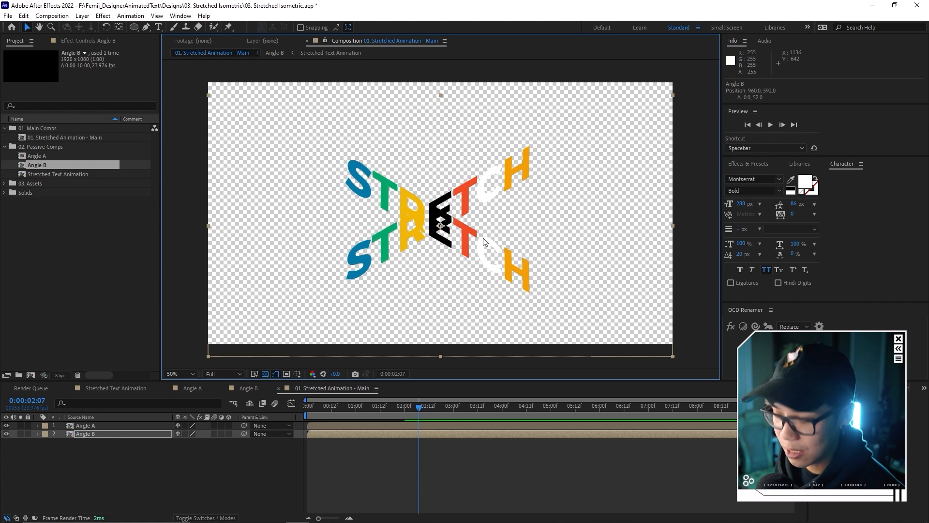
key("alt+apostrophe")
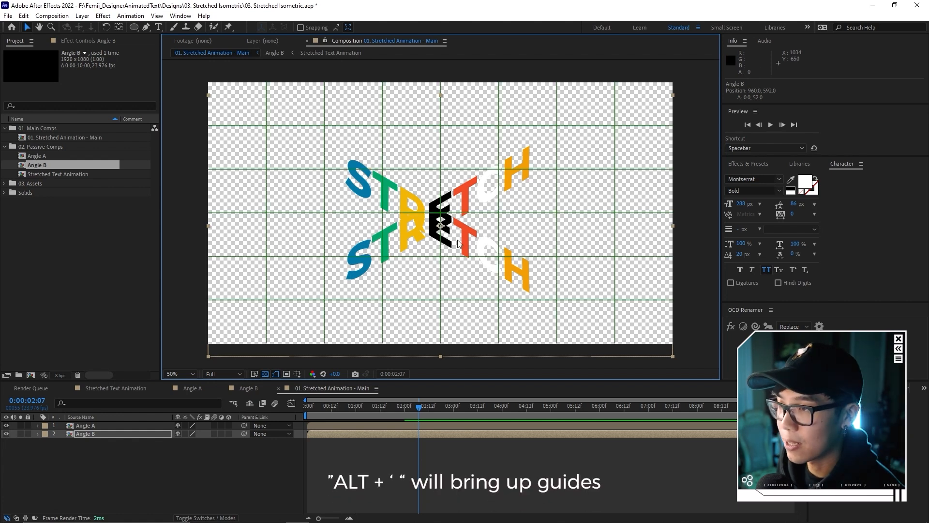
Step: Move Angle A and Angle B together straight up by about 48 px to centre them on the grid
left_click(116, 426, "shift")
left_click_drag(489, 220, 489, 201)
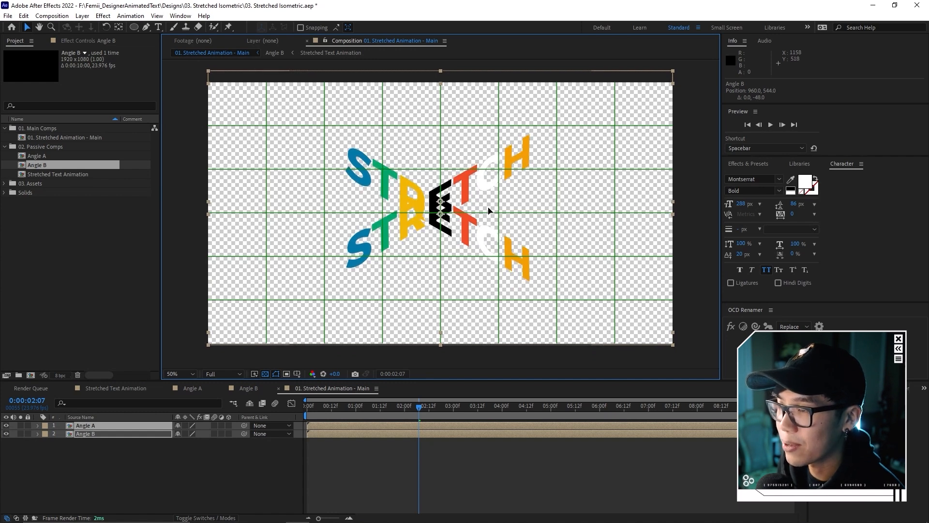
left_click(173, 458)
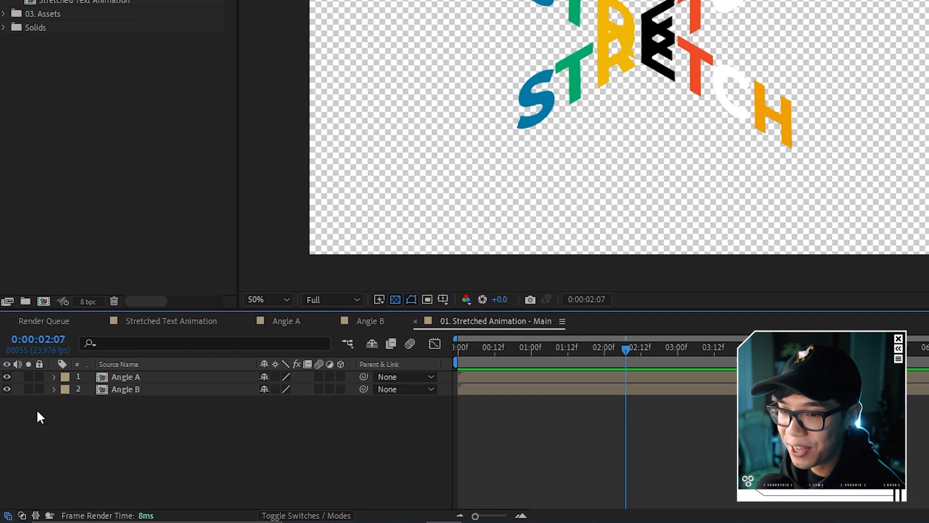
Step: Hide Angle B and draw a rectangular mask on Angle A around the letters S, T and R
left_click(7, 389)
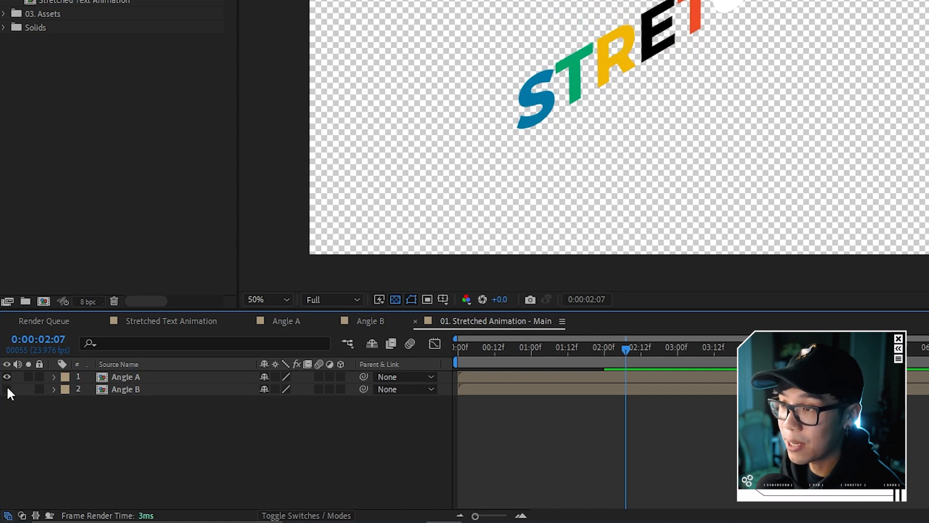
left_click(156, 380)
scroll(668, 75, "up", 2)
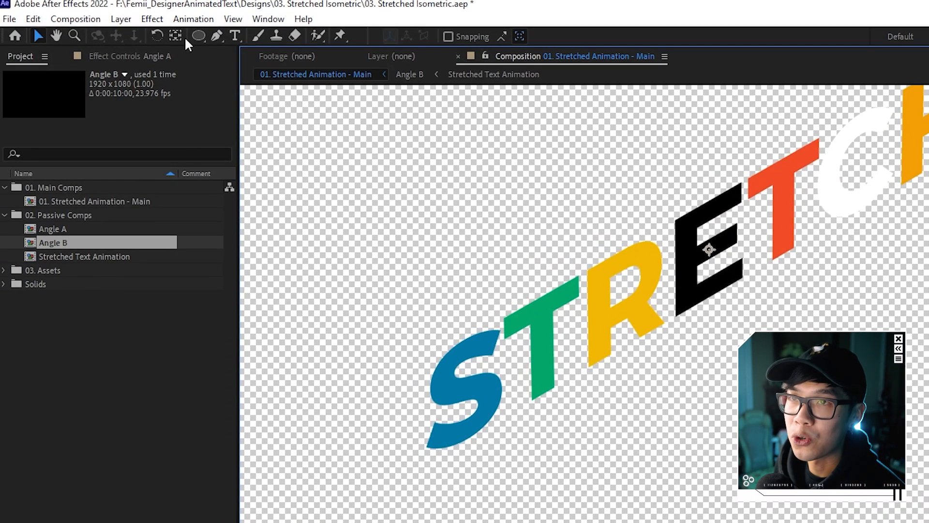
left_click(198, 35)
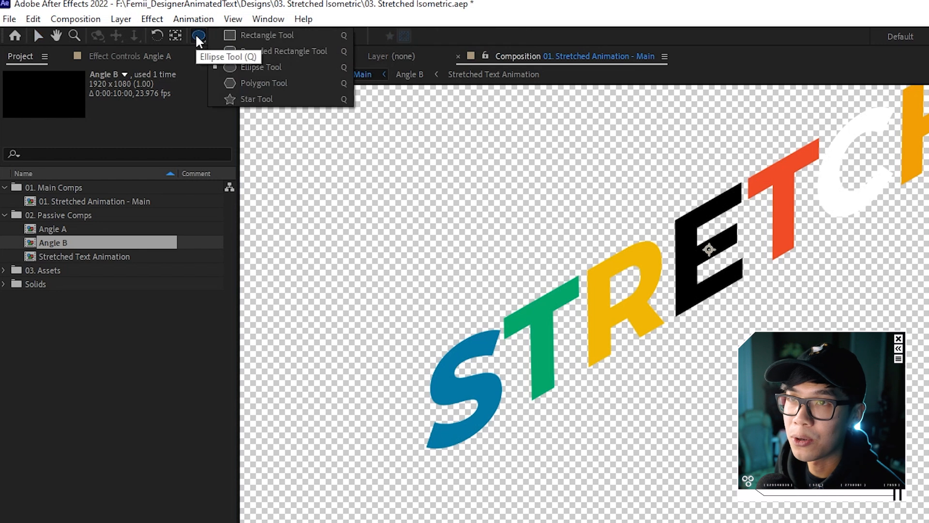
left_click(237, 37)
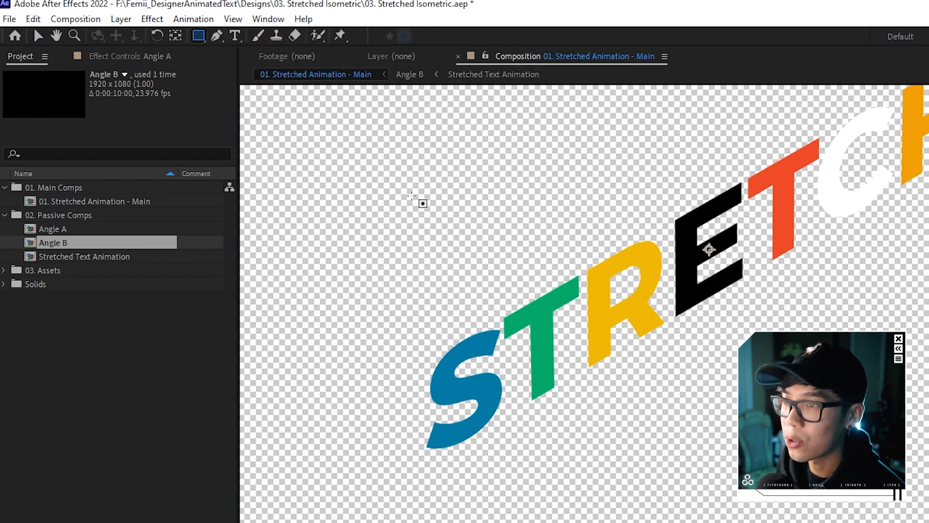
key("space")
left_click_drag(489, 406, 486, 405)
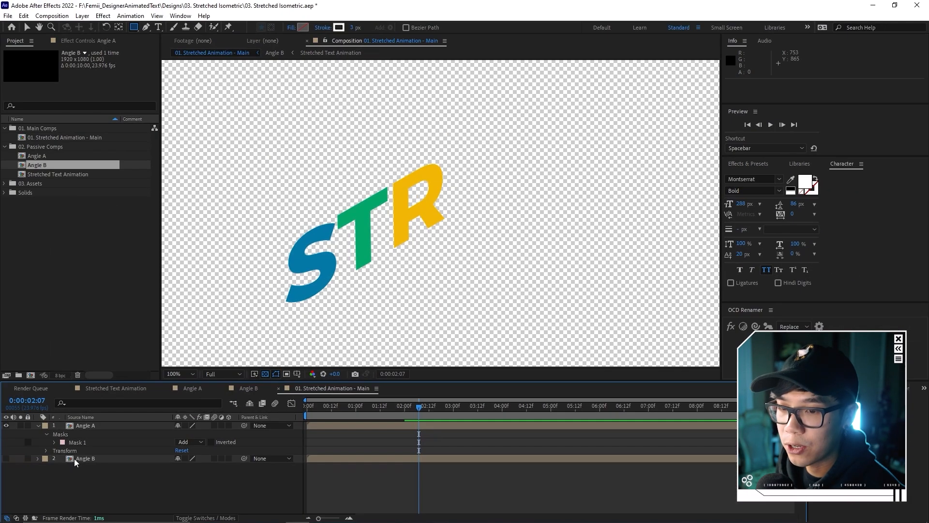
Step: Show Angle B again and draw a rectangular mask on it around the letters E and T
left_click(83, 458)
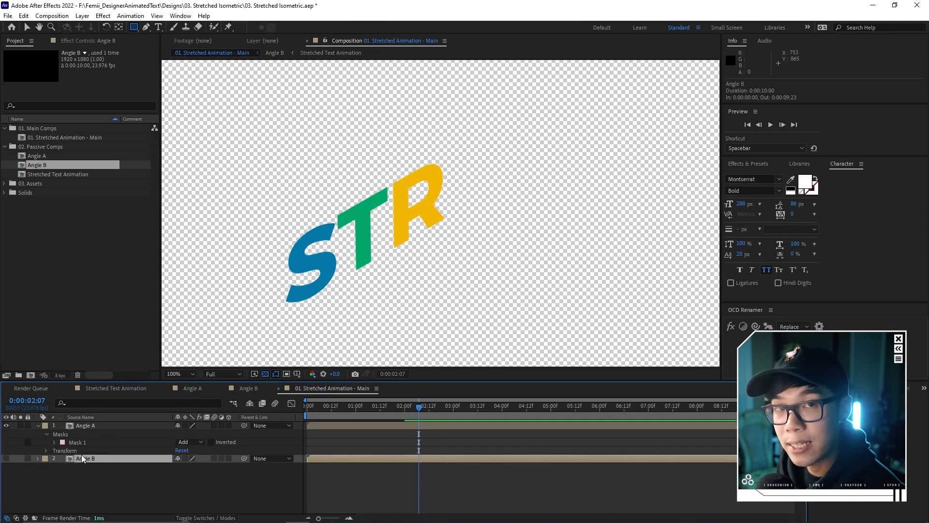
left_click(7, 457)
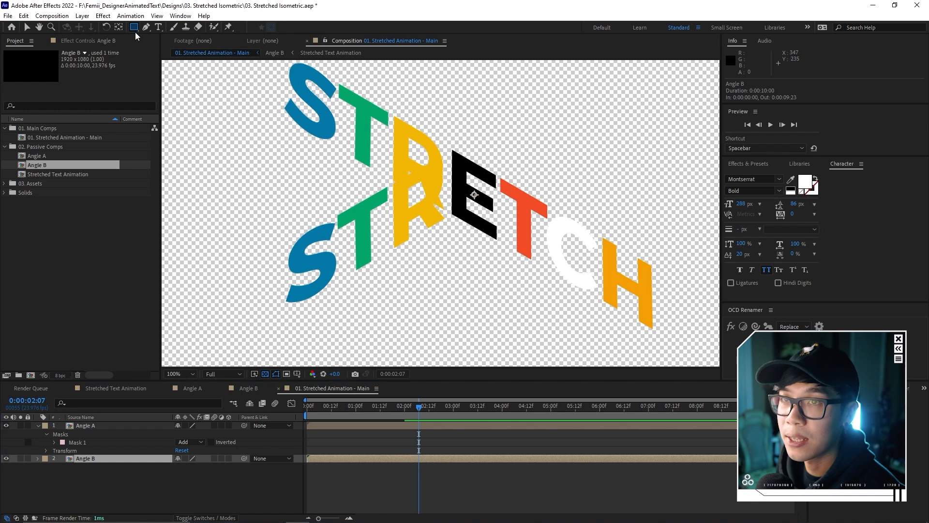
left_click_drag(449, 142, 549, 287)
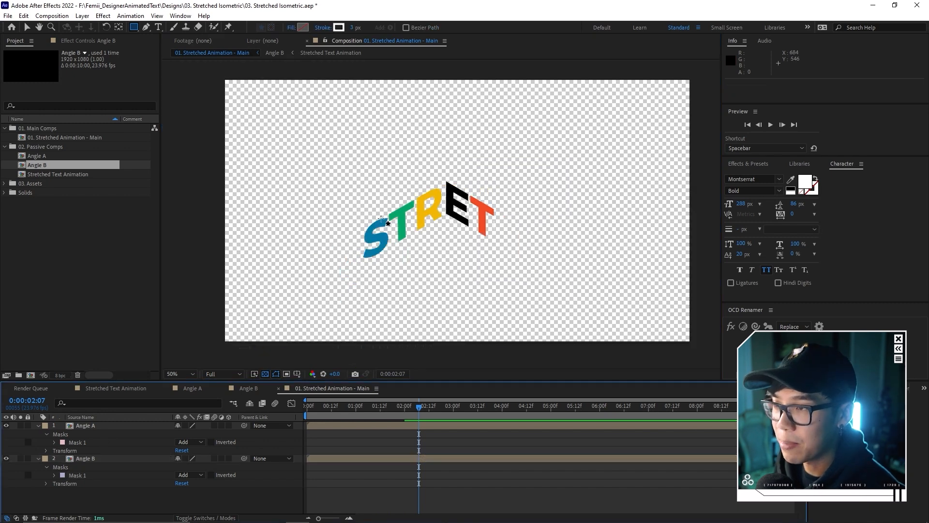
Step: Duplicate the masked Angle A layer and rename the copy Angle C
left_click(92, 426)
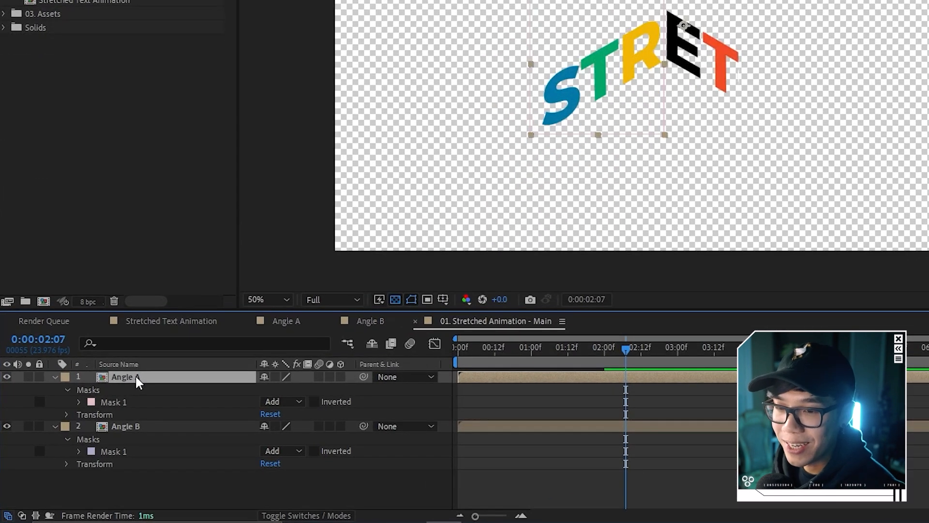
key("ctrl+d")
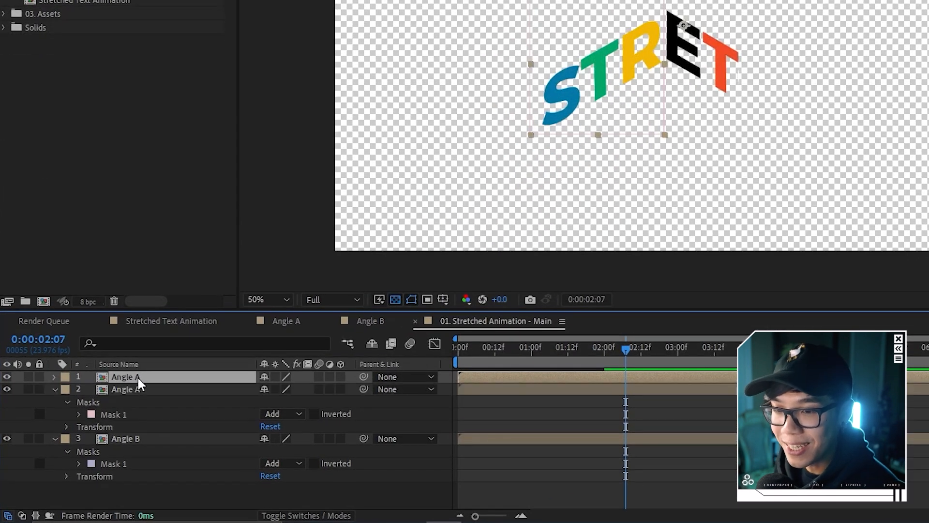
right_click(138, 376)
left_click(164, 353)
type("Angle C")
key("Return")
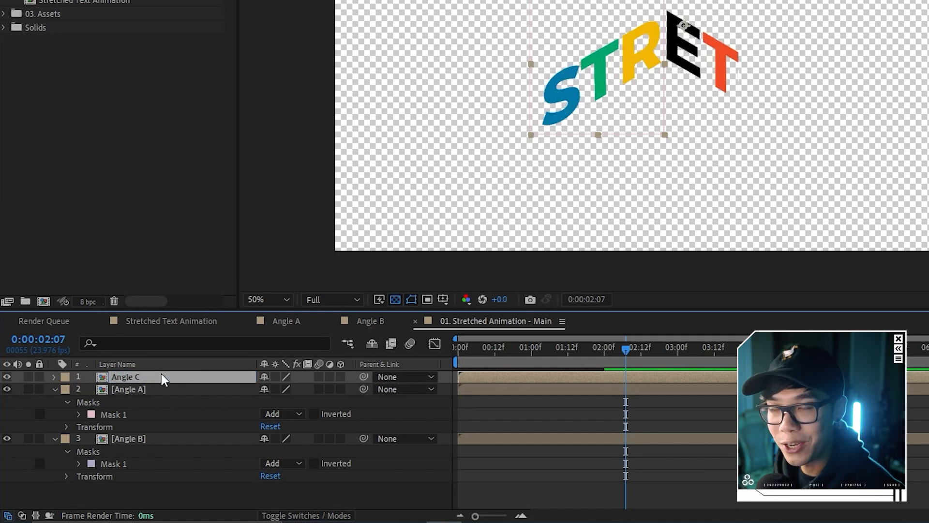
Step: Move Angle C's Mask 1 over so that it reveals the letters C and H instead of STR
key("m")
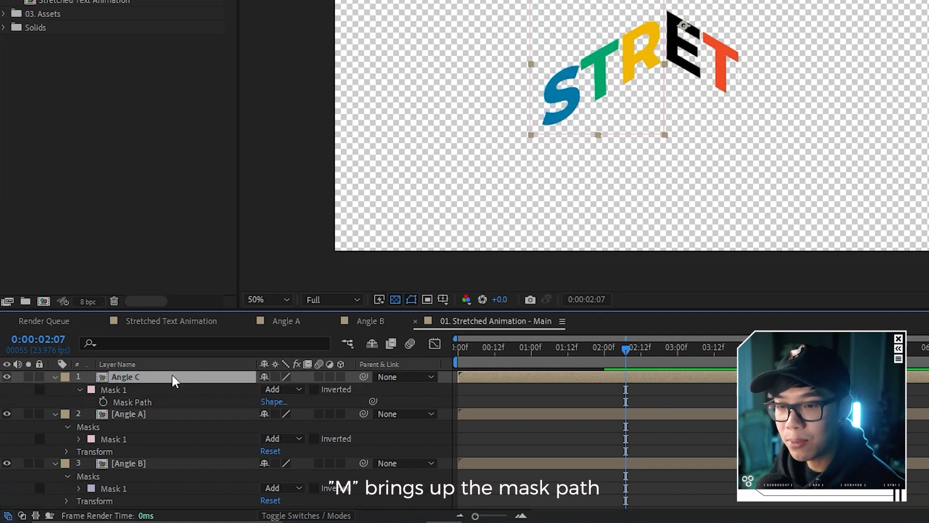
left_click(131, 388)
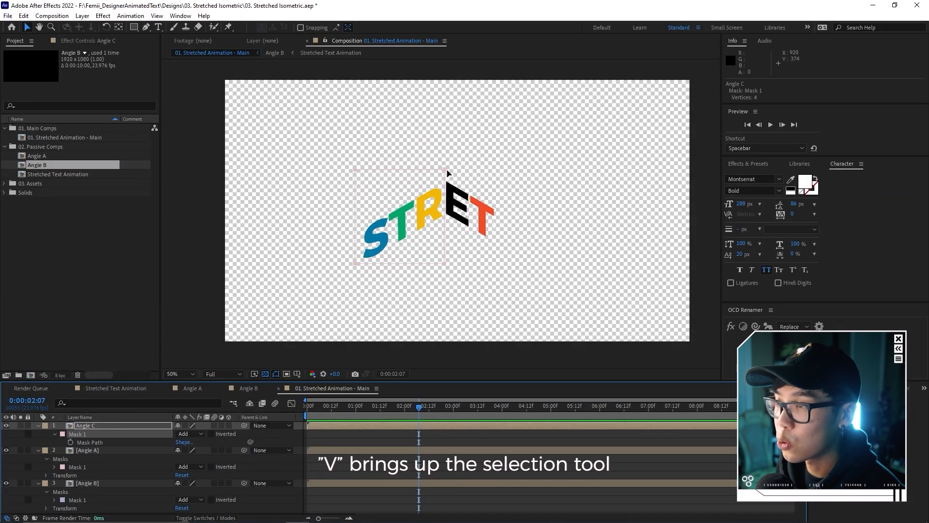
double_click(445, 169)
left_click_drag(418, 198, 549, 138)
scroll(507, 175, "up", 2)
left_click_drag(496, 173, 490, 176)
left_click(393, 442)
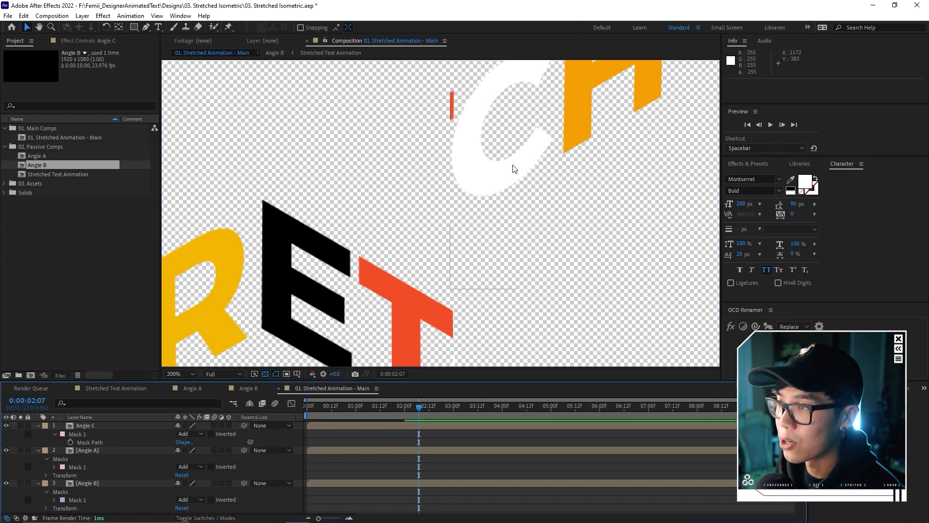
Step: Move Angle C straight down to about 960, 687 so its C and H line up with Angle B's T
scroll(513, 202, "down", 3)
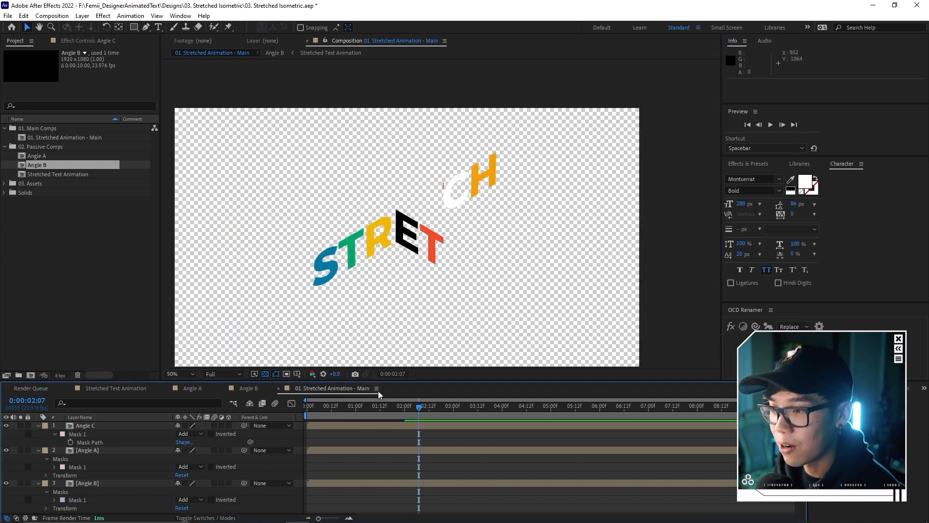
left_click(420, 424)
left_click_drag(483, 189, 483, 244)
scroll(454, 246, "up", 4)
key("Up")
key("Up")
key("Up")
key("Up")
key("Up")
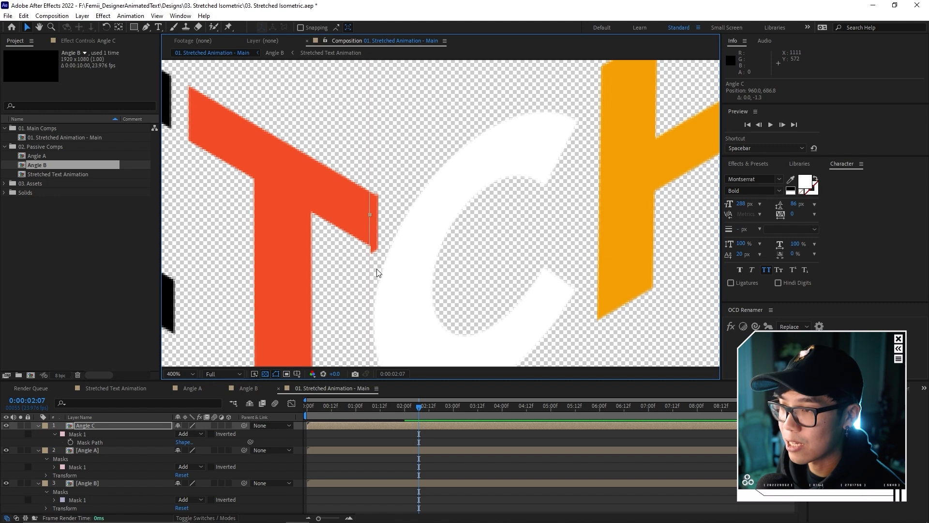
Step: Add Pen tool points to Angle C's mask edge beside the T and shift them outward to trim the leftover red sliver
key("g")
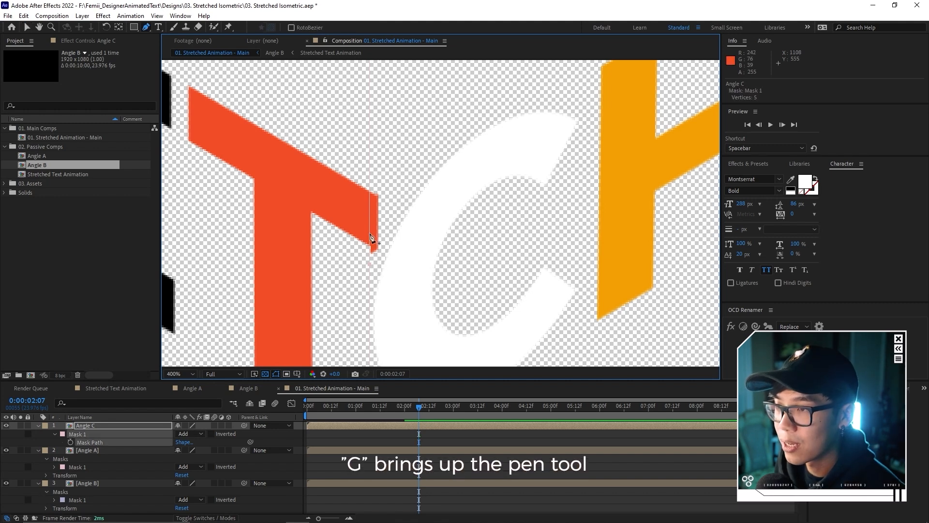
left_click(369, 160)
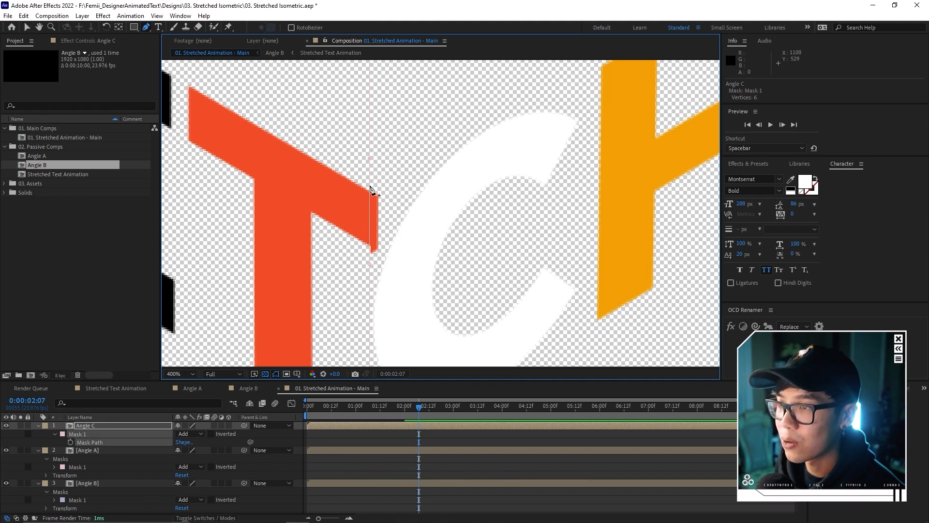
left_click(373, 249)
key("v")
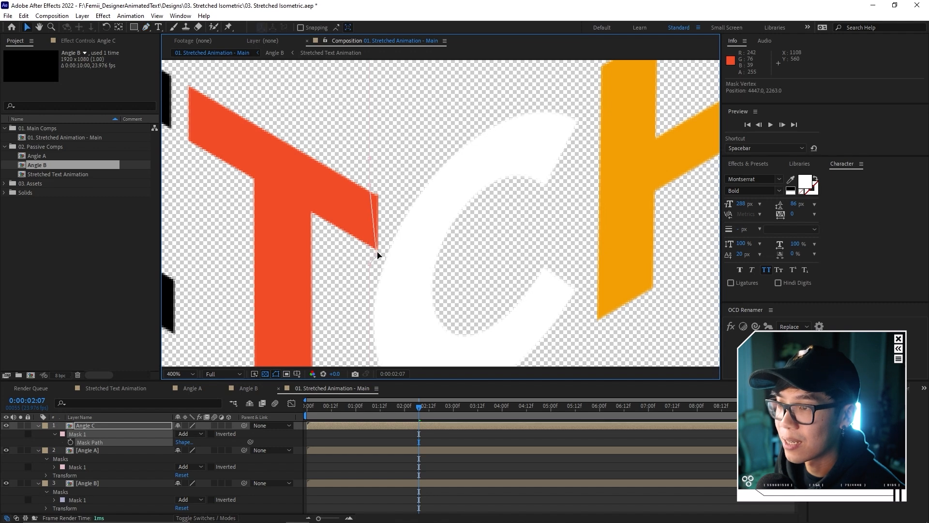
left_click_drag(370, 186, 379, 189)
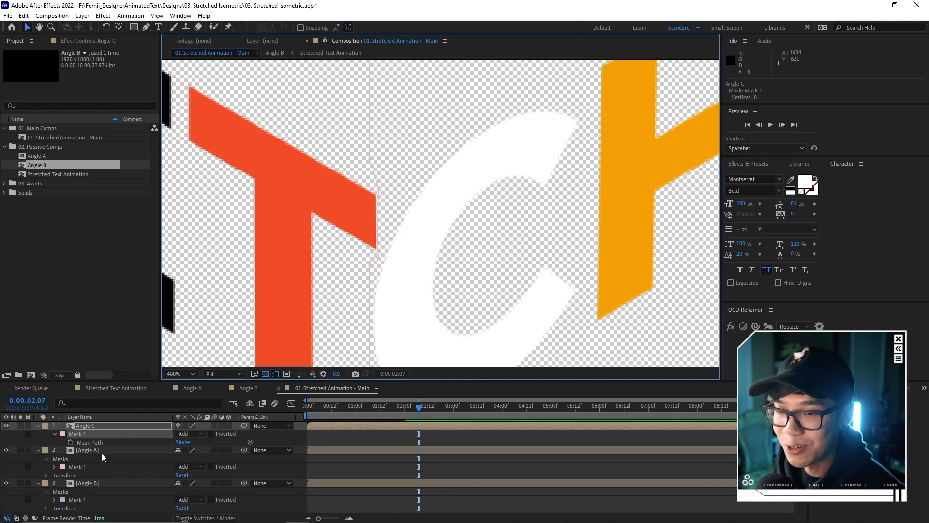
Step: Change the colour of Angle C's Mask 1 outline to green
left_click(63, 434)
left_click(244, 280)
left_click(230, 253)
left_click(321, 205)
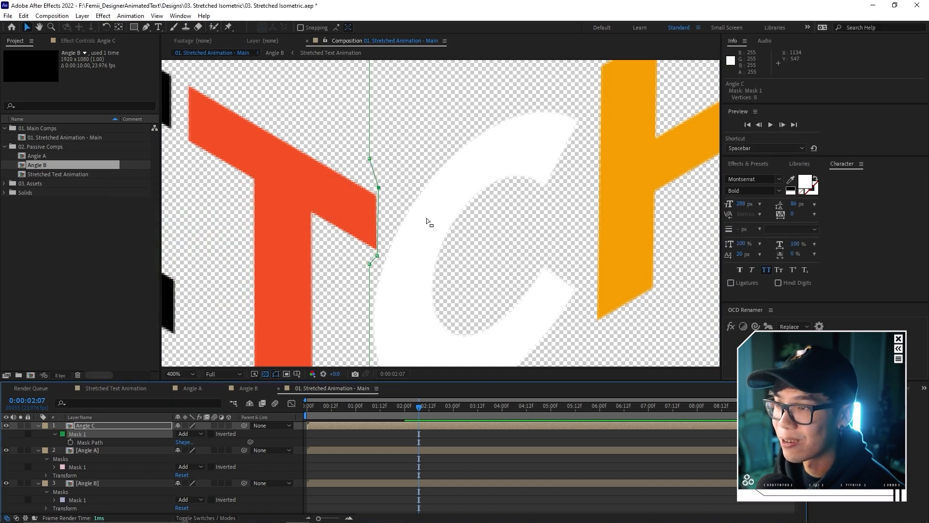
Step: Check the assembled STRETCH word, play the animation from the start and inspect it at 0:00:00:16 and 0:00:01:05
scroll(438, 216, "down", 2)
scroll(445, 236, "down", 1)
scroll(435, 240, "up", 1)
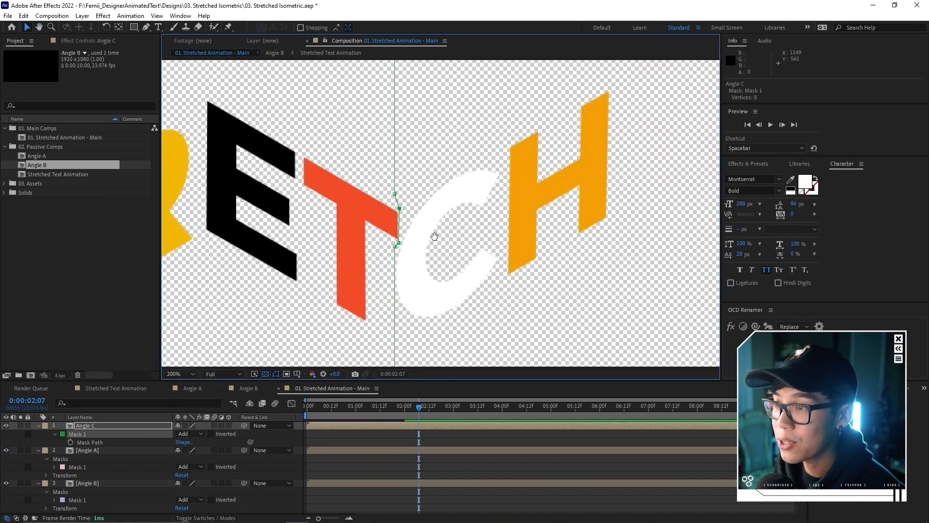
scroll(435, 236, "down", 1)
left_click(435, 237)
left_click_drag(436, 236, 500, 216)
scroll(502, 218, "down", 1)
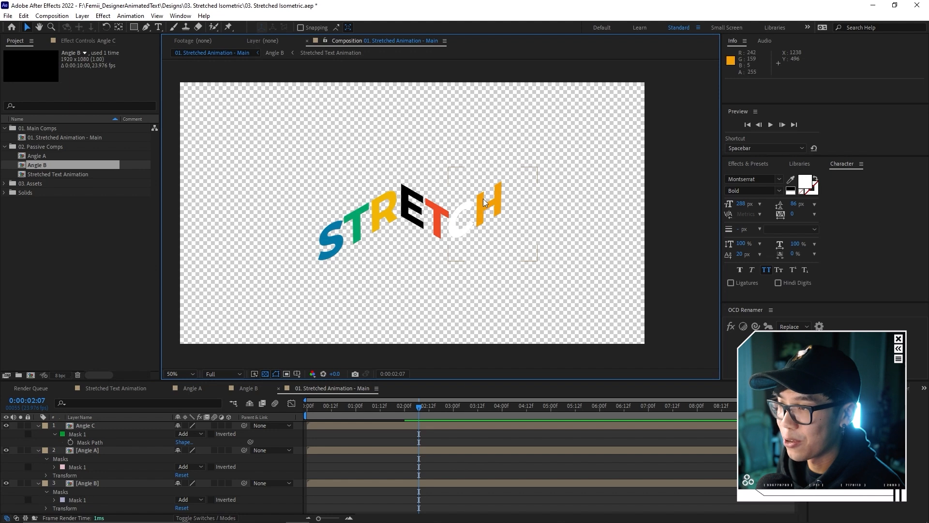
left_click(395, 409)
key("space")
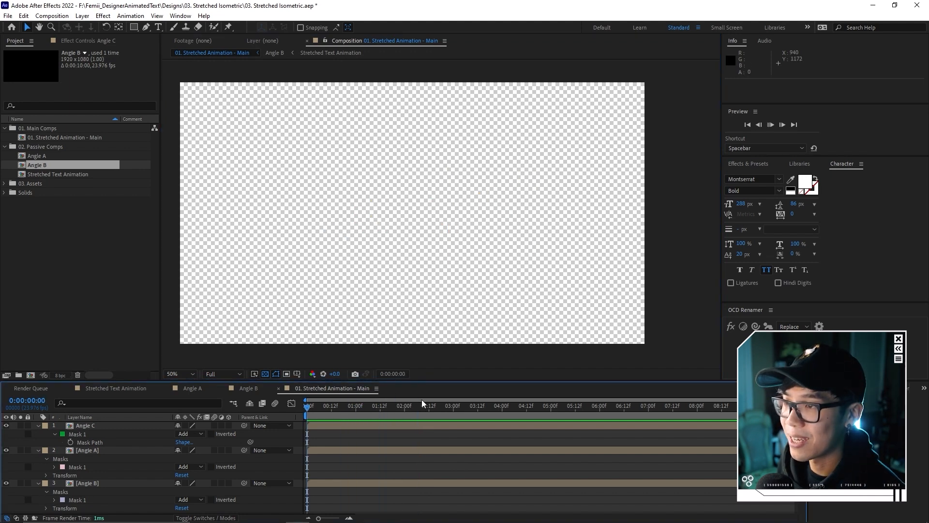
left_click(341, 412)
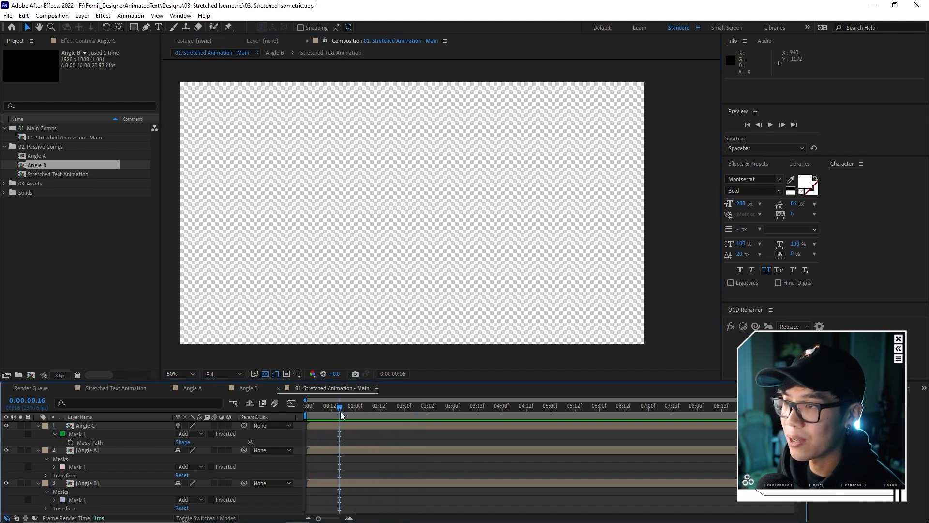
left_click(366, 408)
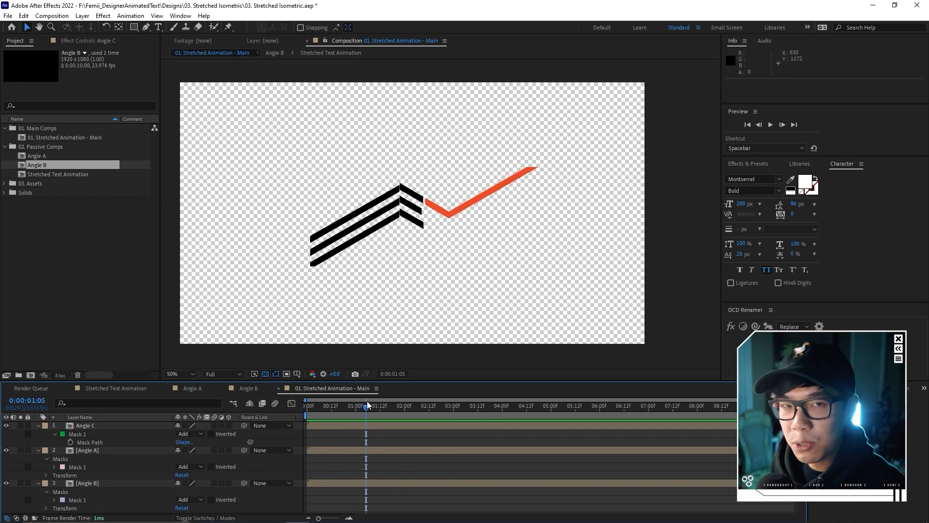
Step: Nudge the Angle A layer upward until its three black bars line up with Angle B's bars at the fold
scroll(399, 228, "up", 4)
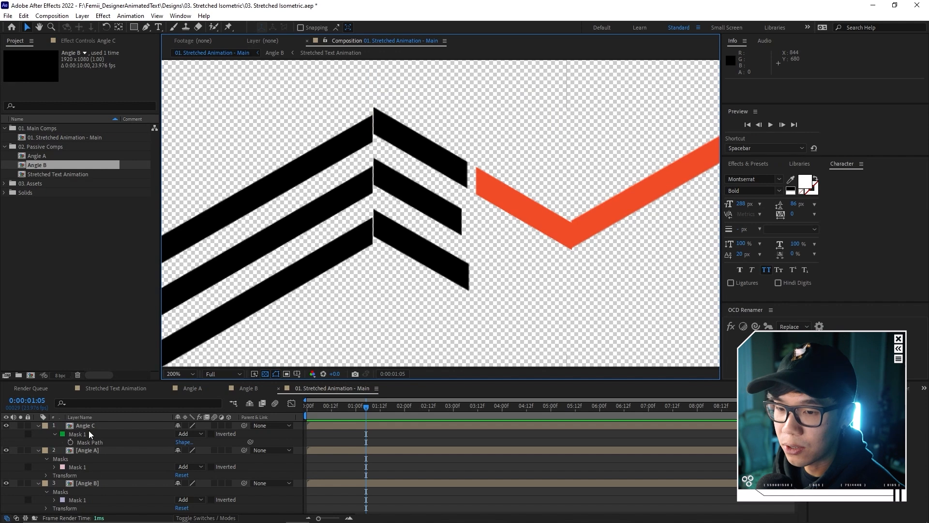
left_click(88, 450)
left_click_drag(362, 244, 361, 238)
key("Down")
key("Down")
key("Up")
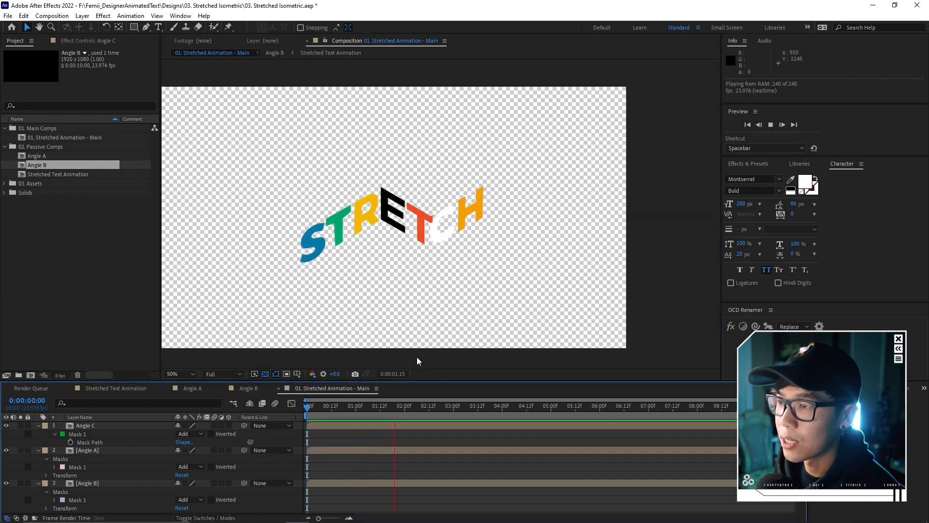
Step: Check the fold at 0:00:01:07, then open Stretched Text Animation nested inside Angle A and reveal the keyframes of stretch Outlines
mouse_move(373, 413)
left_mouse_down()
mouse_move(352, 412)
mouse_move(370, 414)
left_mouse_up()
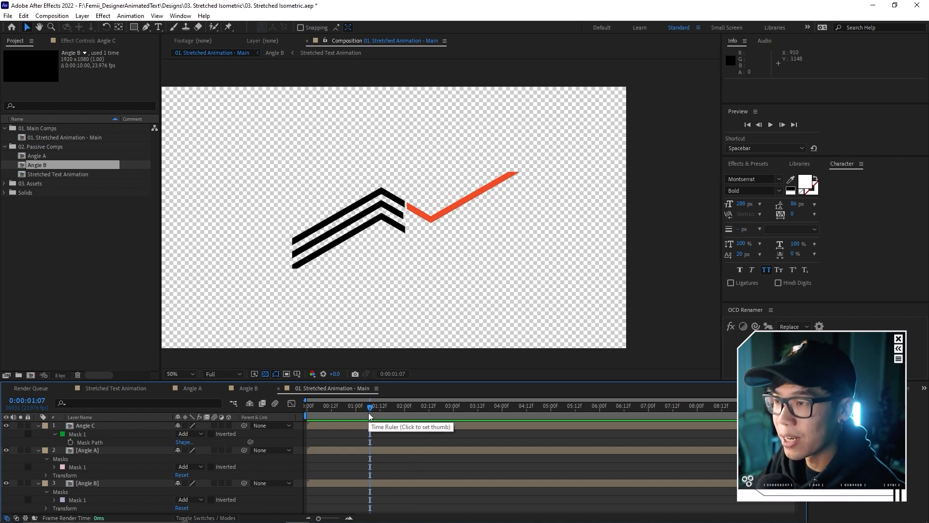
left_click(378, 426)
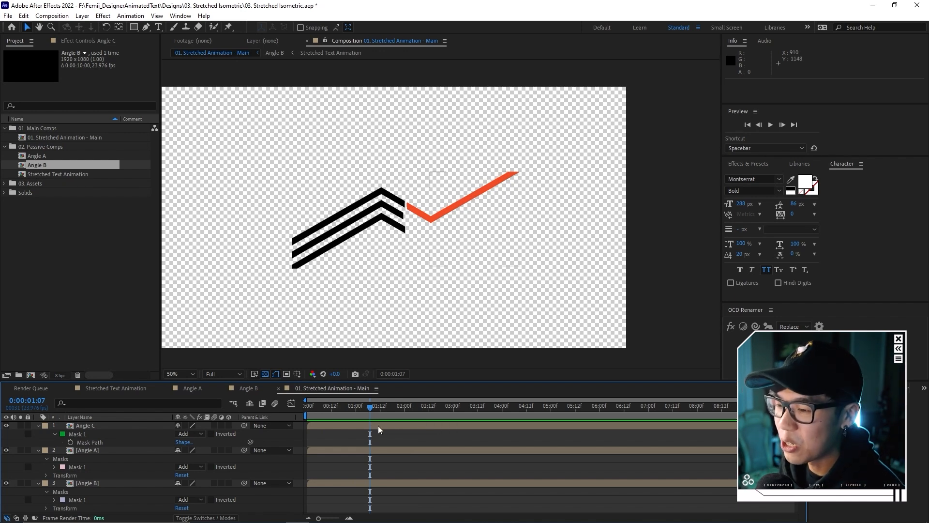
double_click(378, 426)
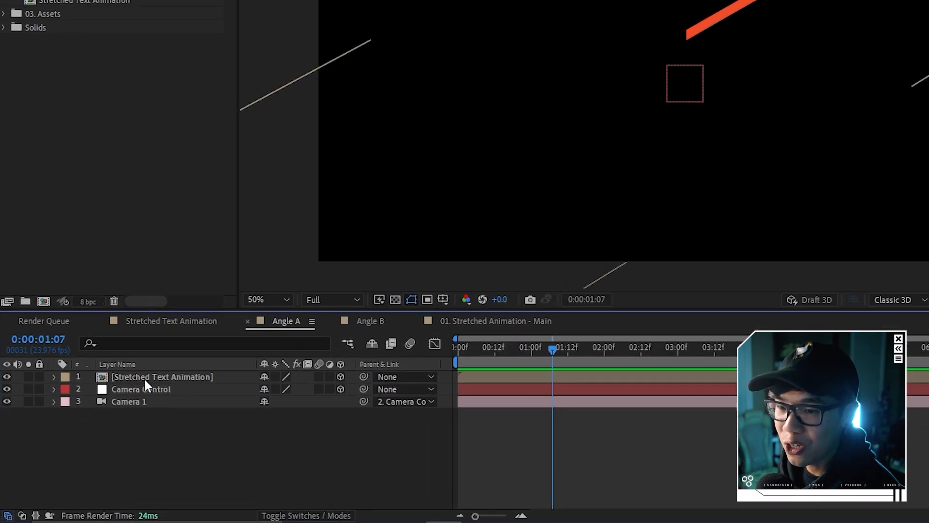
double_click(144, 378)
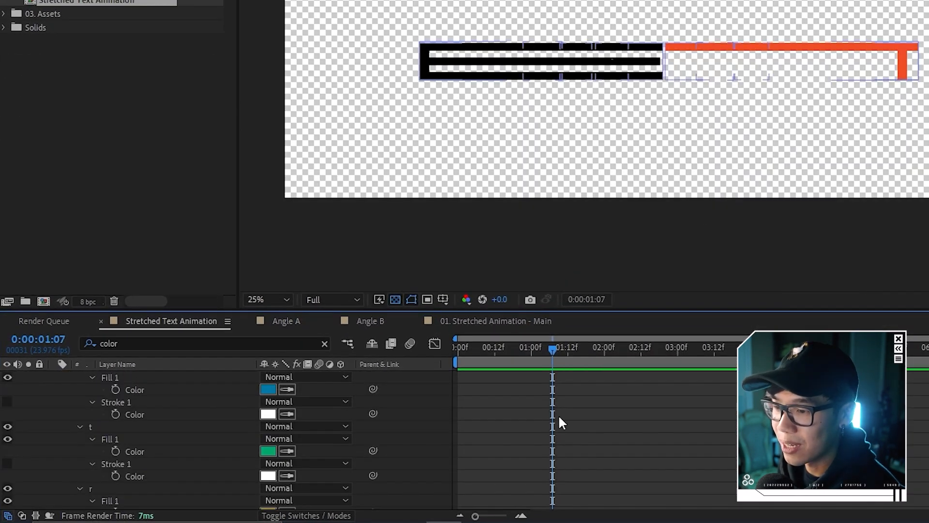
scroll(552, 407, "up", 3)
left_click(532, 378)
key("u")
scroll(380, 429, "up", 2)
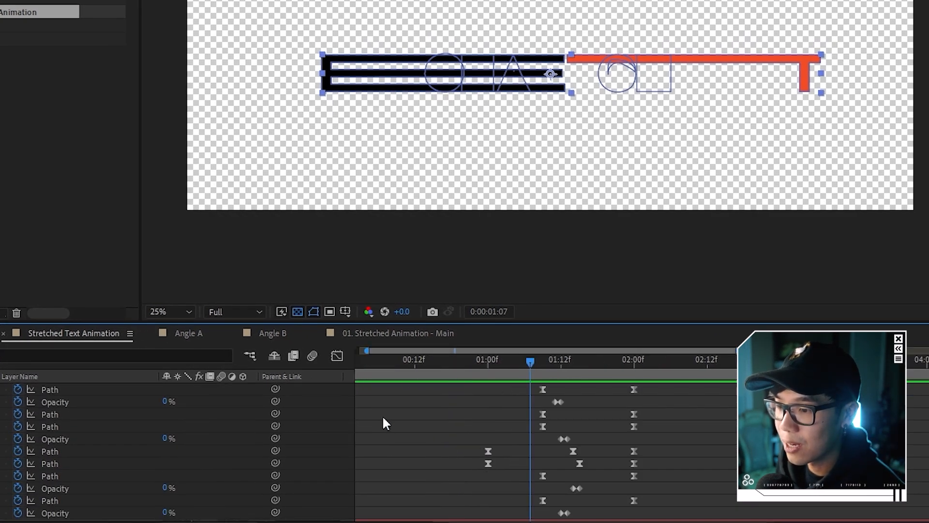
Step: Retime the E and T Path keyframes, placing the first pair at 0:00:00:18 and the second at about 0:00:01:04, and preview it
key("Home")
left_click_drag(421, 370, 513, 375)
mouse_move(518, 454)
left_mouse_down()
mouse_move(504, 465)
mouse_move(522, 451)
left_mouse_up()
left_click_drag(522, 371, 574, 371)
left_click_drag(401, 446, 453, 451)
left_click(453, 364)
left_click_drag(453, 371, 471, 383)
left_click_drag(524, 466, 531, 451)
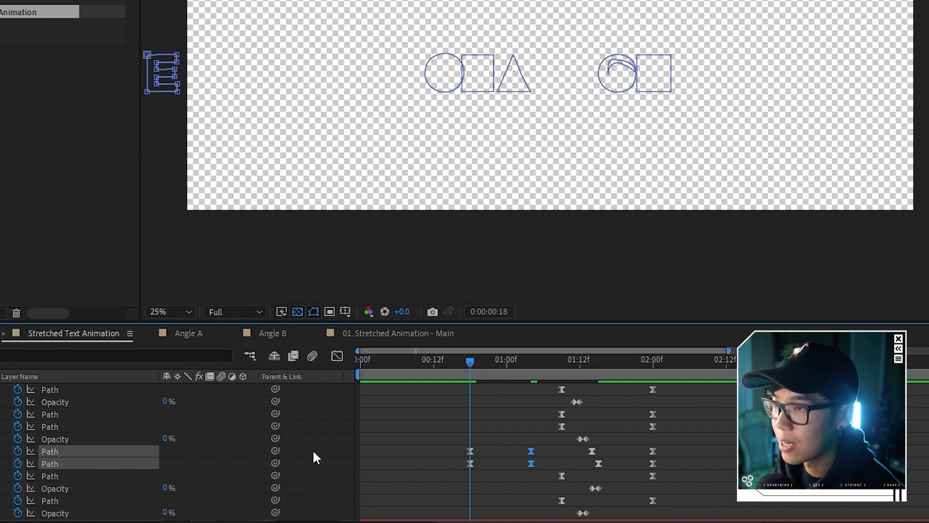
key("space")
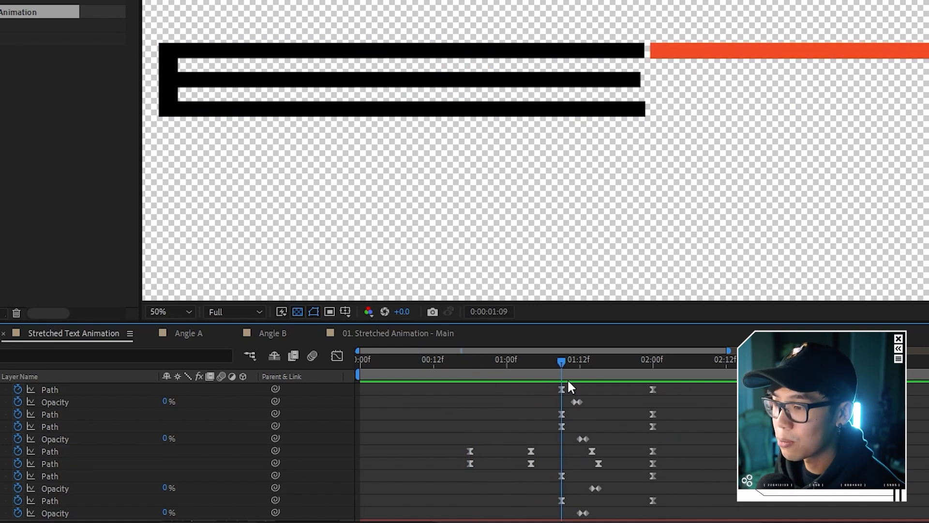
mouse_move(568, 378)
left_mouse_down()
mouse_move(545, 364)
mouse_move(573, 367)
left_mouse_up()
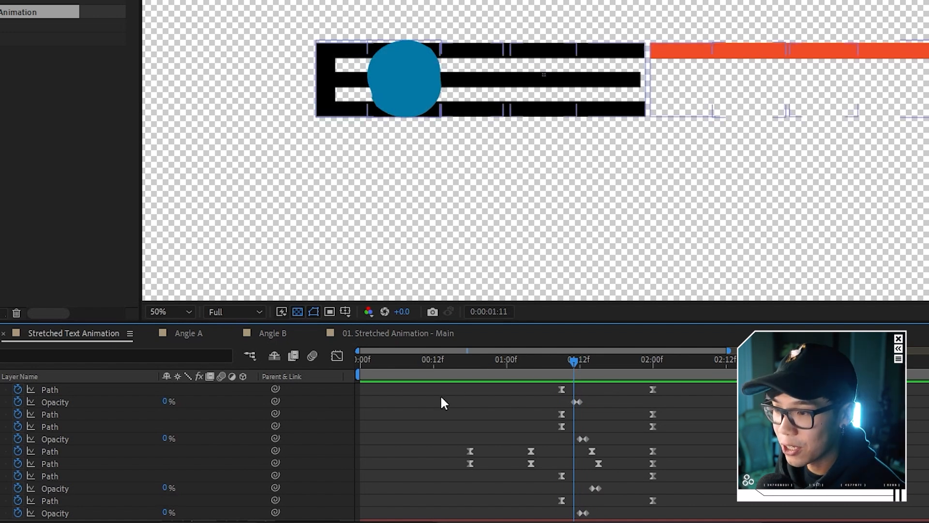
Step: Move the e group to the front of the stretch Outlines contents, above the s group, so it covers the other letters
scroll(221, 393, "up", 1)
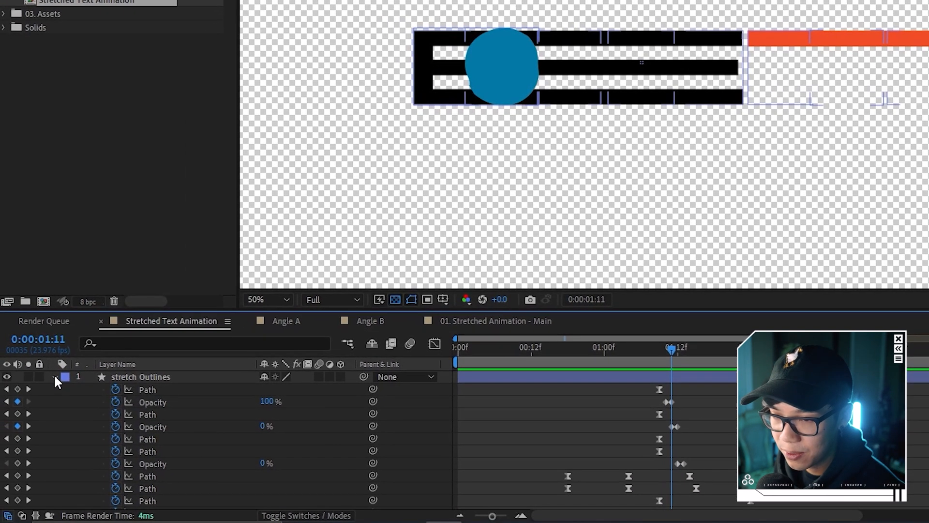
left_click(4, 383)
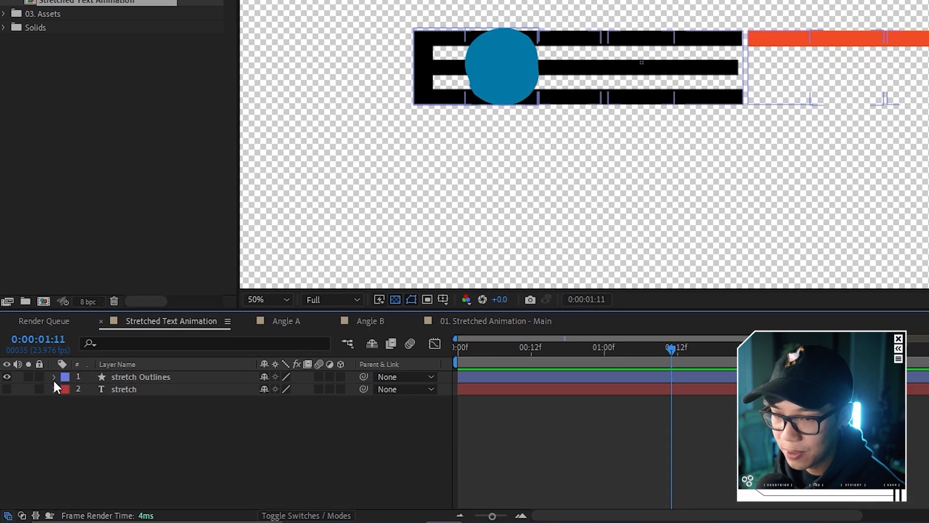
left_click(54, 379)
scroll(115, 400, "down", 5)
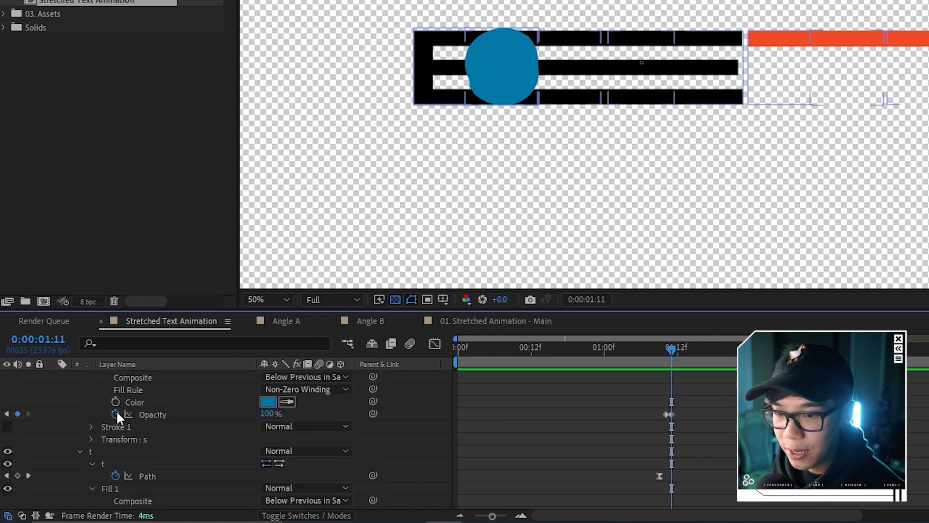
scroll(127, 403, "down", 6)
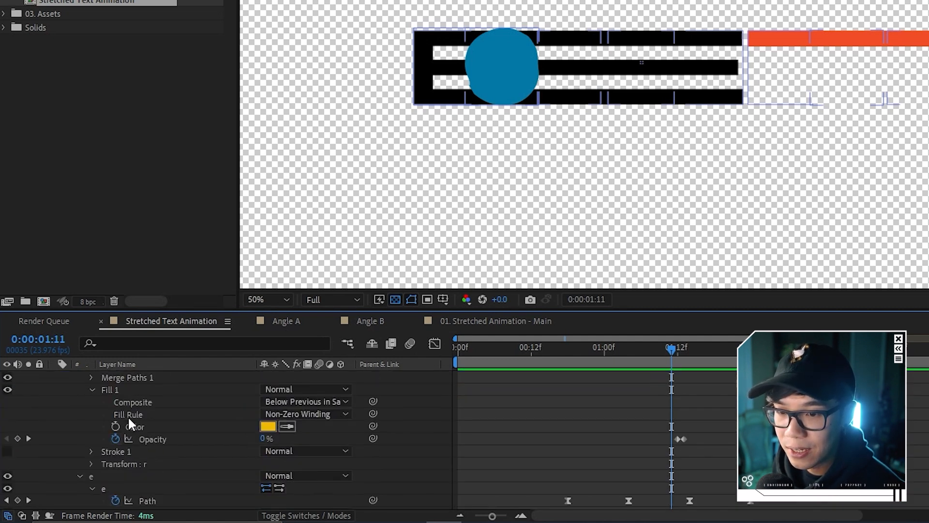
left_click(92, 438)
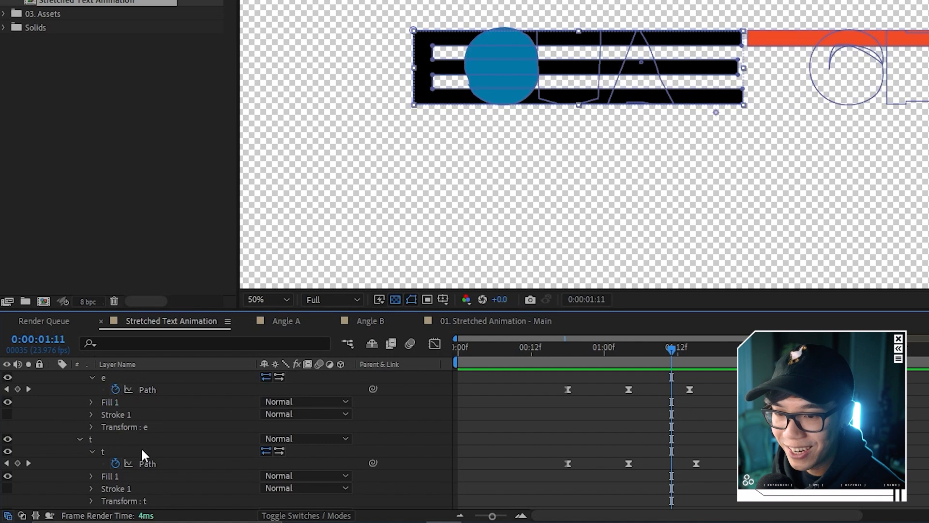
scroll(121, 455, "up", 3)
left_click_drag(112, 472, 131, 397)
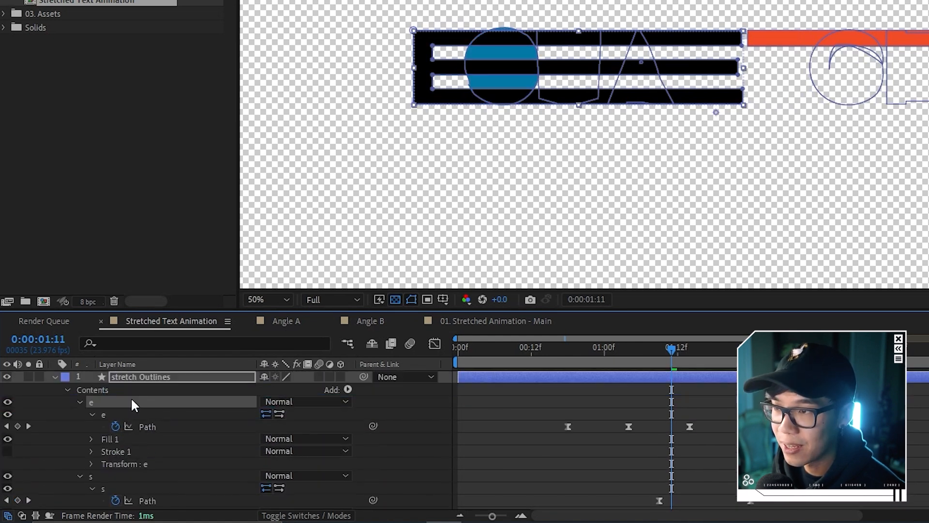
Step: Preview the stretched text, return to the 01. Stretched Animation - Main composition and inspect it at 0:00:01:09
left_click(558, 434)
left_click_drag(630, 355, 576, 353)
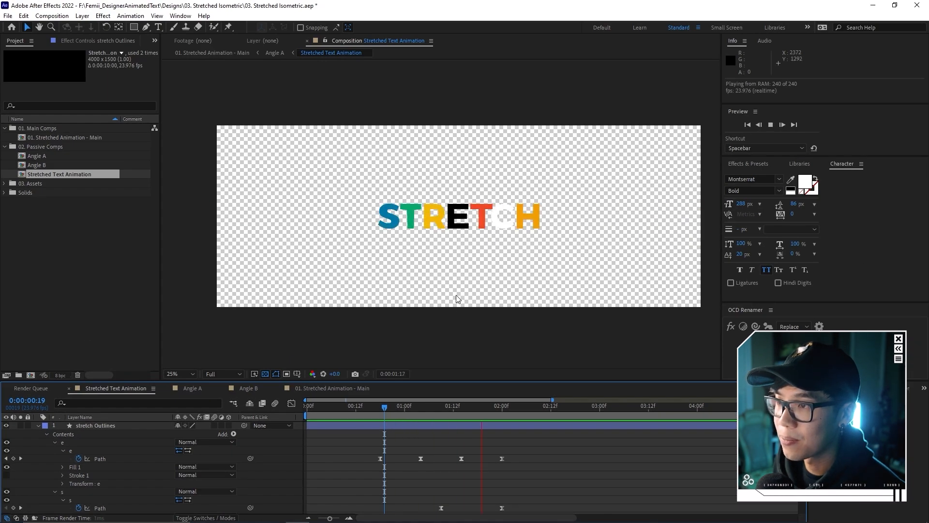
key("space")
left_click(342, 388)
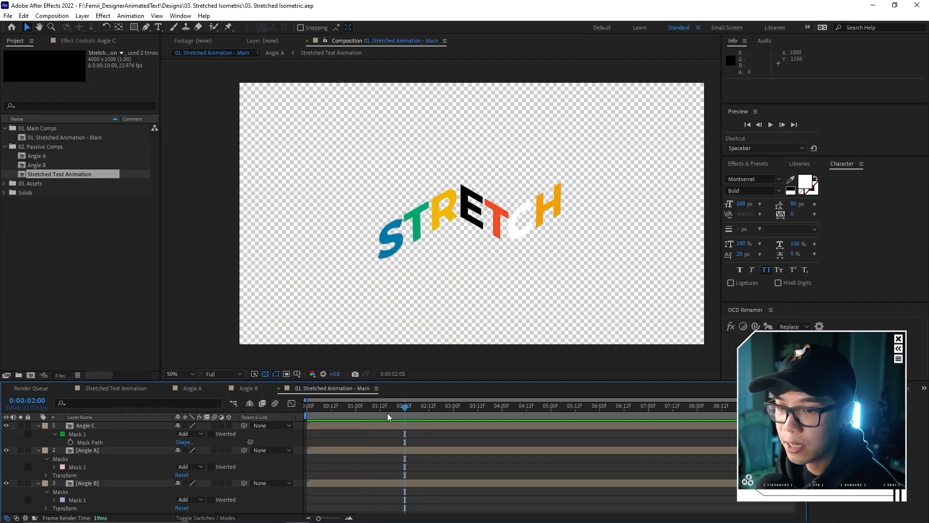
left_click(375, 405)
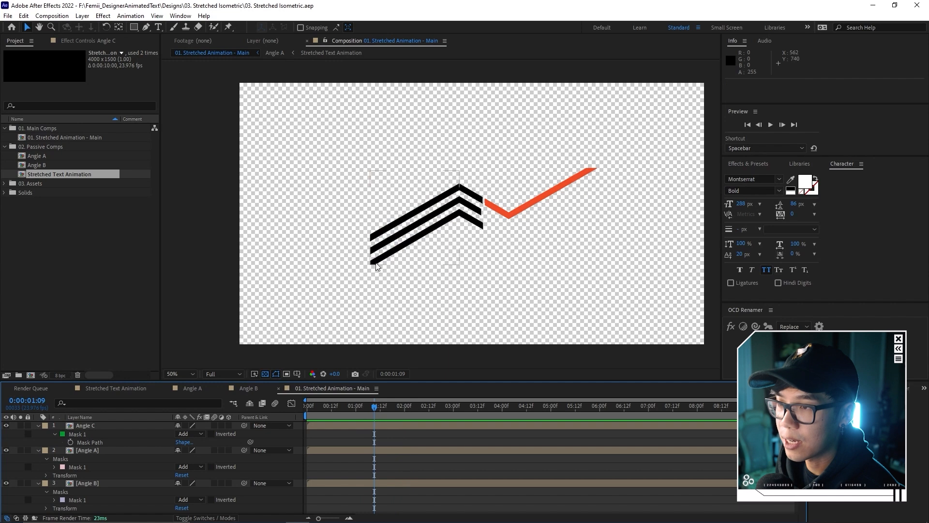
Step: Extend the two outer corners of Angle A's Mask 1 beyond the frame's lower-left side and check the stretched bars at 0:00:01:06
left_click(377, 247)
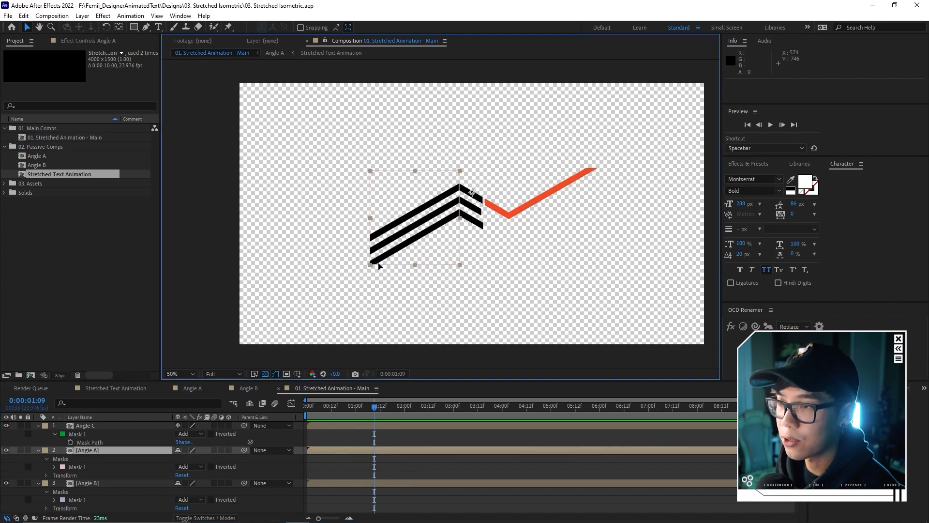
left_click(370, 266)
left_click_drag(369, 171, 204, 243)
left_click(213, 355)
left_click_drag(204, 338, 196, 384)
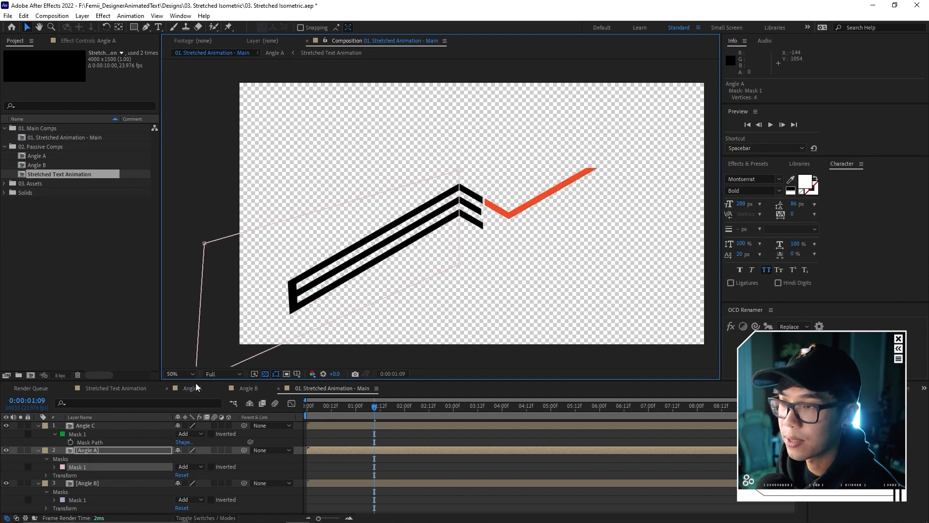
left_click_drag(339, 408, 363, 408)
left_click_drag(363, 409, 368, 408)
Step: Extend the outer edge of Angle C's Mask 1 up and past the frame's right side, and check the result at 0:00:01:02
left_click(87, 427)
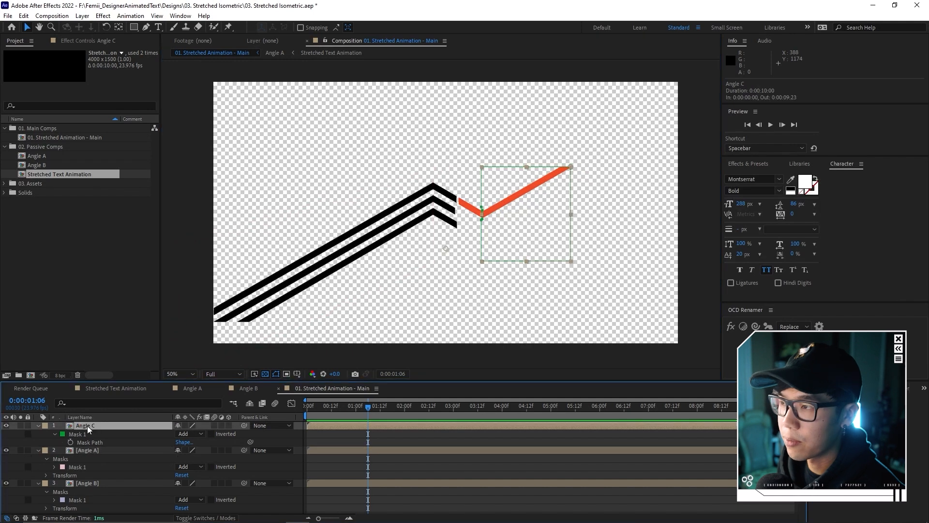
left_click_drag(489, 263, 427, 282)
left_click(508, 187)
mouse_move(510, 283)
left_mouse_down()
mouse_move(586, 261)
mouse_move(617, 207)
mouse_move(629, 208)
left_mouse_up()
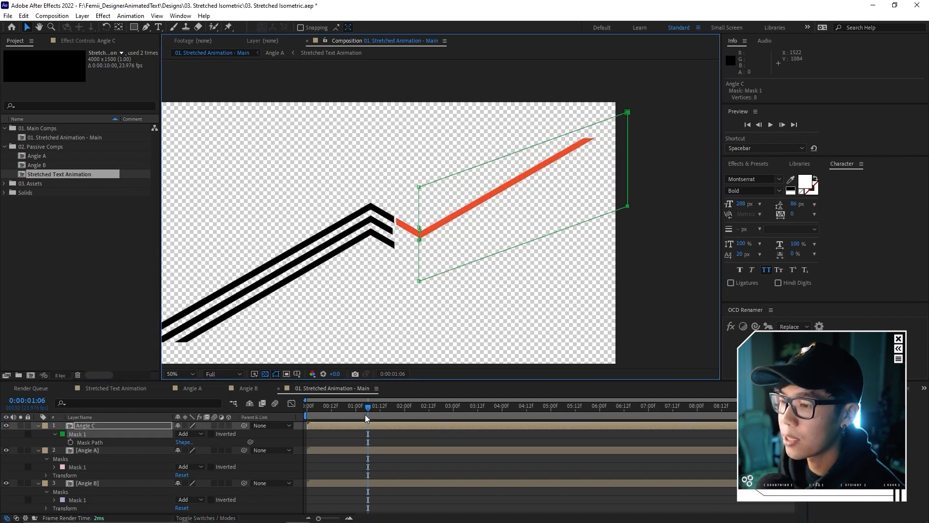
left_click_drag(349, 413, 359, 411)
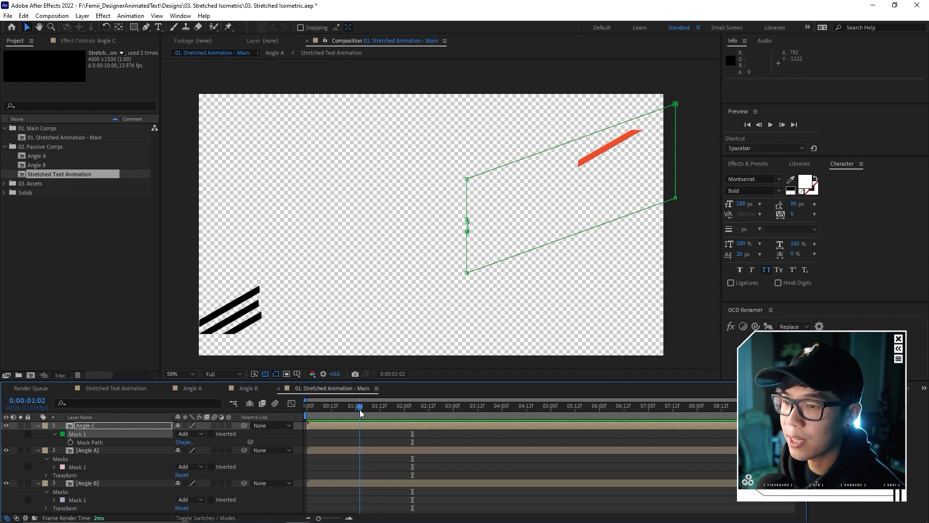
left_click_drag(229, 332, 266, 311)
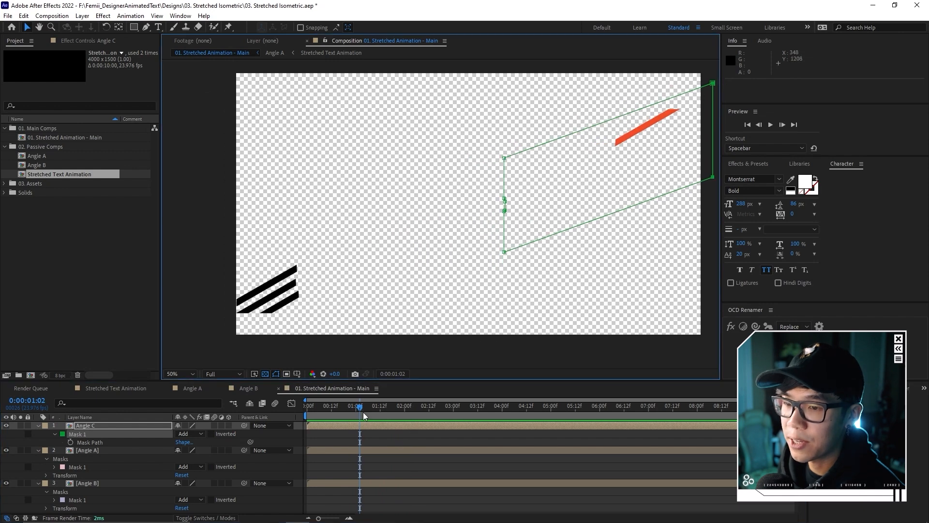
Step: Open Angle C's source composition, Angle A, and set its height to 1220 px
double_click(115, 427)
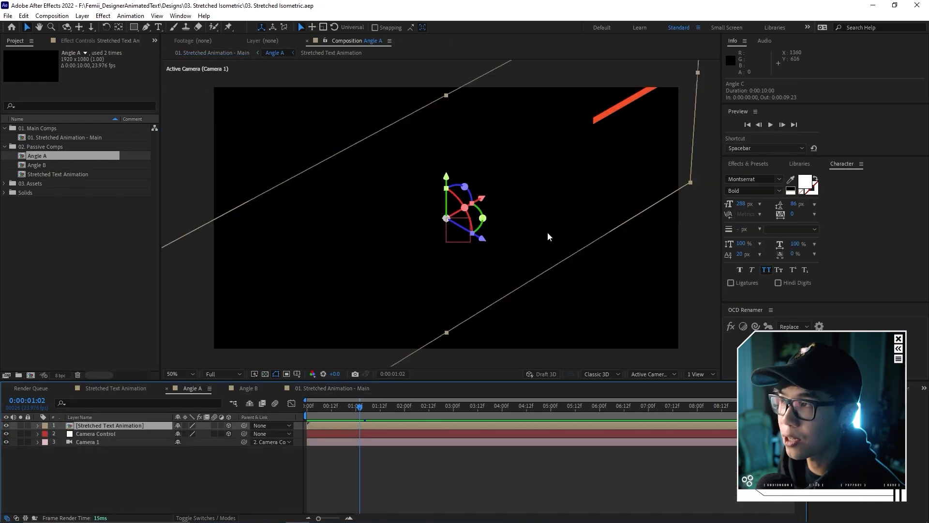
left_click_drag(655, 89, 539, 160)
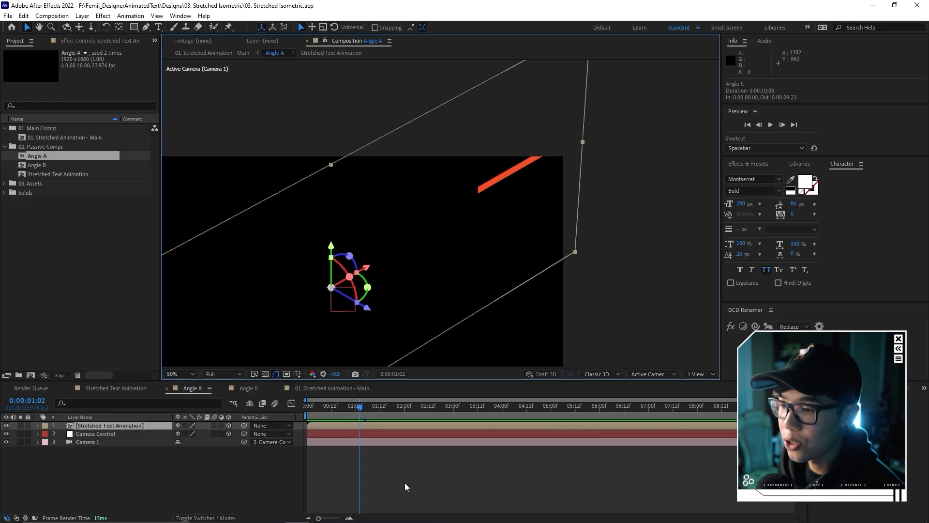
left_click(406, 490)
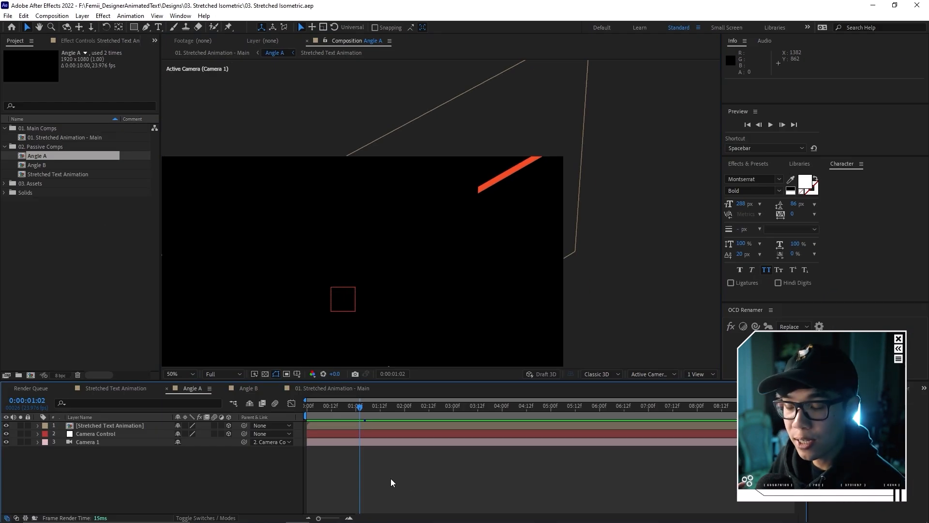
key("ctrl+k")
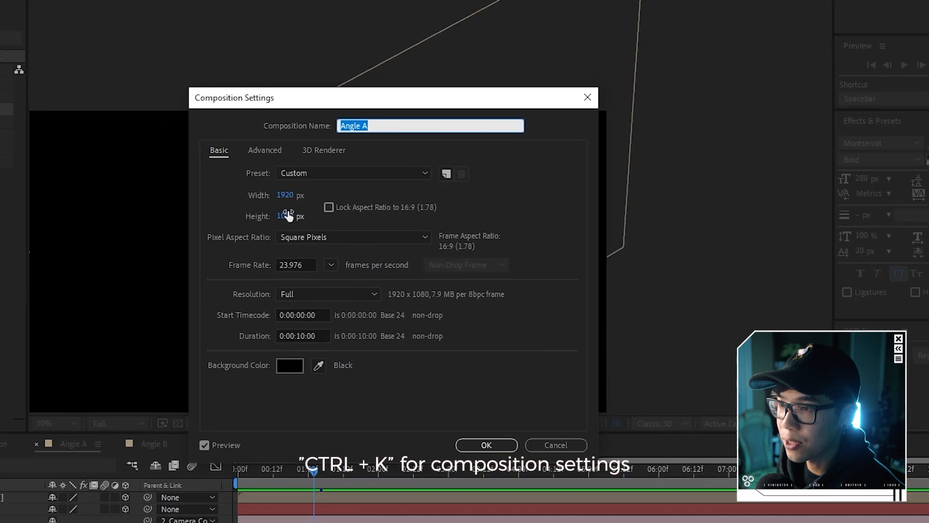
left_click_drag(342, 229, 377, 207)
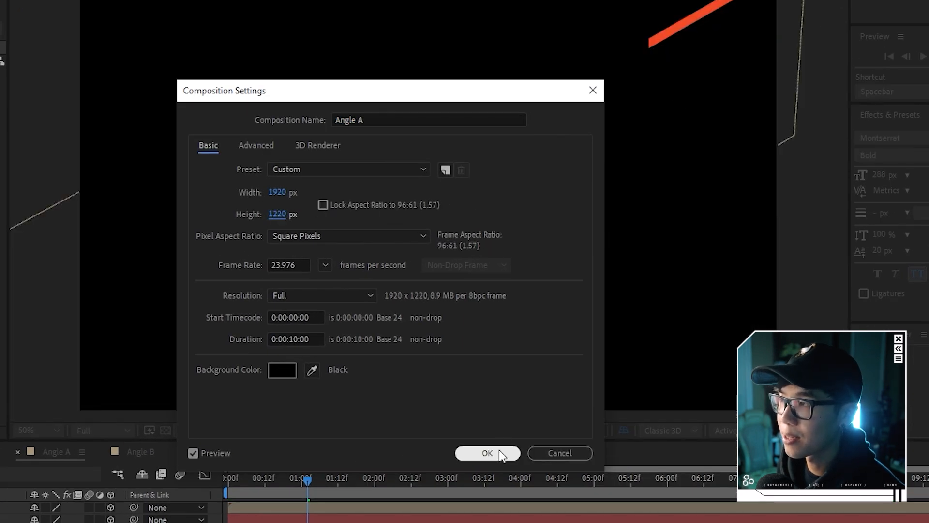
left_click(499, 450)
Step: Increase the Angle B composition's height as well and return to the main composition
left_click(141, 451)
key("ctrl+k")
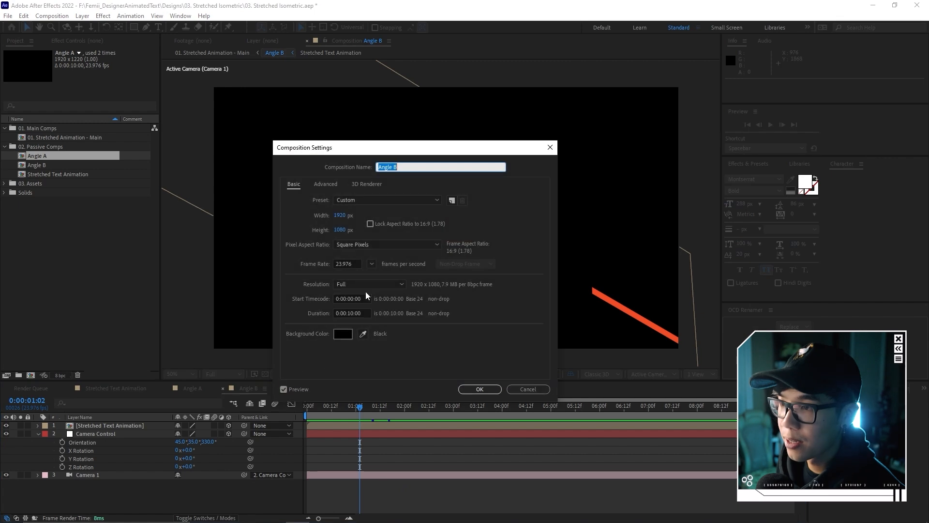
left_click_drag(341, 230, 368, 230)
left_click(480, 389)
left_click(332, 390)
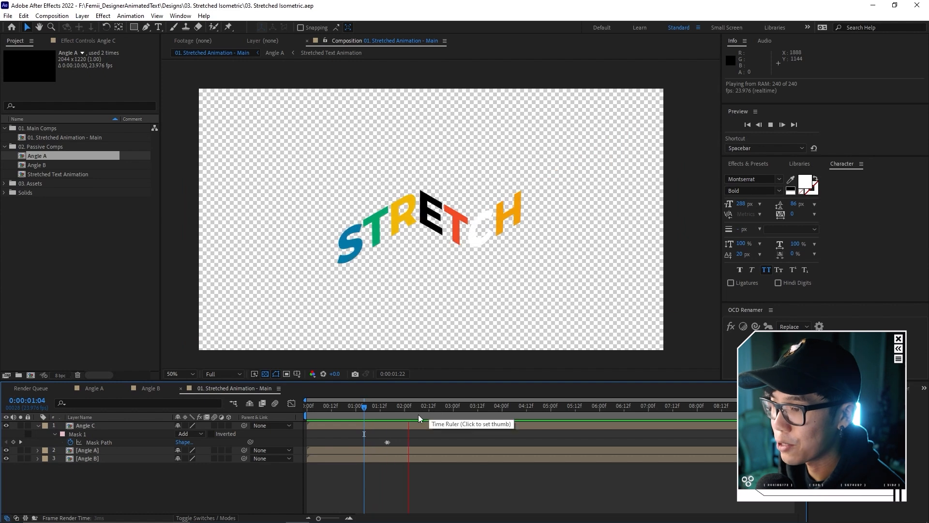
Step: Go to 0:00:01:06 in the main composition and add a null object named Scale Control
left_click(380, 411)
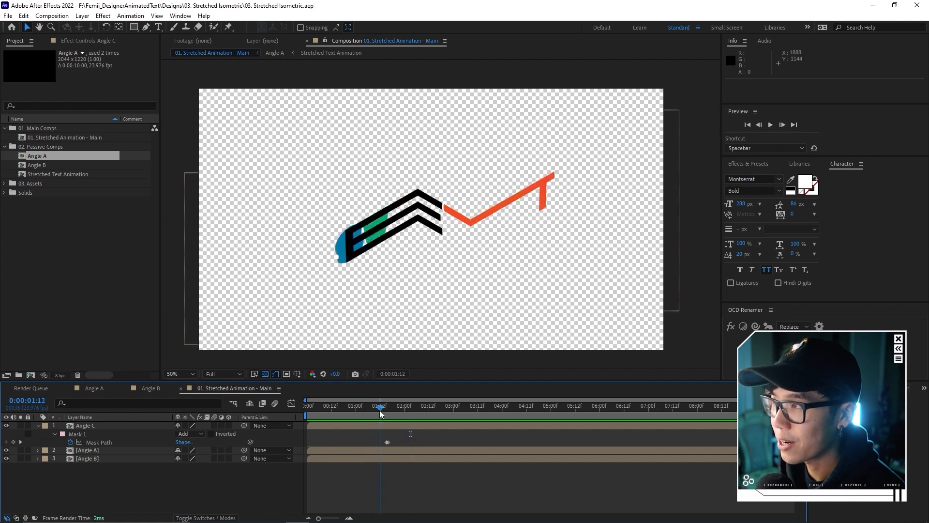
left_click_drag(380, 411, 368, 410)
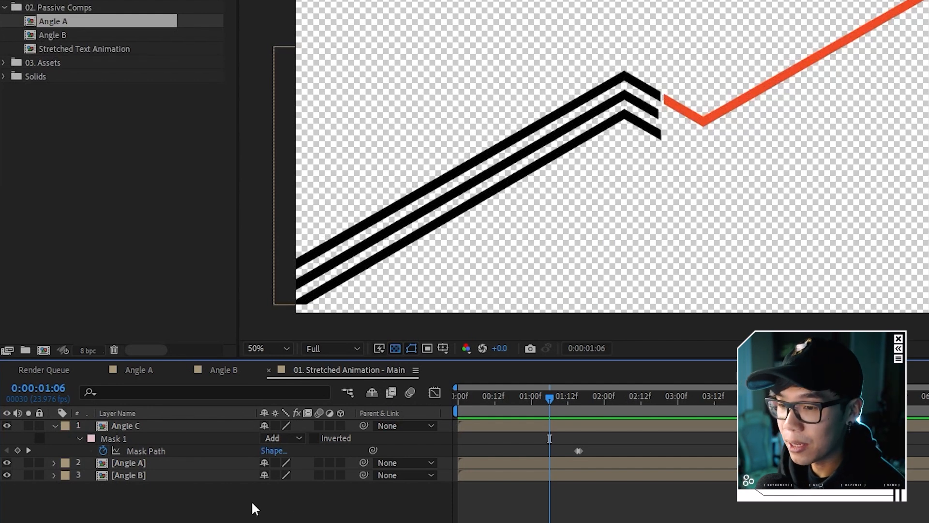
right_click(219, 501)
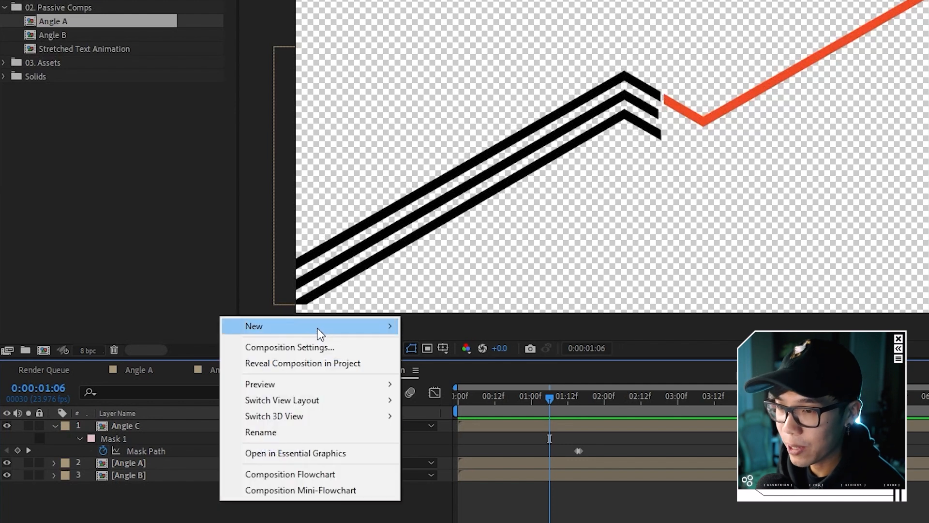
mouse_move(315, 327)
left_click(443, 411)
right_click(158, 423)
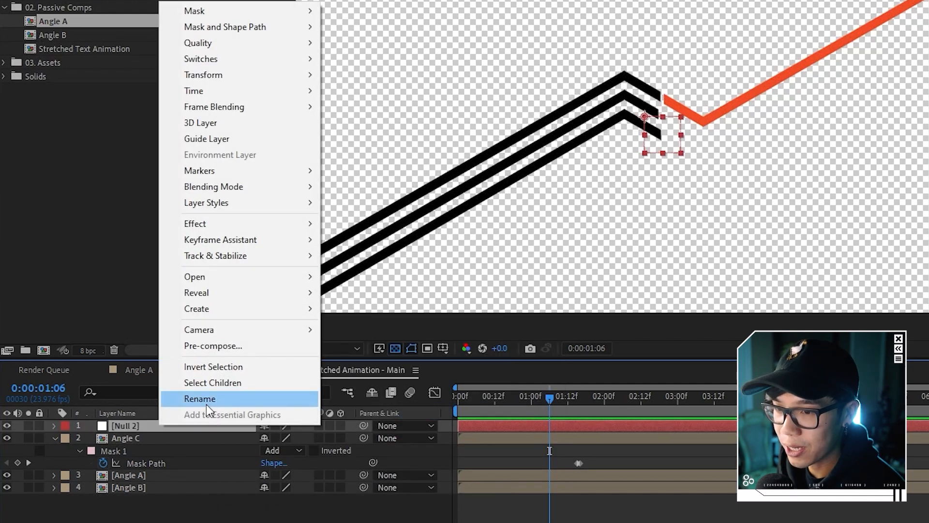
left_click(208, 397)
type("Scale ")
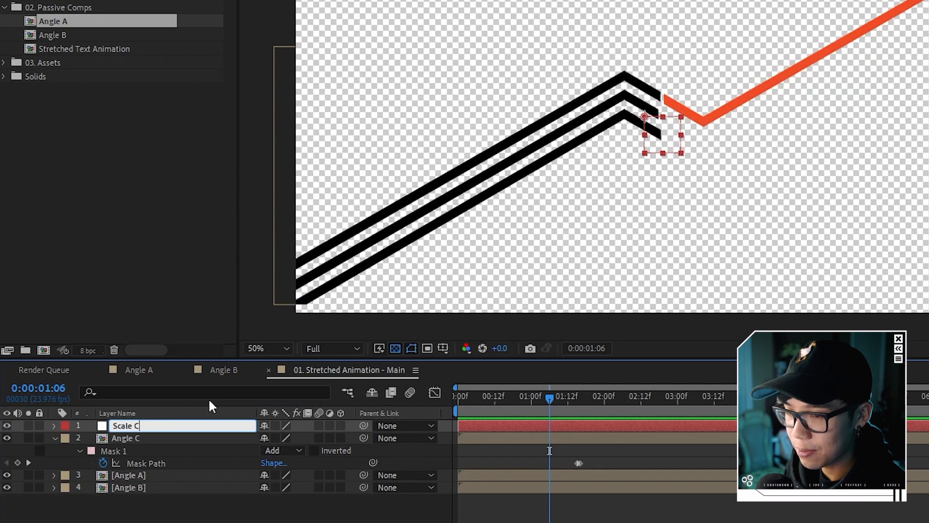
type("Control")
key("Return")
Step: Parent the Angle C, Angle A and Angle B layers to the Scale Control null
left_click(177, 437)
left_click(188, 486, "shift")
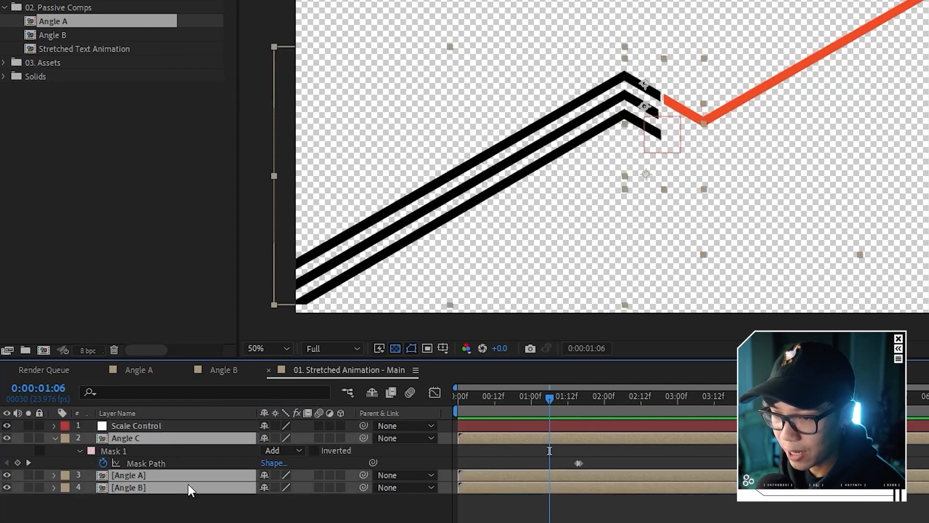
left_click_drag(253, 432, 188, 428)
Step: Reveal the Scale Control null's scale and set it to 103% to enlarge all three angle layers together
left_click(193, 428)
key("s")
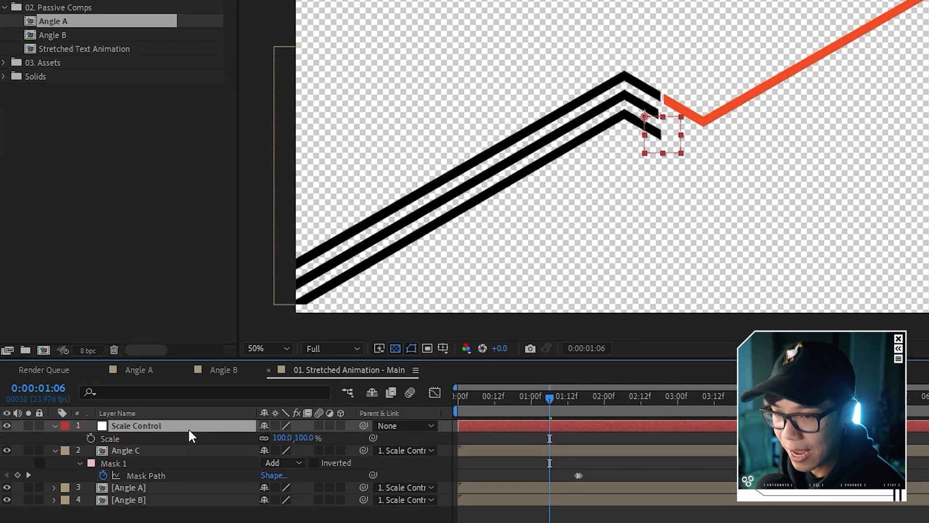
left_click_drag(283, 438, 282, 439)
left_click(281, 438)
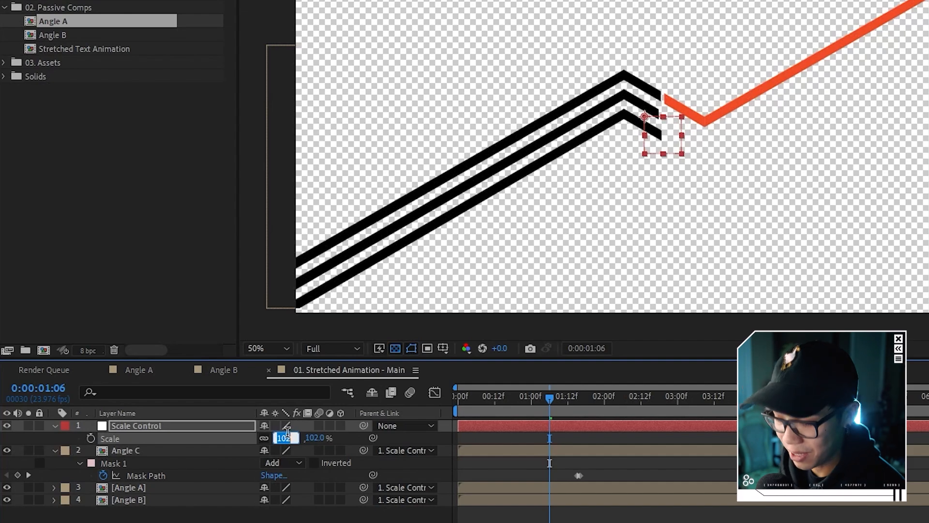
type("110")
key("Return")
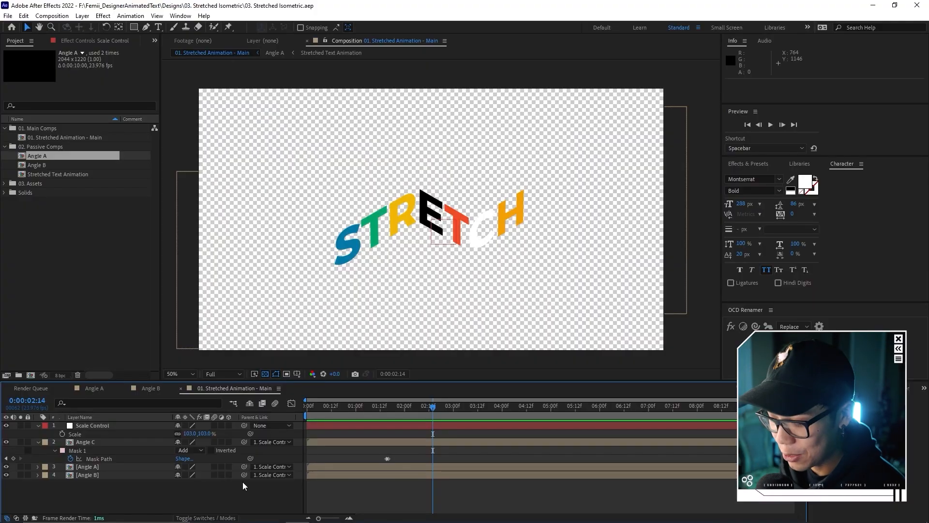
Step: Create a 1920 x 1080 solid named Background in tan E3BB82 and place it beneath all other layers
key("ctrl+y")
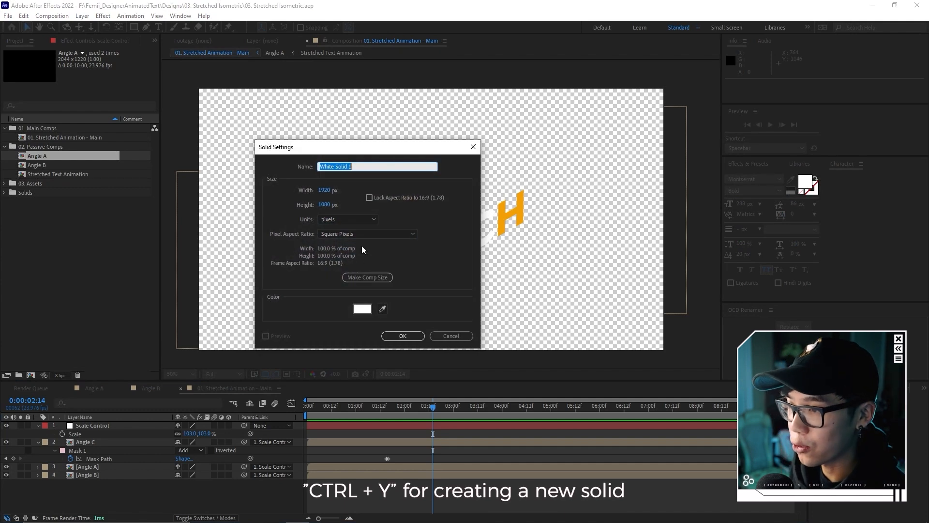
type("Backgrou")
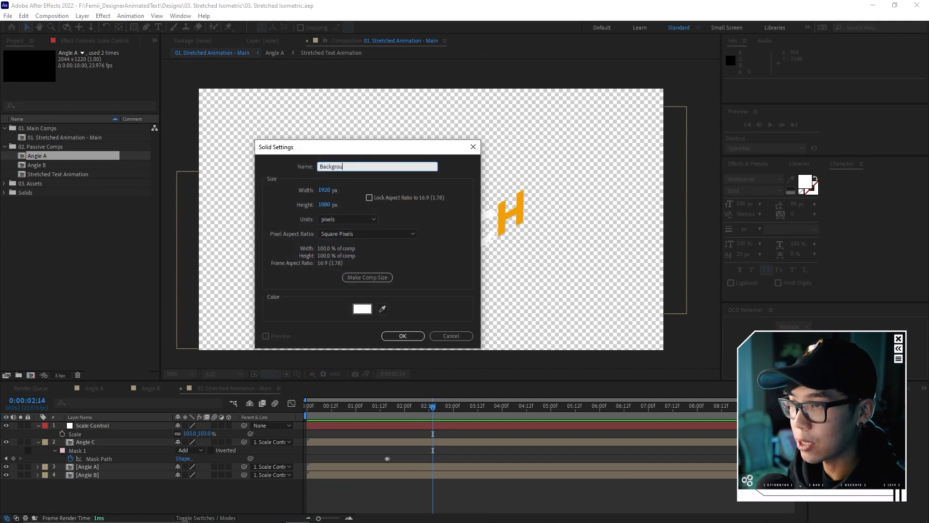
left_click(362, 308)
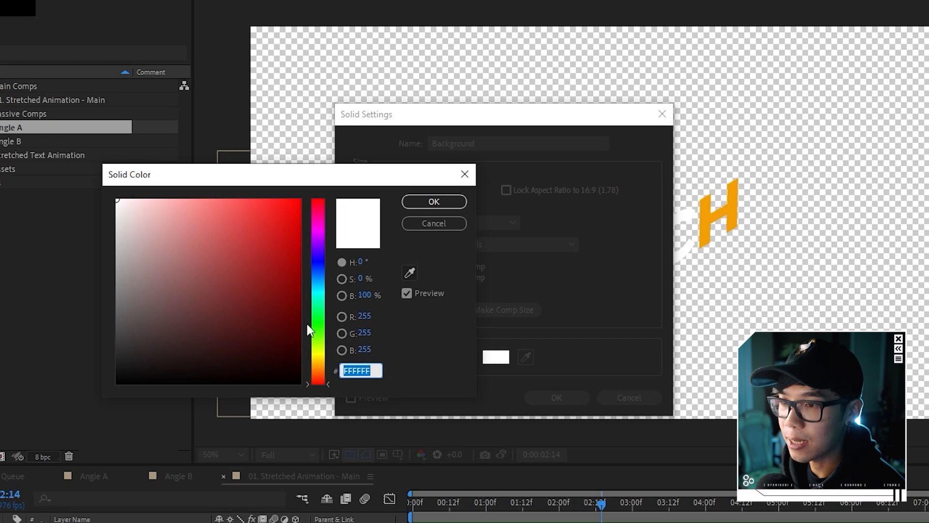
left_click(249, 314)
left_click(325, 364)
left_click(196, 217)
left_click(323, 366)
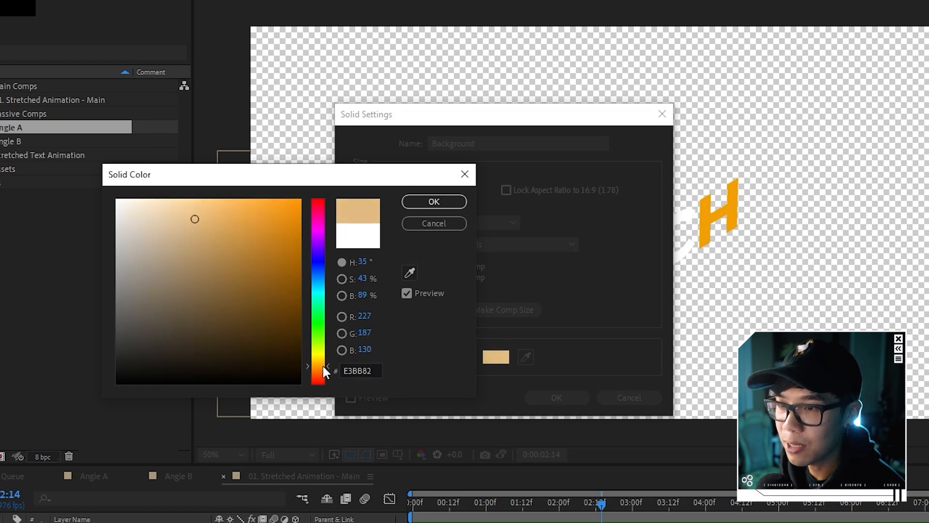
left_click(434, 202)
left_click(562, 397)
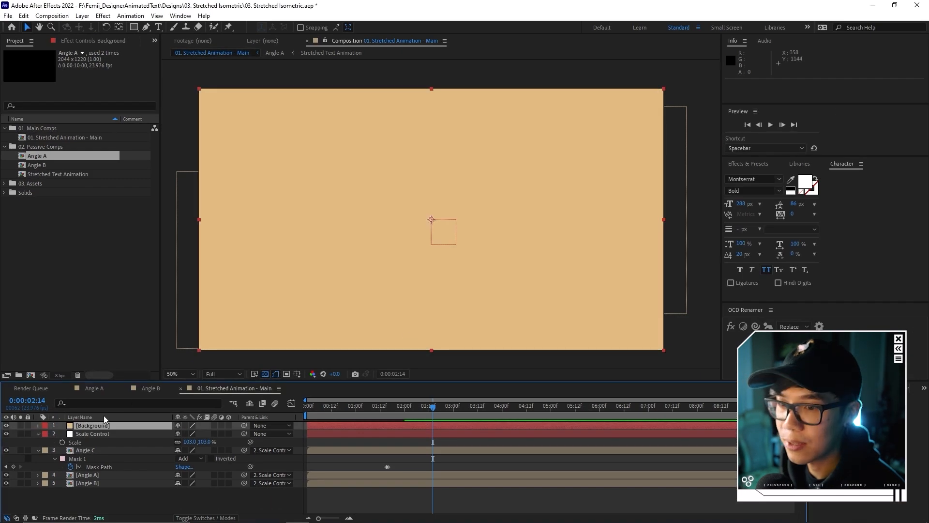
left_click_drag(105, 426, 124, 503)
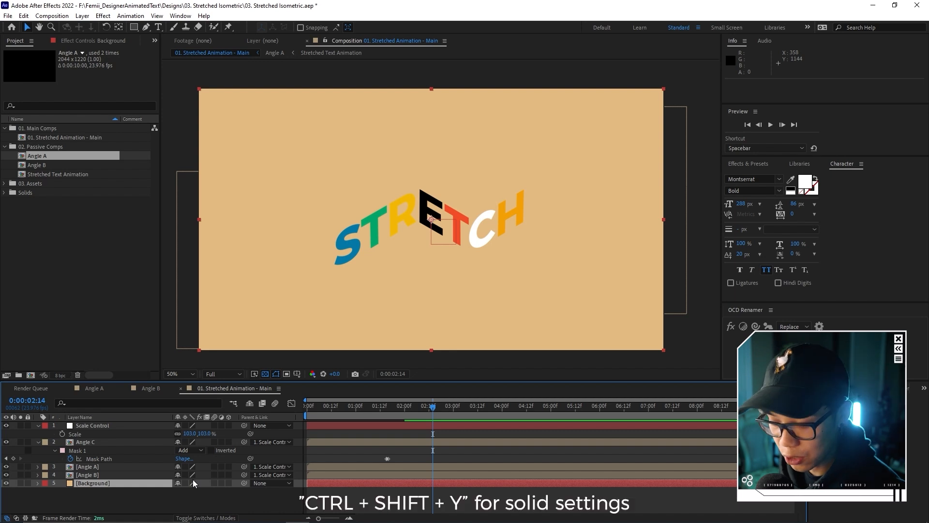
Step: Change the Background solid's color to a more muted beige, CAAD84, and preview the animation
key("ctrl+shift+y")
left_click_drag(621, 130, 696, 132)
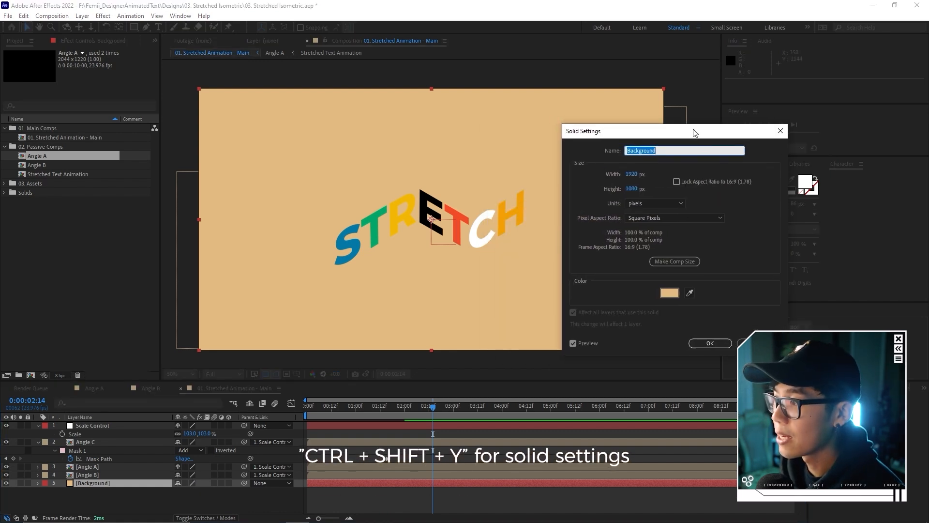
left_click(670, 293)
left_click_drag(159, 185, 66, 198)
left_click(59, 240)
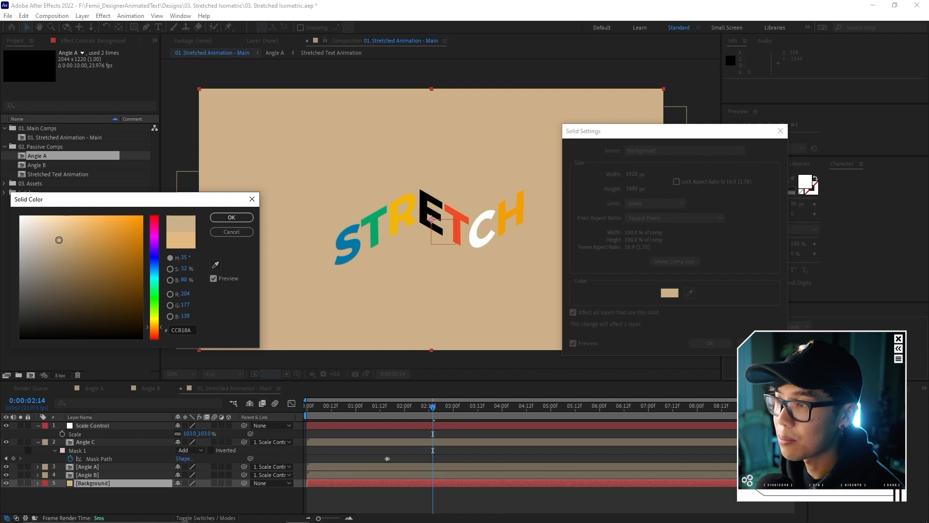
left_click(62, 246)
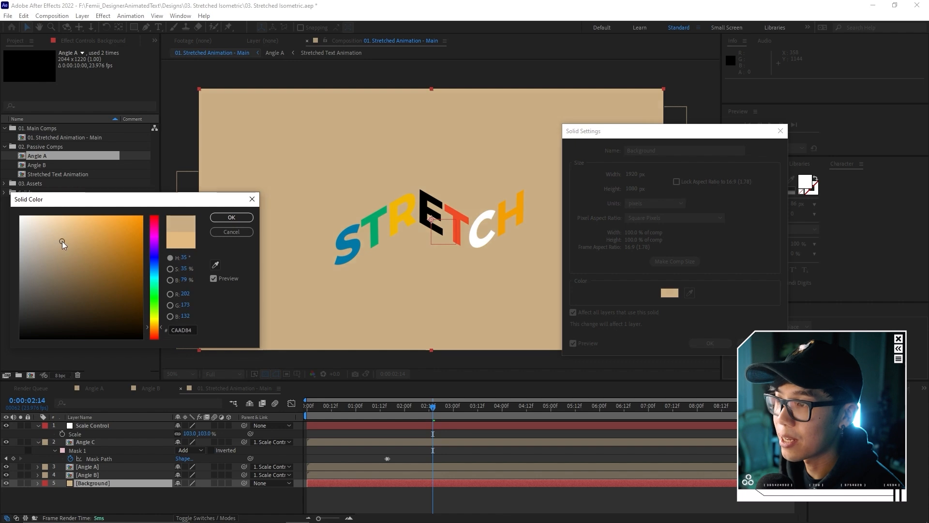
left_click(233, 218)
left_click(710, 343)
key("space")
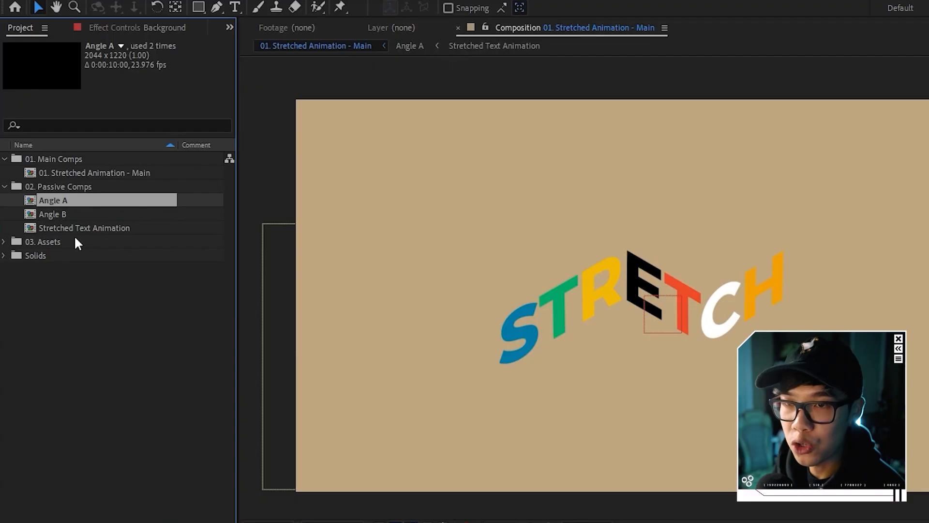
Step: Duplicate the Angle A composition in the project and rename the copy Details A
key("ctrl+d")
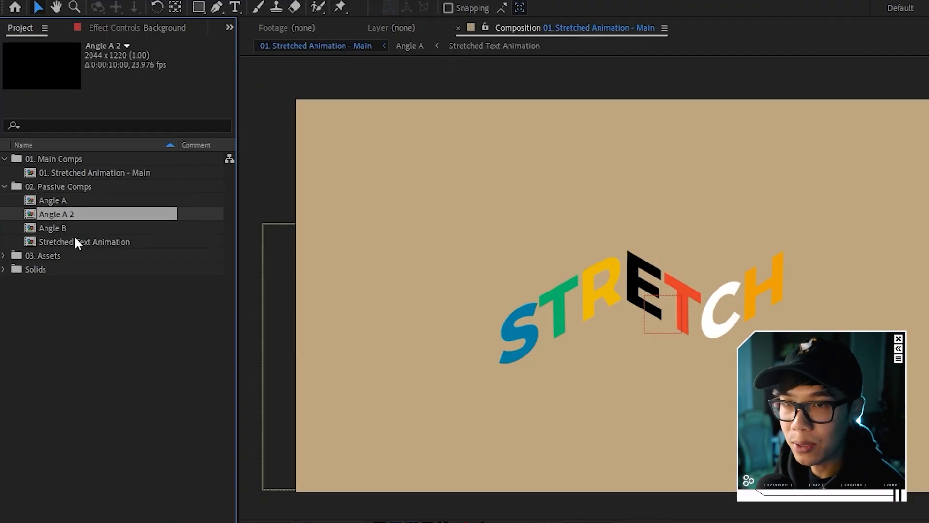
right_click(59, 213)
left_click(137, 447)
type("Details A")
key("Return")
Step: Open the Details A composition and delete its Stretched Text Animation layer
double_click(68, 214)
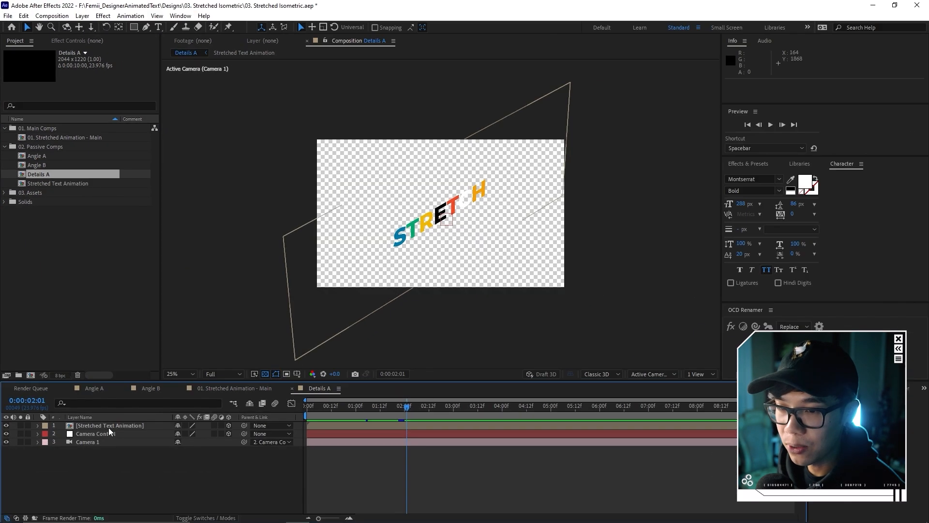
left_click(110, 426)
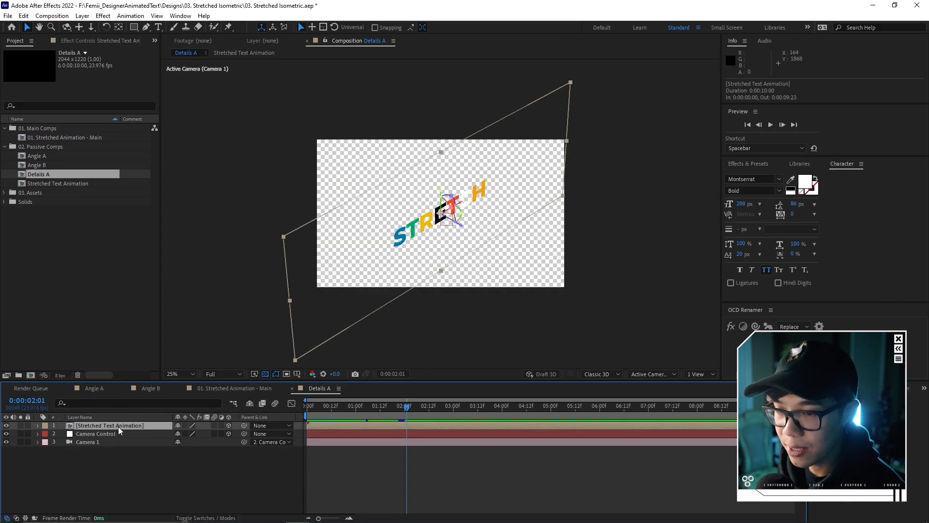
left_click(501, 221)
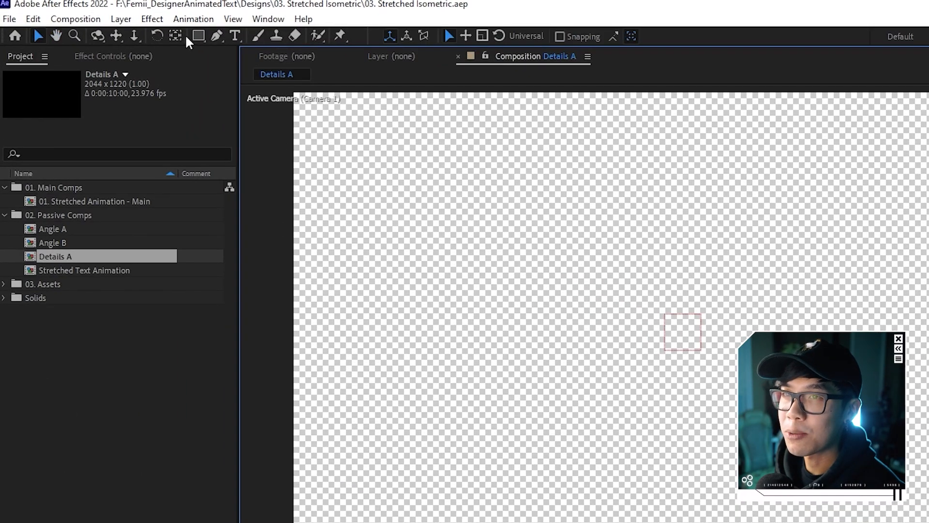
Step: Draw a square shape near the center of Details A with a white FFFFFF fill and no stroke
left_click(192, 37)
left_click_drag(533, 295, 624, 387)
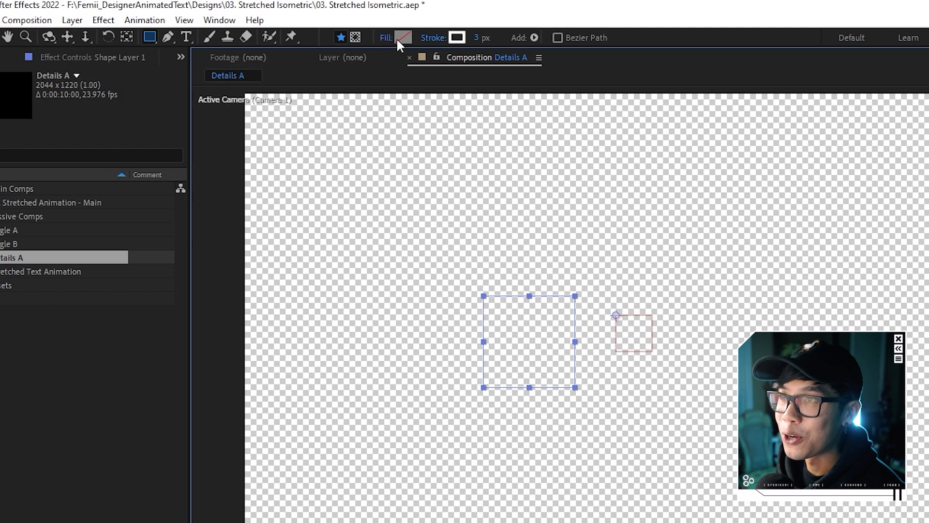
left_click(399, 38)
left_click_drag(10, 337, 0, 299)
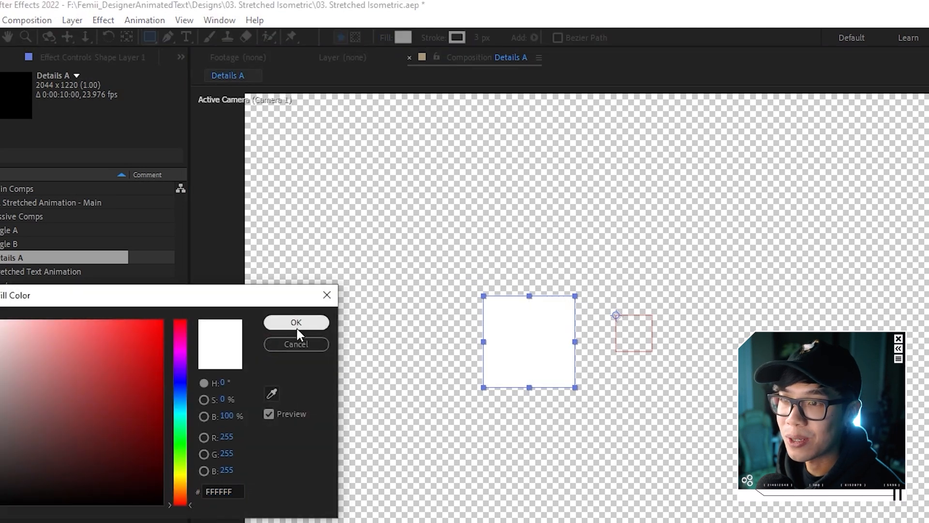
left_click(296, 325)
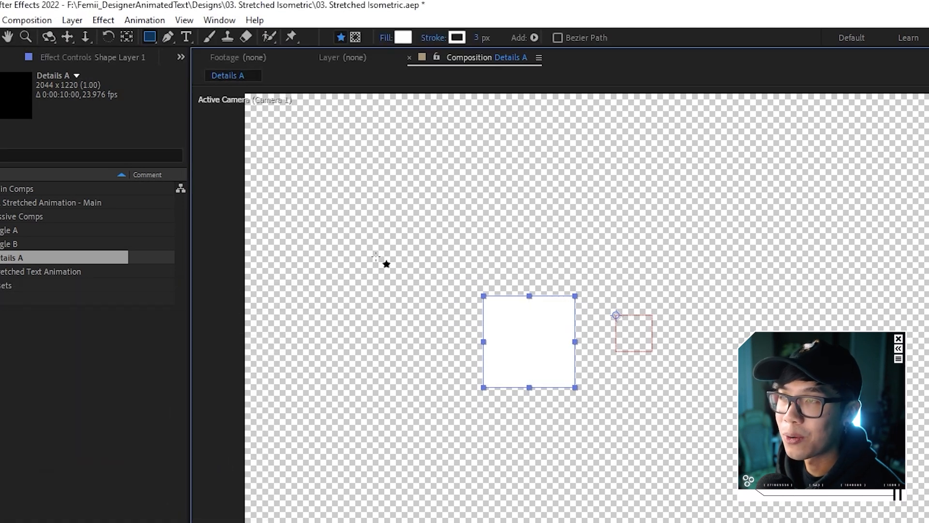
left_click(434, 37)
left_click(264, 310)
left_click(313, 391)
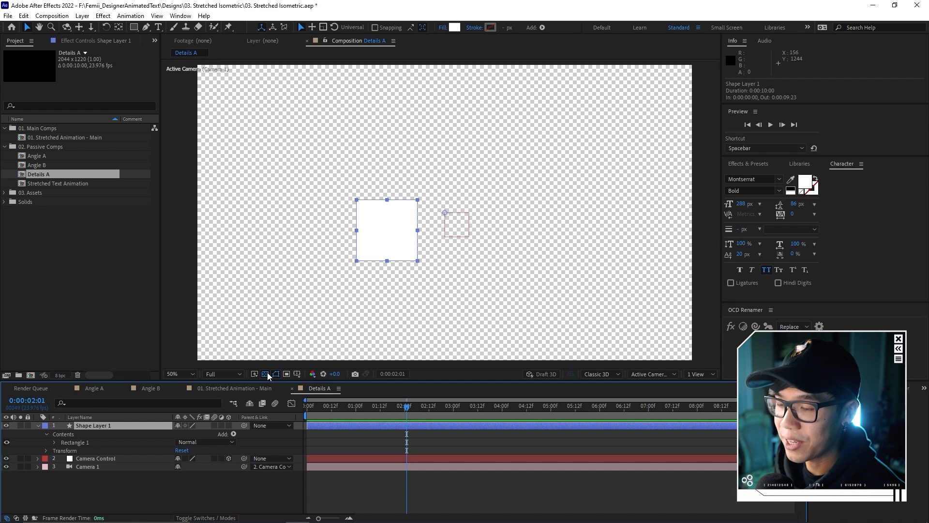
Step: Hide the transparency grid, make the square's shape layer 3D, and compare its angle with the Angle A composition
left_click(267, 376)
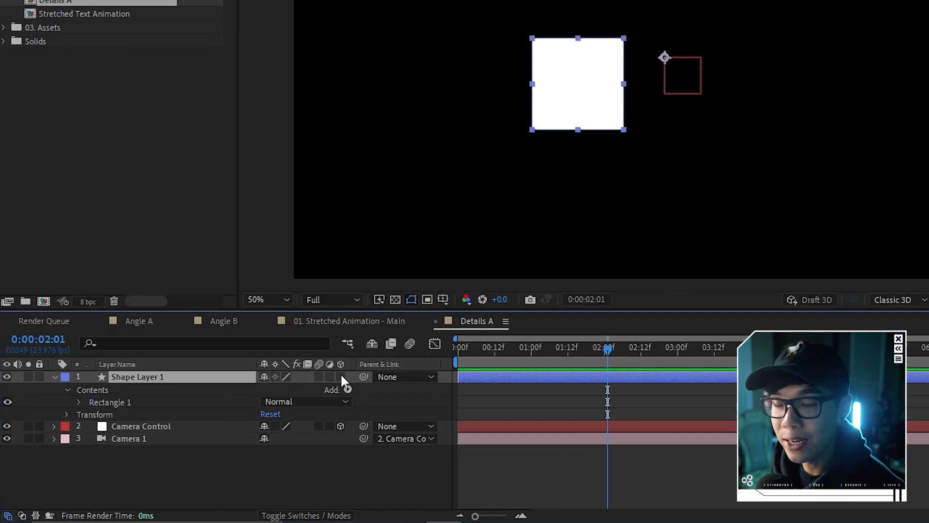
left_click(340, 377)
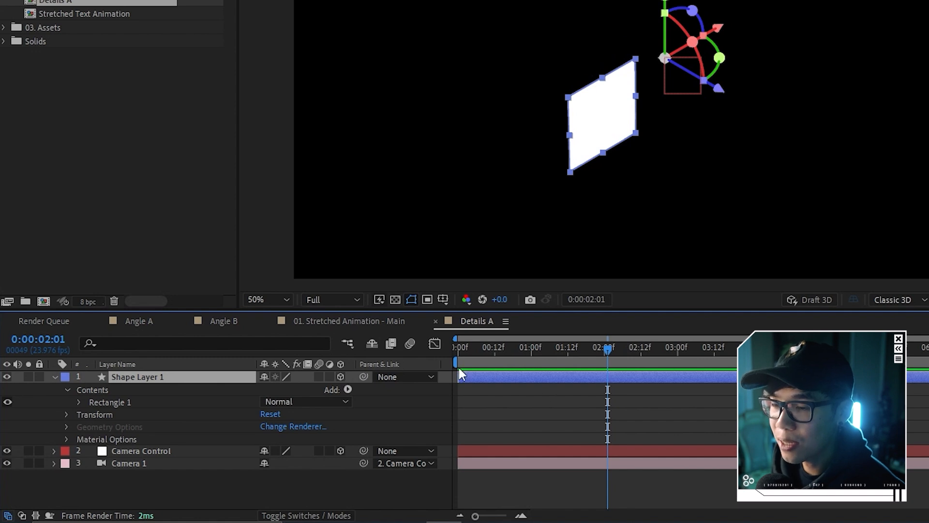
left_click(145, 320)
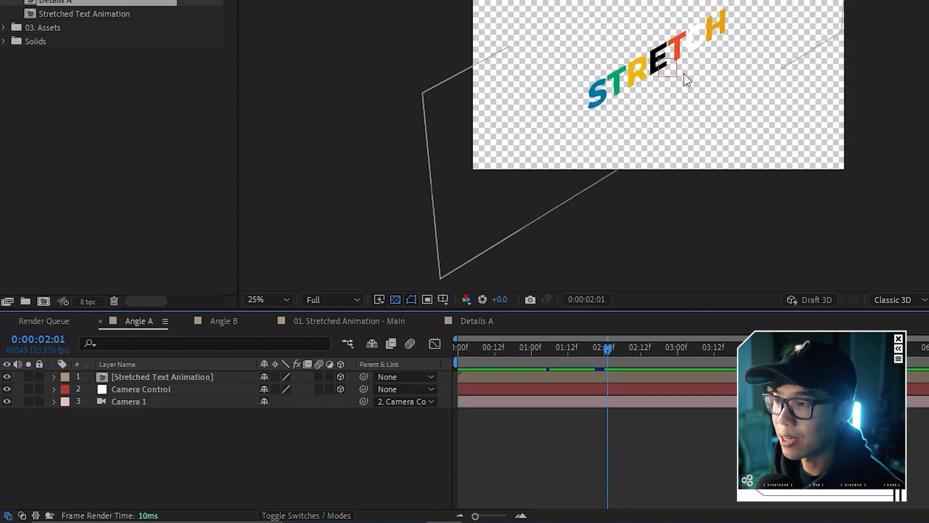
scroll(692, 51, "up", 2)
left_click(470, 320)
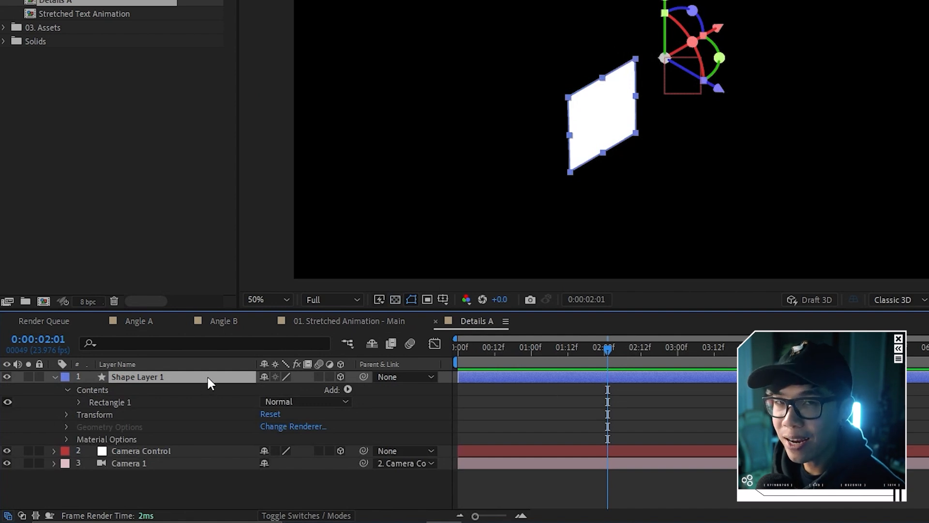
Step: Set the X orientation of the Camera Control null in Details A to 45° so the square lies flat isometrically
left_click(152, 453)
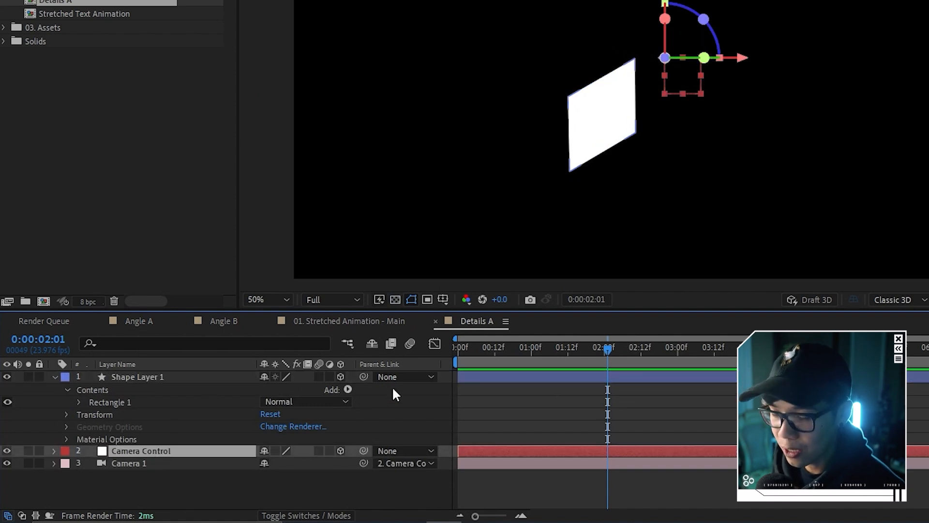
key("r")
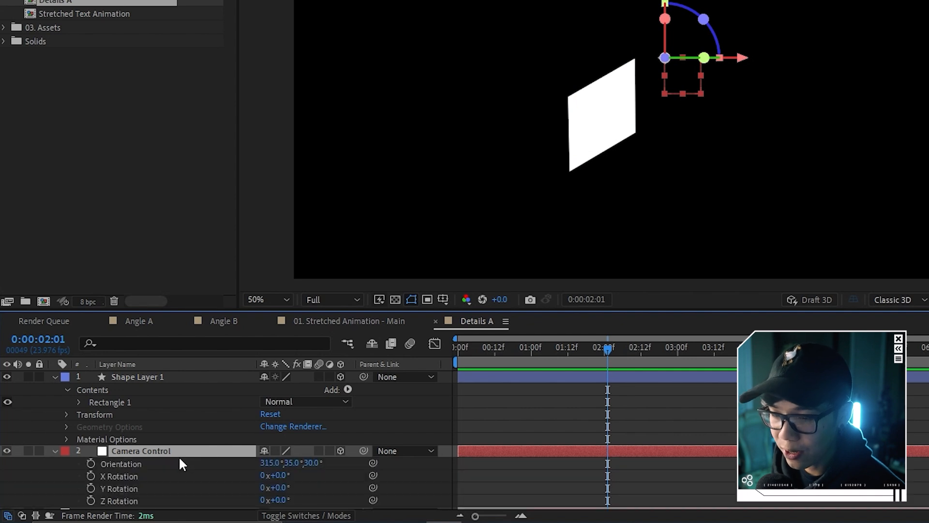
scroll(238, 477, "down", 1)
left_click(266, 452)
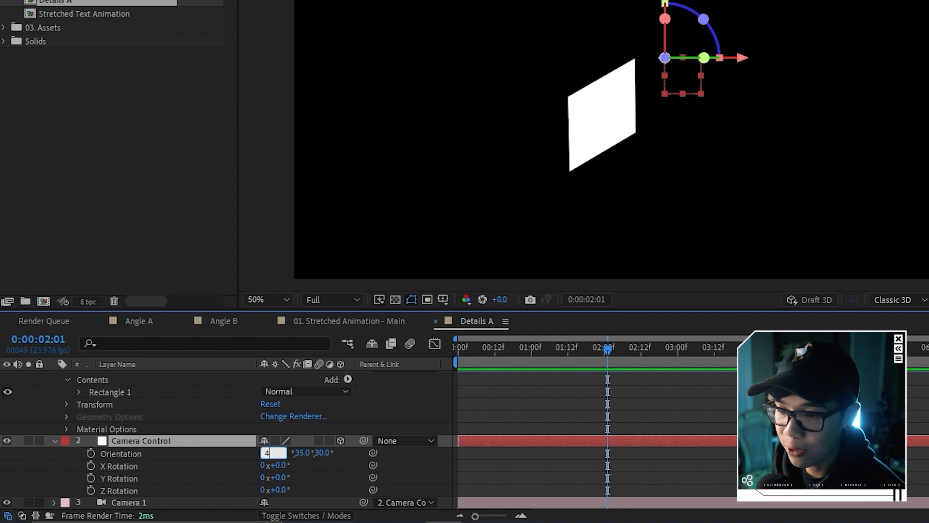
type("45")
left_click(495, 469)
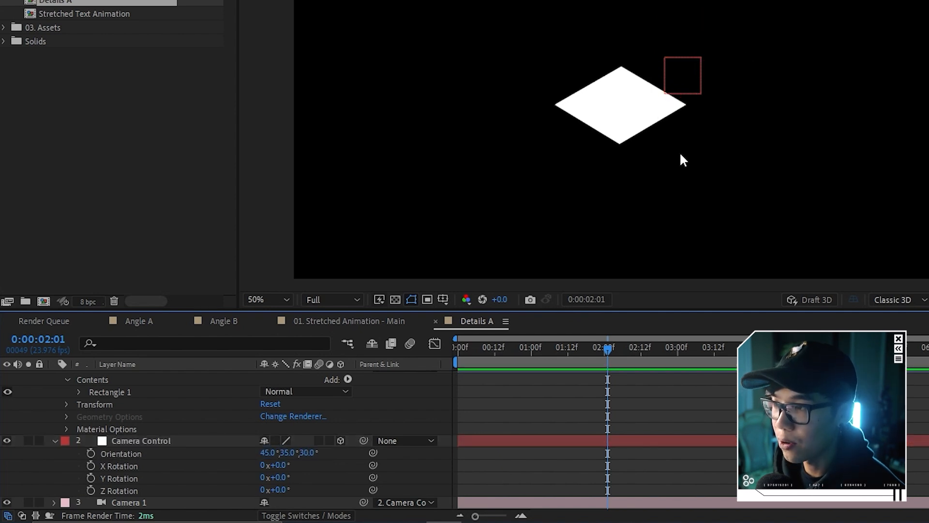
Step: Draw a square in the upper-right area of Details A with a white FFFFFF stroke and no fill
left_click_drag(667, 119, 608, 125)
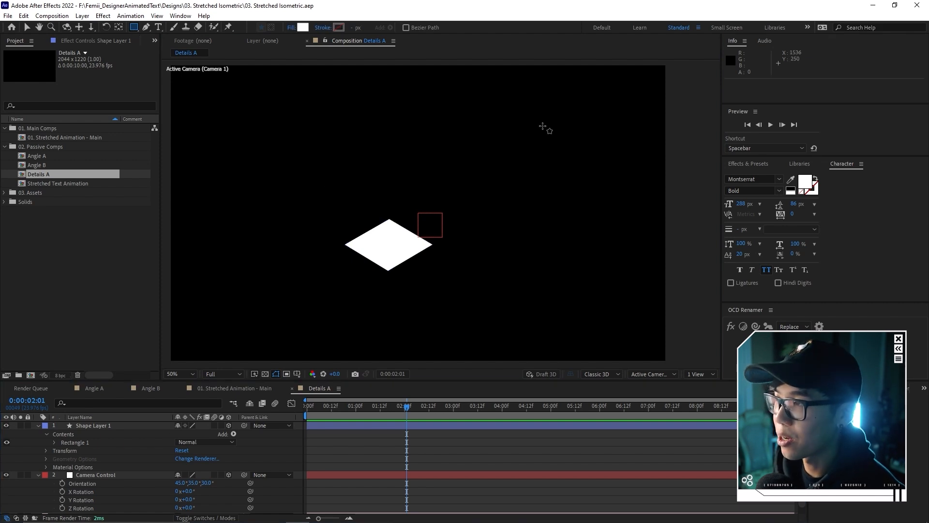
left_click_drag(538, 121, 580, 162)
left_click(337, 28)
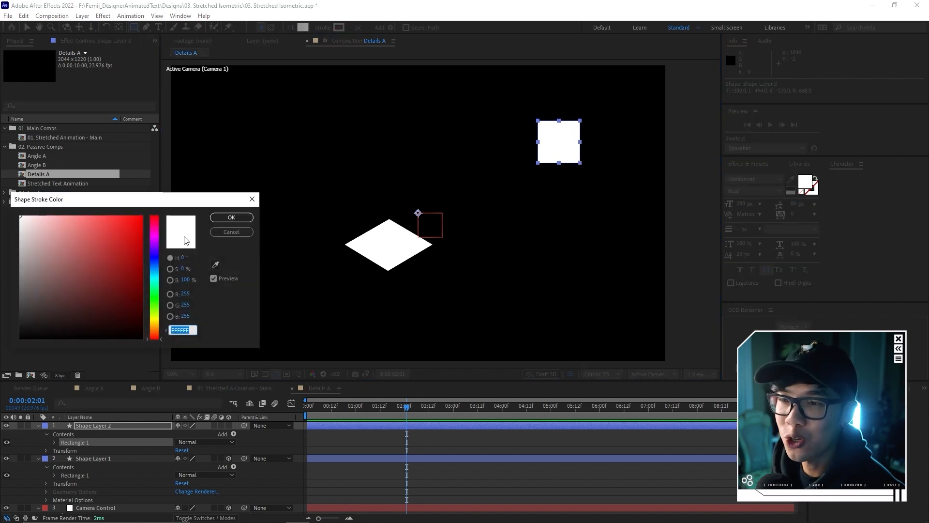
left_click(231, 217)
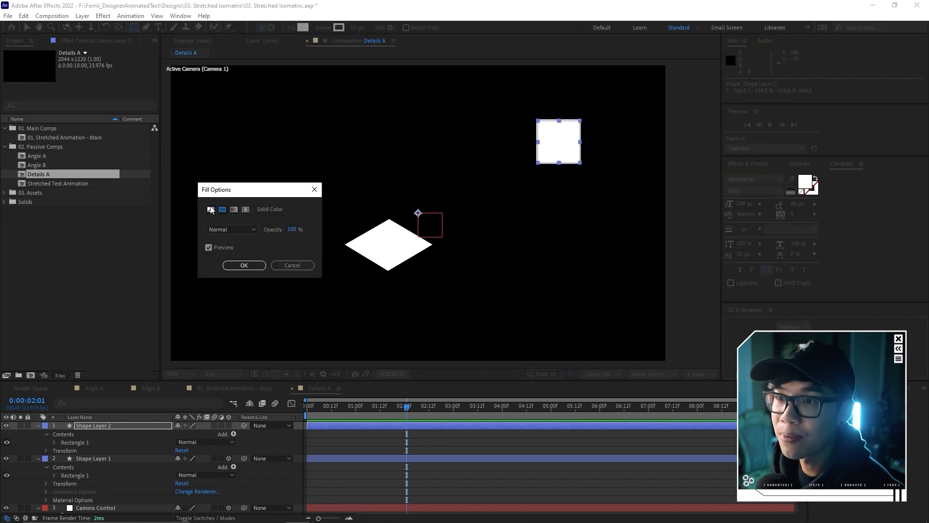
left_click(211, 209)
left_click(257, 266)
Step: Make the outlined square's layer 3D and scale it to 176%
left_click(229, 425)
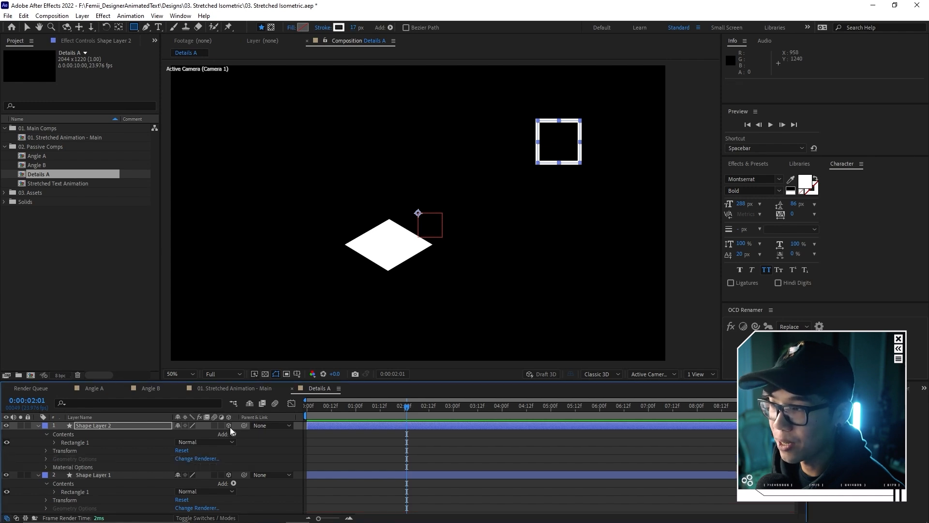
key("v")
key("s")
left_click_drag(192, 434, 234, 429)
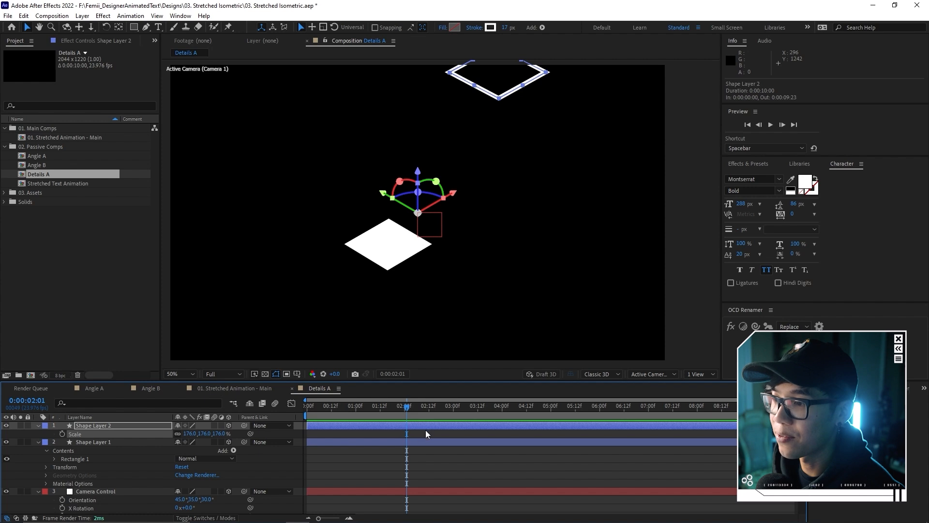
left_click(426, 431)
Step: Draw a circle with a white fill and no stroke in the upper-left area of Details A and make its layer 3D
scroll(432, 228, "down", 2)
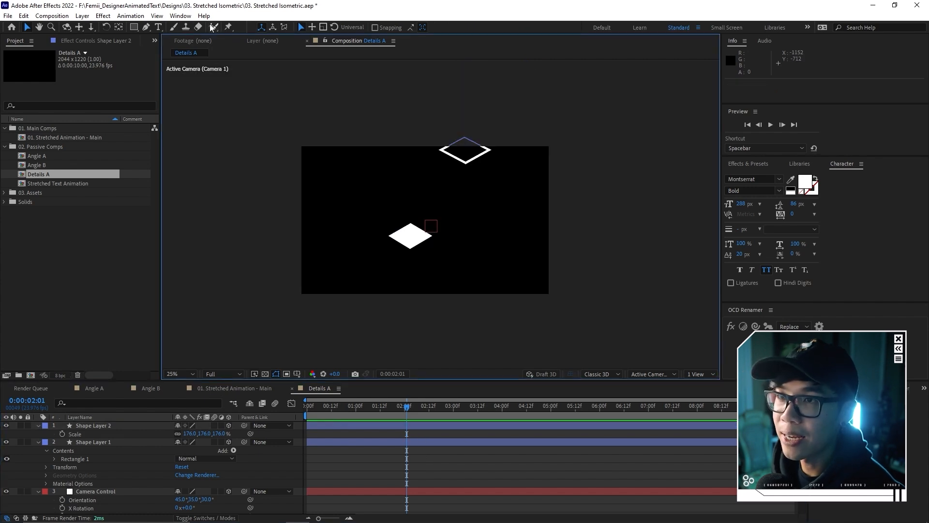
left_click_drag(134, 28, 176, 52)
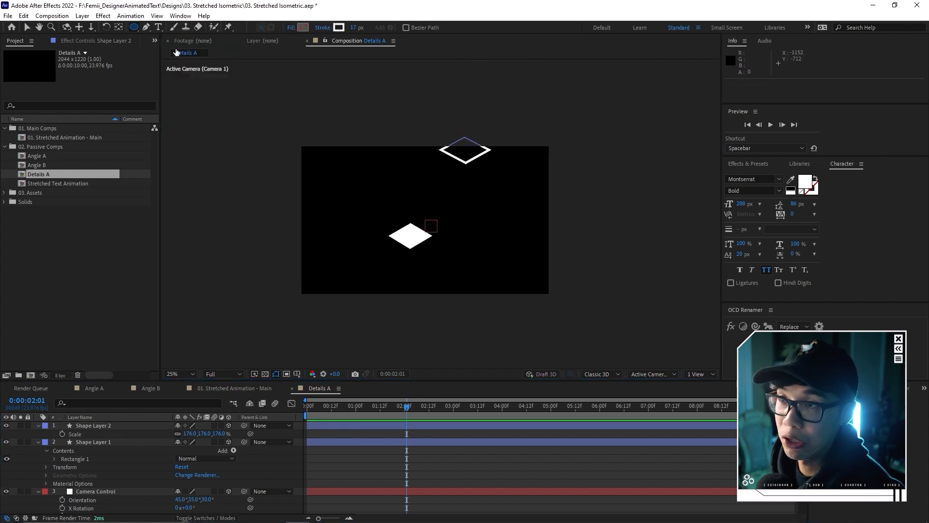
left_click(323, 28)
left_click(211, 209)
left_click(244, 265)
left_click_drag(320, 172, 348, 201)
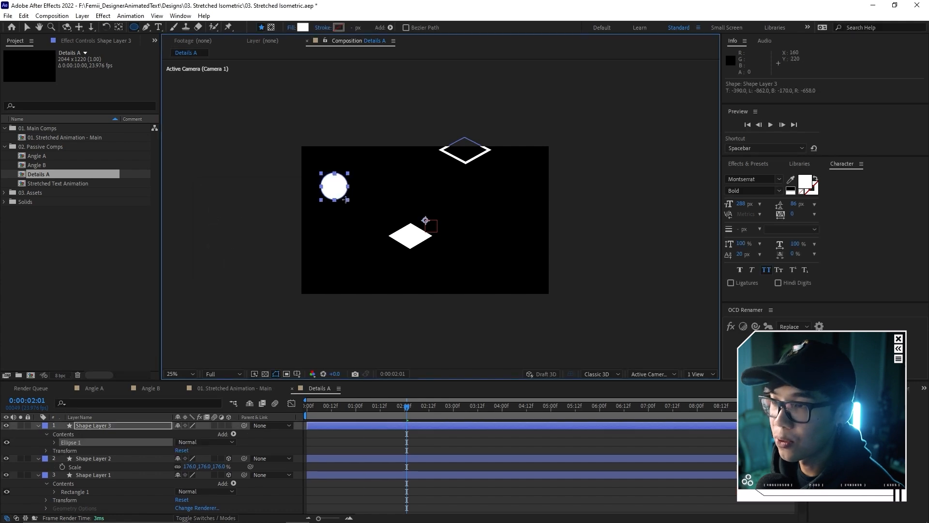
left_click(229, 426)
left_click(370, 427)
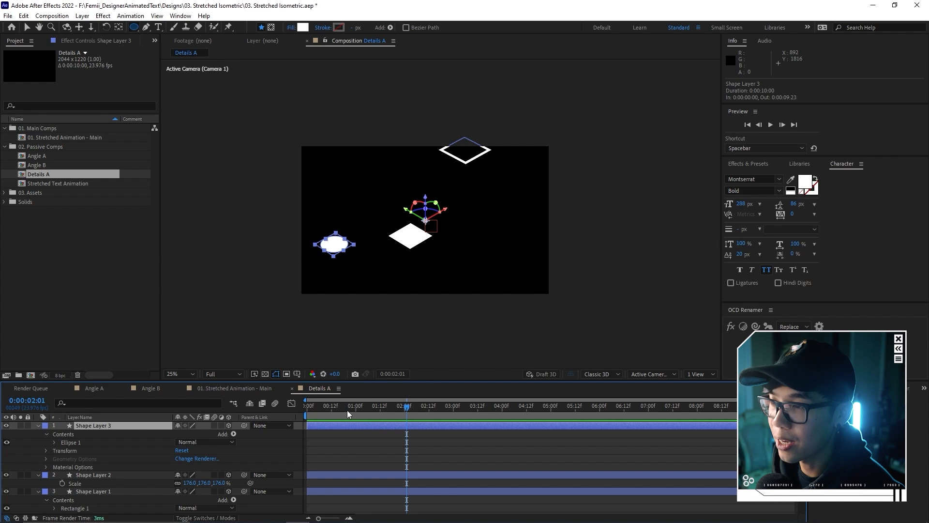
Step: Move the circle up near the composition's upper-left corner, to position 1475.3, 63.2, 0.0
key("v")
scroll(329, 271, "up", 2)
left_click_drag(327, 270, 416, 254)
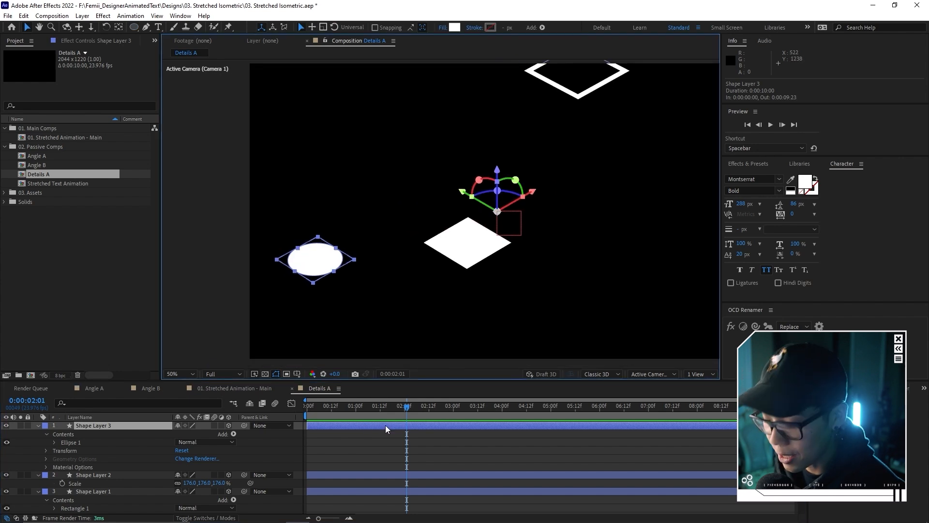
key("p")
left_click_drag(464, 190, 403, 155)
left_click_drag(474, 155, 536, 117)
left_click_drag(519, 119, 514, 164)
left_click_drag(461, 167, 431, 149)
left_click_drag(499, 152, 516, 144)
Step: Move the filled square to the lower-left area of the composition and scale it to 119%
left_click_drag(502, 297, 453, 235)
left_click(421, 226)
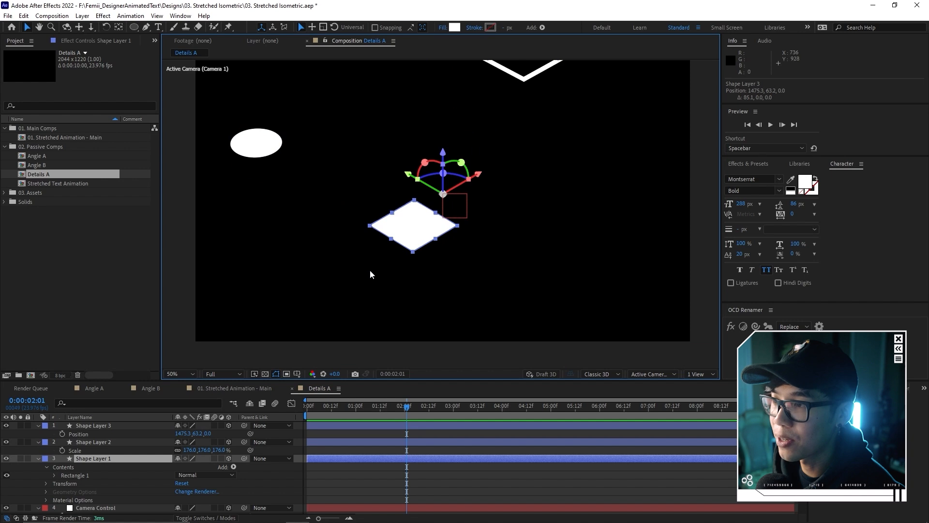
left_click_drag(477, 172, 378, 230)
left_click_drag(314, 231, 319, 236)
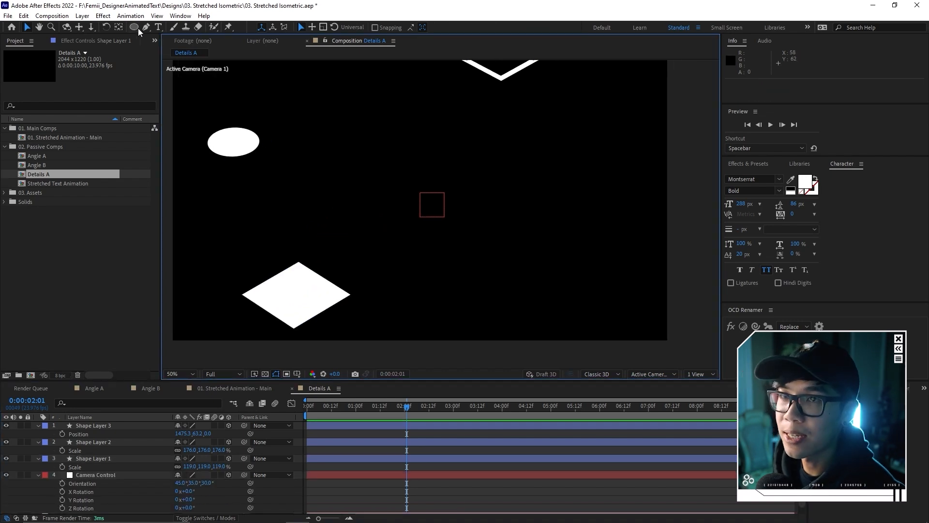
Step: Draw a rotated white triangle with the Polygon tool, reducing its sides to three, and make its layer 3D
left_click_drag(138, 28, 163, 60)
left_click_drag(534, 244, 557, 273)
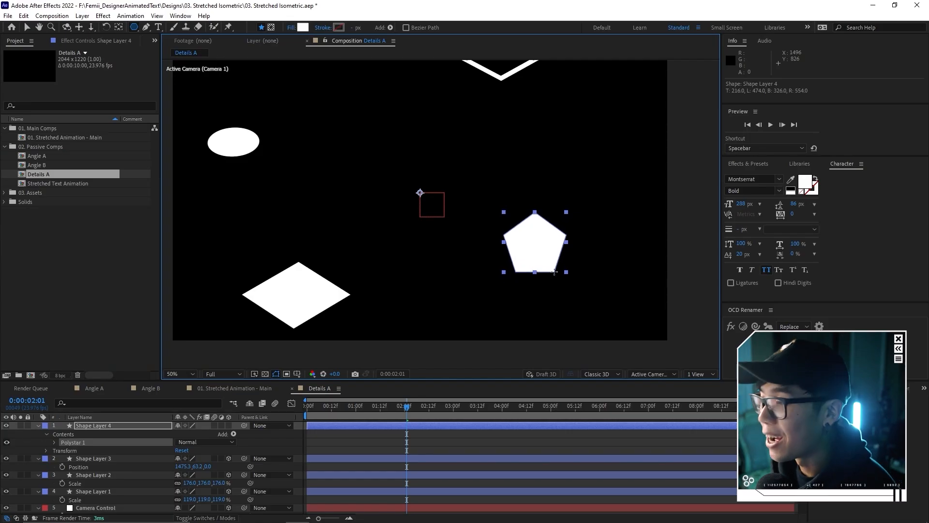
mouse_move(554, 273)
left_mouse_down()
mouse_move(568, 277)
mouse_move(561, 272)
left_mouse_up()
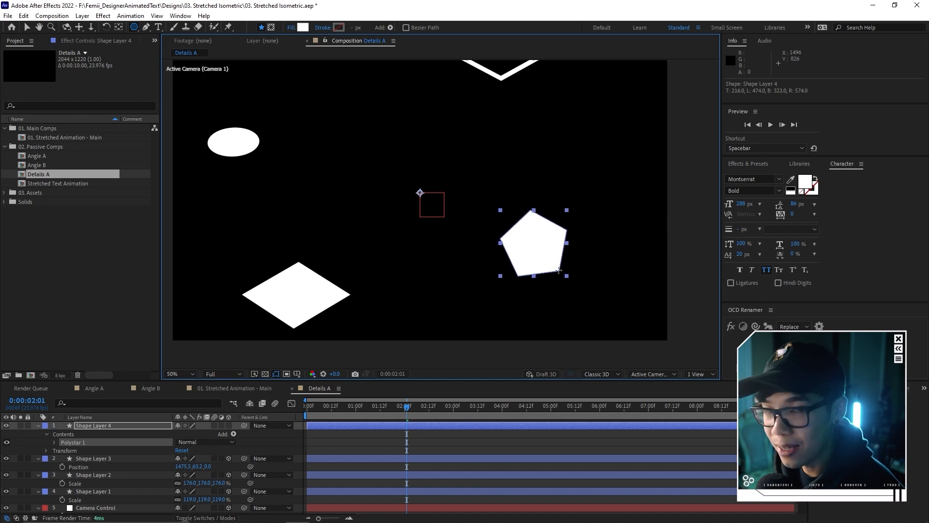
key("Down")
left_click_drag(559, 270, 572, 268)
key("Down")
left_click(230, 426)
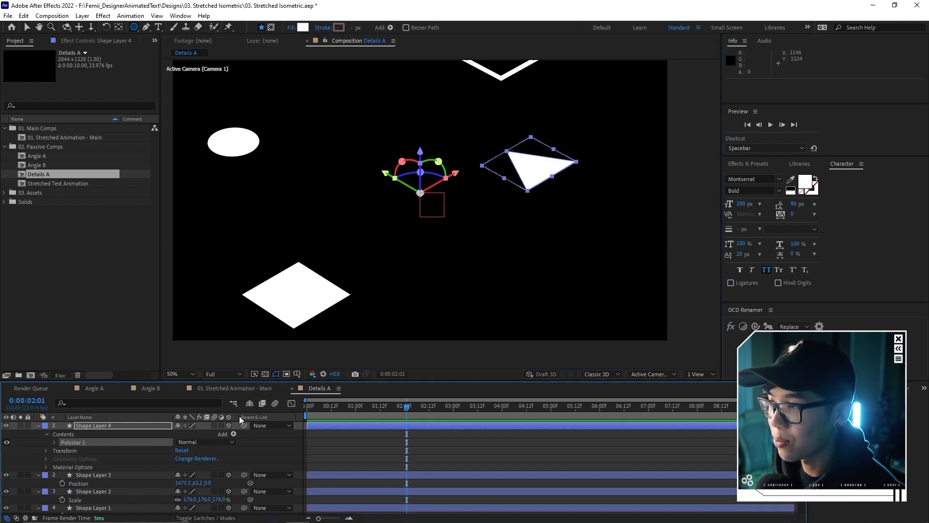
Step: Scale the triangle to 261% and move it so it is cropped by the composition's right edge
key("comma")
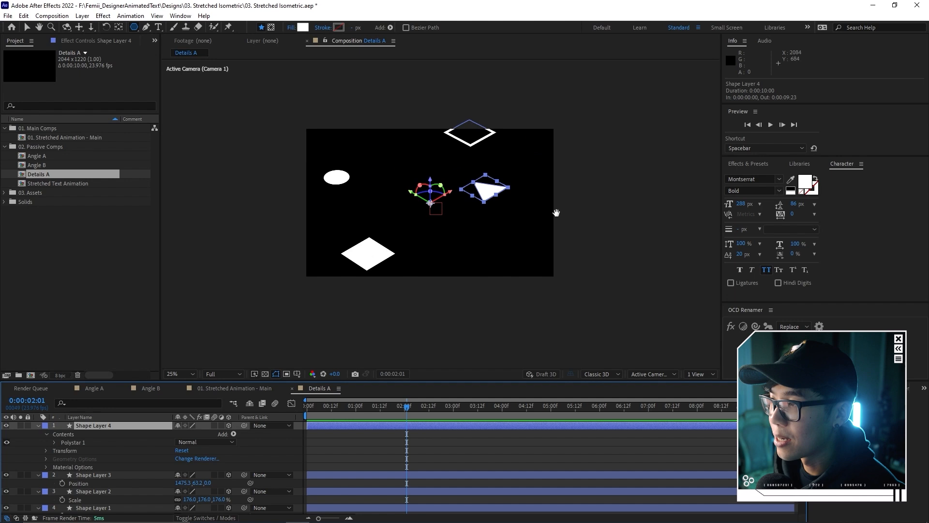
key("u")
left_click_drag(194, 434, 272, 434)
key("v")
left_click_drag(420, 212, 408, 237)
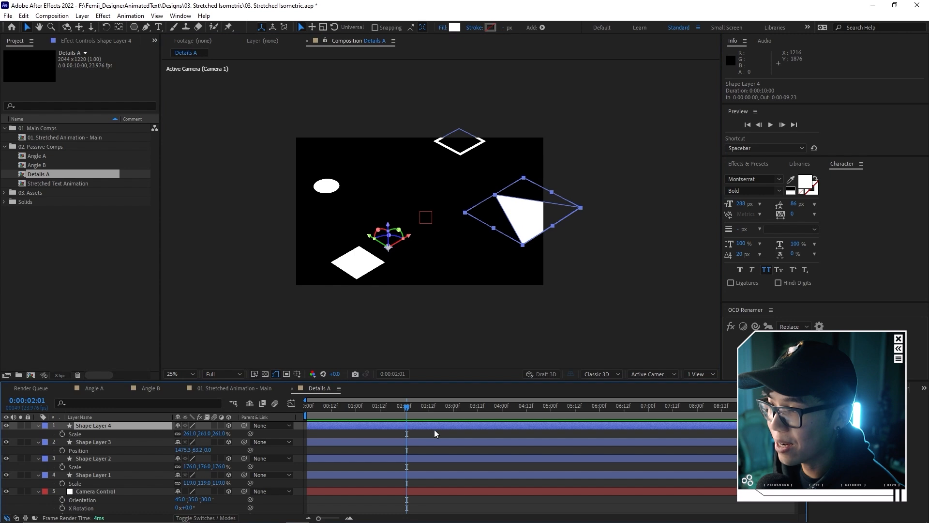
left_click(458, 435)
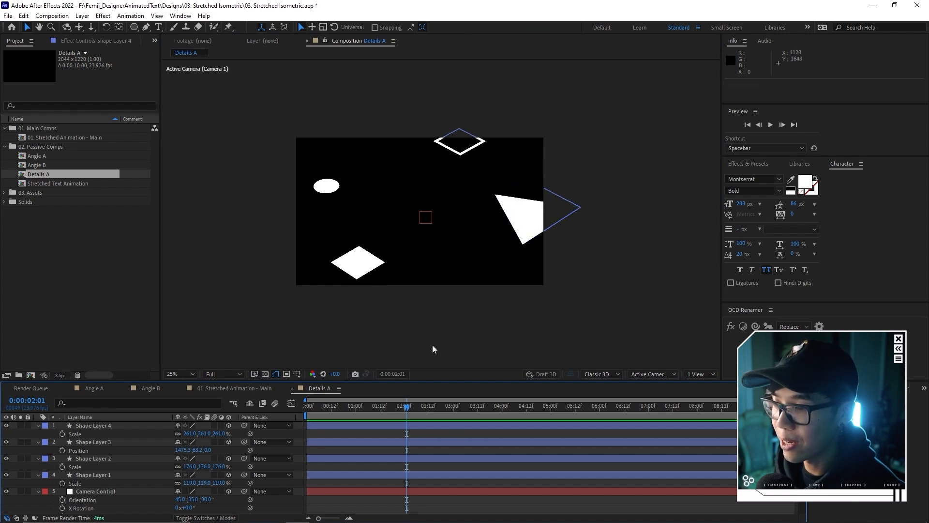
Step: Collapse the properties of all layers and add the Stretched Text Animation composition as the top layer of Details A
key("ctrl+a")
key("u")
left_click(382, 475)
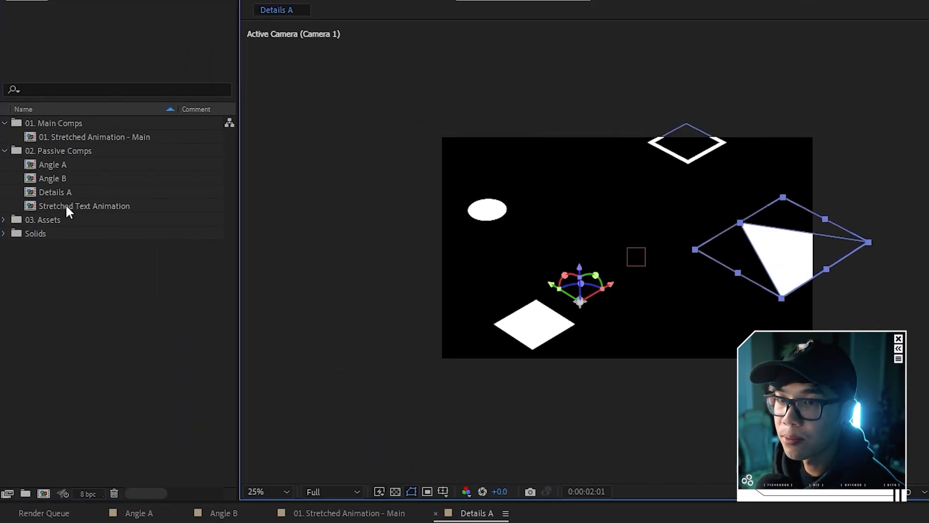
left_click_drag(65, 206, 181, 343)
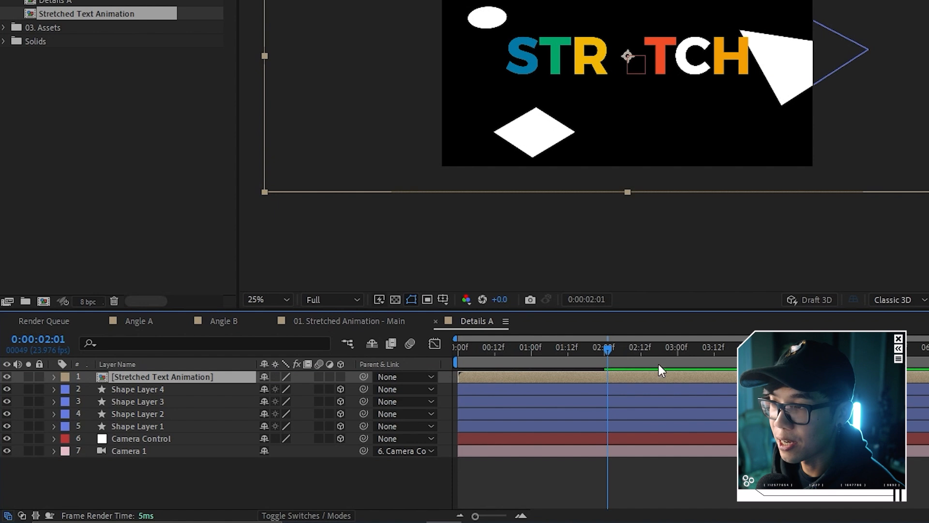
scroll(720, 99, "up", 2)
left_click_drag(714, 80, 669, 96)
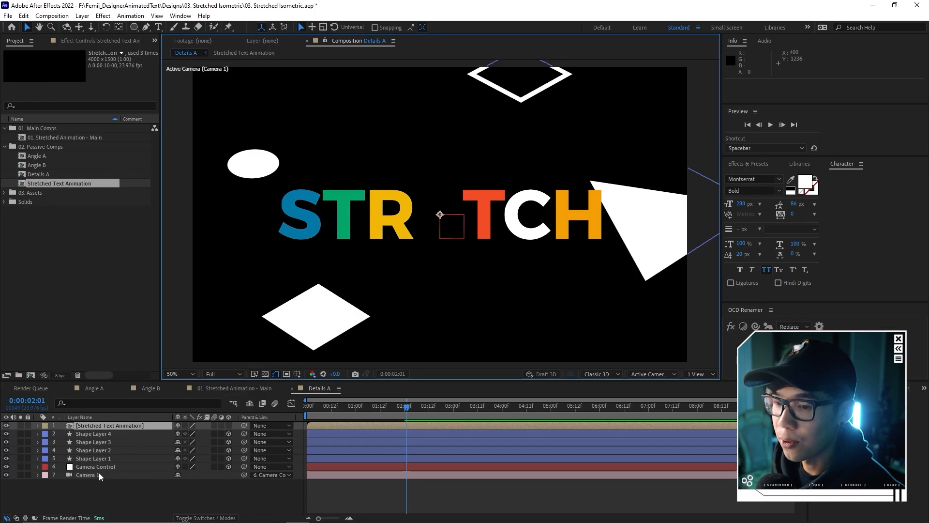
Step: Fill the lower-left square with the yellow sampled from the letter R
left_click(15, 522)
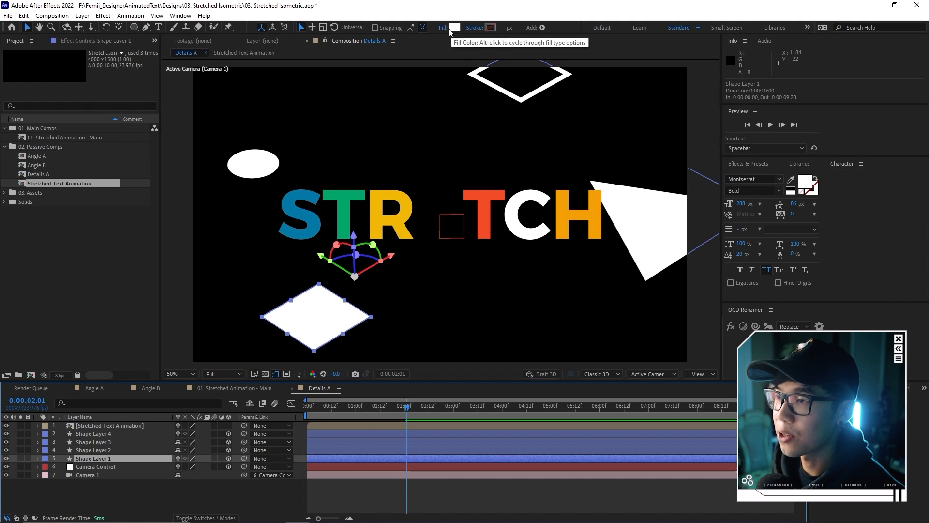
left_click(455, 28)
left_click(215, 264)
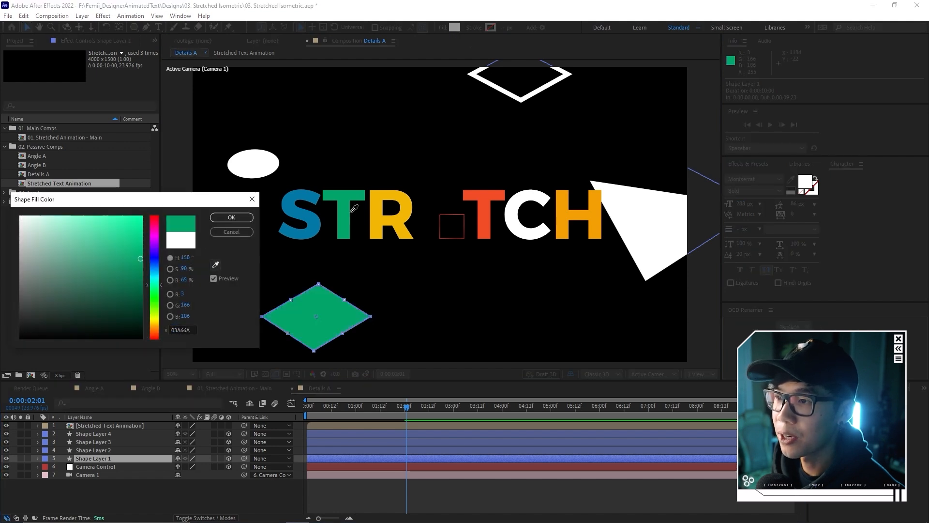
left_click(380, 210)
left_click(232, 217)
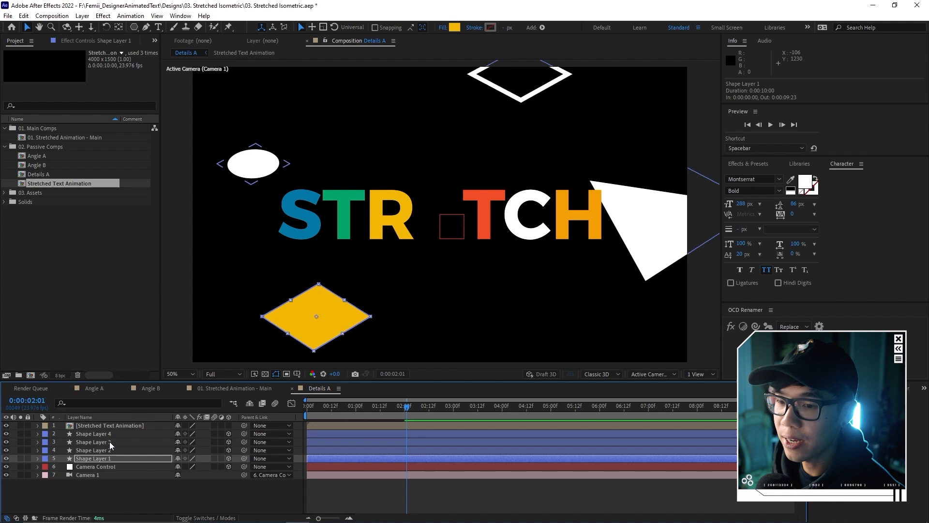
Step: Set the outlined square's stroke to the green 03A66A sampled from the first letter T
left_click(93, 450)
left_click_drag(472, 105, 455, 135)
left_click(489, 27)
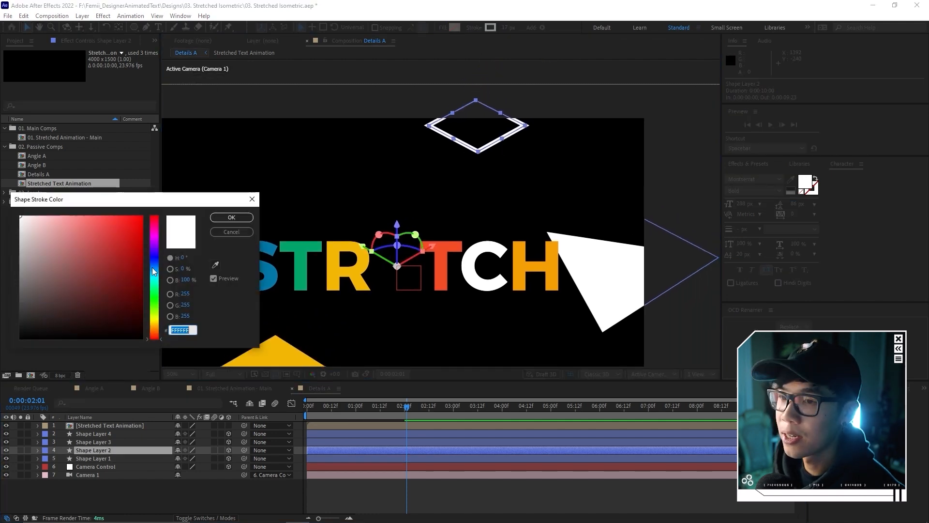
left_click(216, 264)
left_click(304, 248)
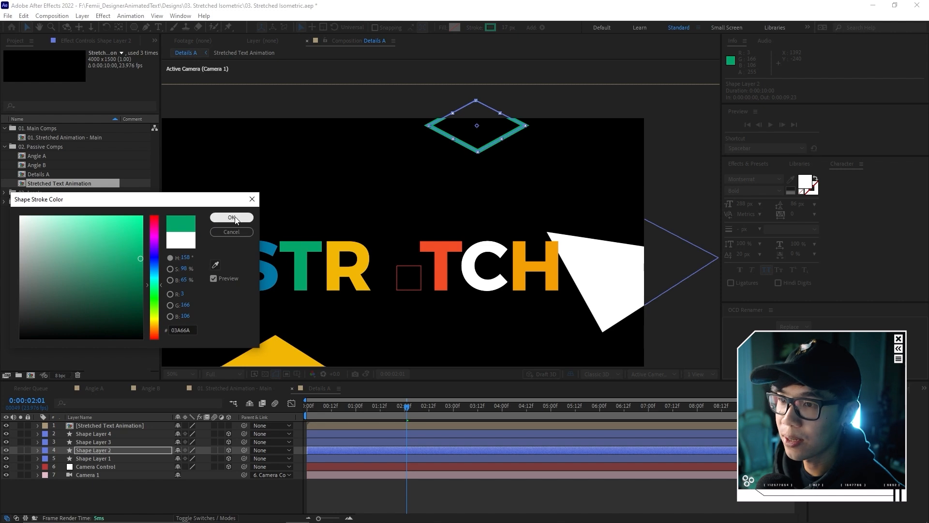
left_click(232, 217)
Step: Fill the circle with the blue 0378A6 sampled from the letter S
left_click(108, 441)
left_click_drag(315, 260, 375, 260)
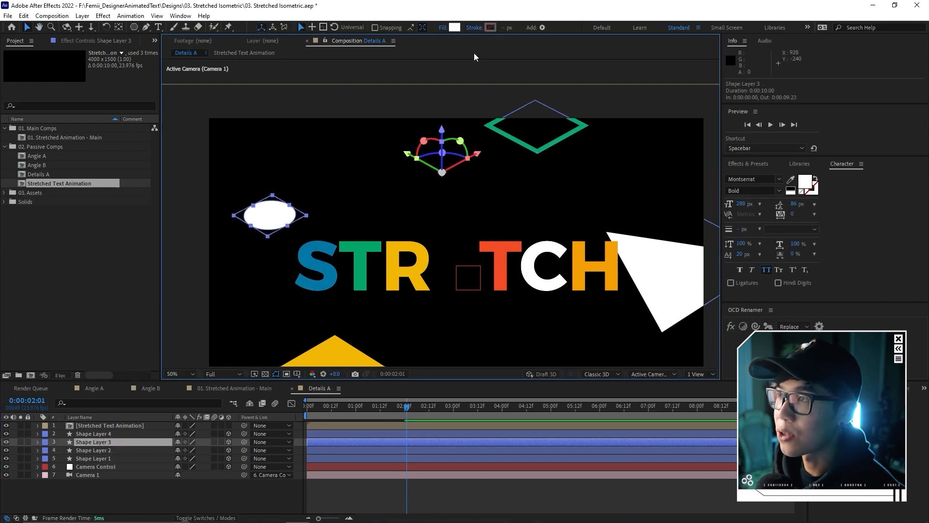
left_click(454, 27)
left_click(216, 265)
left_click(309, 252)
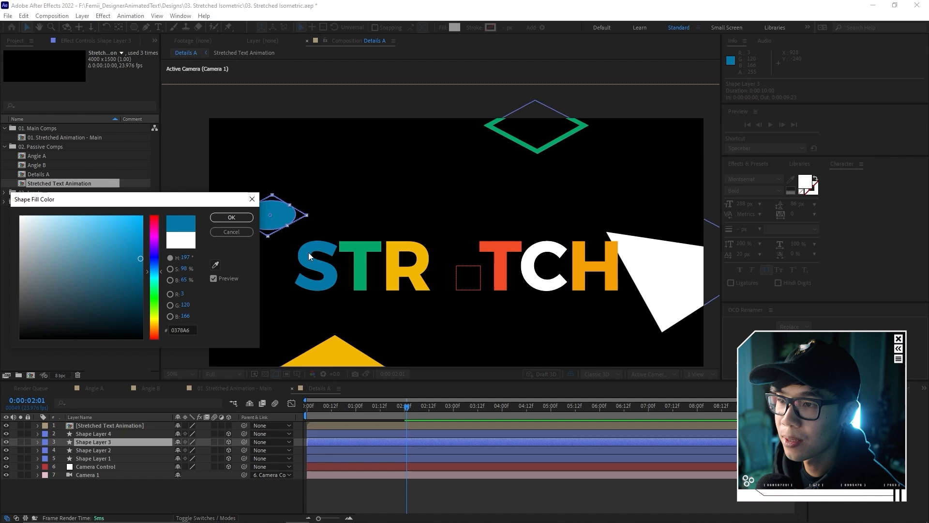
left_click(220, 217)
Step: Delete the Stretched Text Animation layer from Details A
left_click_drag(556, 262, 422, 210)
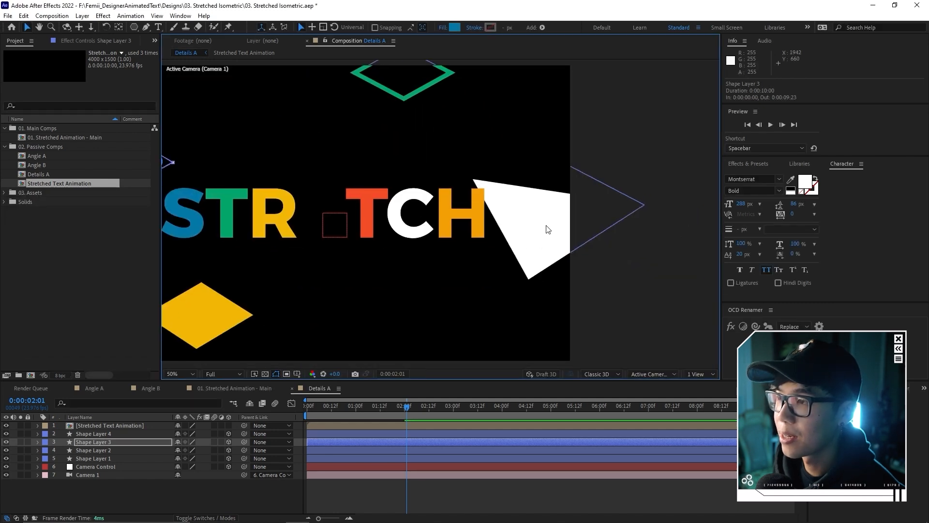
left_click(552, 227)
scroll(553, 229, "down", 2)
left_click(111, 425)
key("Delete")
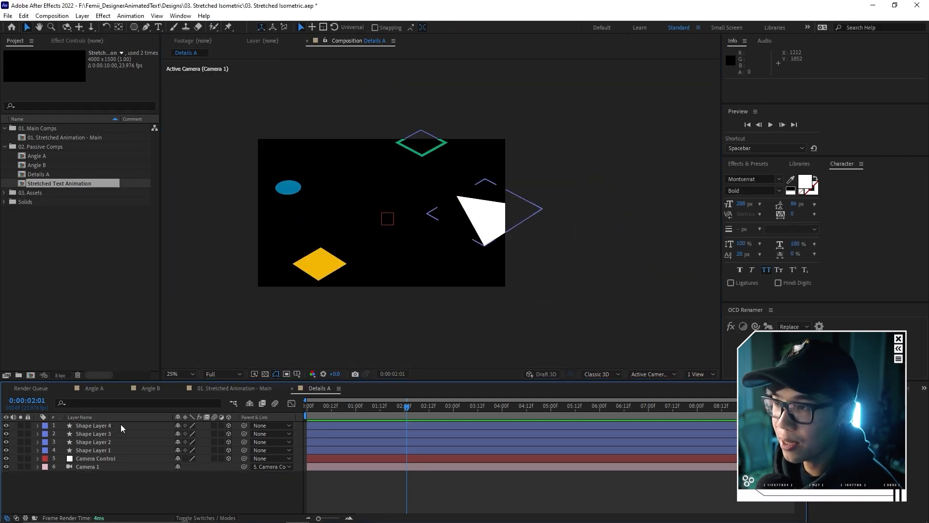
Step: Open the 01. Stretched Animation - Main composition and add Details A as its top layer
left_click(213, 388)
left_click_drag(214, 388, 344, 386)
left_click_drag(42, 174, 166, 425)
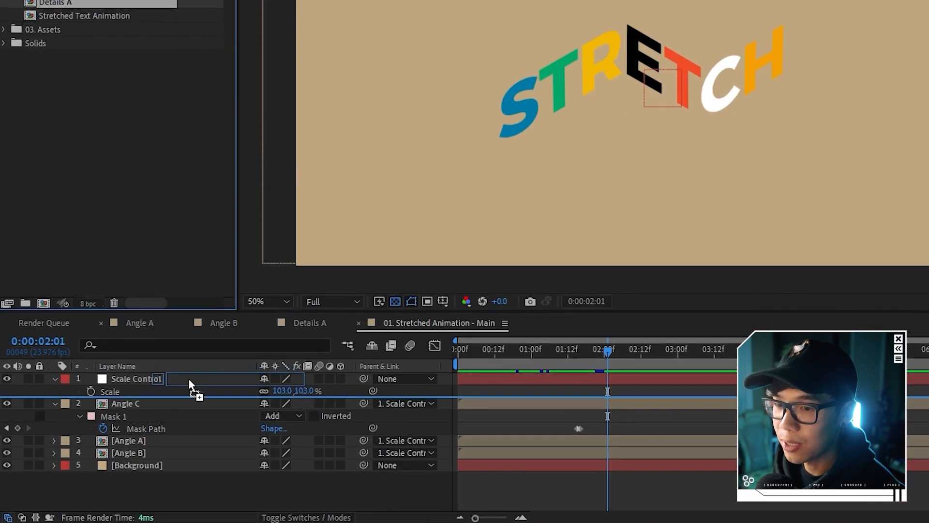
left_click_drag(250, 376, 251, 376)
scroll(736, 136, "down", 2)
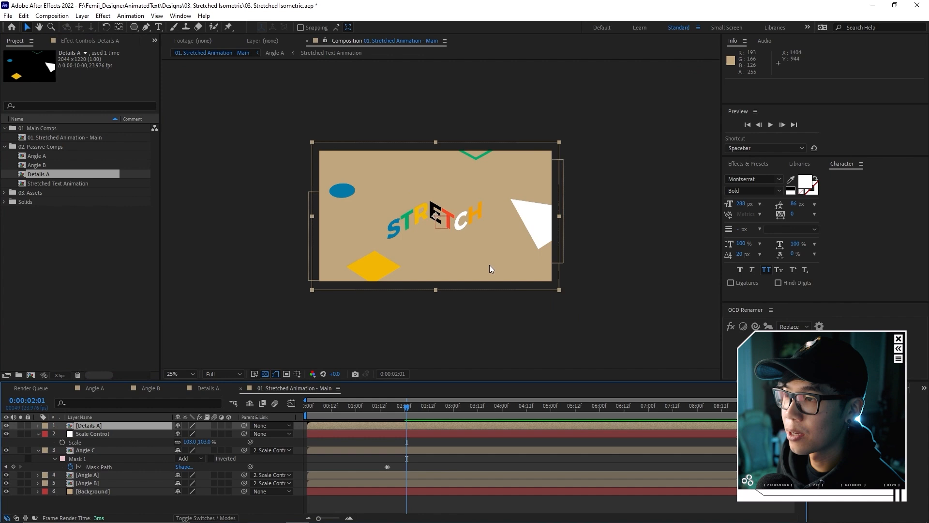
scroll(729, 136, "up", 2)
middle_click(678, 48)
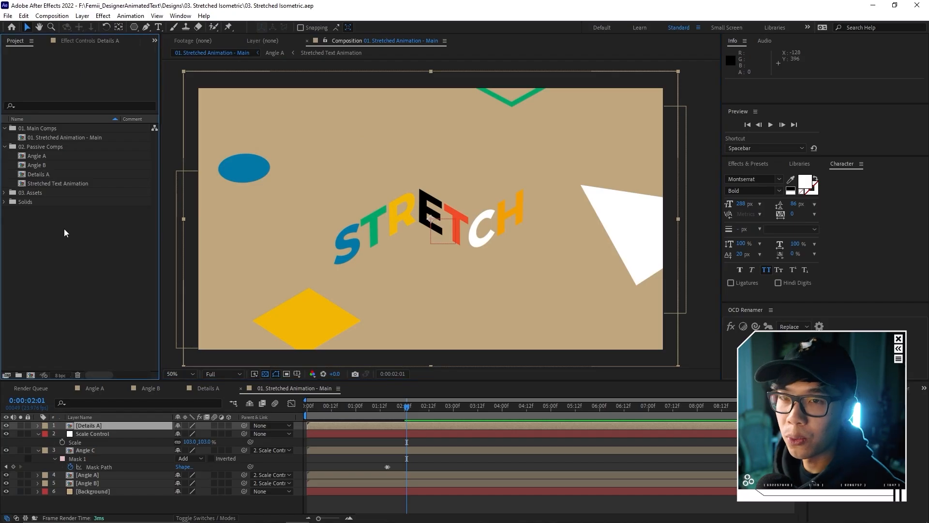
Step: Duplicate the Details A composition in the project and rename the copy Details B
left_click(40, 176)
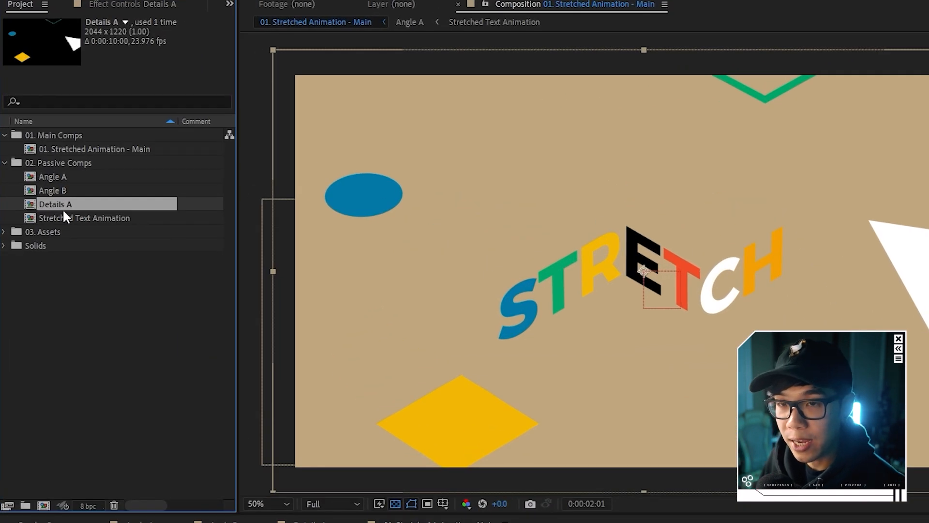
key("ctrl+d")
right_click(77, 216)
left_click(125, 448)
left_click_drag(66, 218, 131, 220)
type("B")
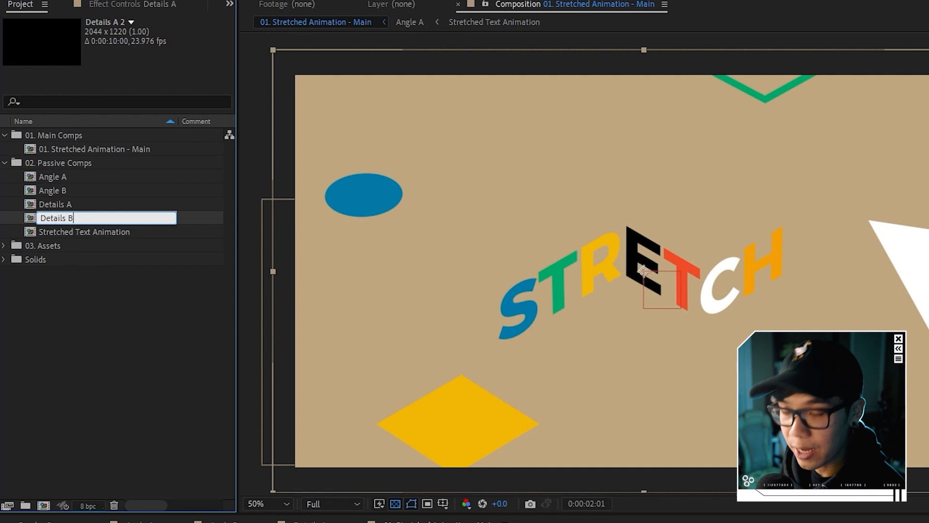
Step: Open the Details B composition and set its Camera Control orientation to 310°, 315°, 30°
key("Return")
double_click(83, 217)
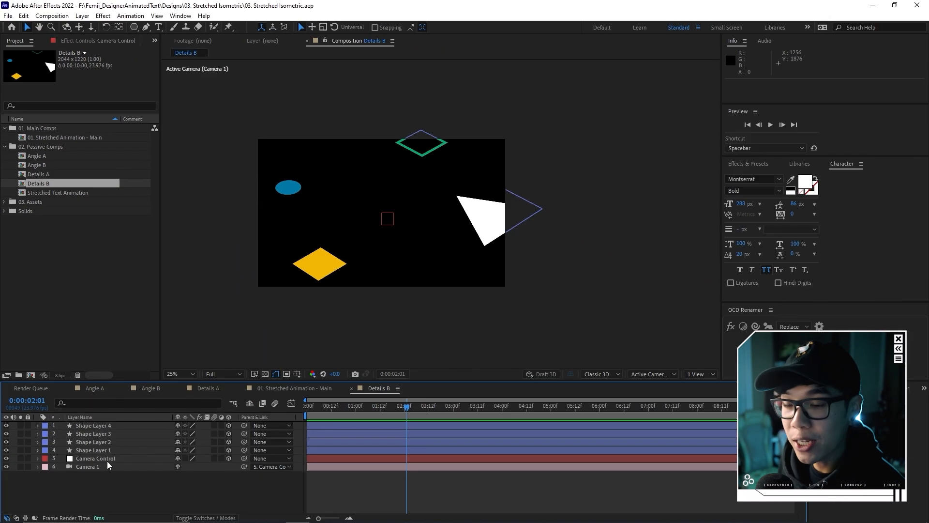
left_click(106, 458)
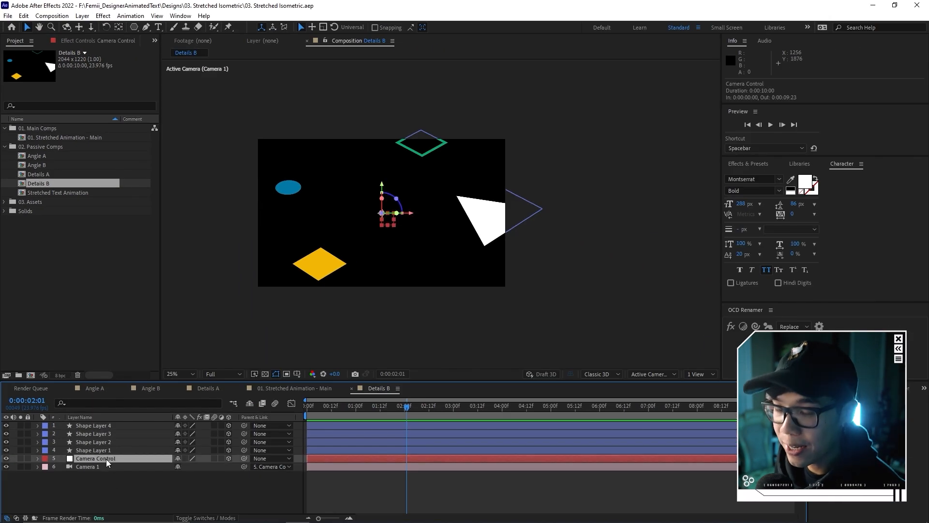
key("r")
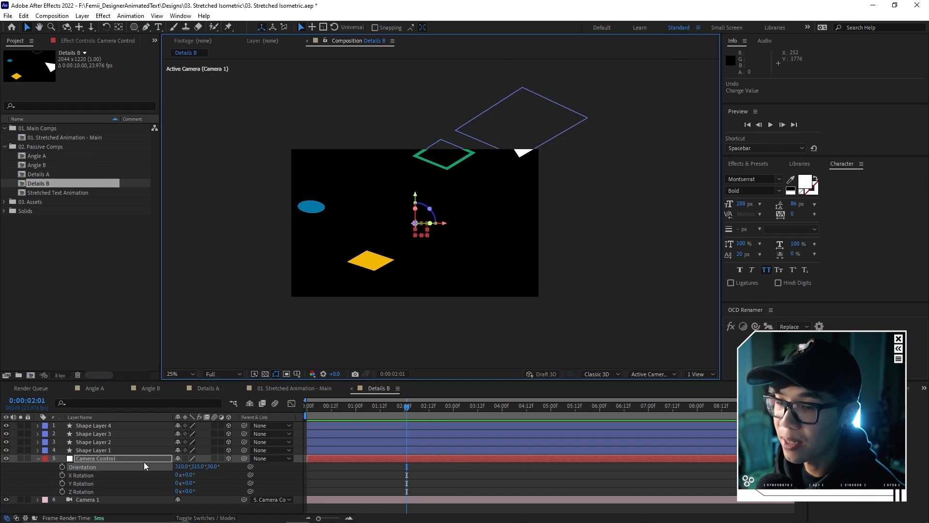
left_click(39, 458)
Step: Move the yellow diamond in Details B along its axes to the lower right of the frame, X about 1521 and Z about -175
left_click(370, 260)
left_click_drag(381, 274, 384, 294)
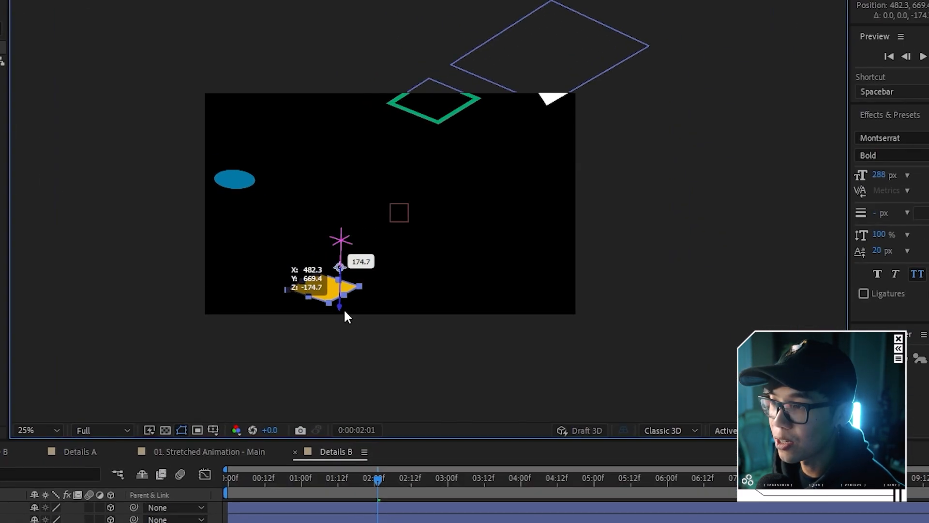
left_click_drag(364, 262, 436, 227)
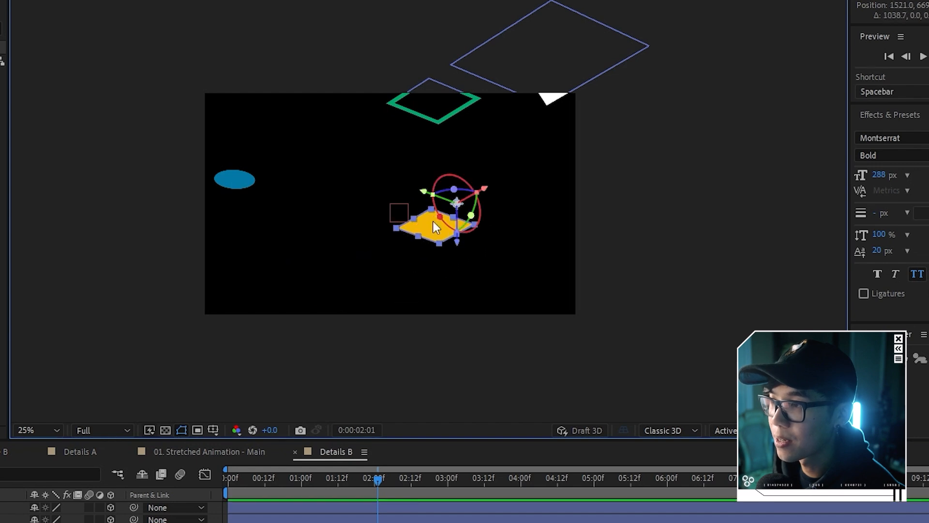
left_click_drag(426, 194, 529, 240)
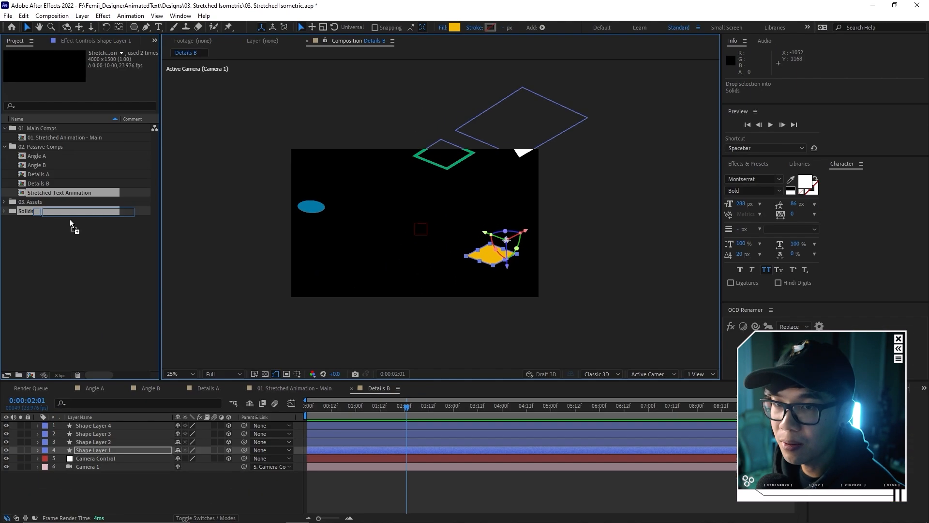
Step: Add the Stretched Text Animation composition to Details B as its top layer for colour sampling
left_click(153, 425)
left_click_drag(127, 434, 127, 433)
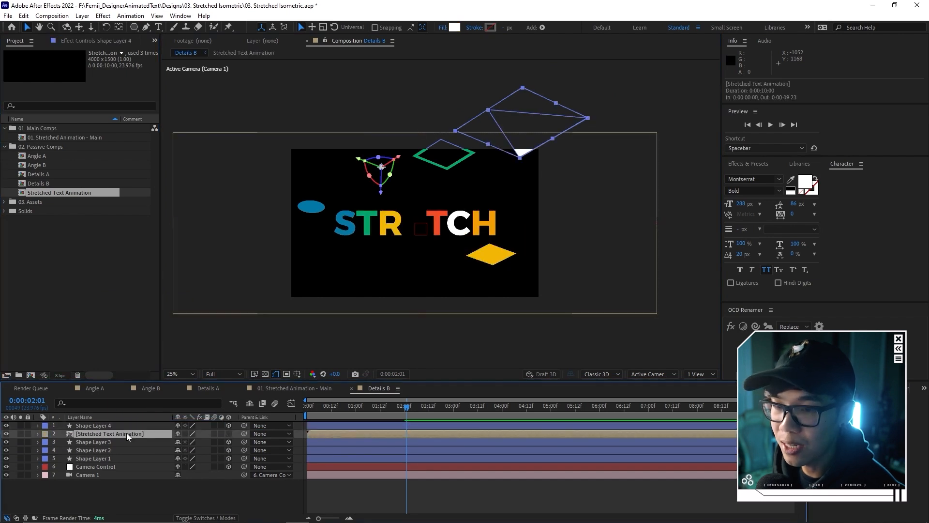
left_click_drag(126, 433, 127, 424)
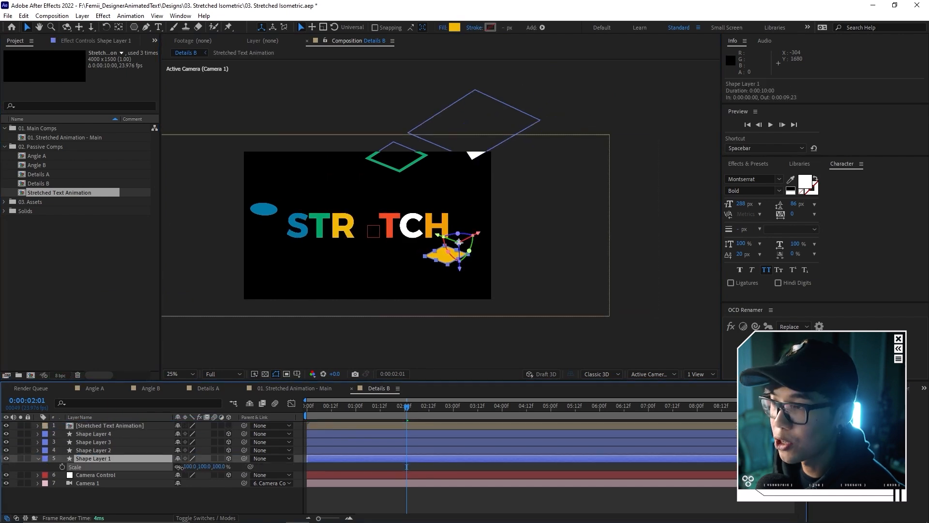
Step: Scale the yellow diamond on Shape Layer 1 to 88% and fill it with green sampled from the letter T
left_click_drag(188, 467, 176, 467)
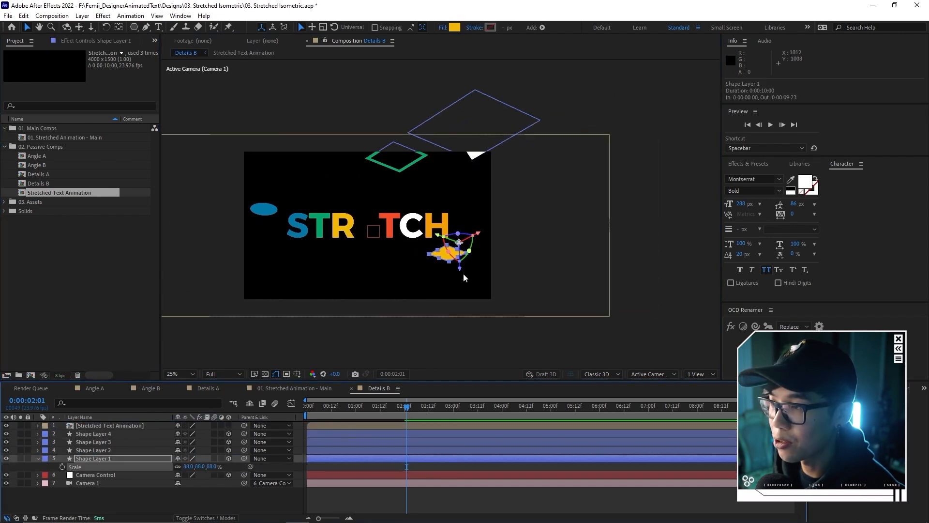
left_click(454, 27)
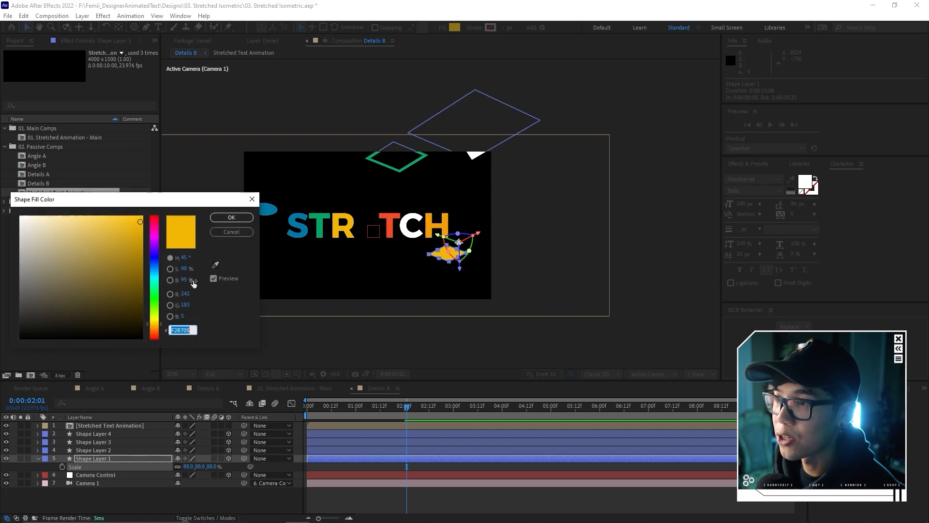
left_click(215, 265)
left_click(321, 223)
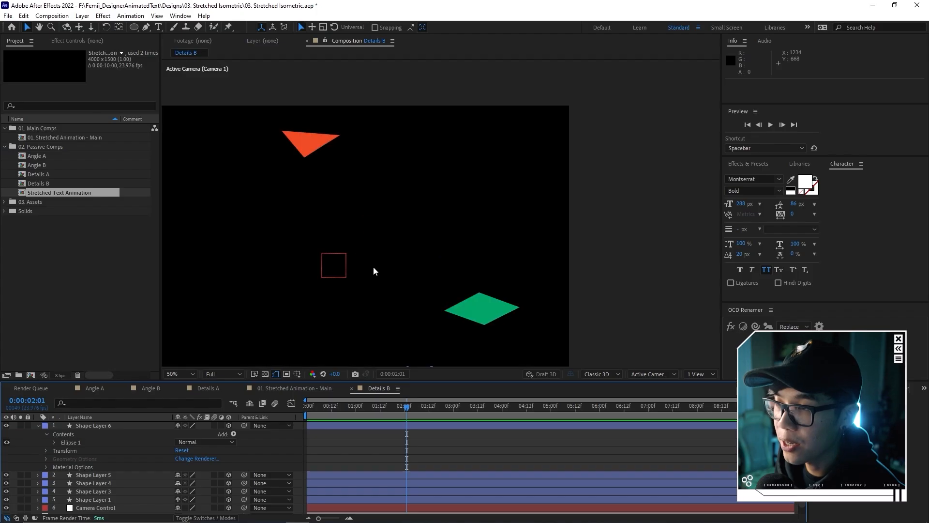
Step: Add Details B as the top layer of the 01. Stretched Animation - Main composition
left_click_drag(373, 266, 403, 229)
key("v")
left_click(316, 390)
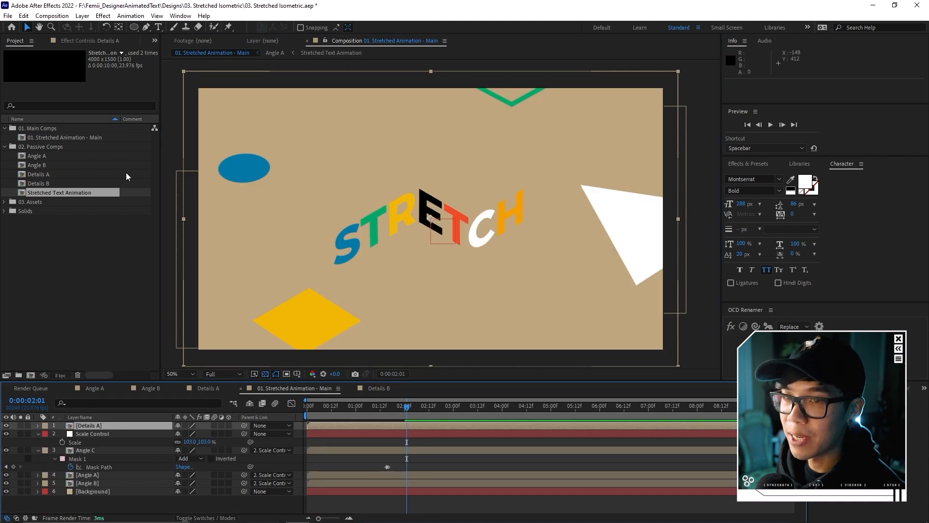
left_click_drag(47, 183, 143, 426)
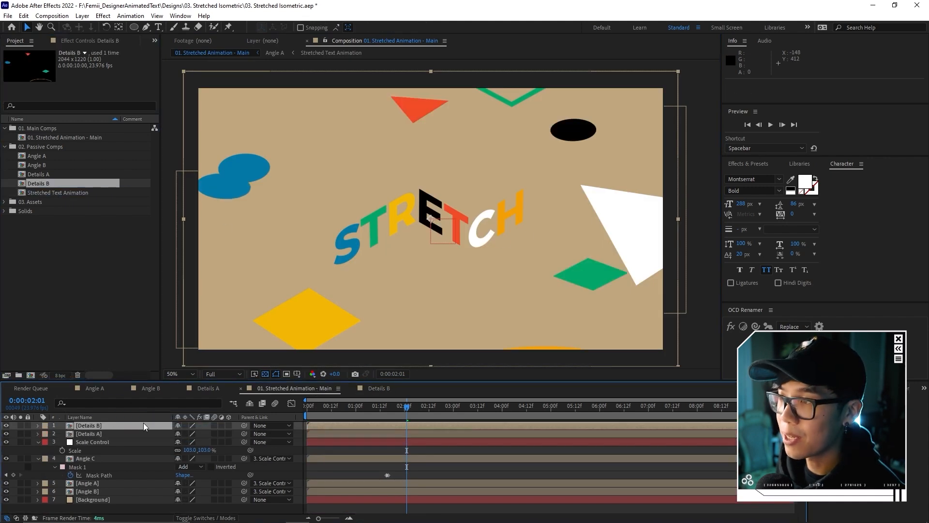
scroll(565, 248, "down", 1)
scroll(550, 244, "up", 1)
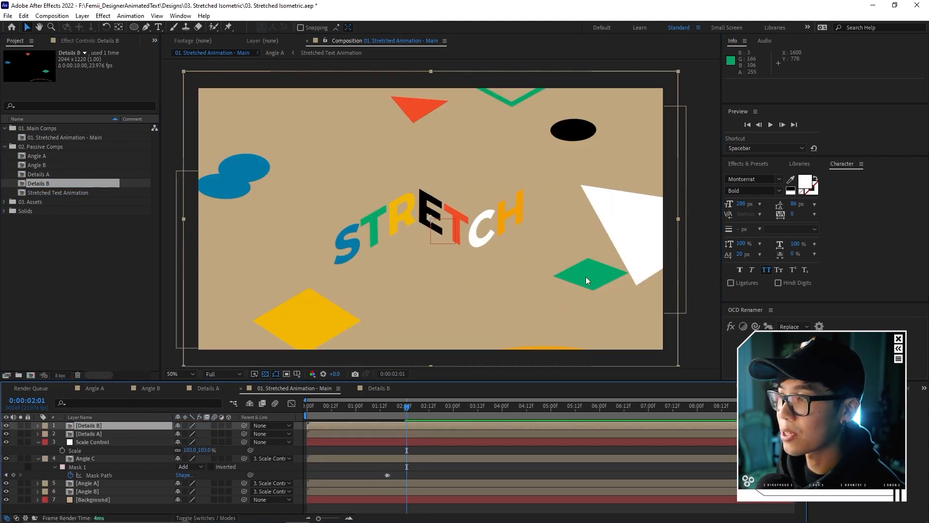
left_click_drag(379, 264, 406, 259)
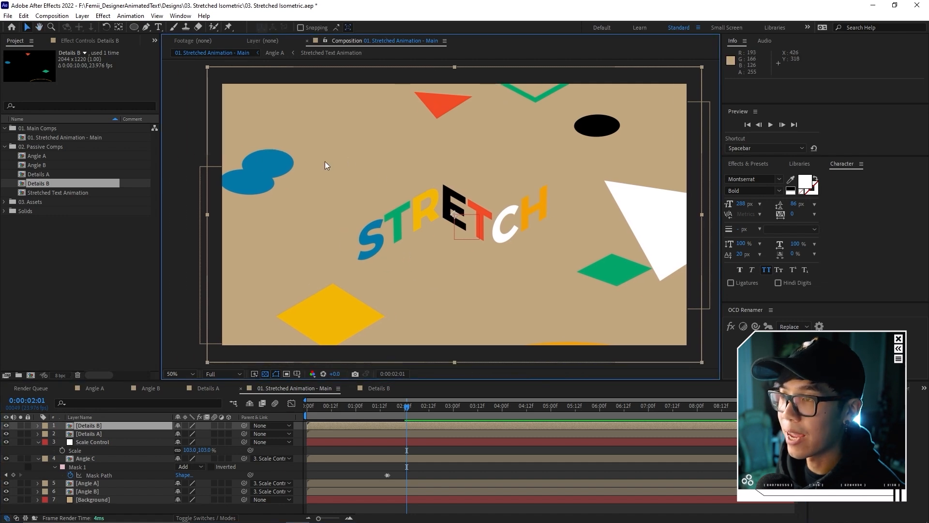
left_click_drag(524, 203, 492, 212)
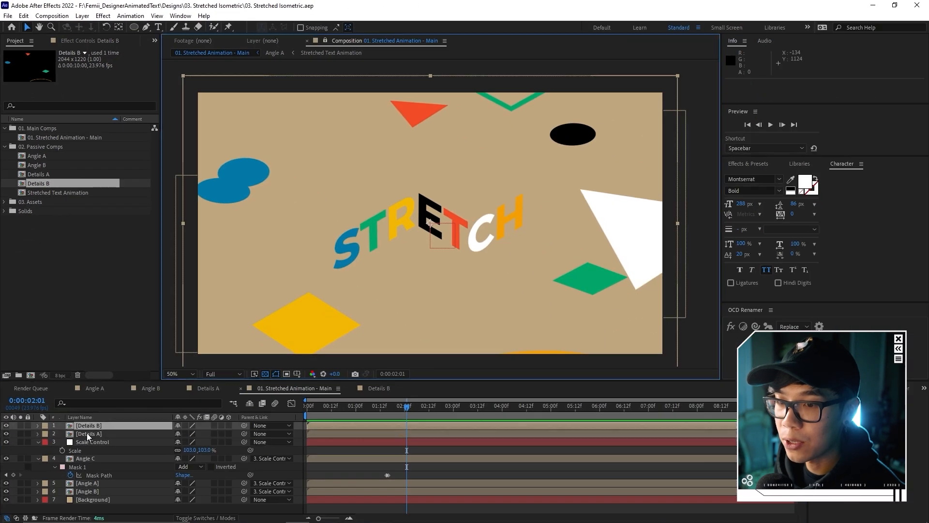
Step: Open Details A in a separate viewer beside the main composition and fit the main view up to 100%
left_click(89, 433)
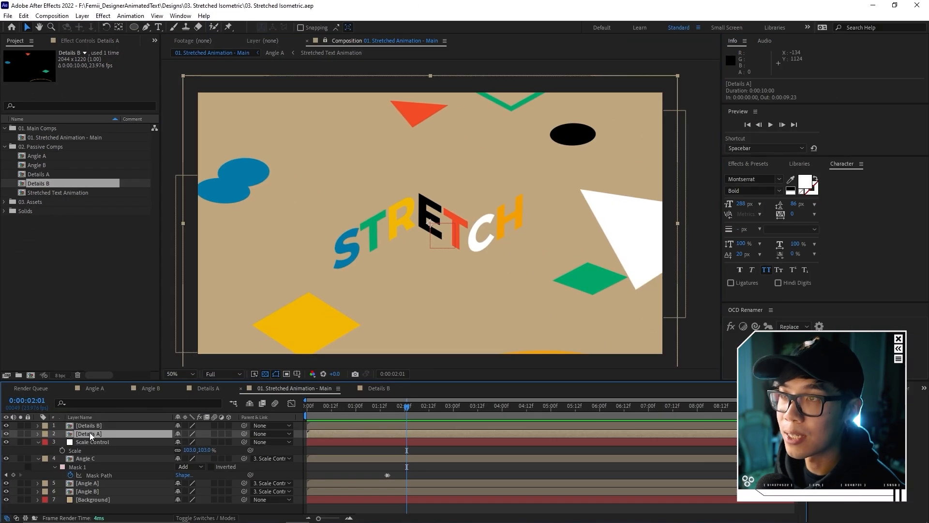
double_click(89, 434)
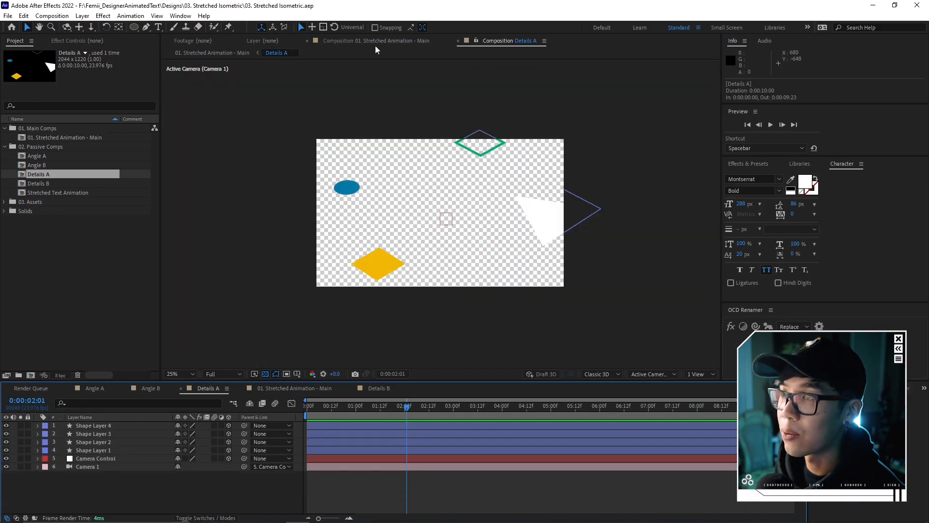
left_click_drag(492, 40, 685, 147)
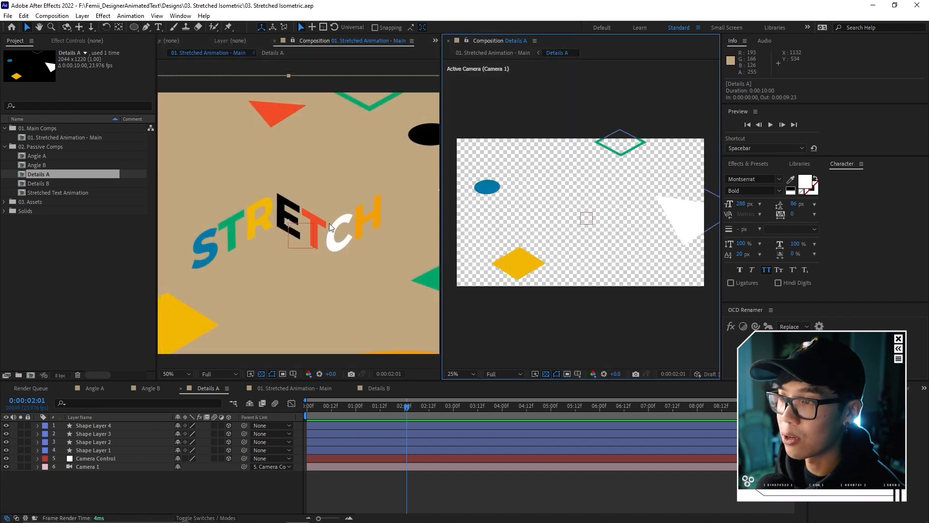
left_click(172, 373)
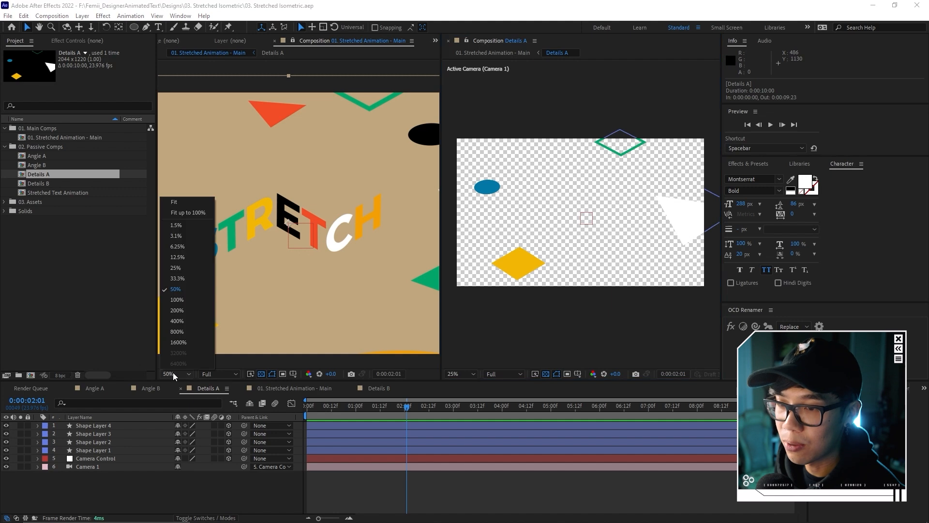
left_click(196, 214)
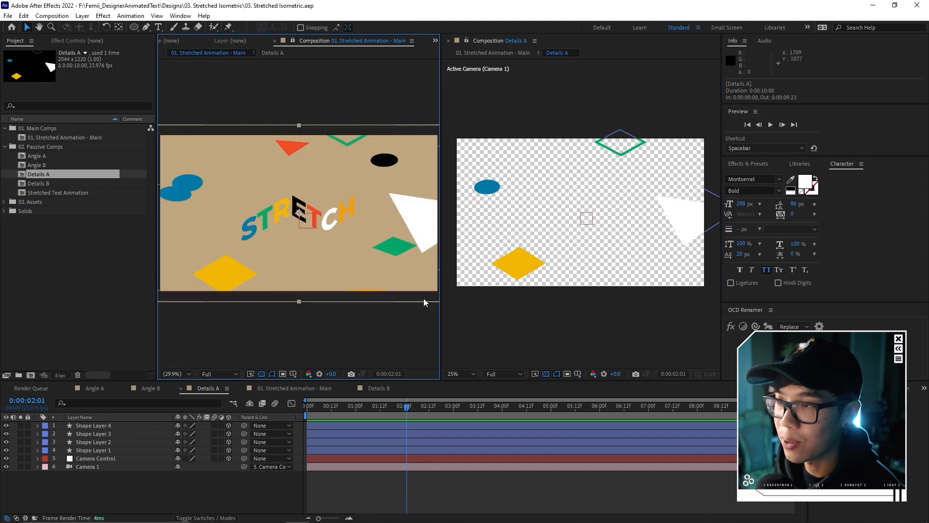
Step: Adjust the orientation of the Camera Control layer in Details A to refine the isometric viewing angle
left_click(412, 425)
left_click(97, 458)
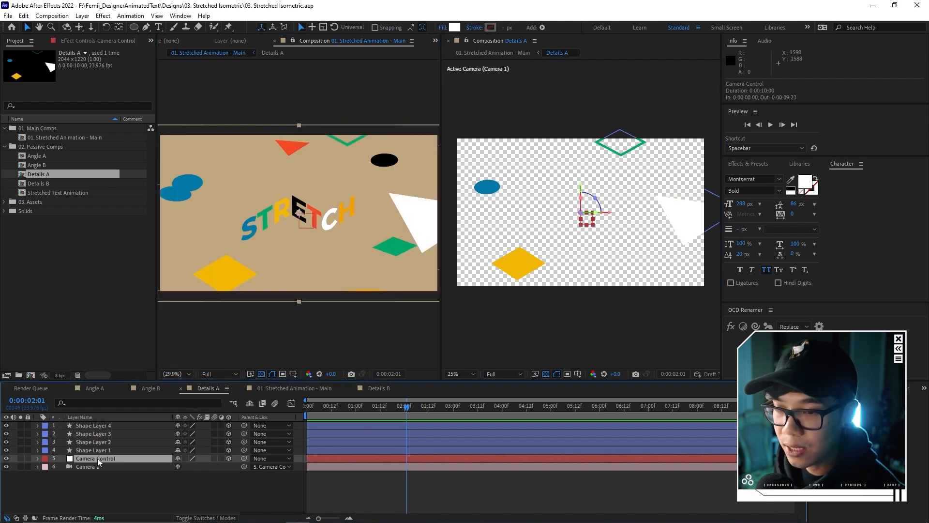
key("r")
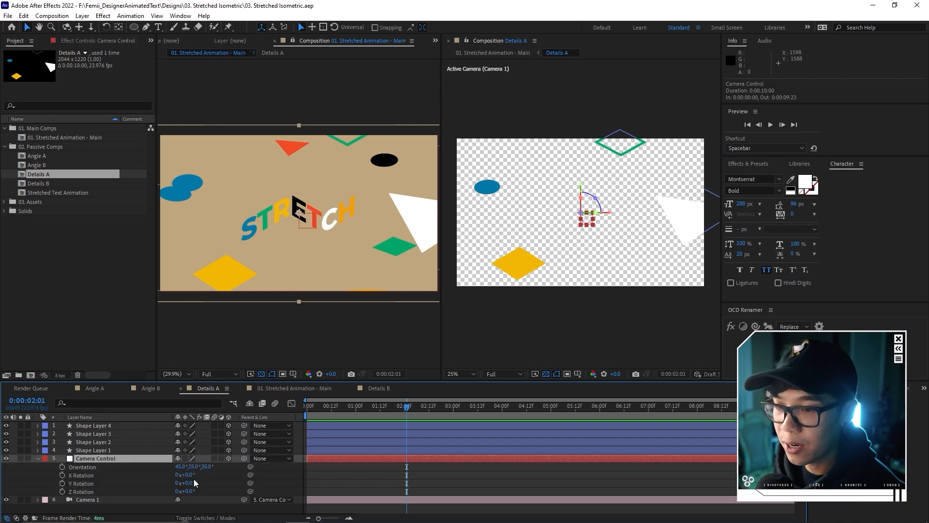
left_click_drag(193, 467, 184, 467)
key("ctrl+z")
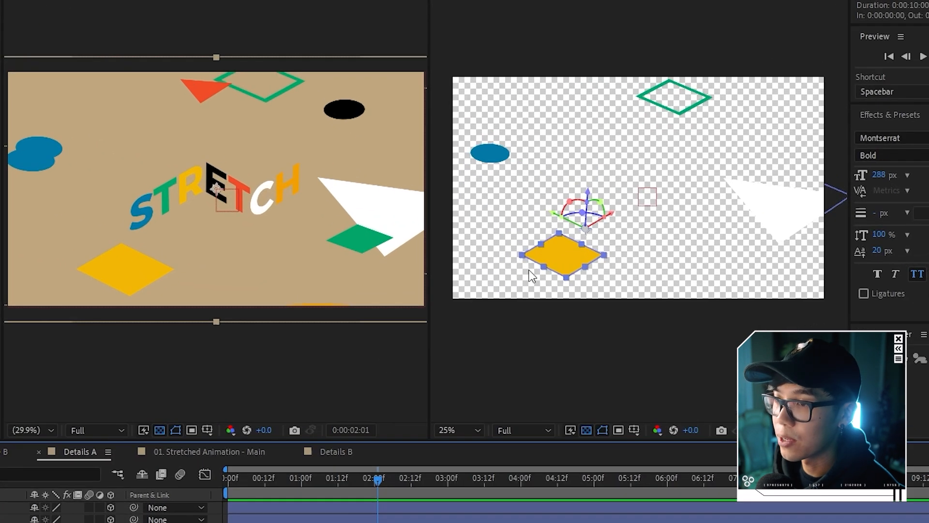
Step: Reposition the yellow diamond and the green outlined diamond in Details A, keeping them clear of the text
left_click_drag(605, 215, 587, 222)
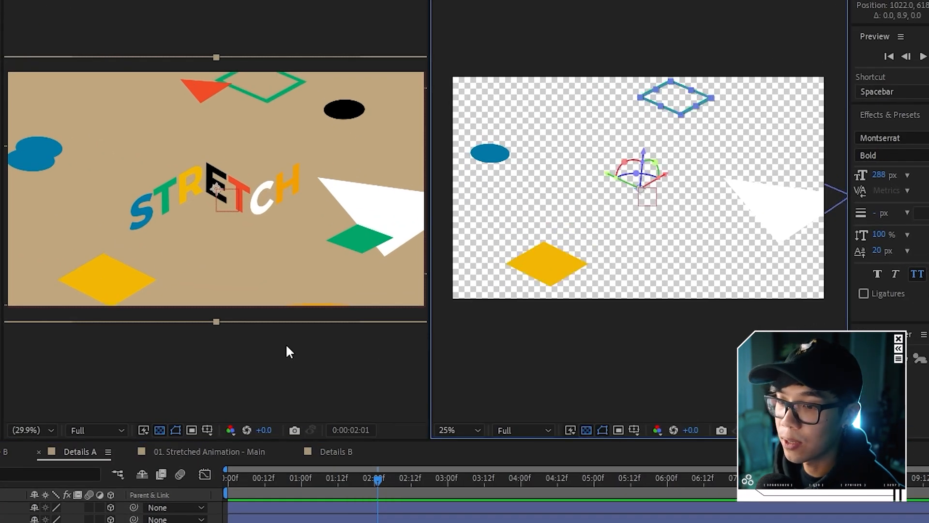
left_click_drag(667, 173, 717, 145)
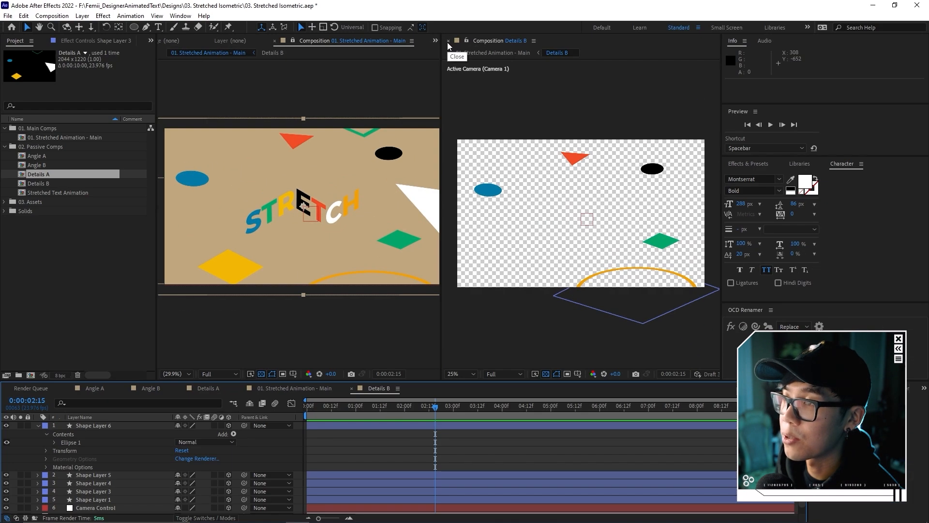
Step: Close the separate Details B viewer, enlarge the remaining one, and preview 01. Stretched Animation - Main from the first frame
left_click(445, 9)
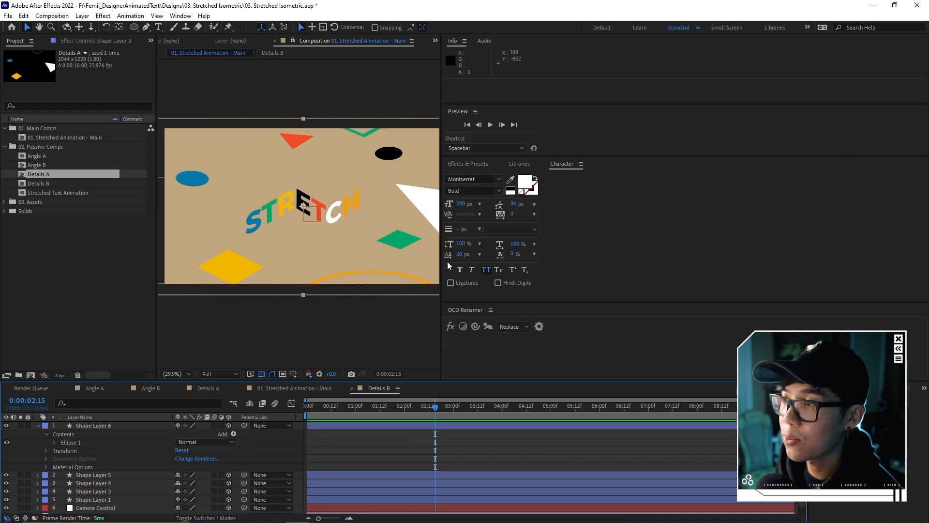
left_click_drag(440, 248, 634, 248)
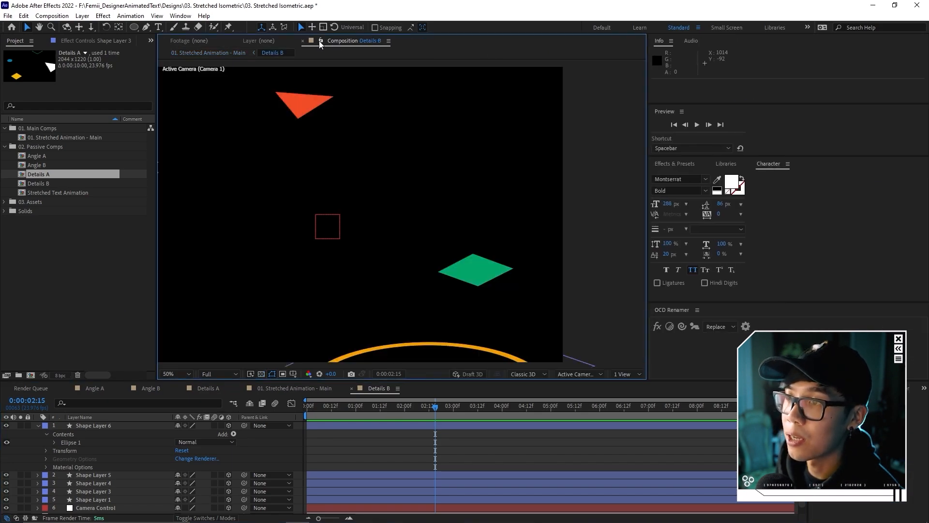
left_click(287, 388)
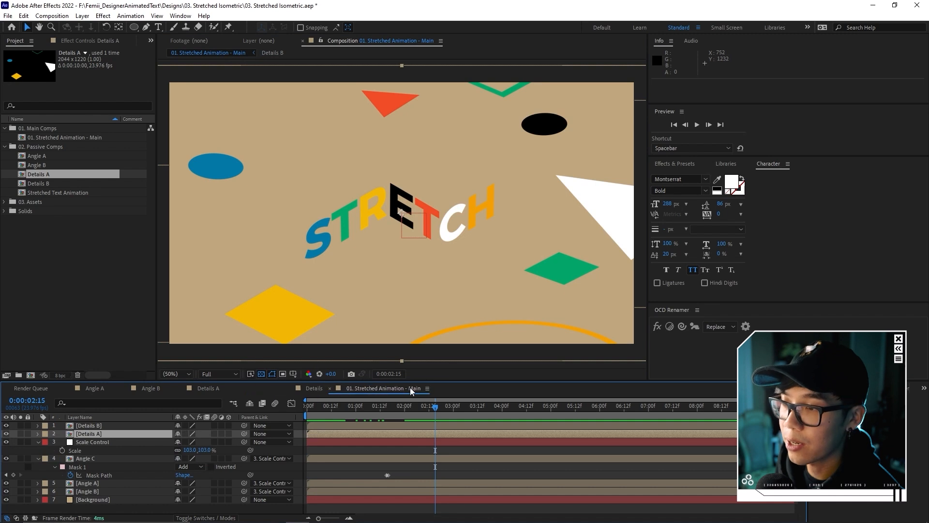
left_click(337, 409)
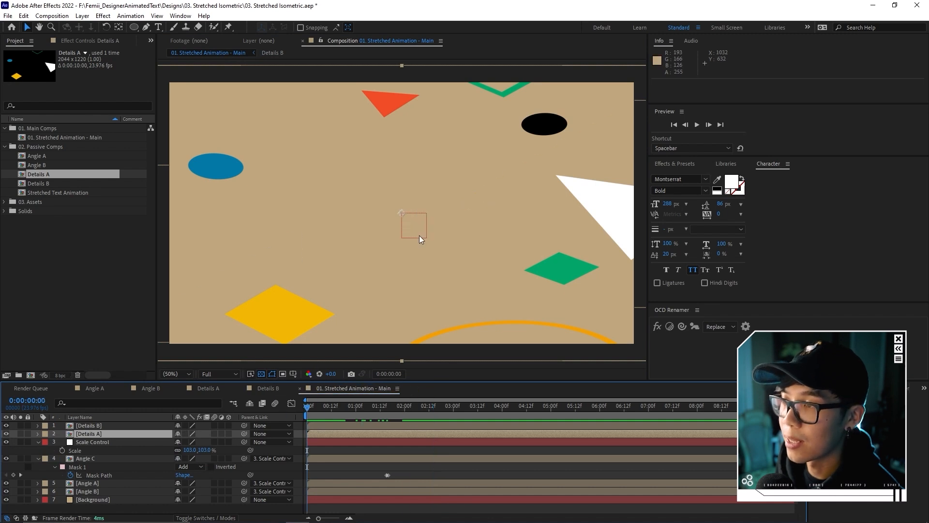
key("space")
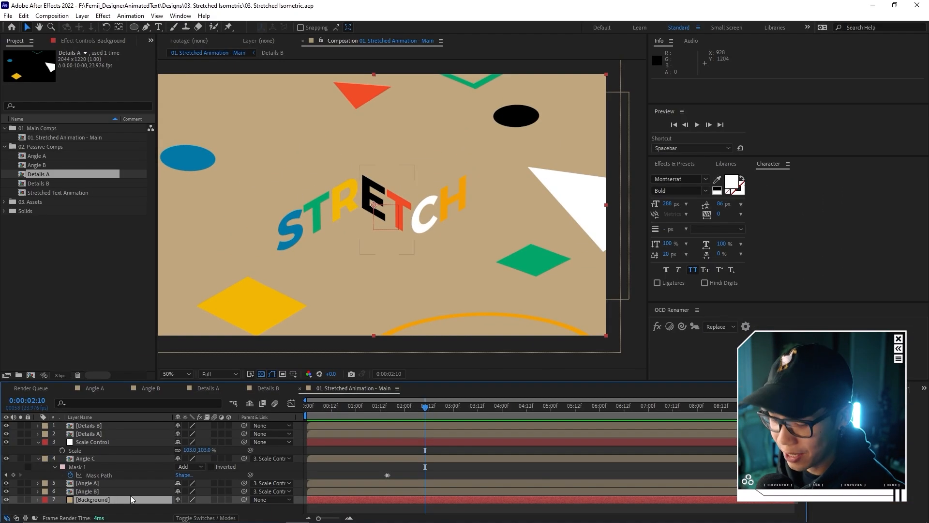
Step: Change the Background solid's colour to a slightly less saturated tan
key("ctrl+shift+y")
left_click(693, 296)
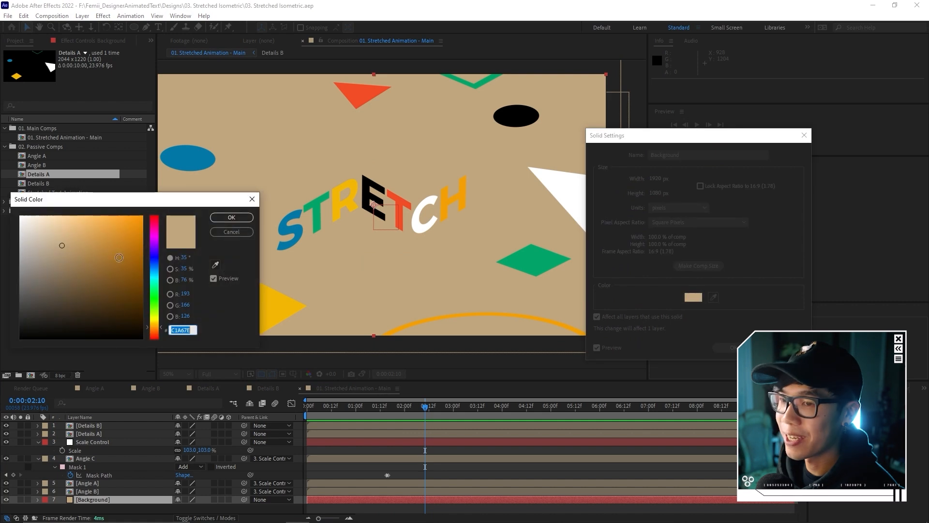
left_click(54, 248)
left_click(232, 217)
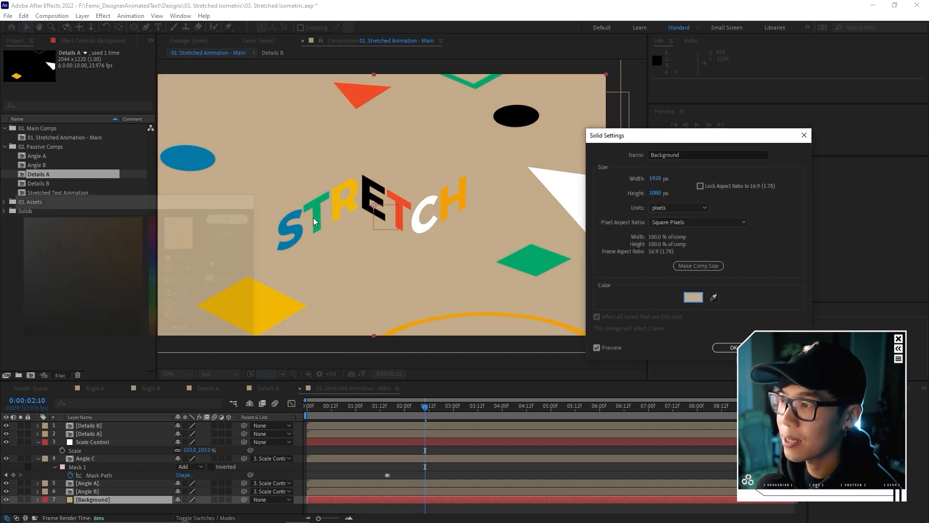
left_click(731, 347)
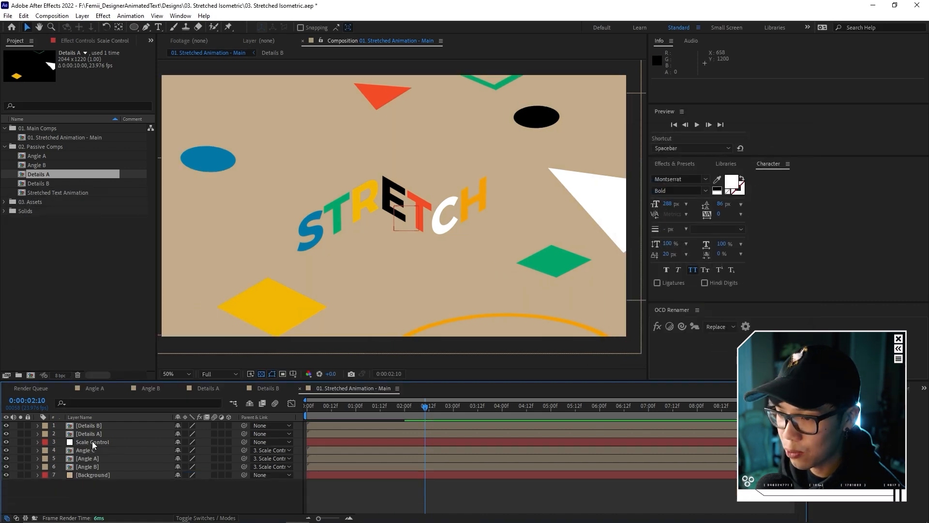
Step: Parent the Details A and Details B layers to the Scale Control layer
left_click(94, 442)
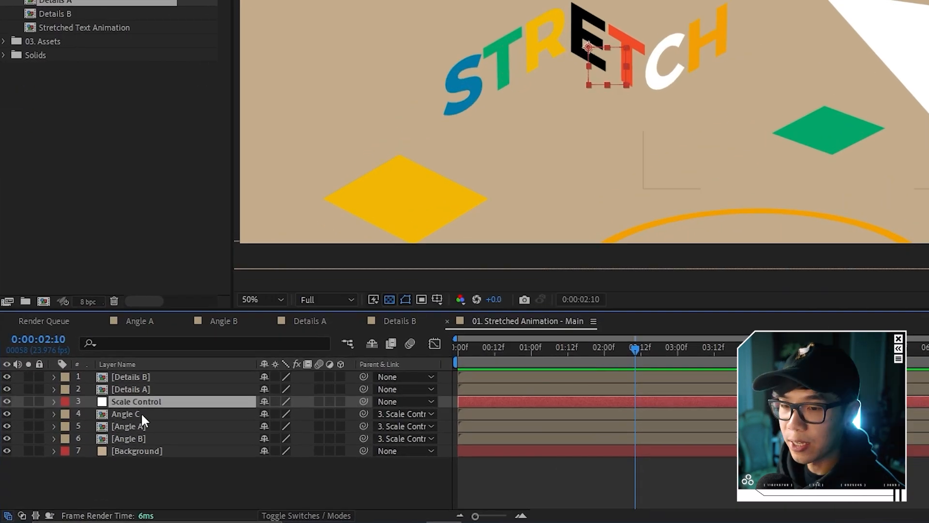
left_click(140, 413)
left_click(144, 438, "shift")
left_click(146, 401)
left_click(143, 389)
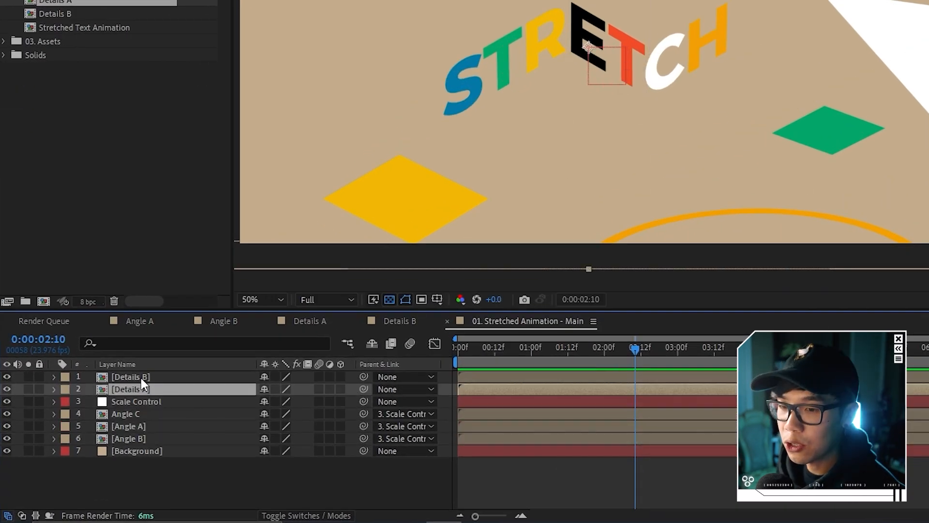
left_click(140, 377, "shift")
left_click_drag(363, 376, 187, 400)
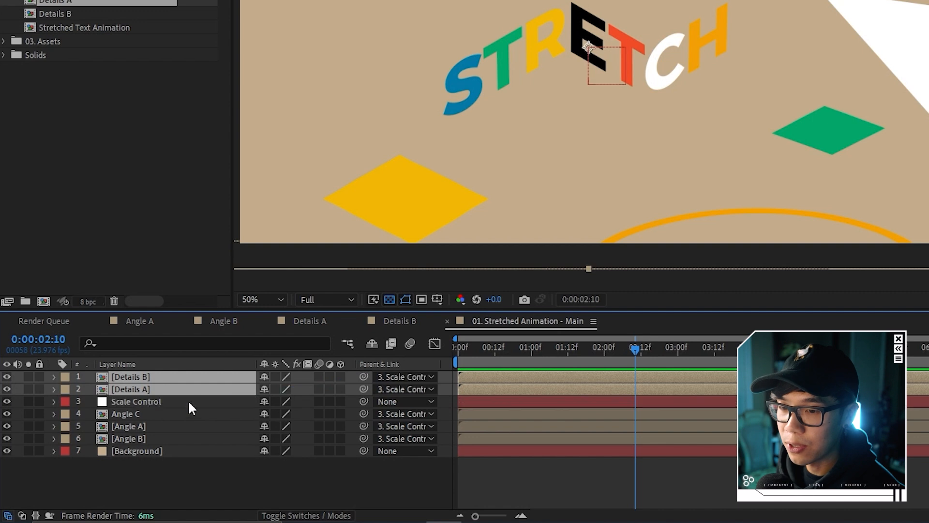
Step: Keyframe the Scale Control layer's Scale from 103% at the first frame to 107% at the last frame, and preview from the start
left_click(147, 401)
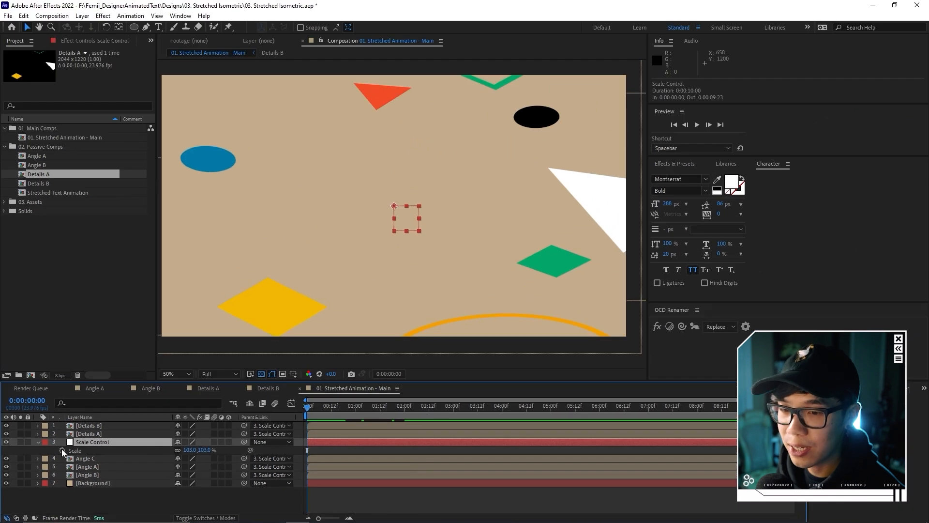
left_click(62, 450)
left_click(512, 410)
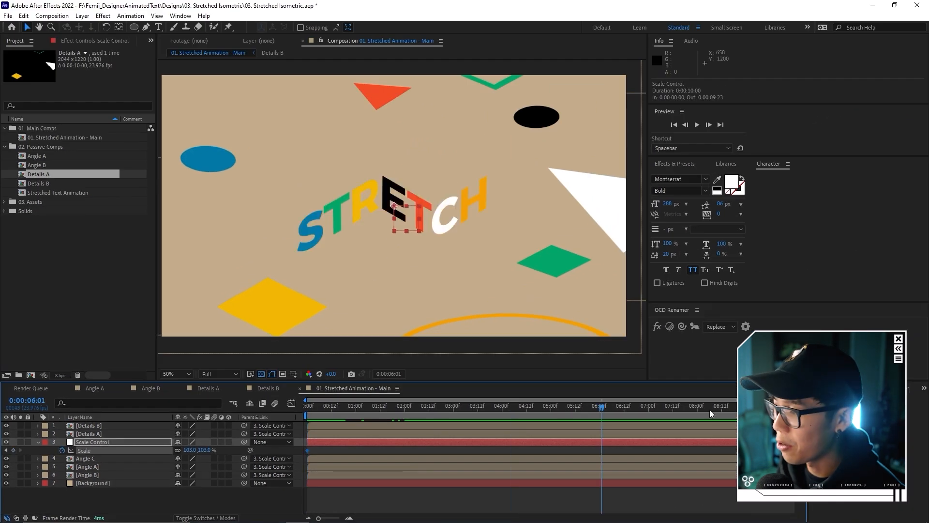
left_click_drag(196, 453, 191, 451)
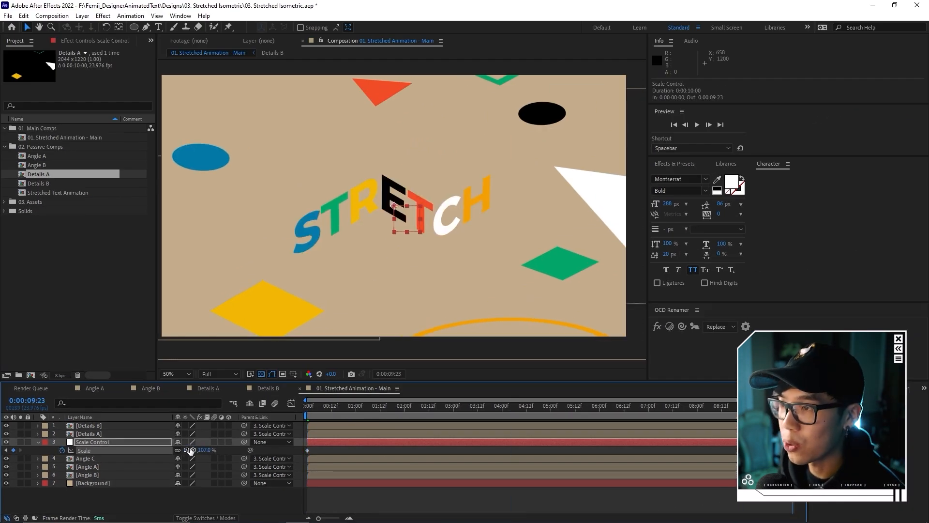
key("Home")
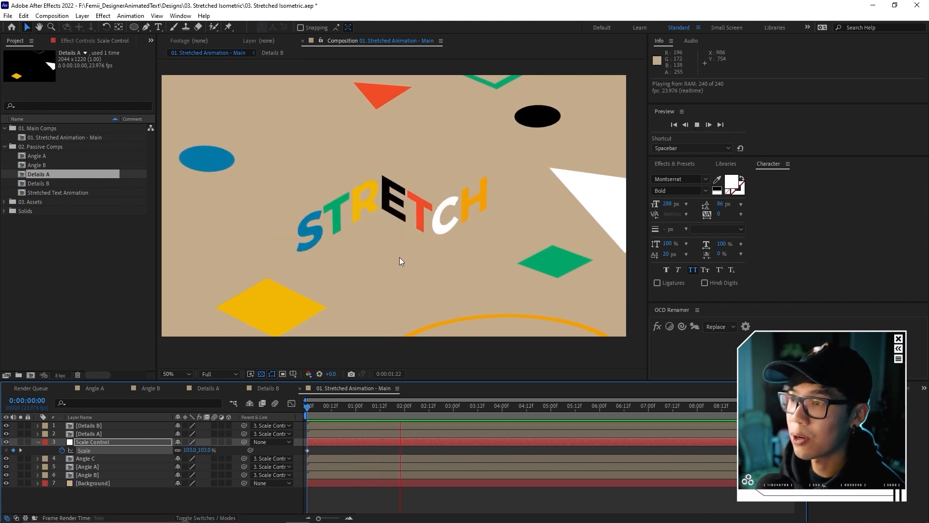
Step: Set the Scale Control layer's Scale to 110% at the last frame
key("End")
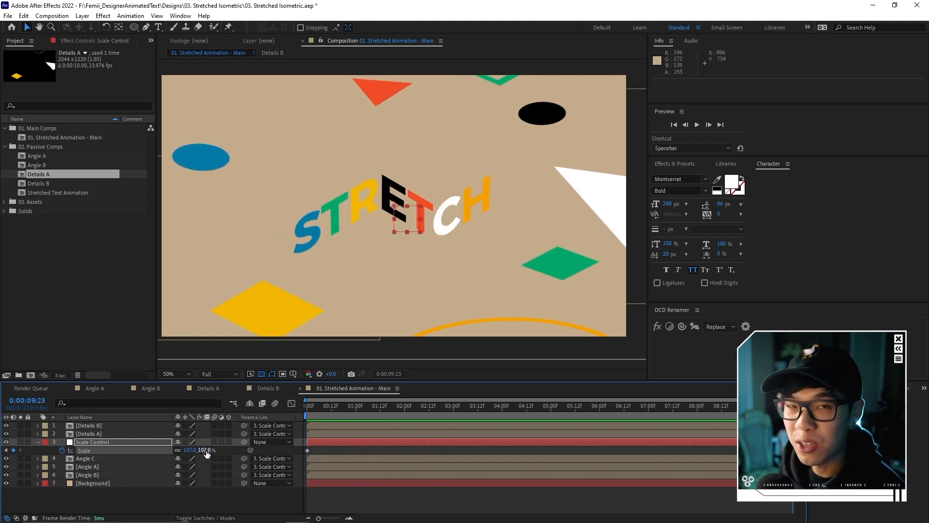
type("110")
key("Return")
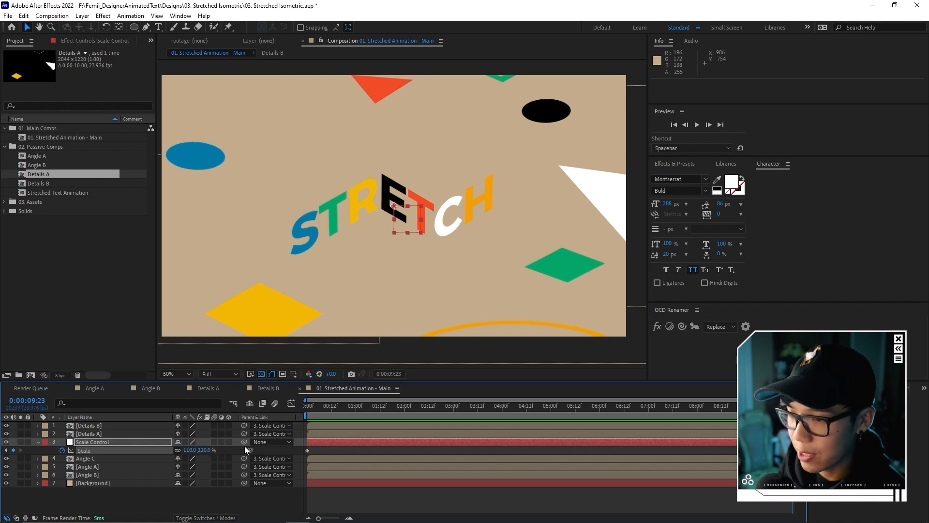
Step: Limit the work area to 0:00:00:22–0:00:02:17 and preview that section with the composition view fitted up to 100%
left_click_drag(330, 414, 354, 414)
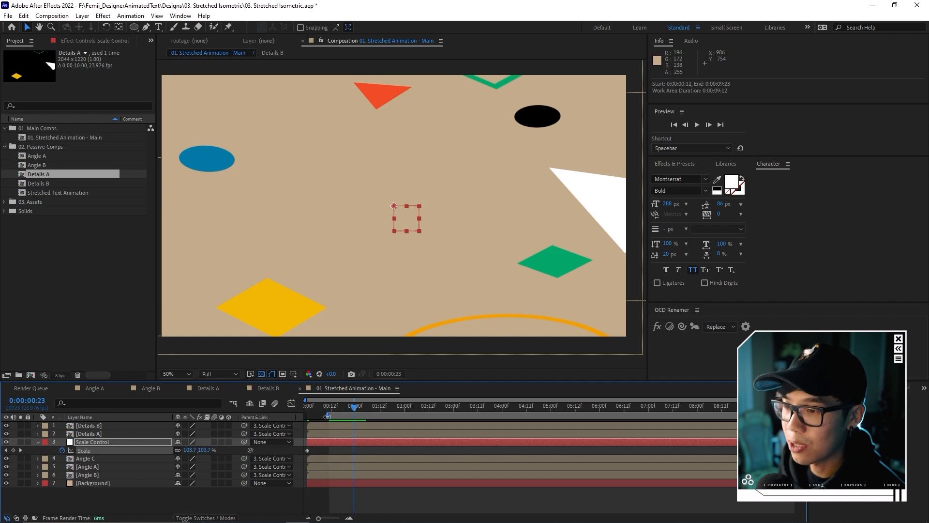
left_click_drag(356, 412, 439, 411)
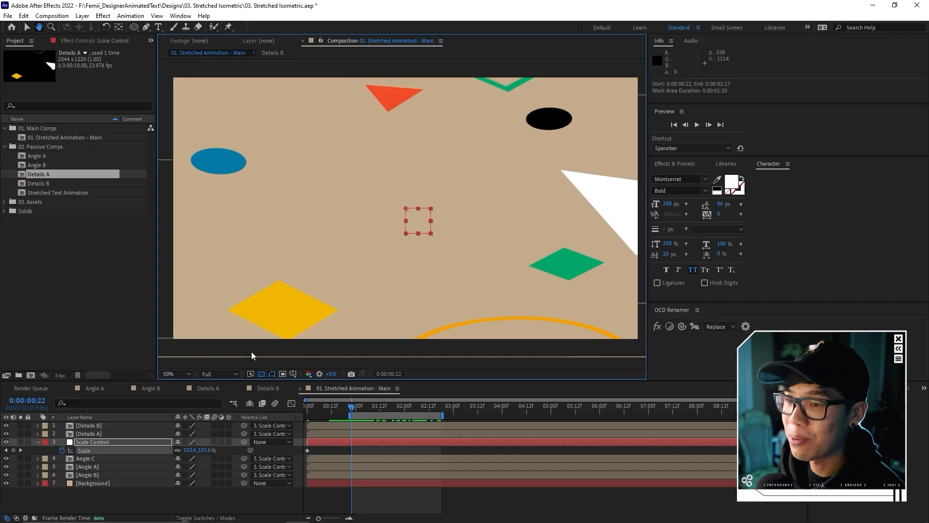
left_click(166, 375)
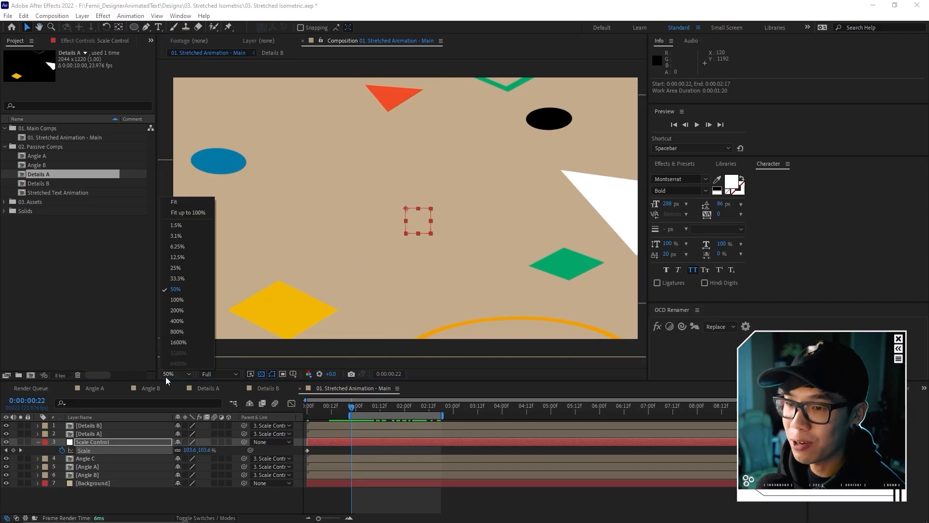
left_click(195, 215)
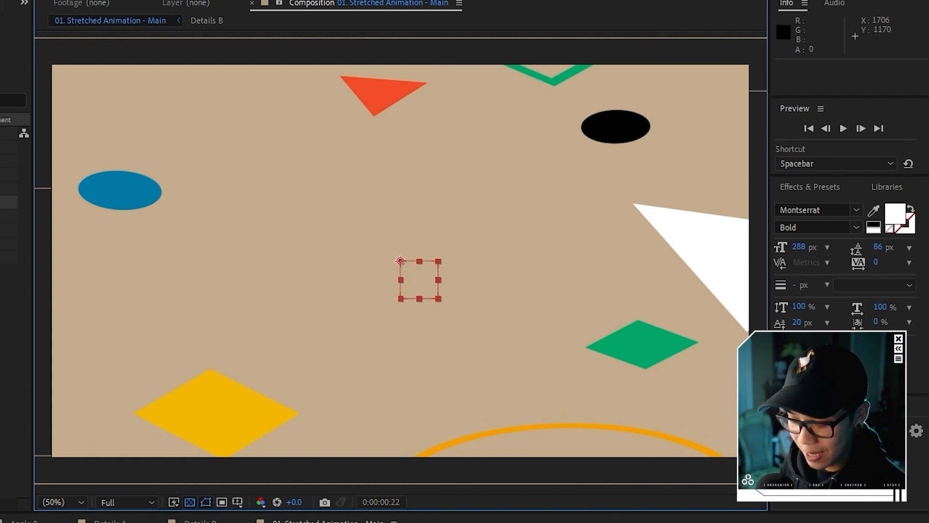
key("space")
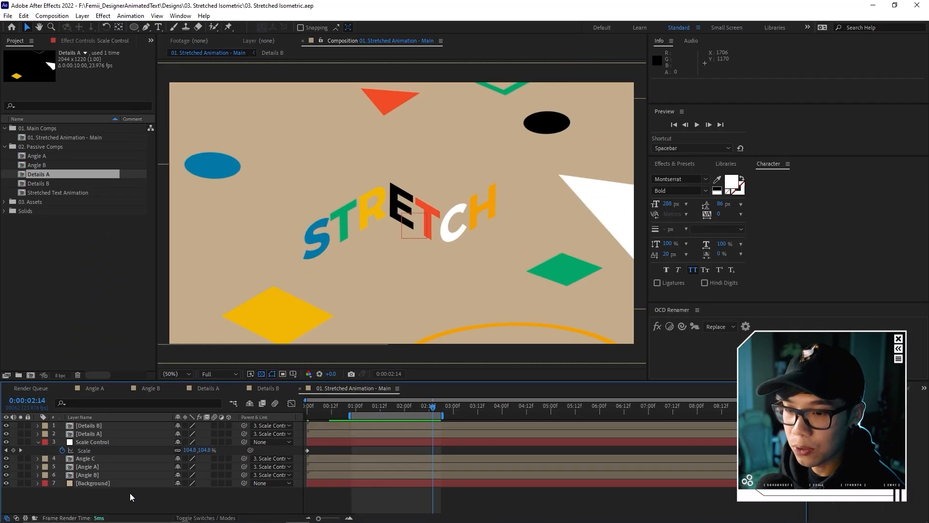
Step: Add an adjustment layer above all other layers in the main composition and rename it Noise
right_click(132, 495)
mouse_move(194, 377)
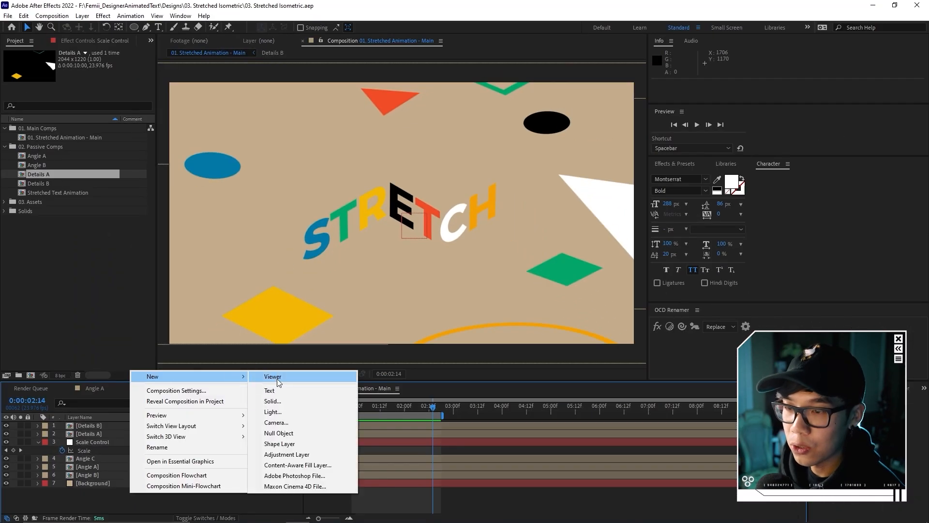
left_click(287, 454)
right_click(145, 426)
left_click(177, 410)
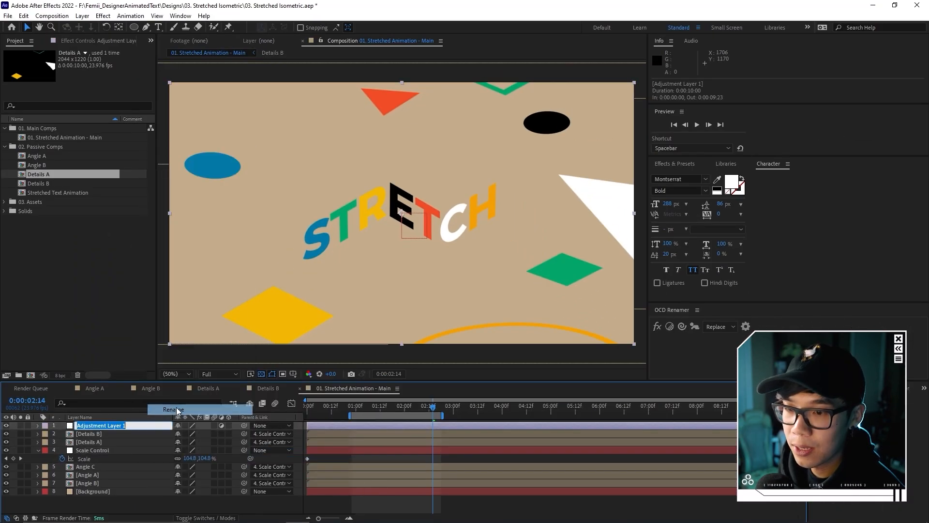
type("Nois")
Step: Apply the Noise effect to the adjustment layer and preview the work area
key("ctrl+space")
type("effec")
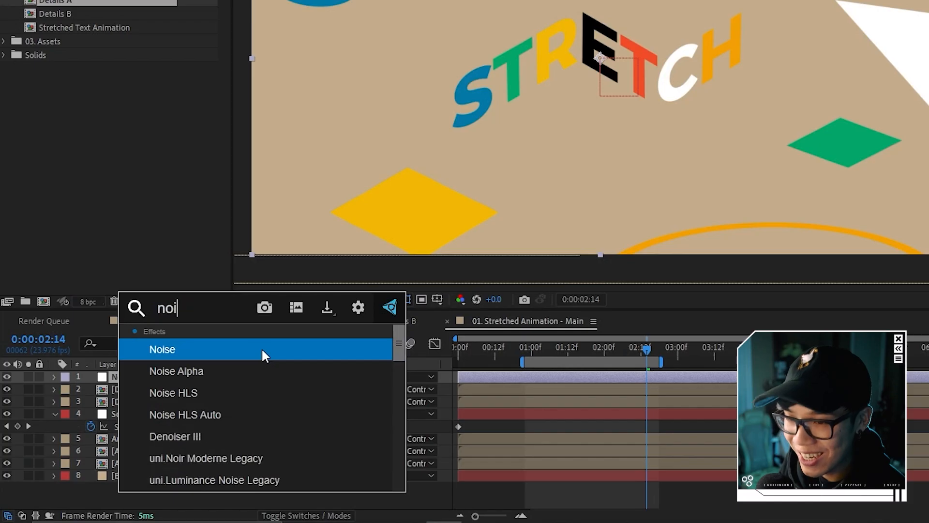
type("se")
left_click(262, 351)
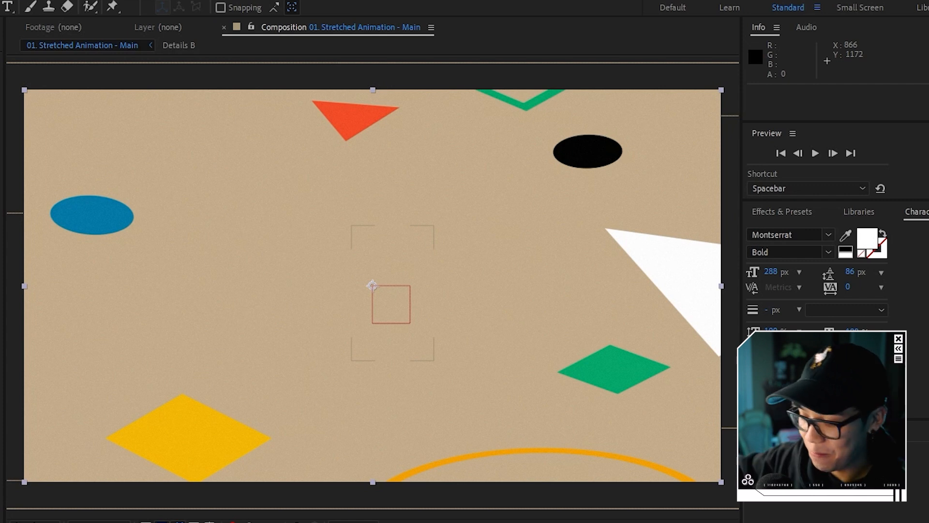
key("space")
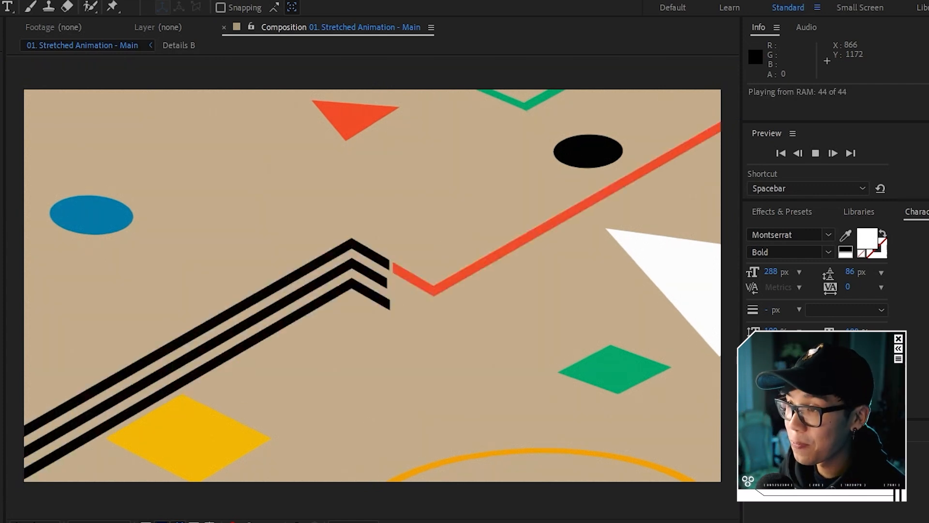